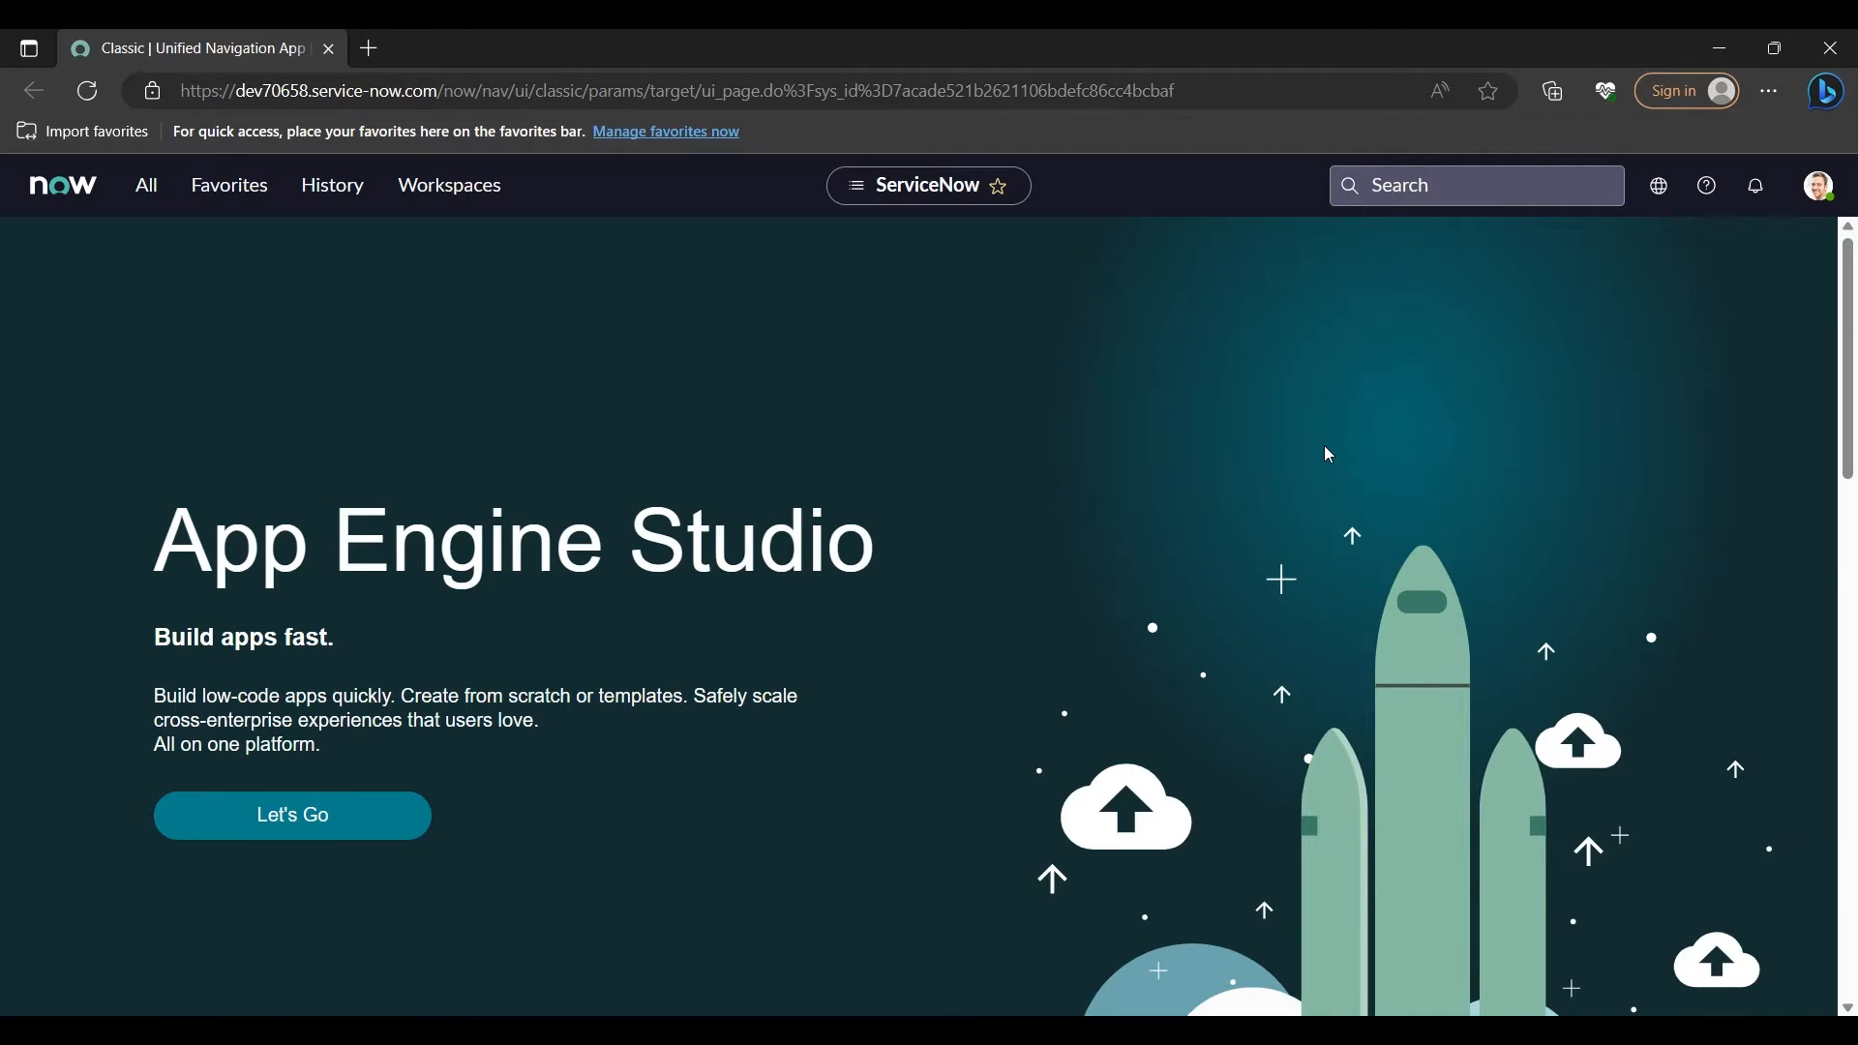
Step: Filter the navigator for application menus, open the Application Menus list in a separate tab, and start a new record
click(137, 194)
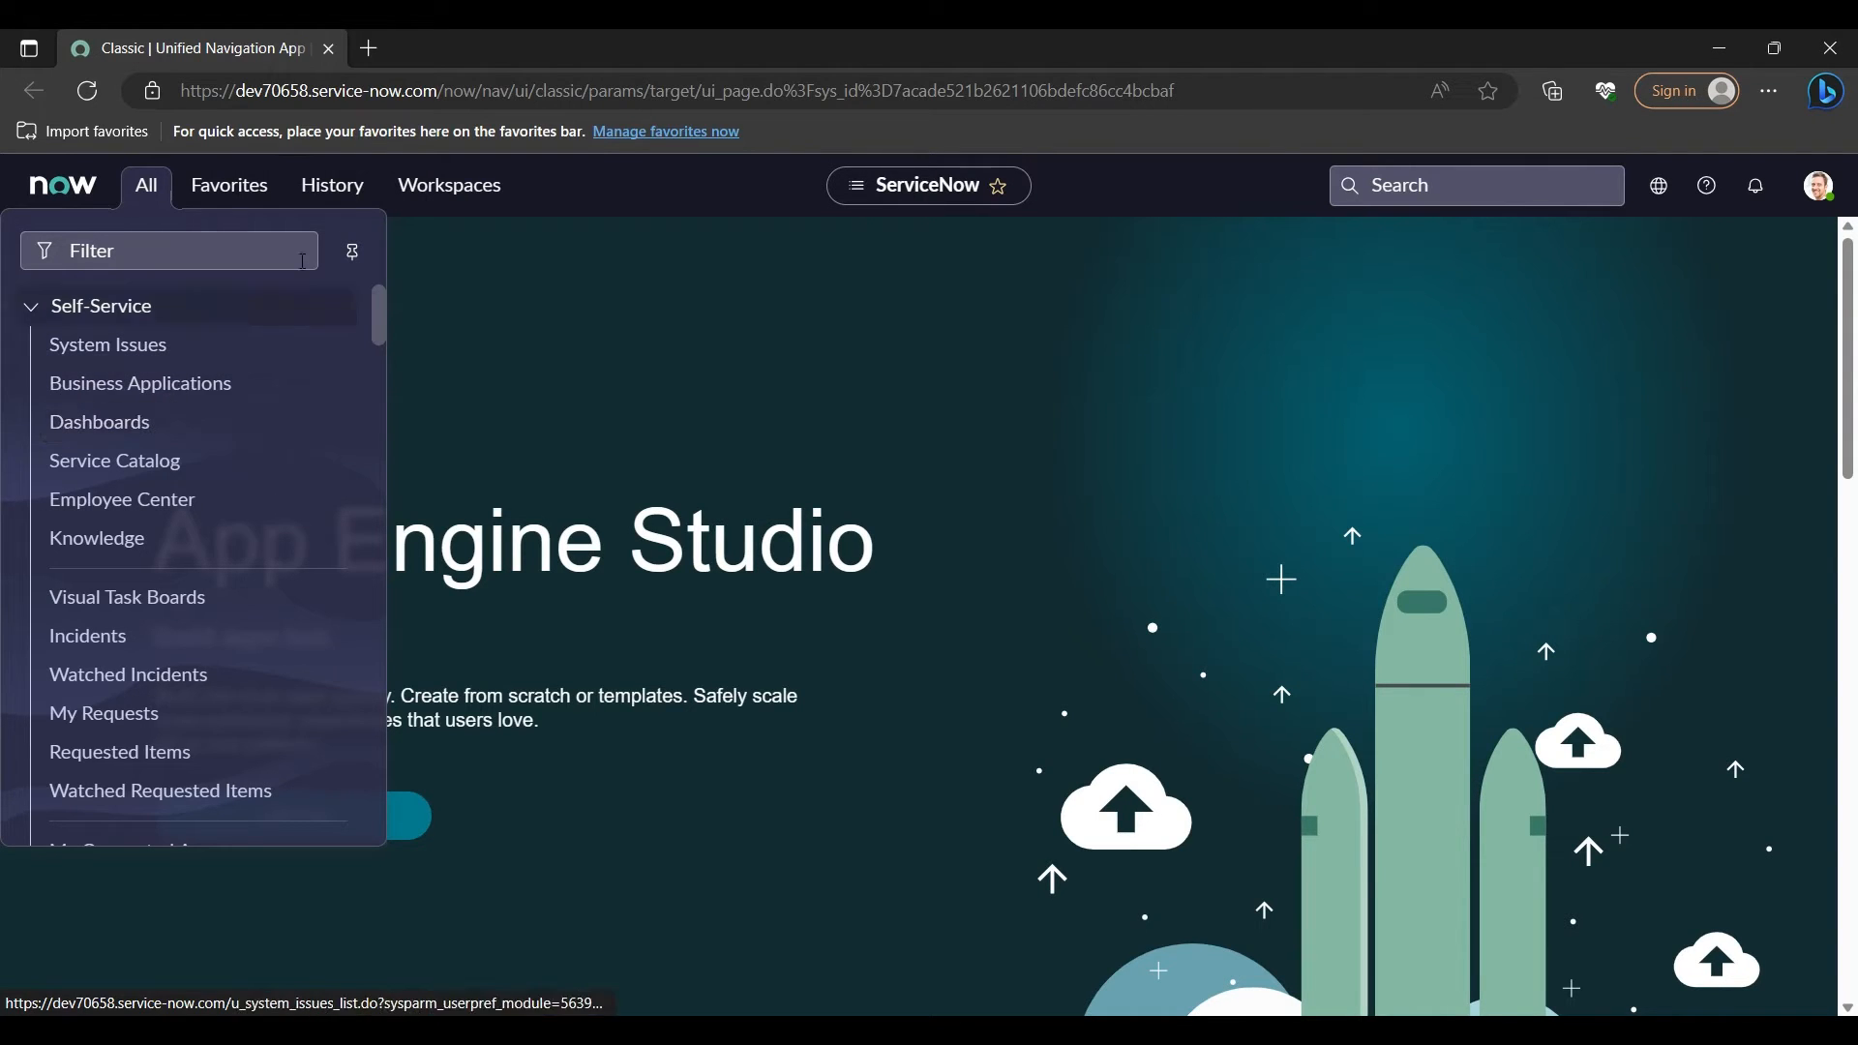
click(209, 252)
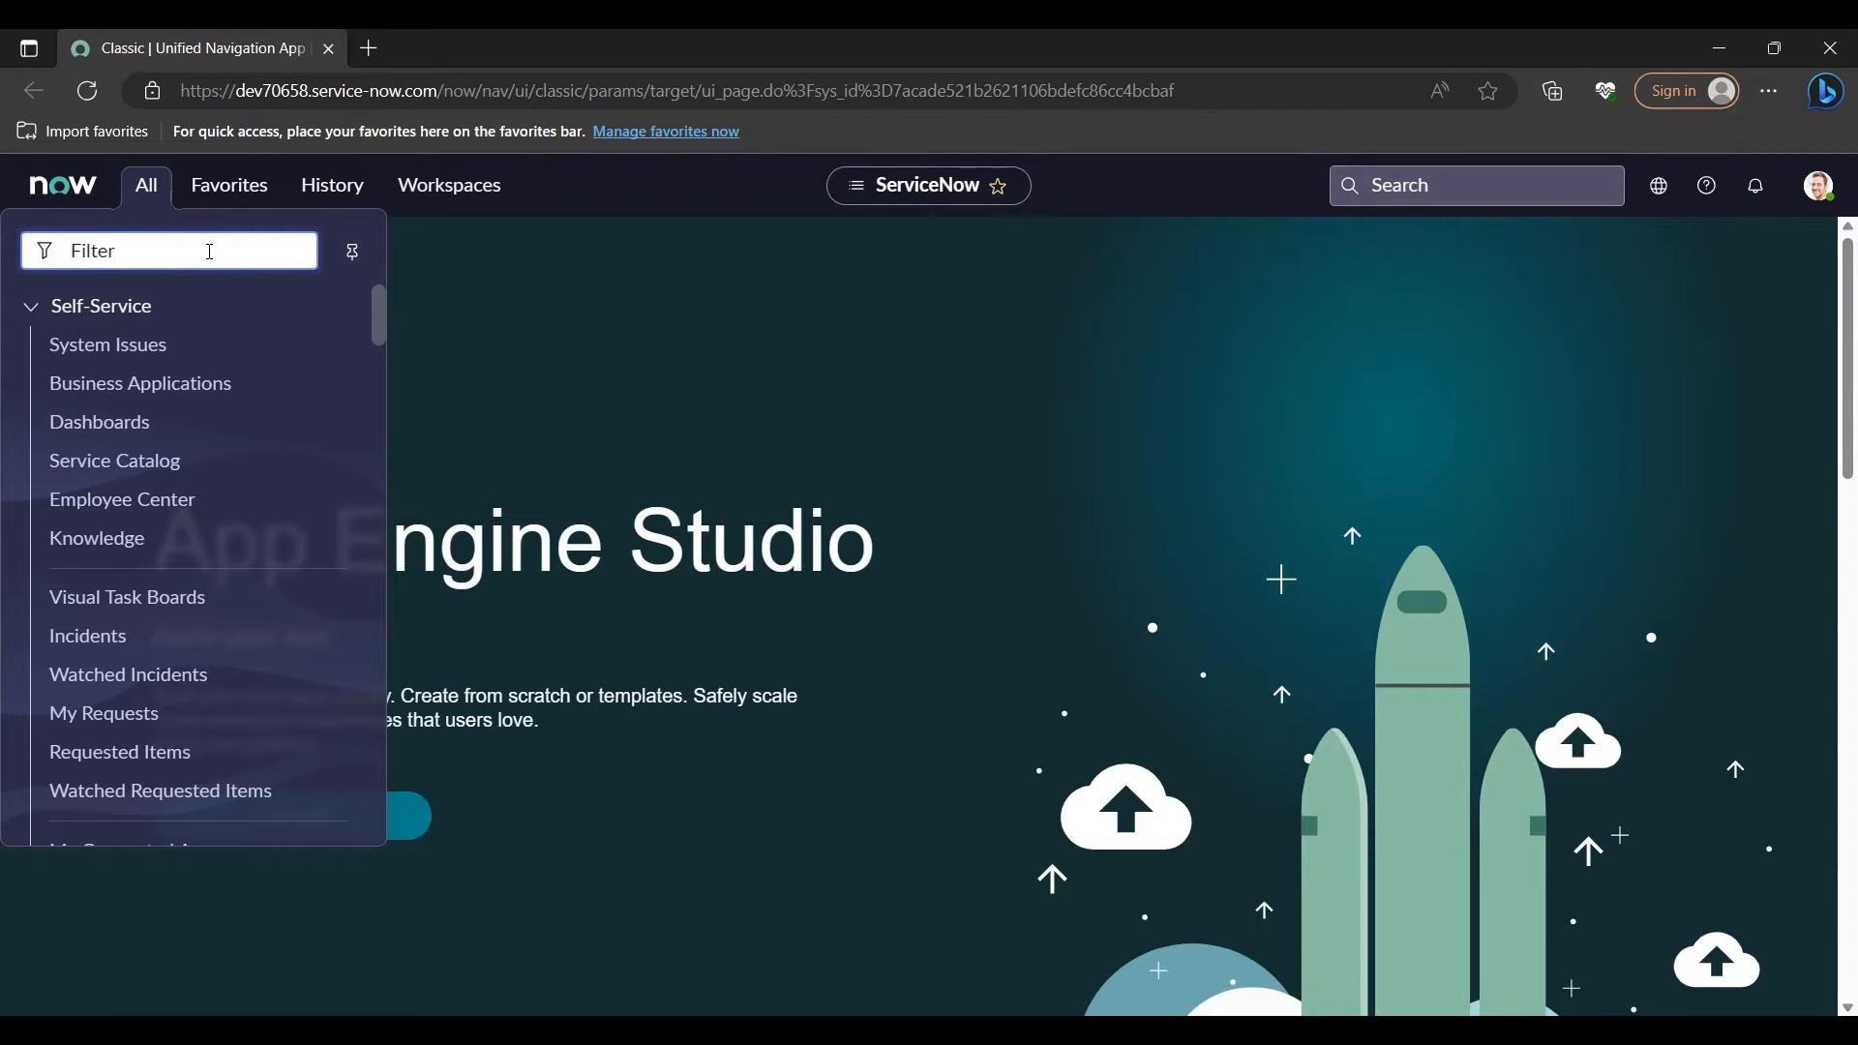
text(applicat)
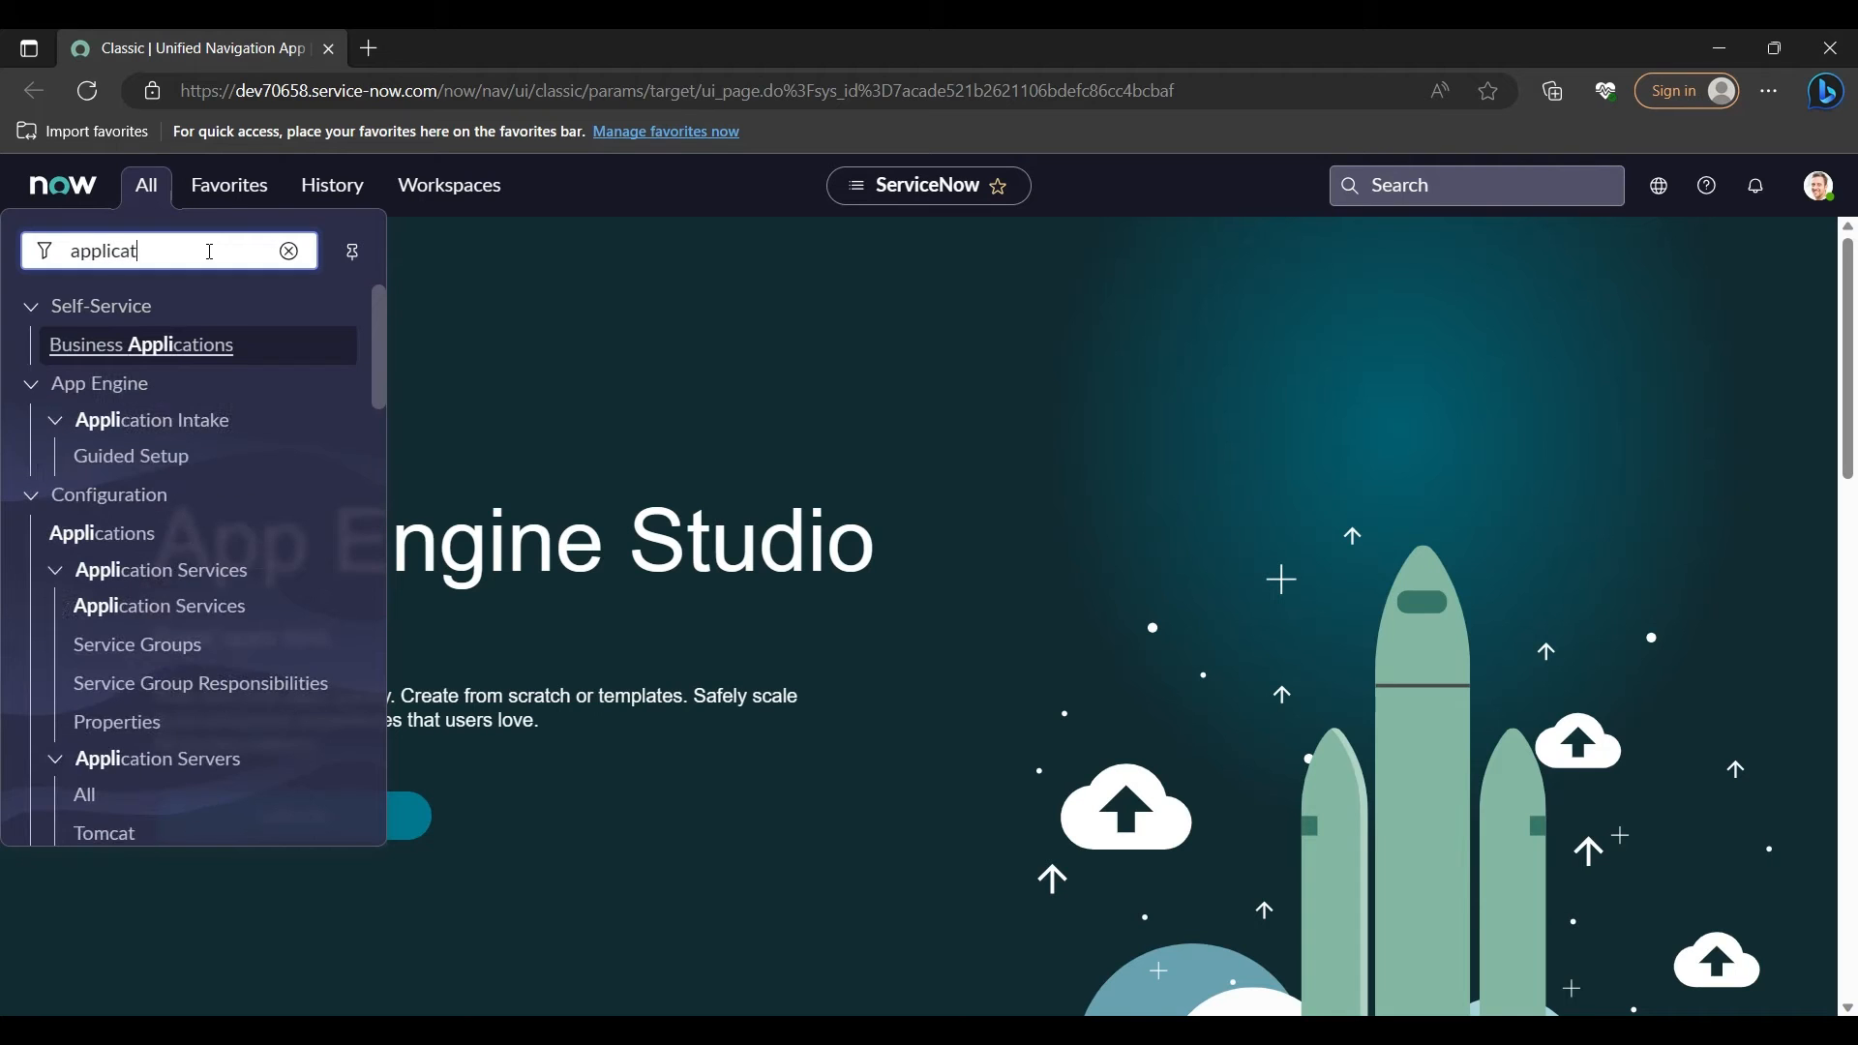
text(ion)
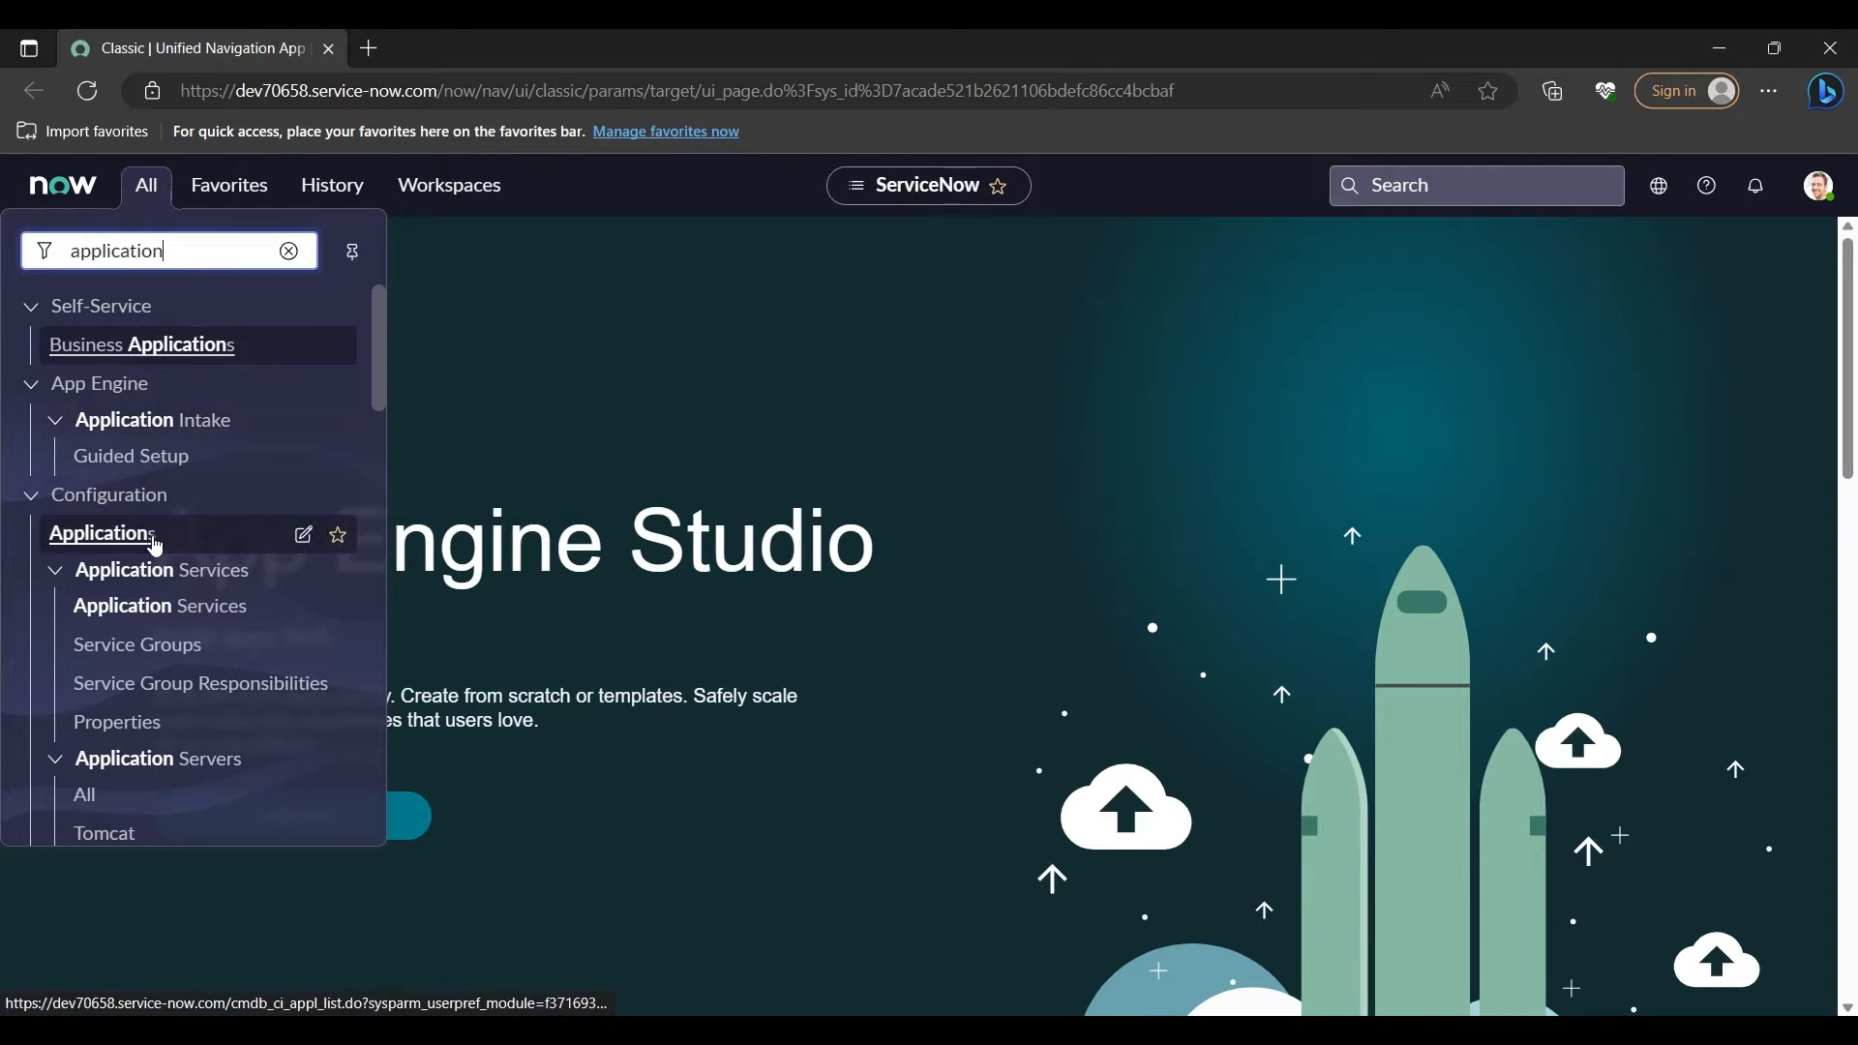
text( men)
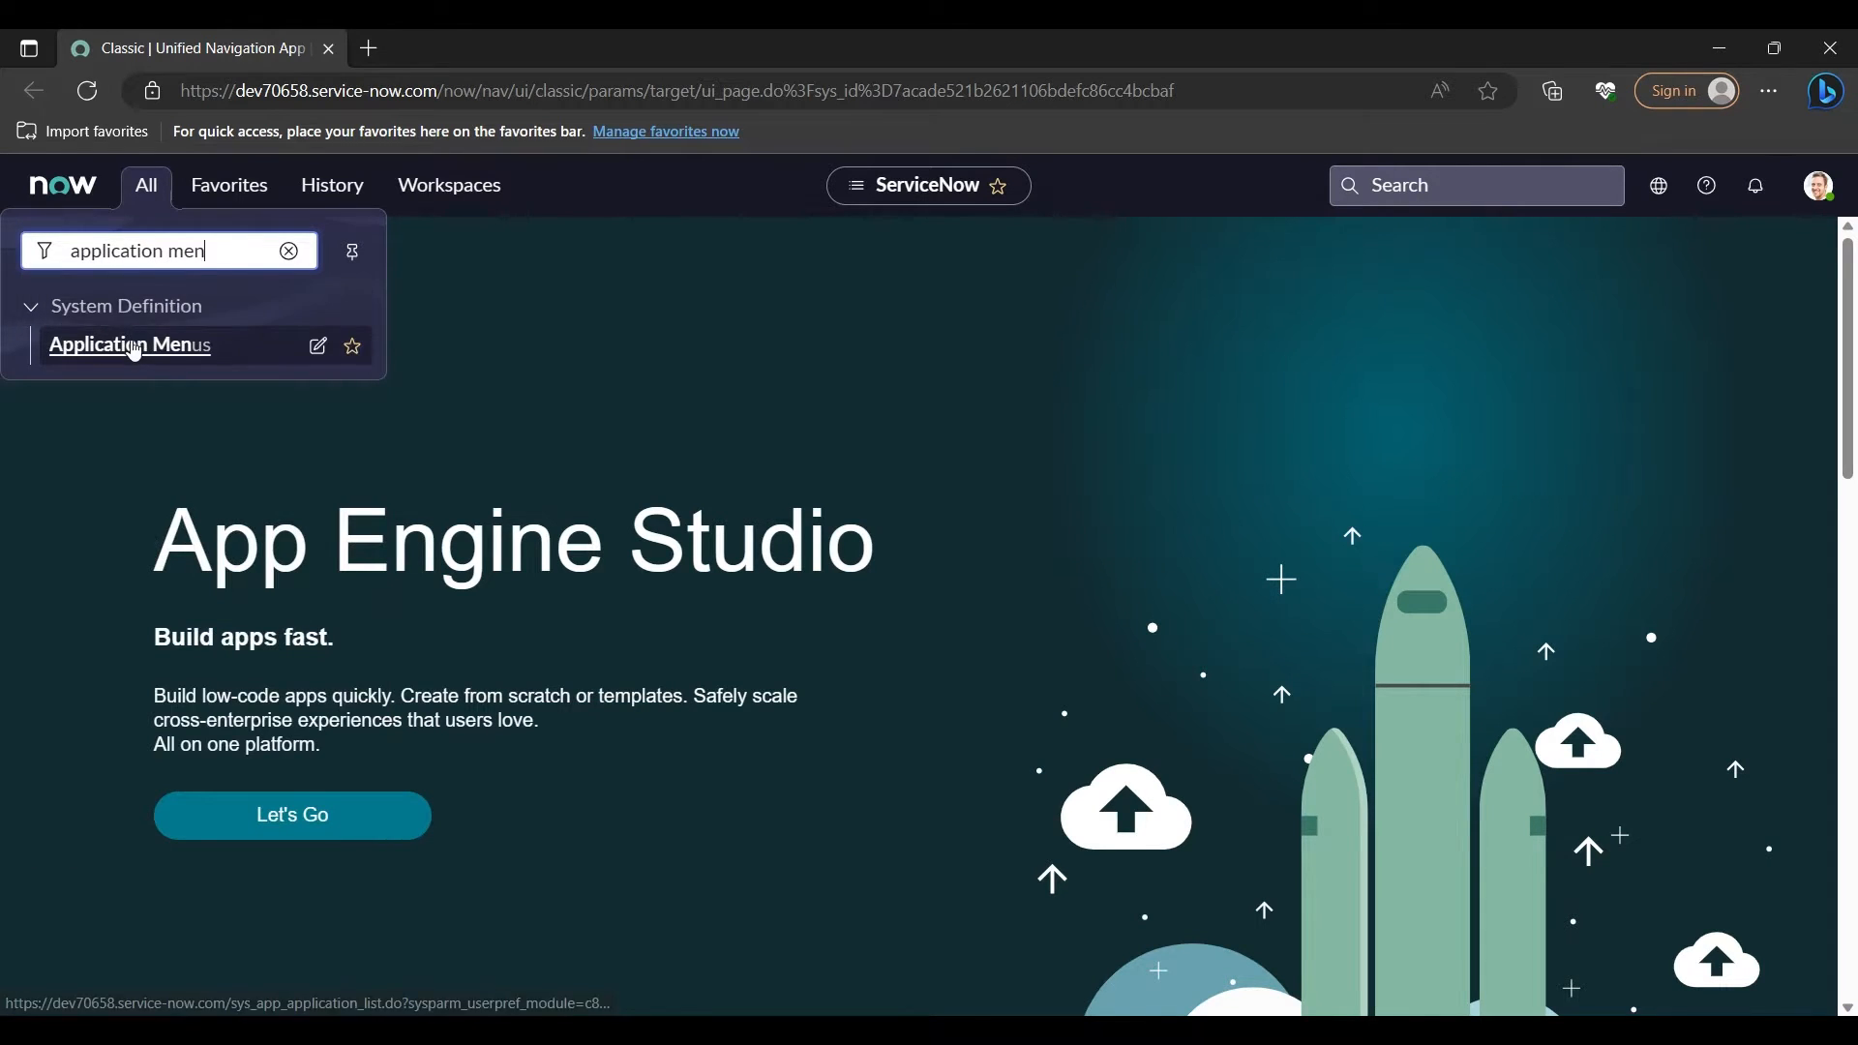
middle_click(140, 351)
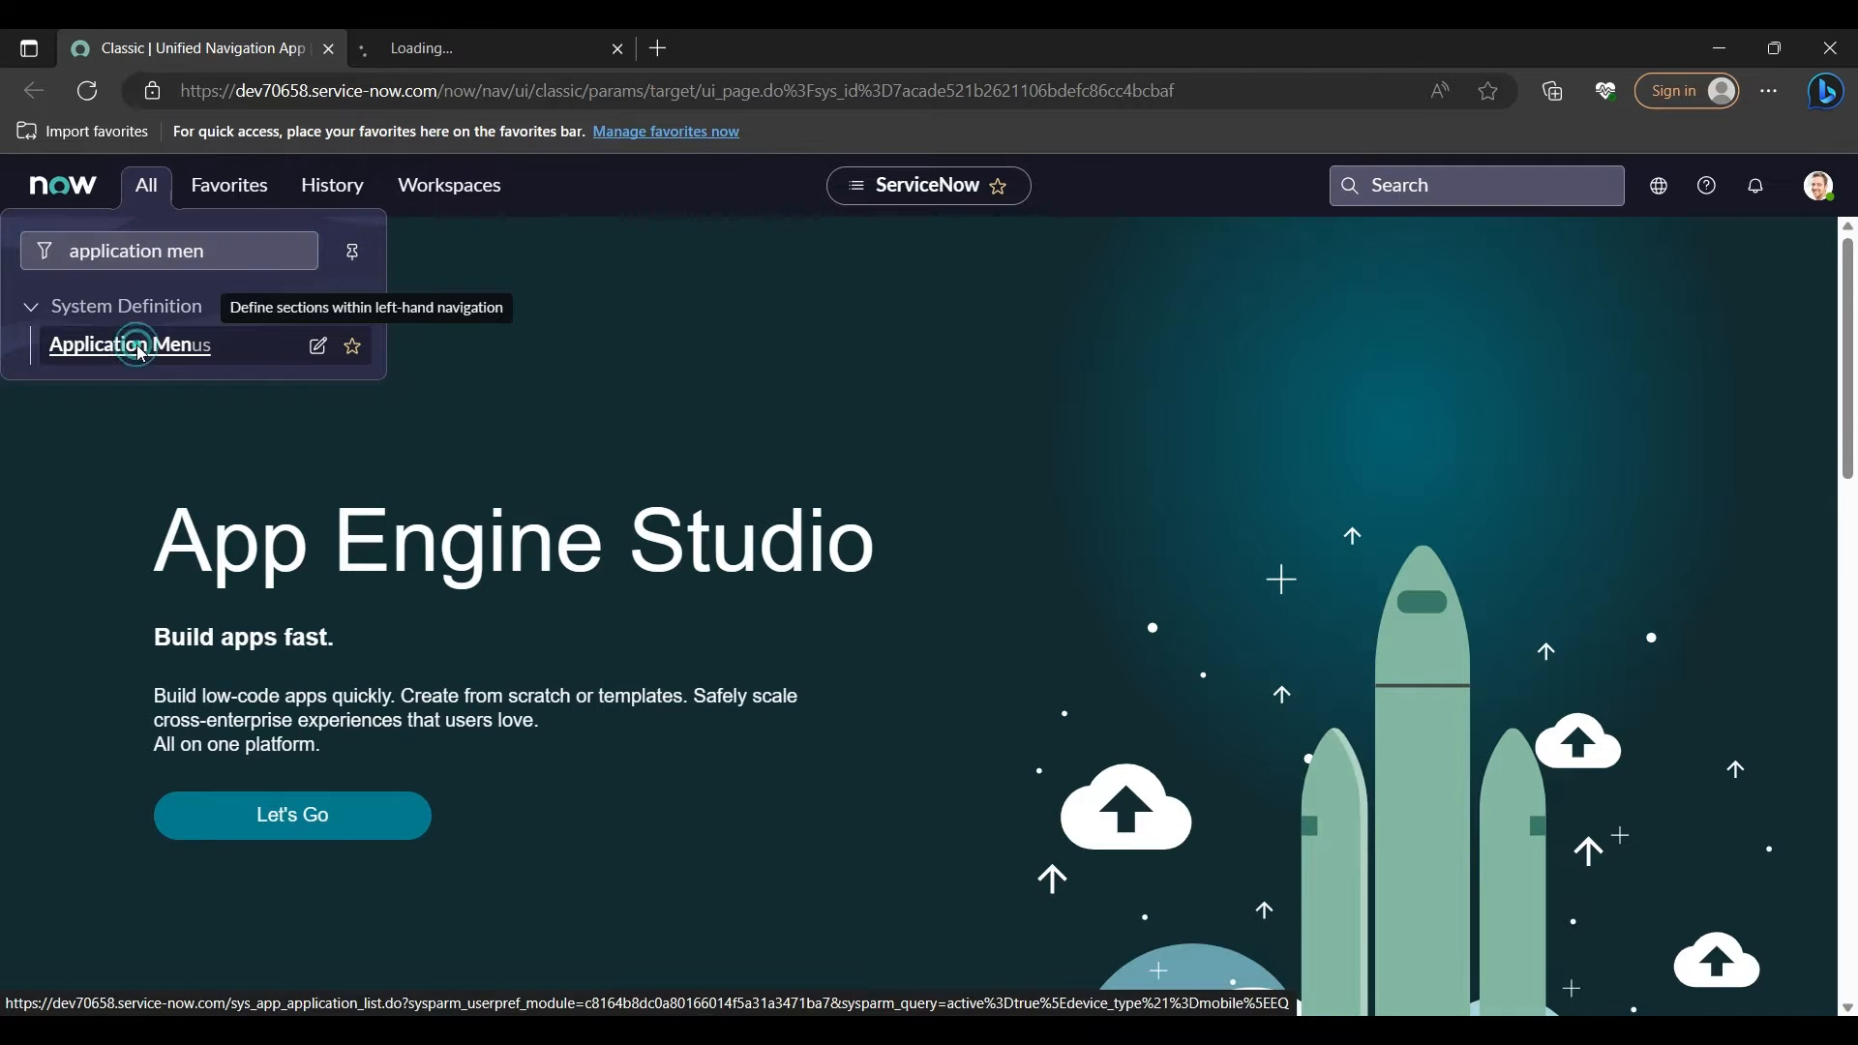
click(523, 50)
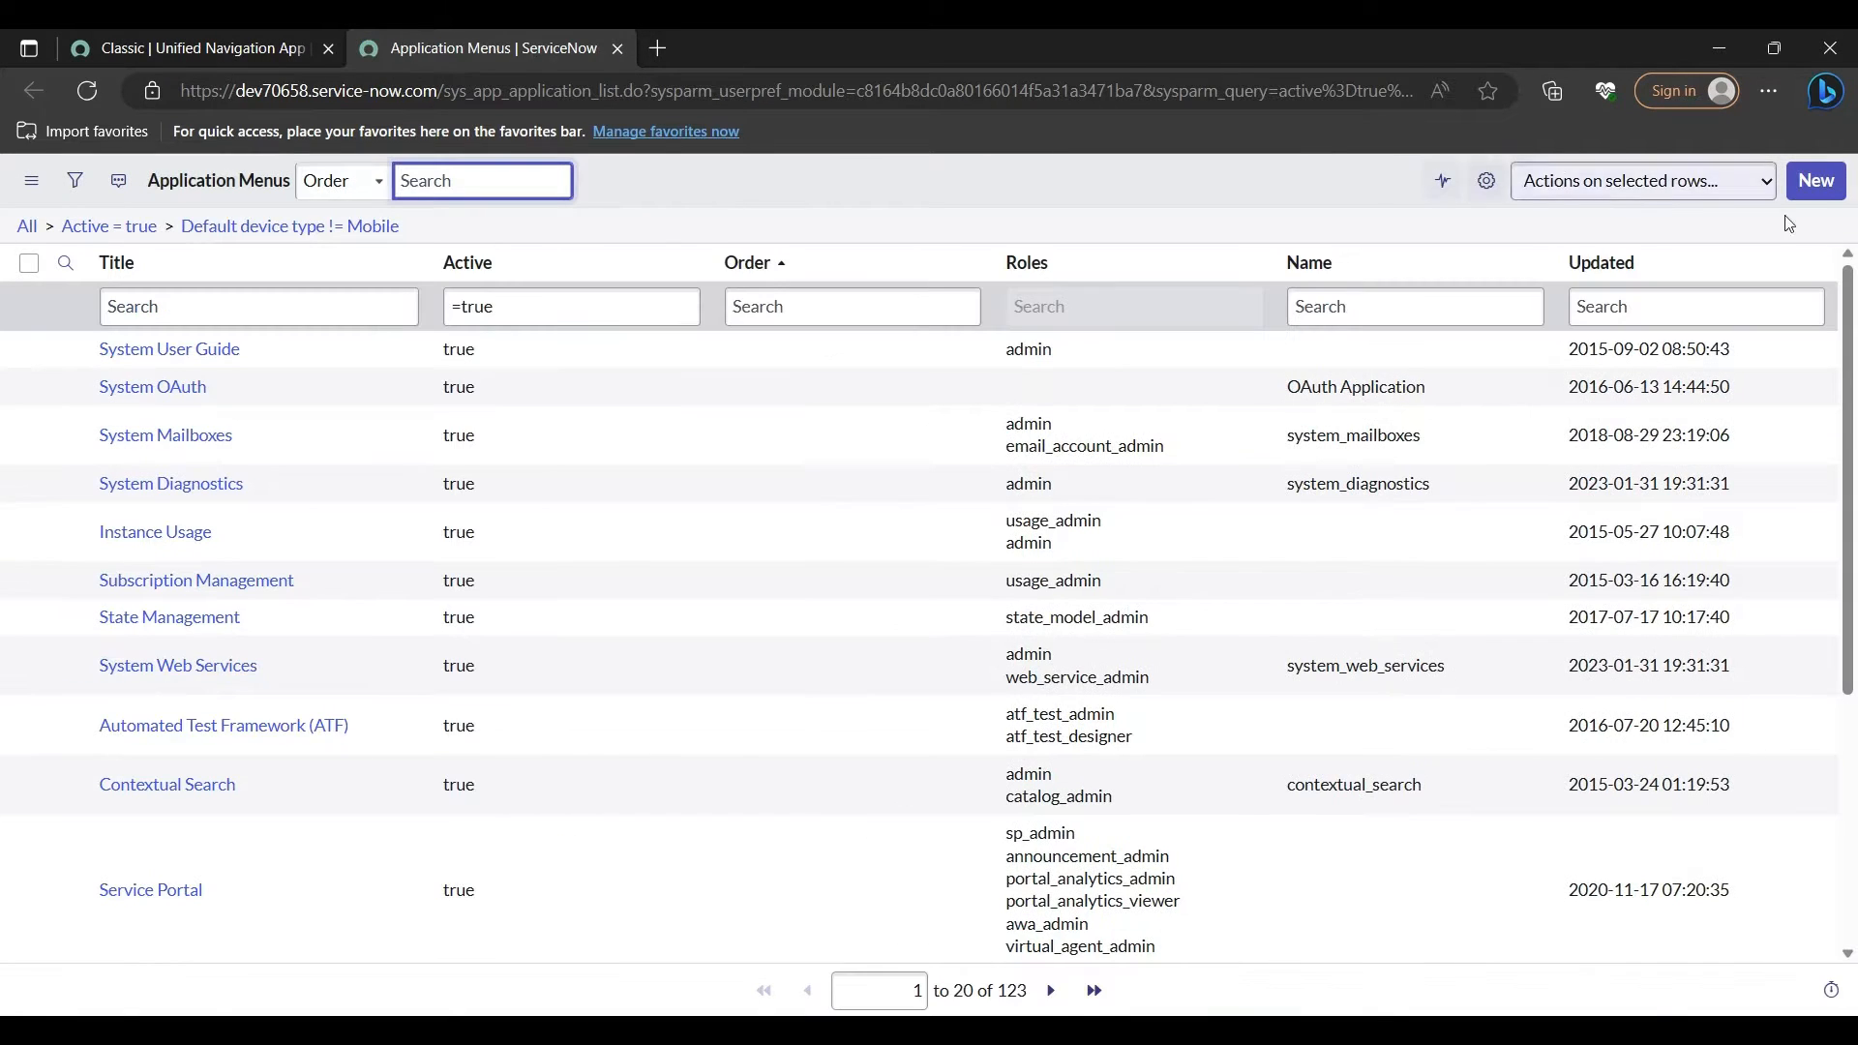
click(1833, 188)
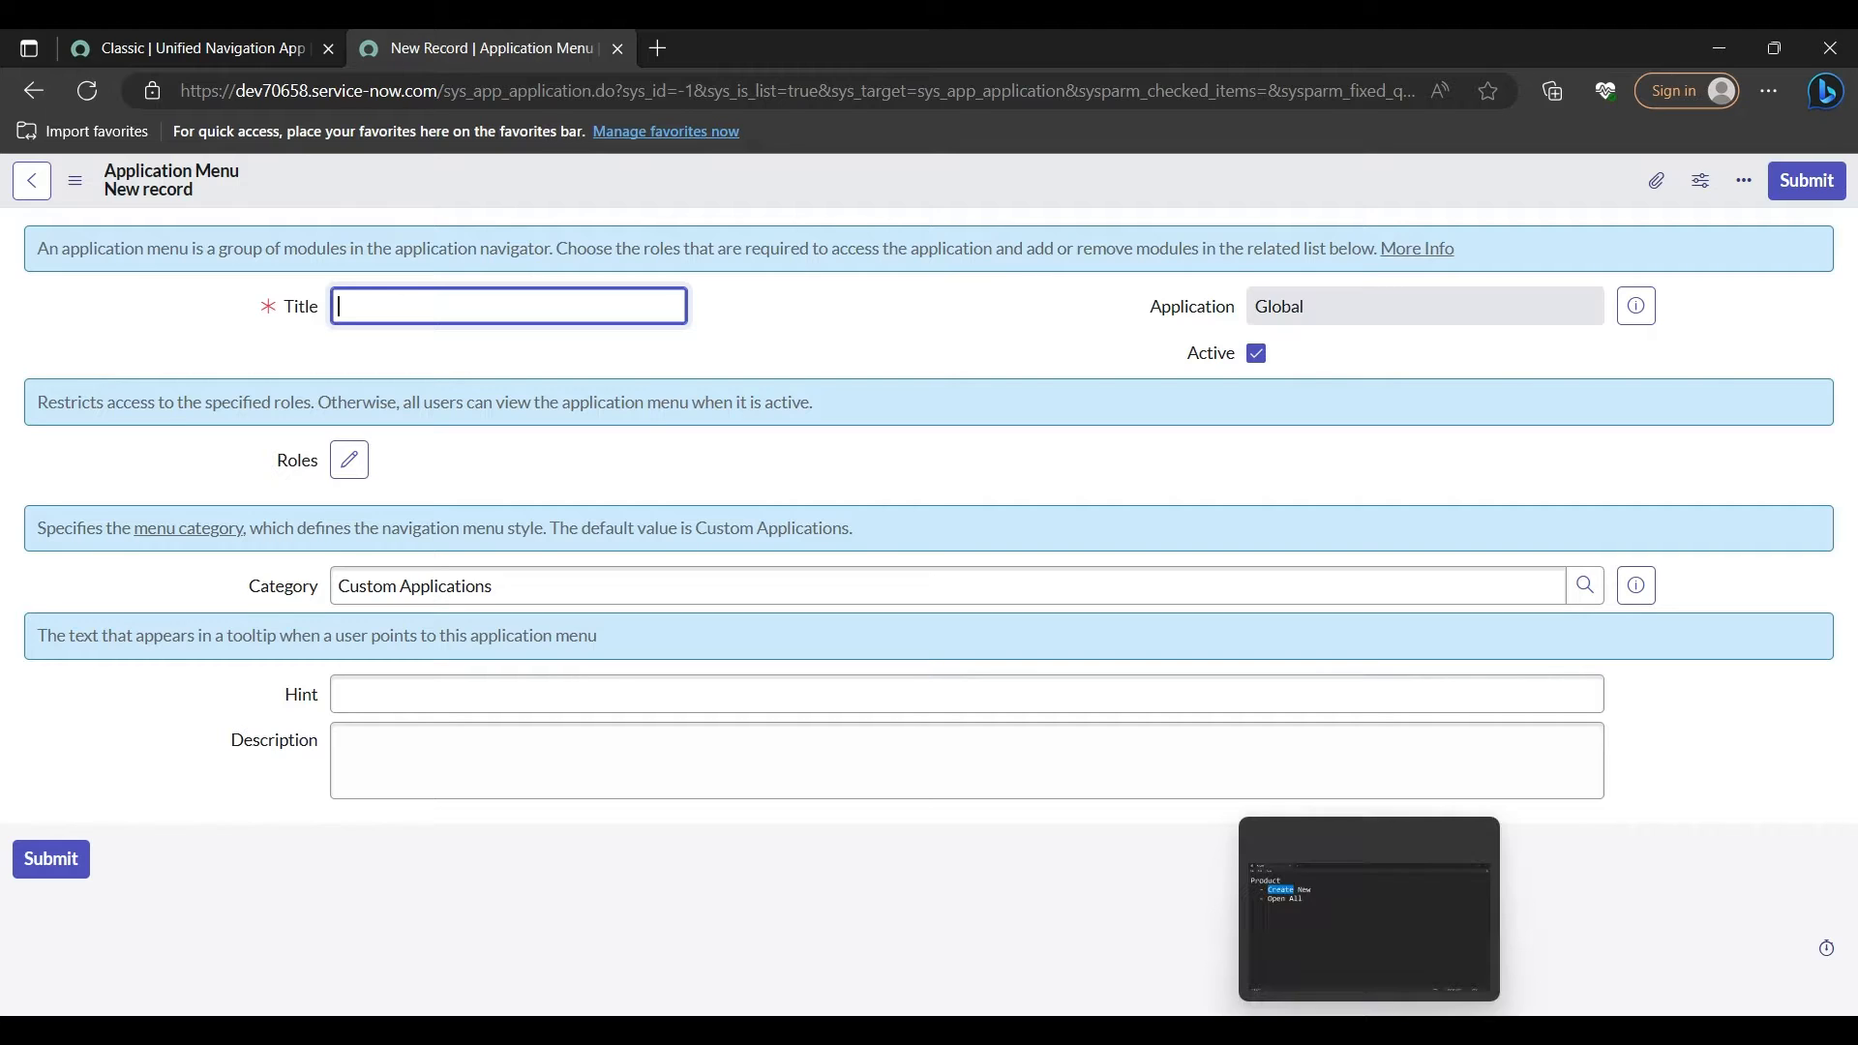
Step: Switch to Notepad and review the planned Product menu outline with its Create New and Open All entries
click(1382, 1012)
click(271, 195)
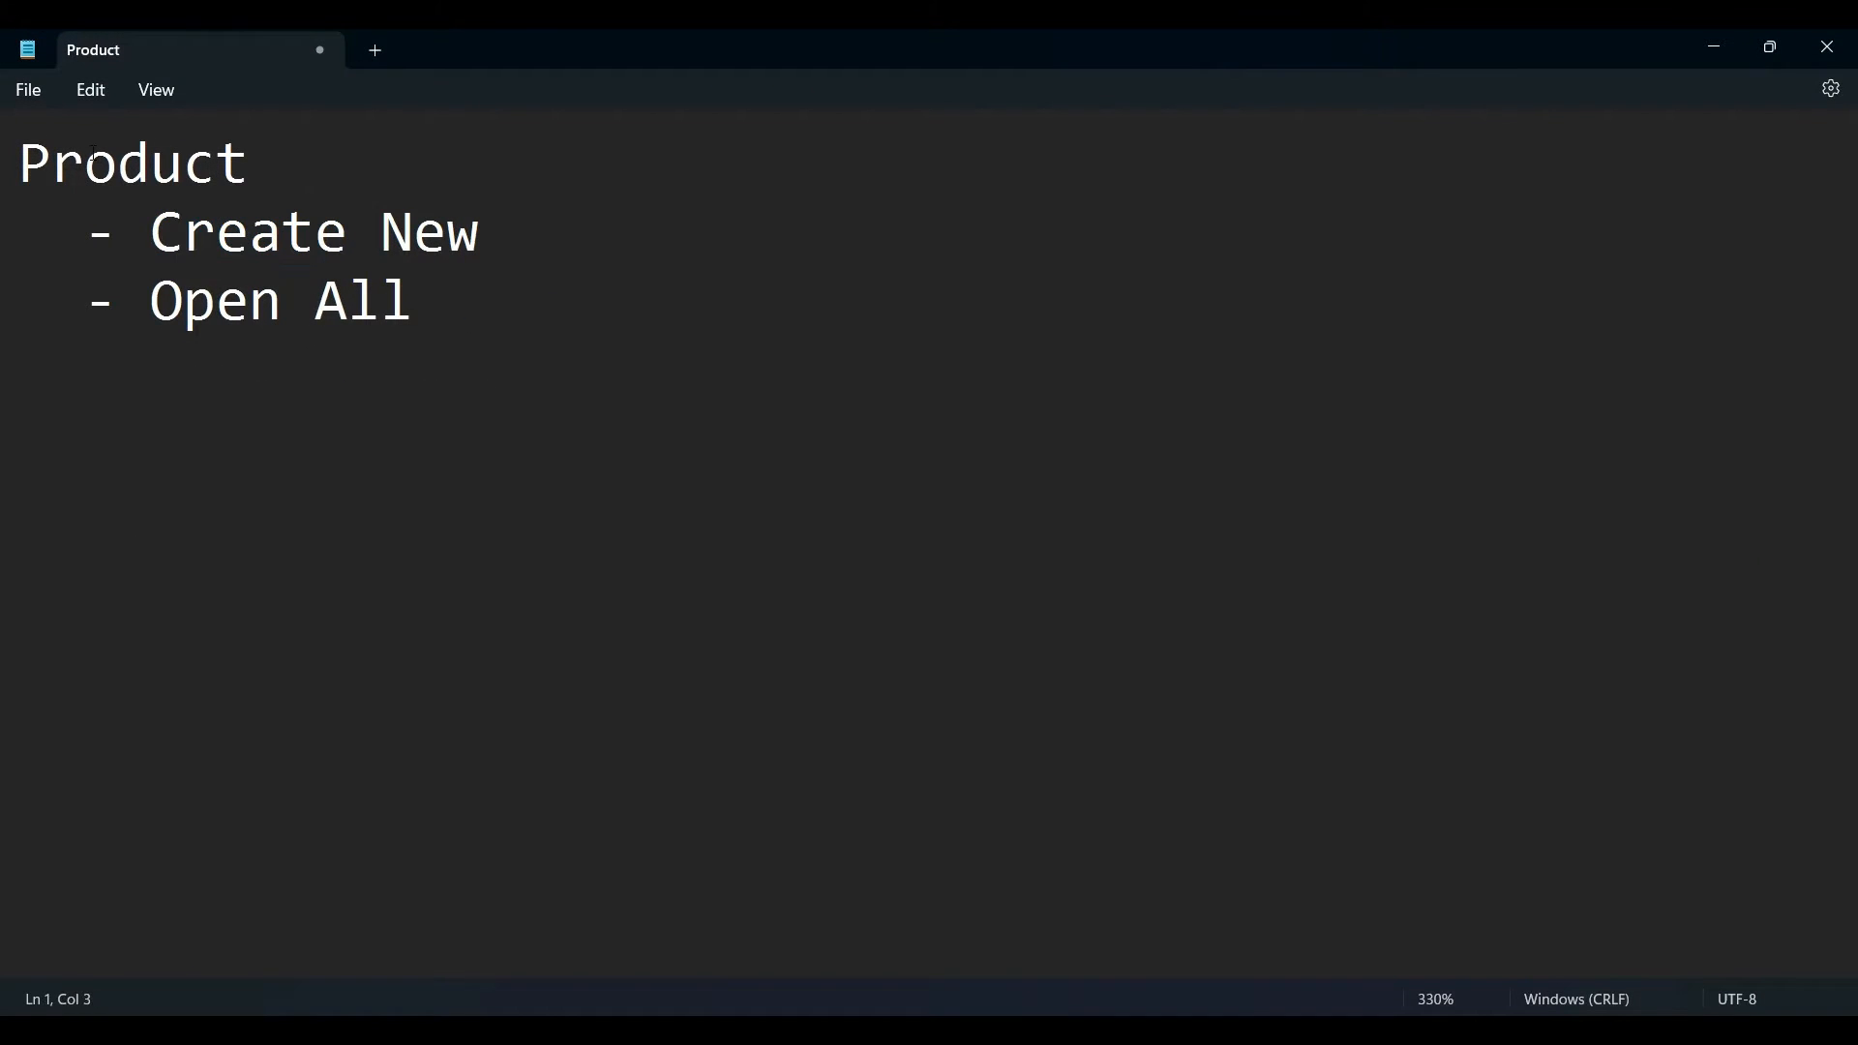
click(91, 153)
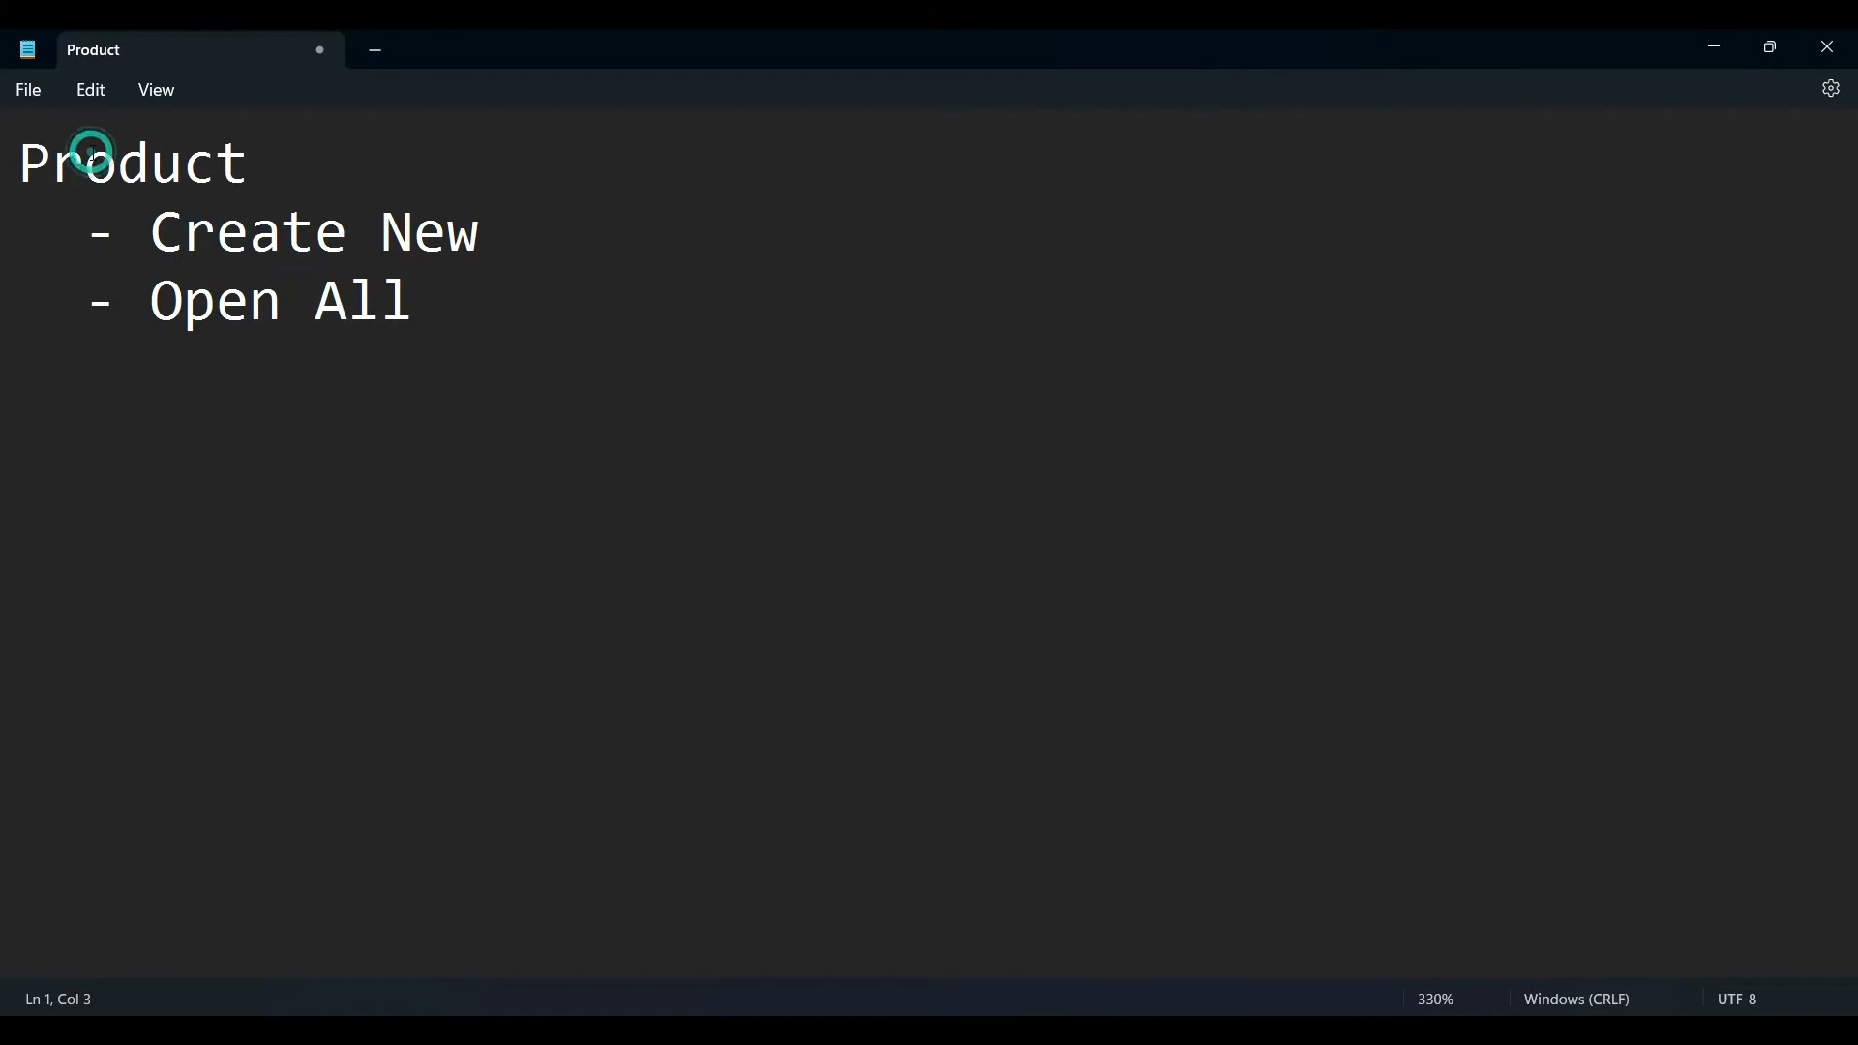
click(151, 215)
click(392, 272)
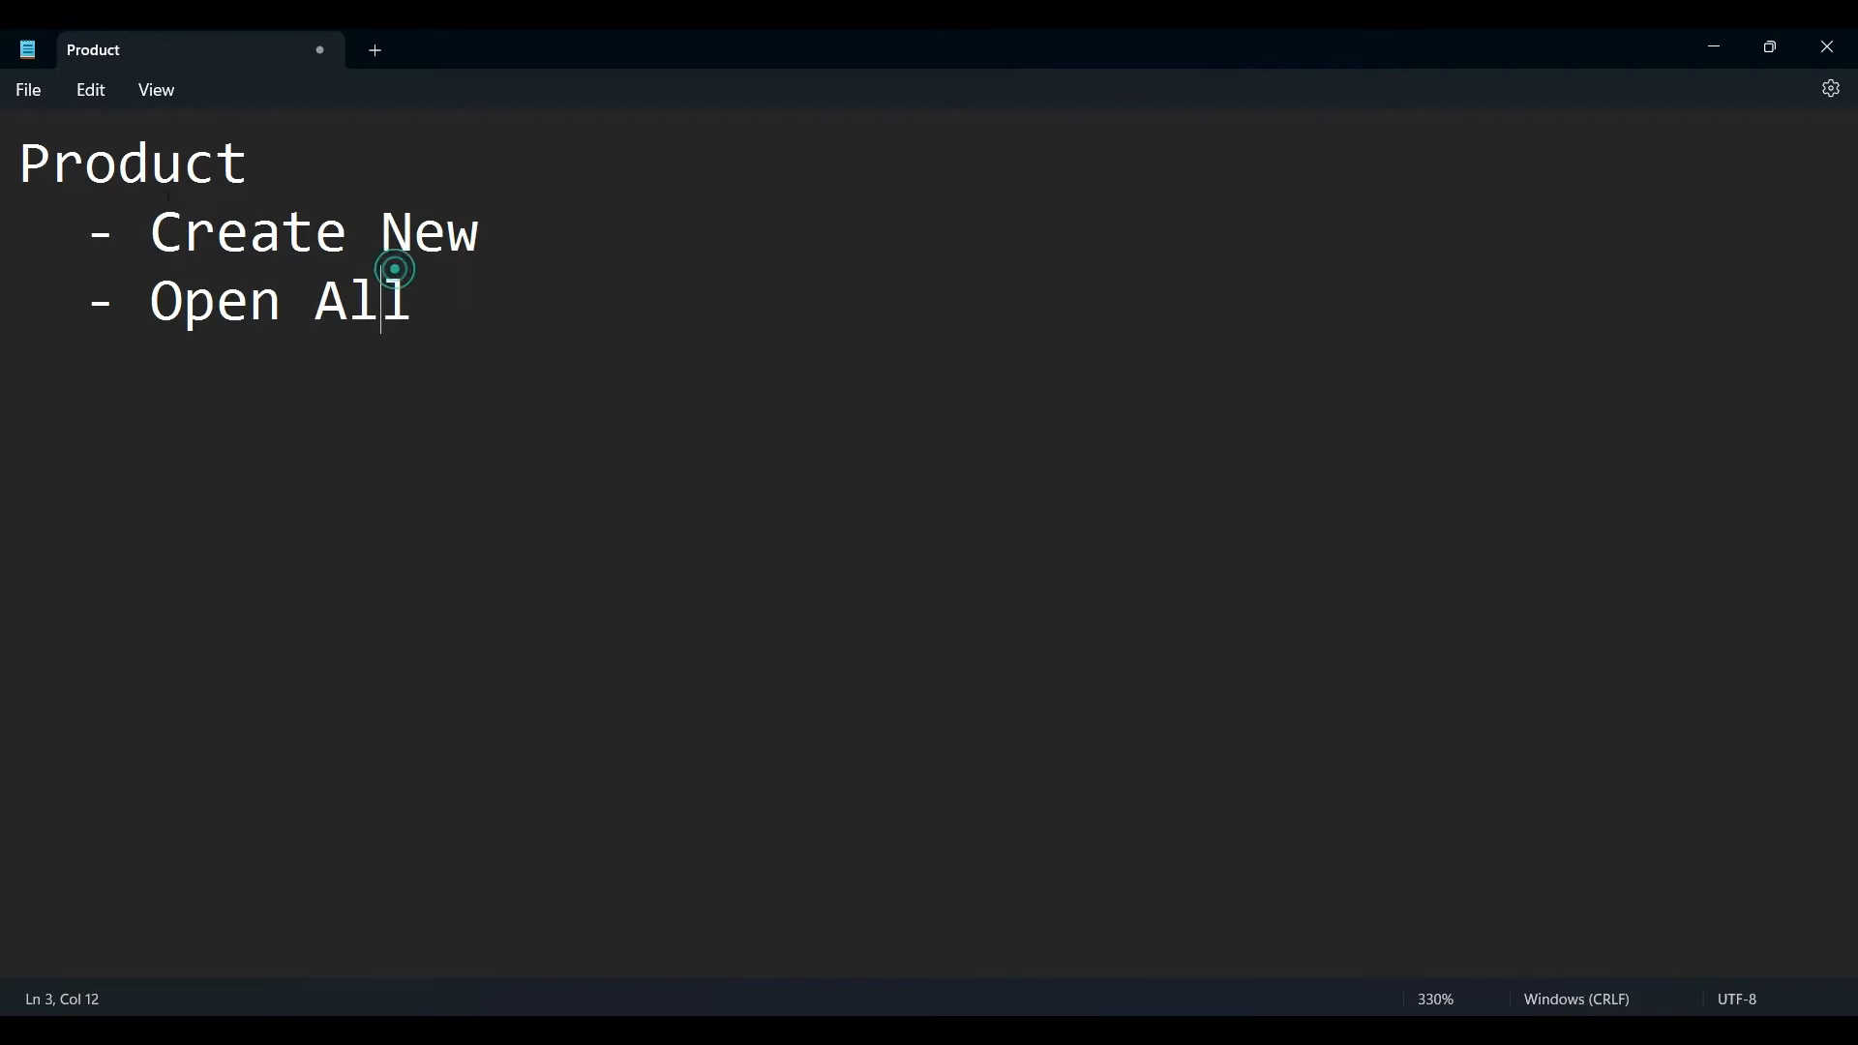
shift+click(145, 214)
drag(21, 161, 291, 154)
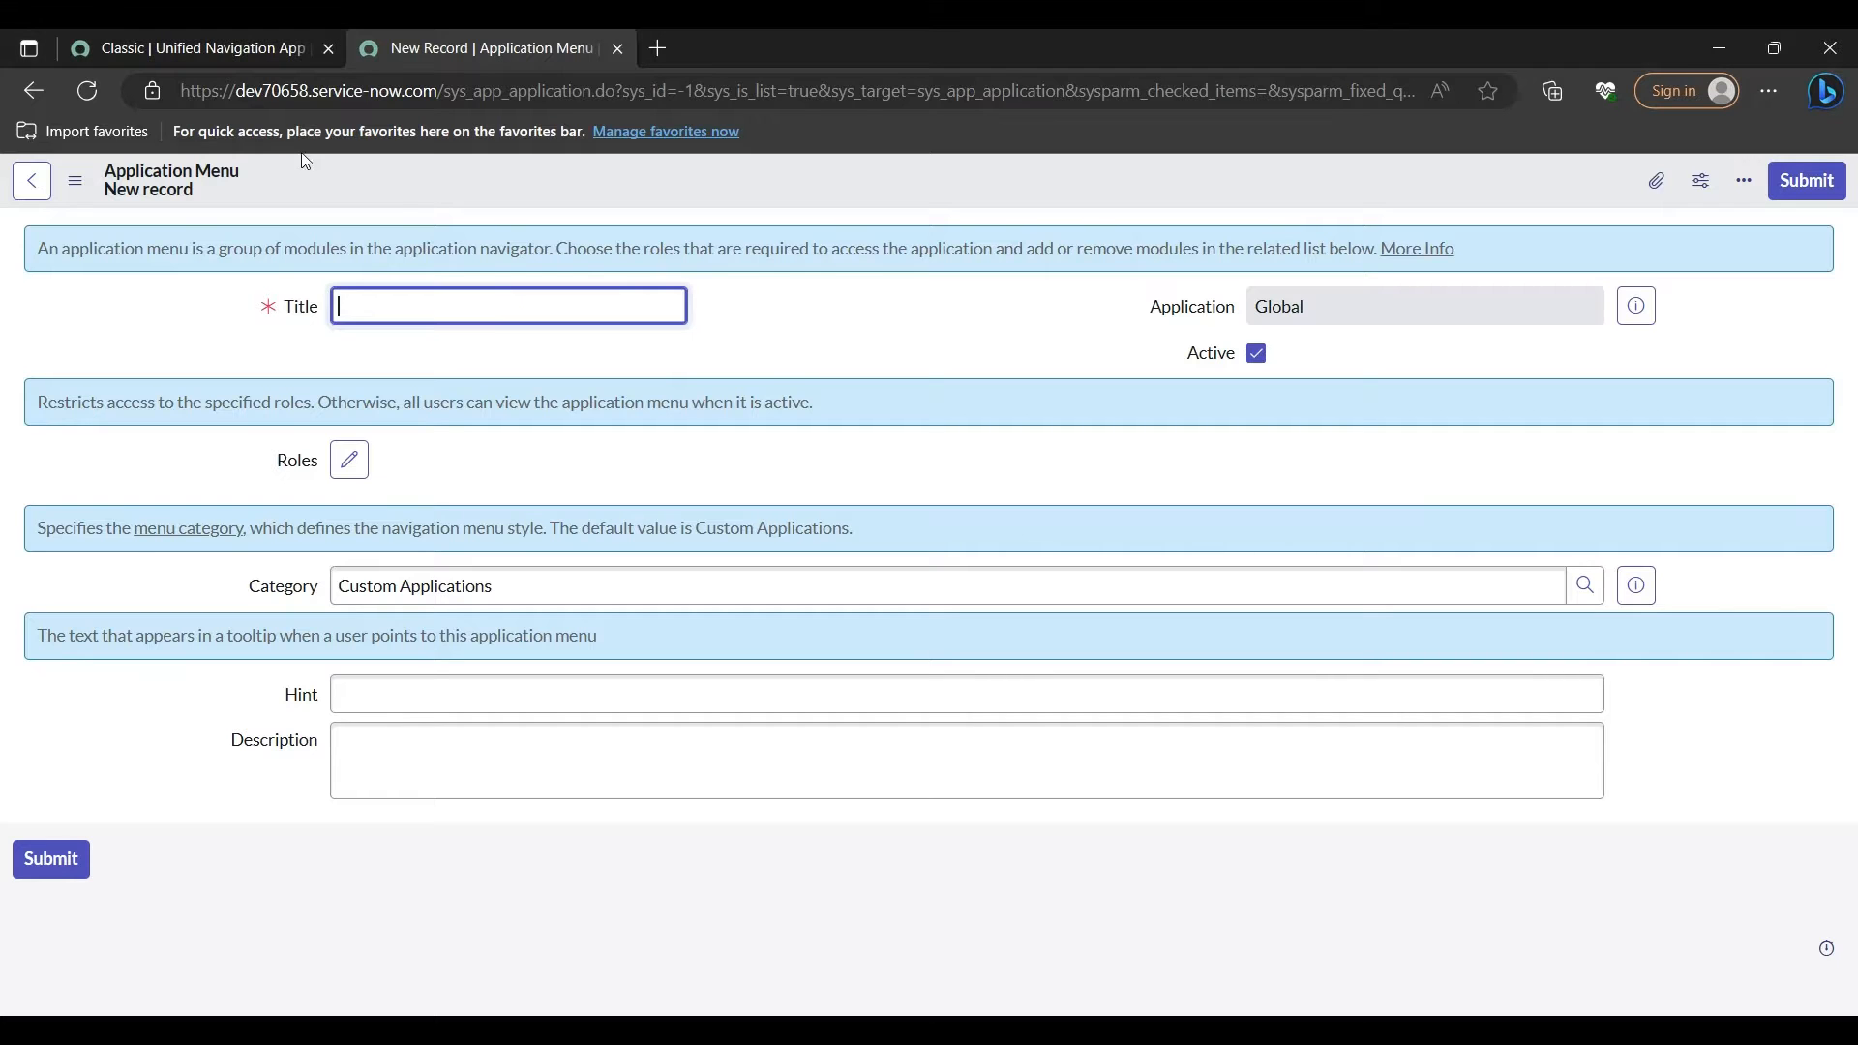
Step: Return to the new application menu record in the browser and set its title to Product
click(353, 304)
text(Product)
mouse_move(306, 464)
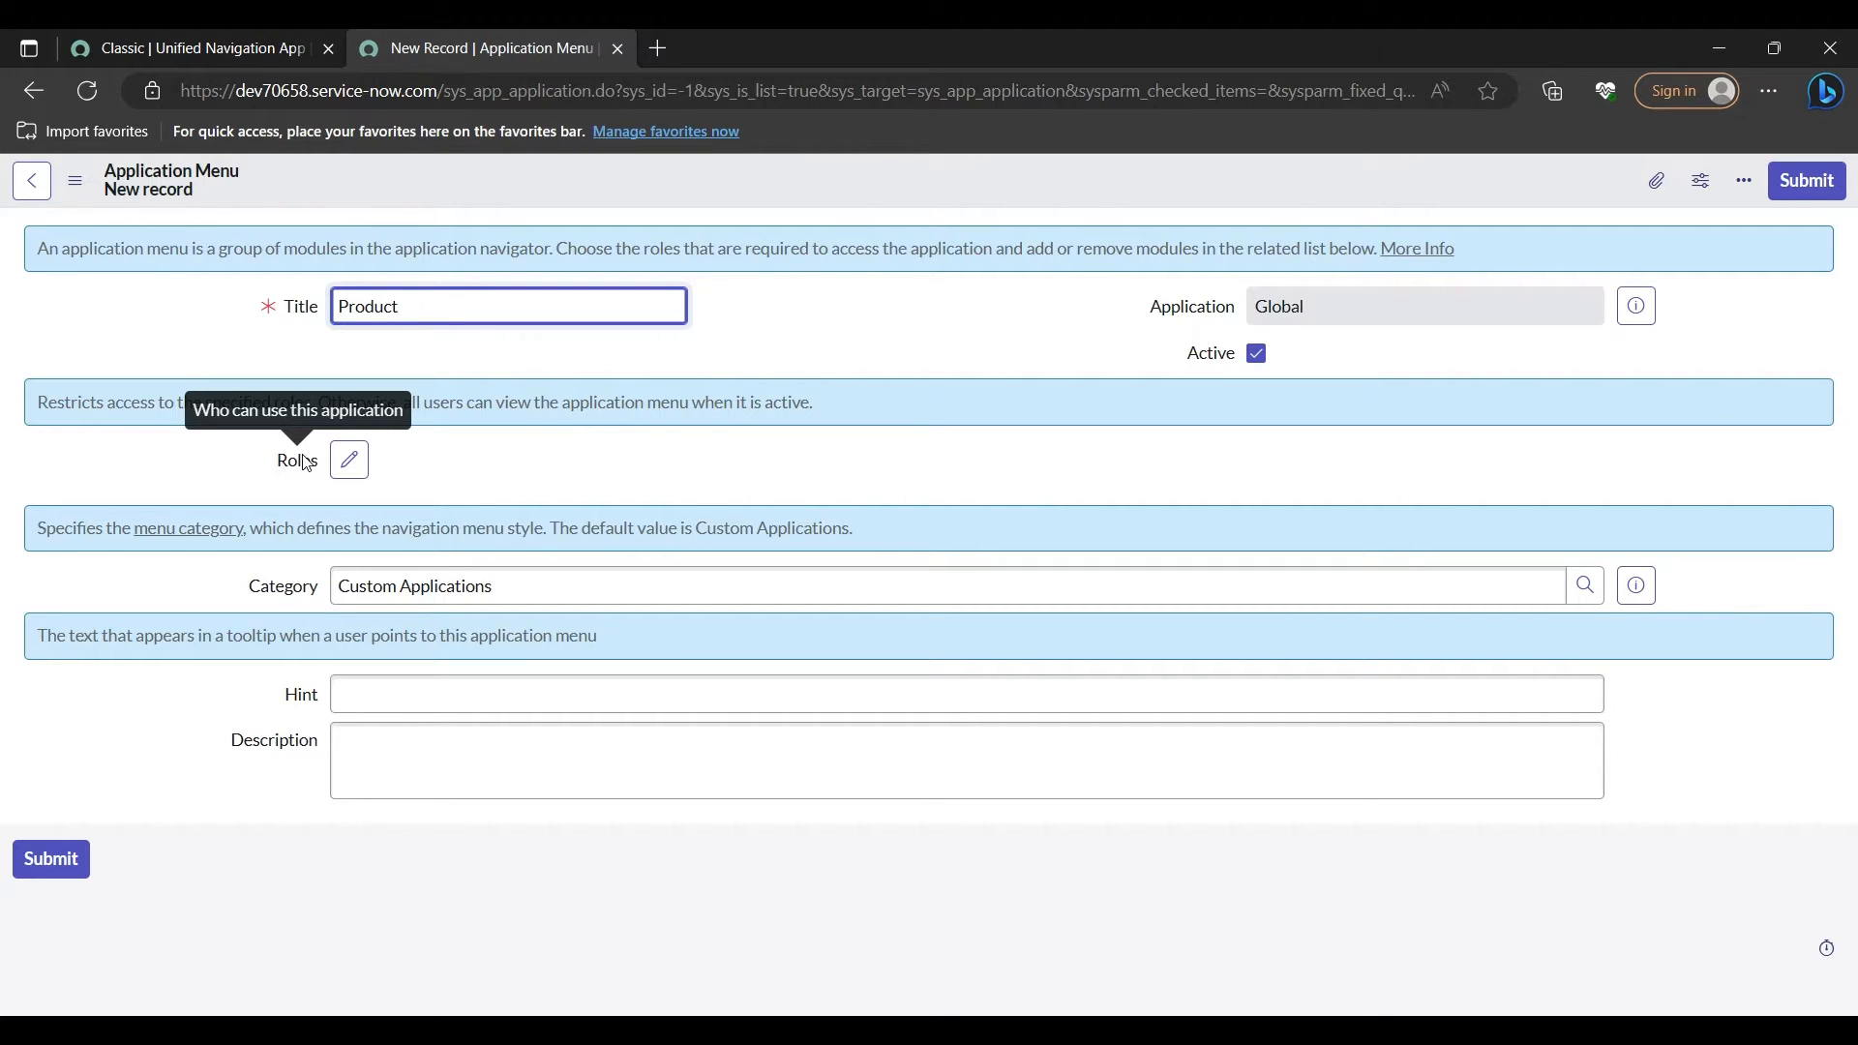
click(305, 464)
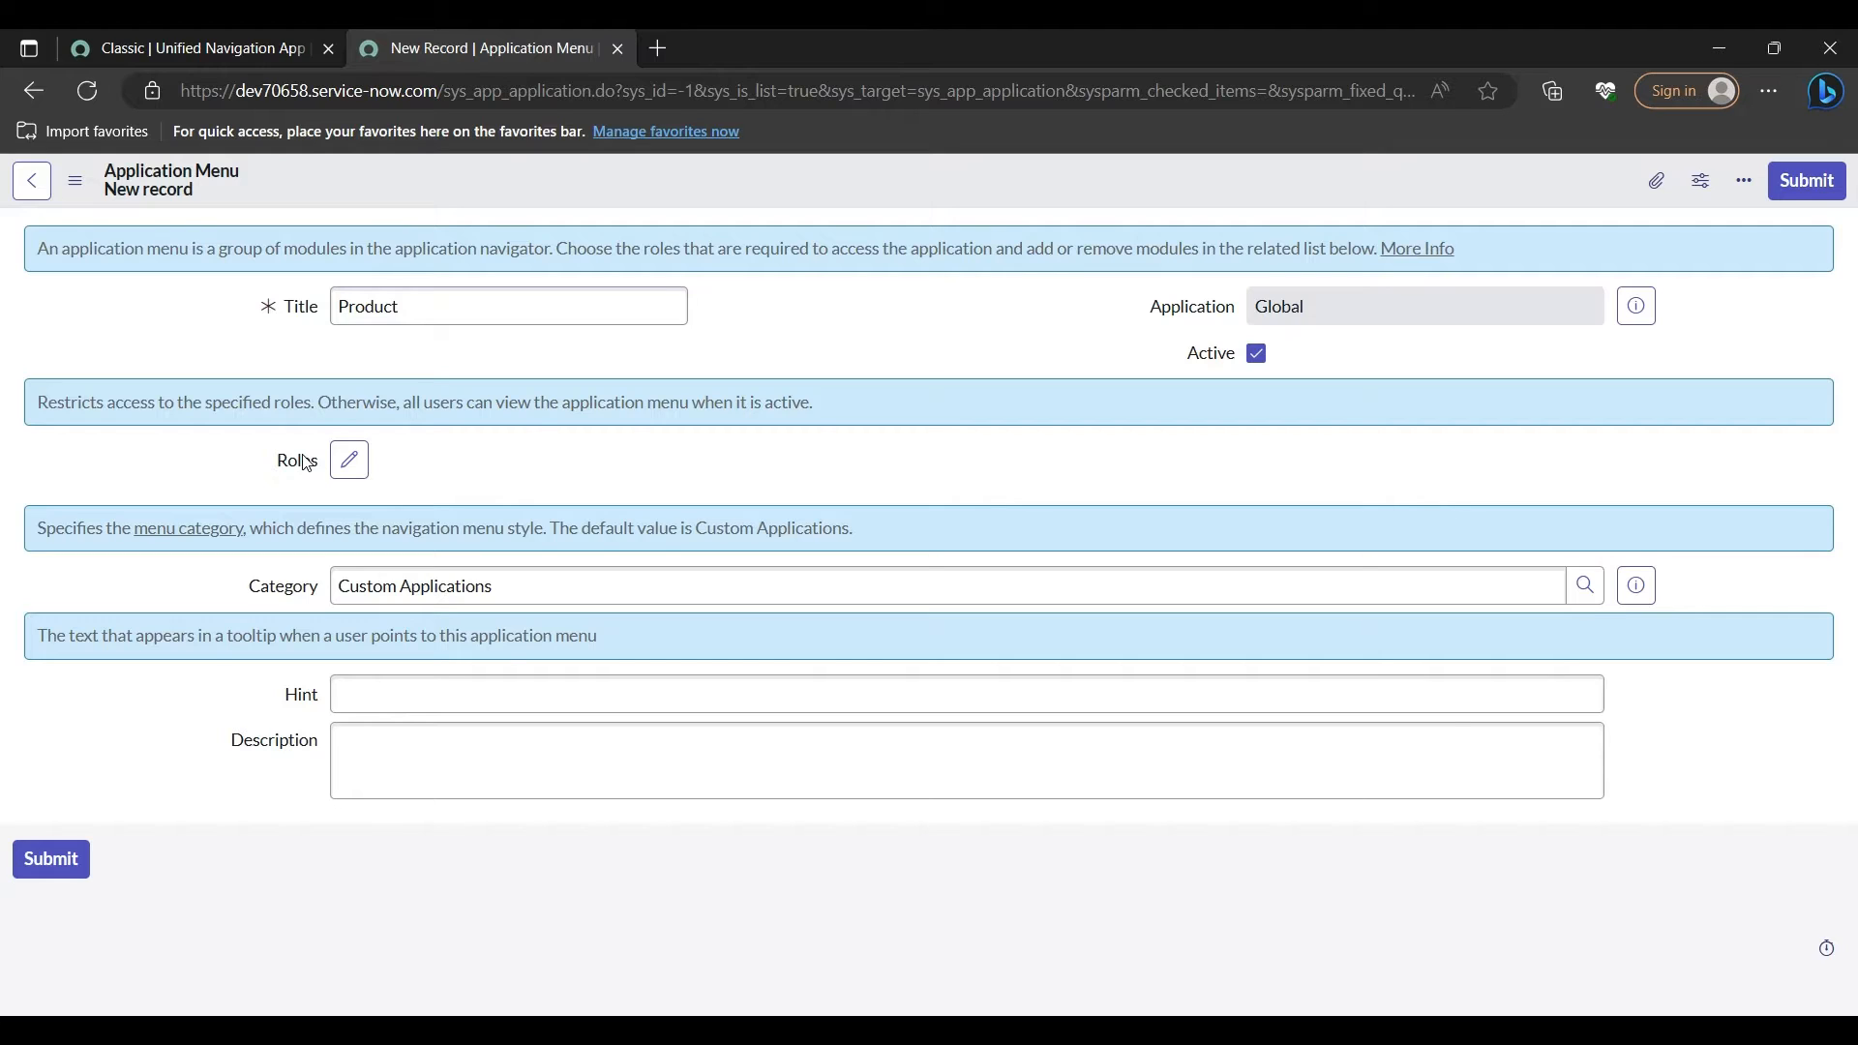
click(302, 456)
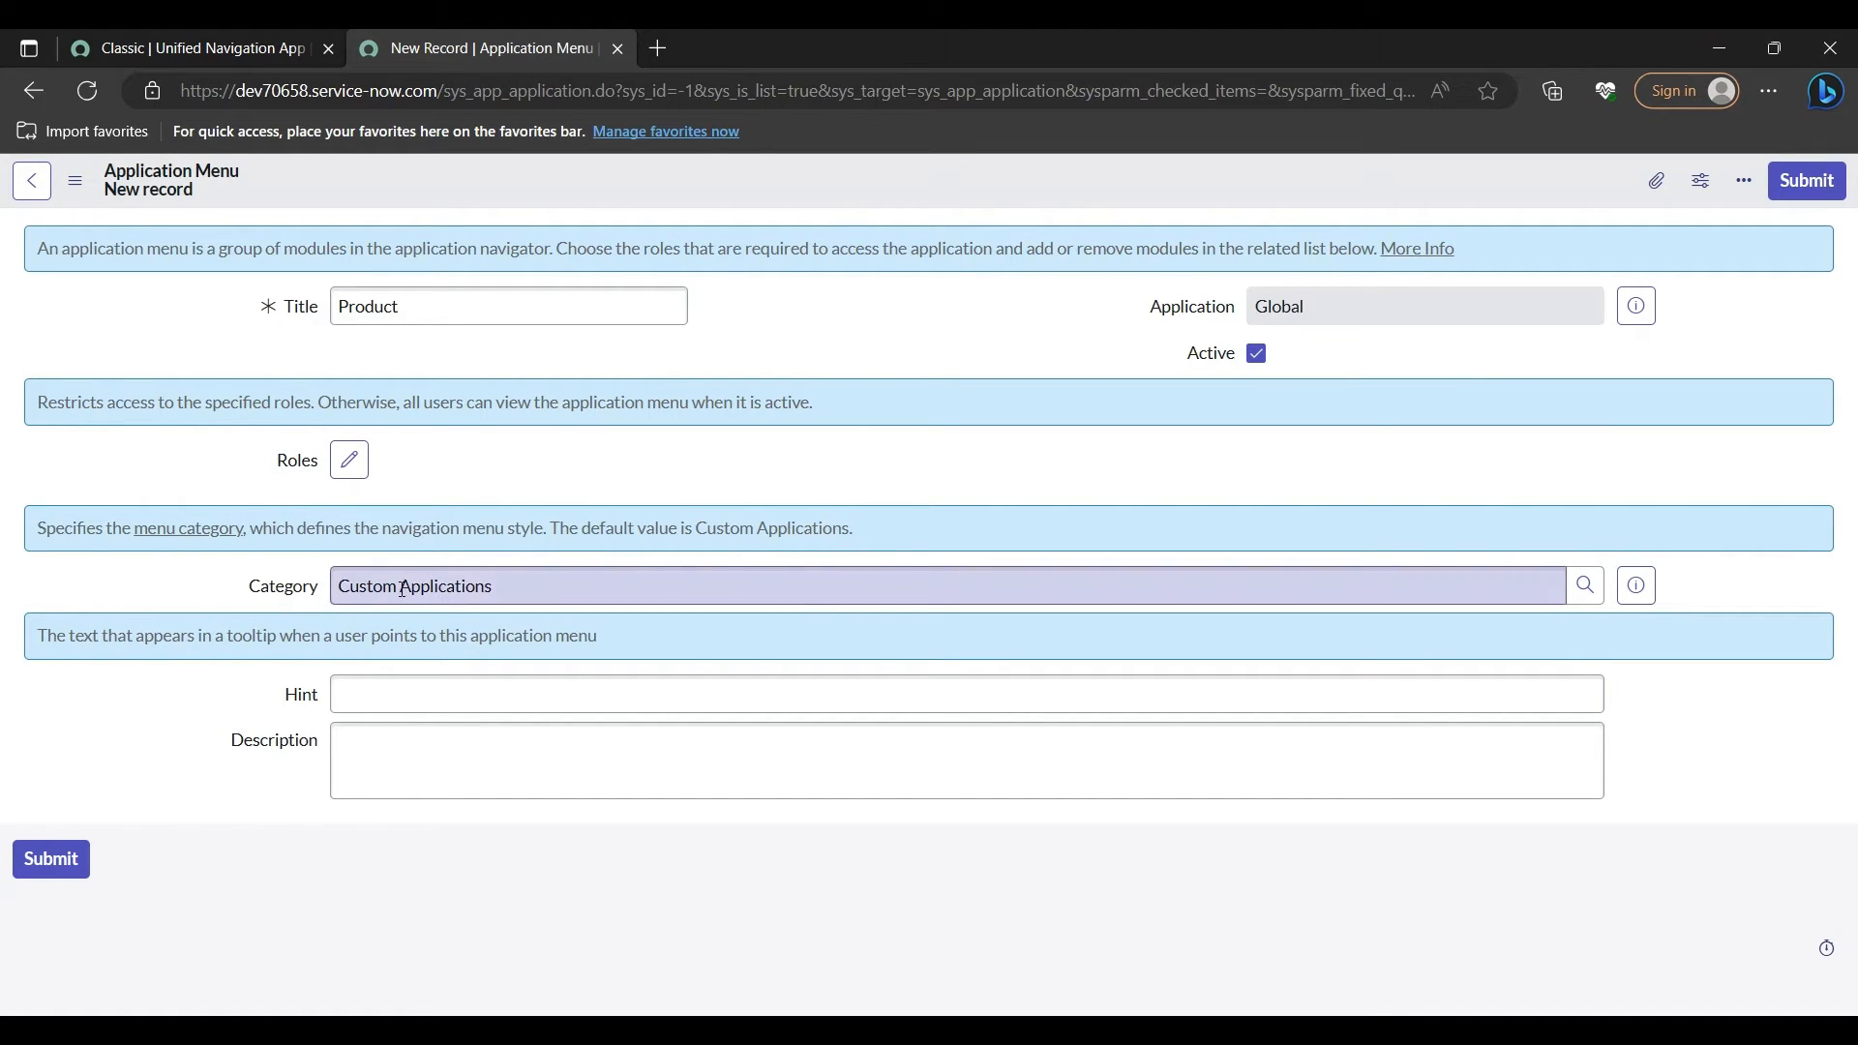
click(360, 696)
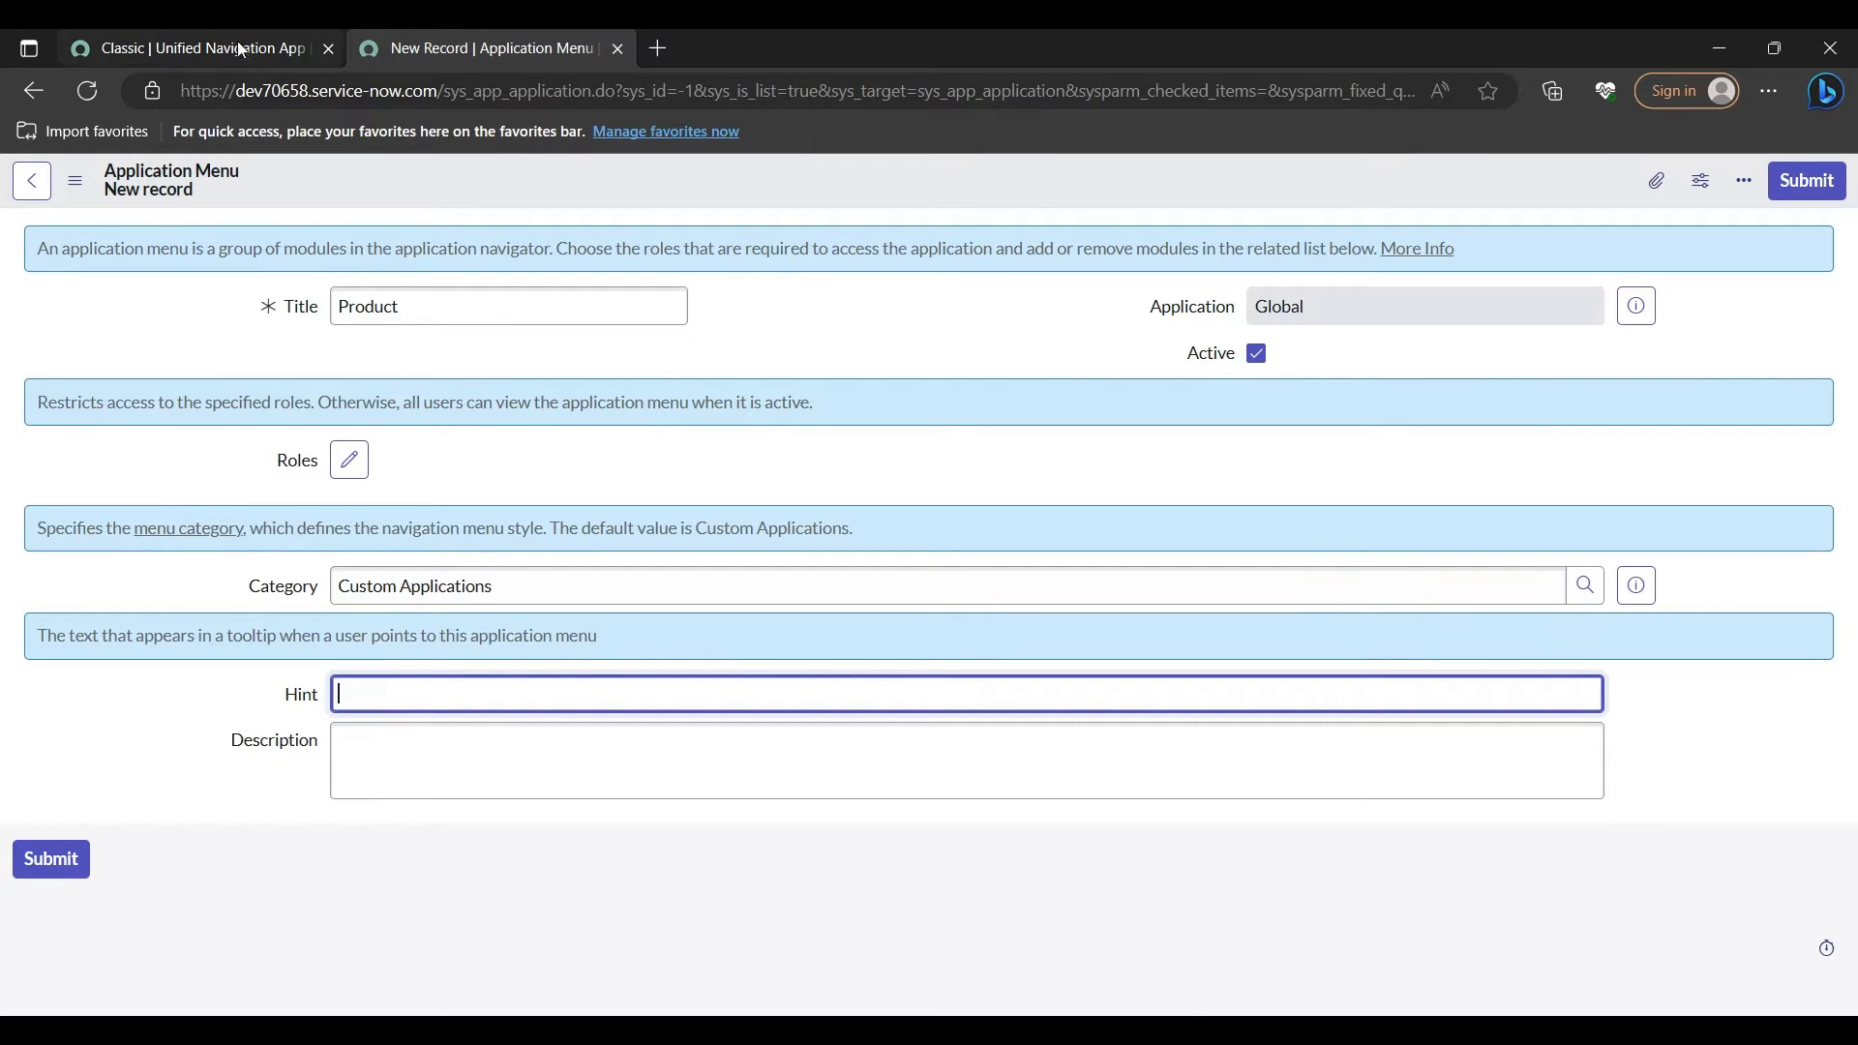
Step: Filter the navigator for incident and examine how modules are grouped under the Incident application menu
click(194, 48)
click(226, 251)
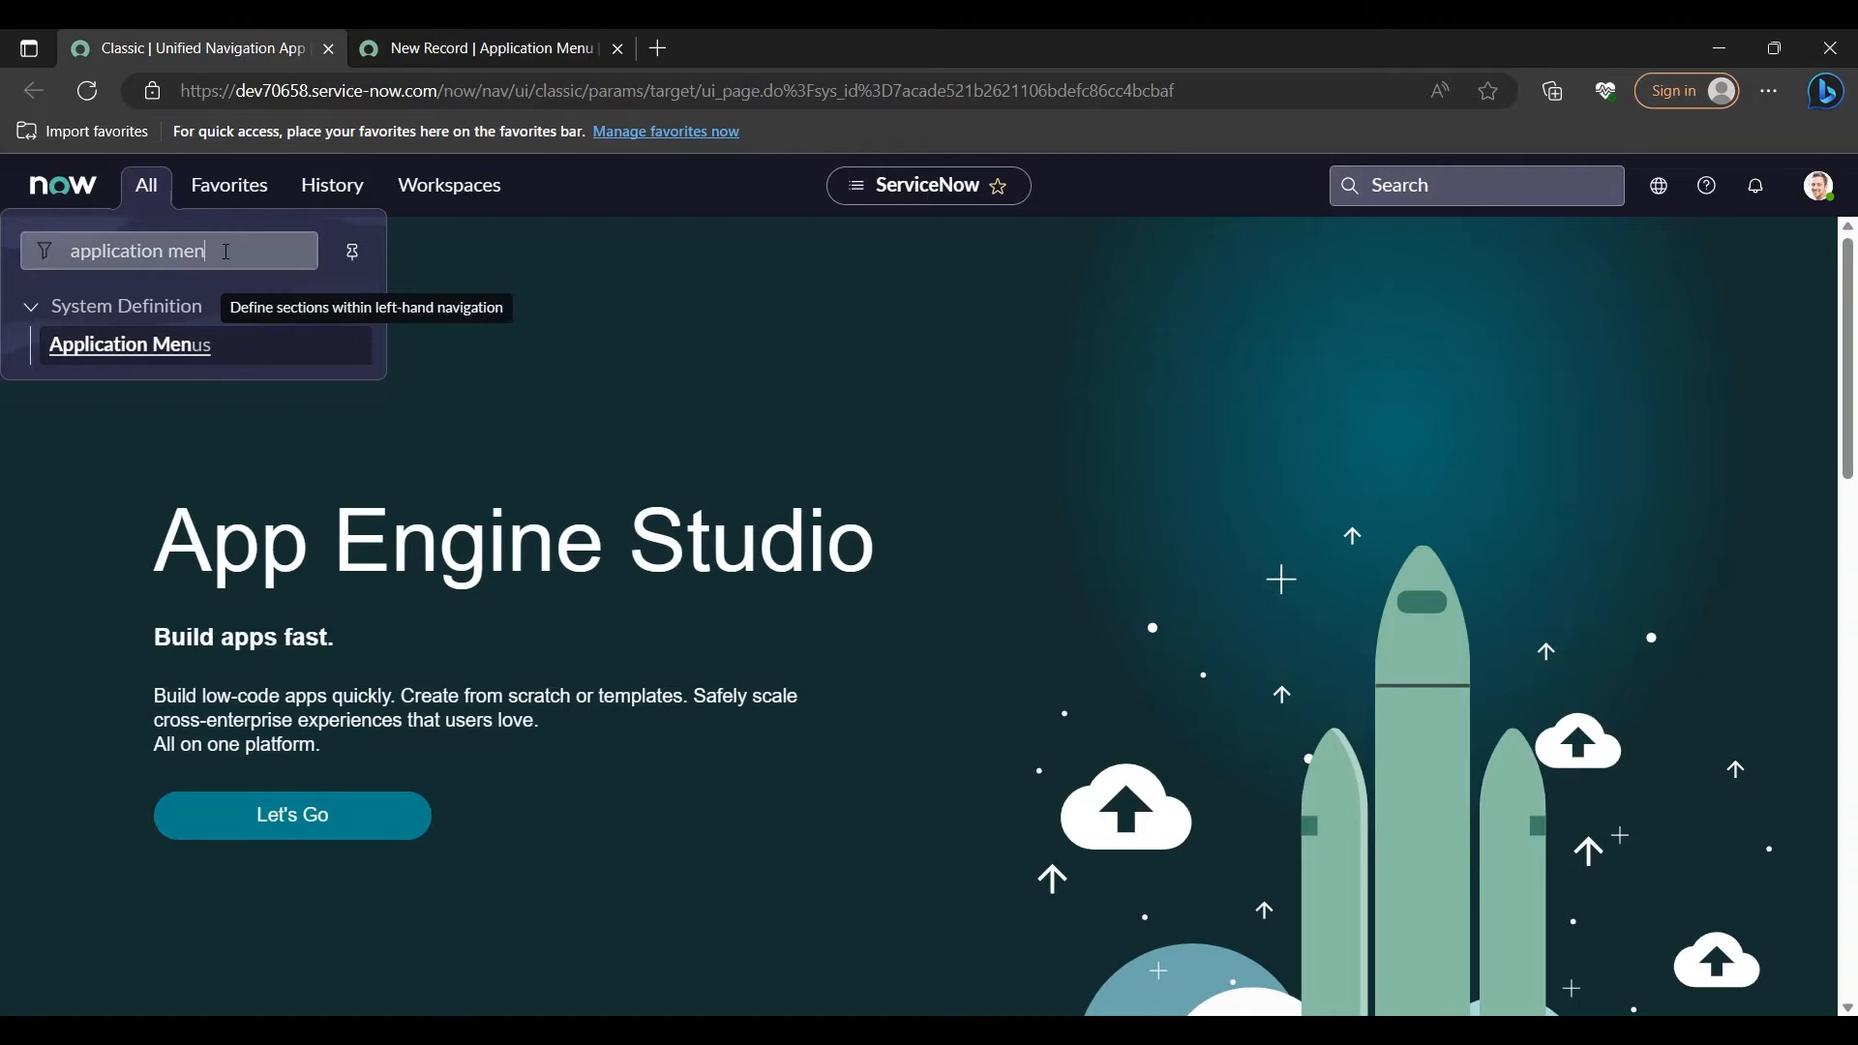
text(inci)
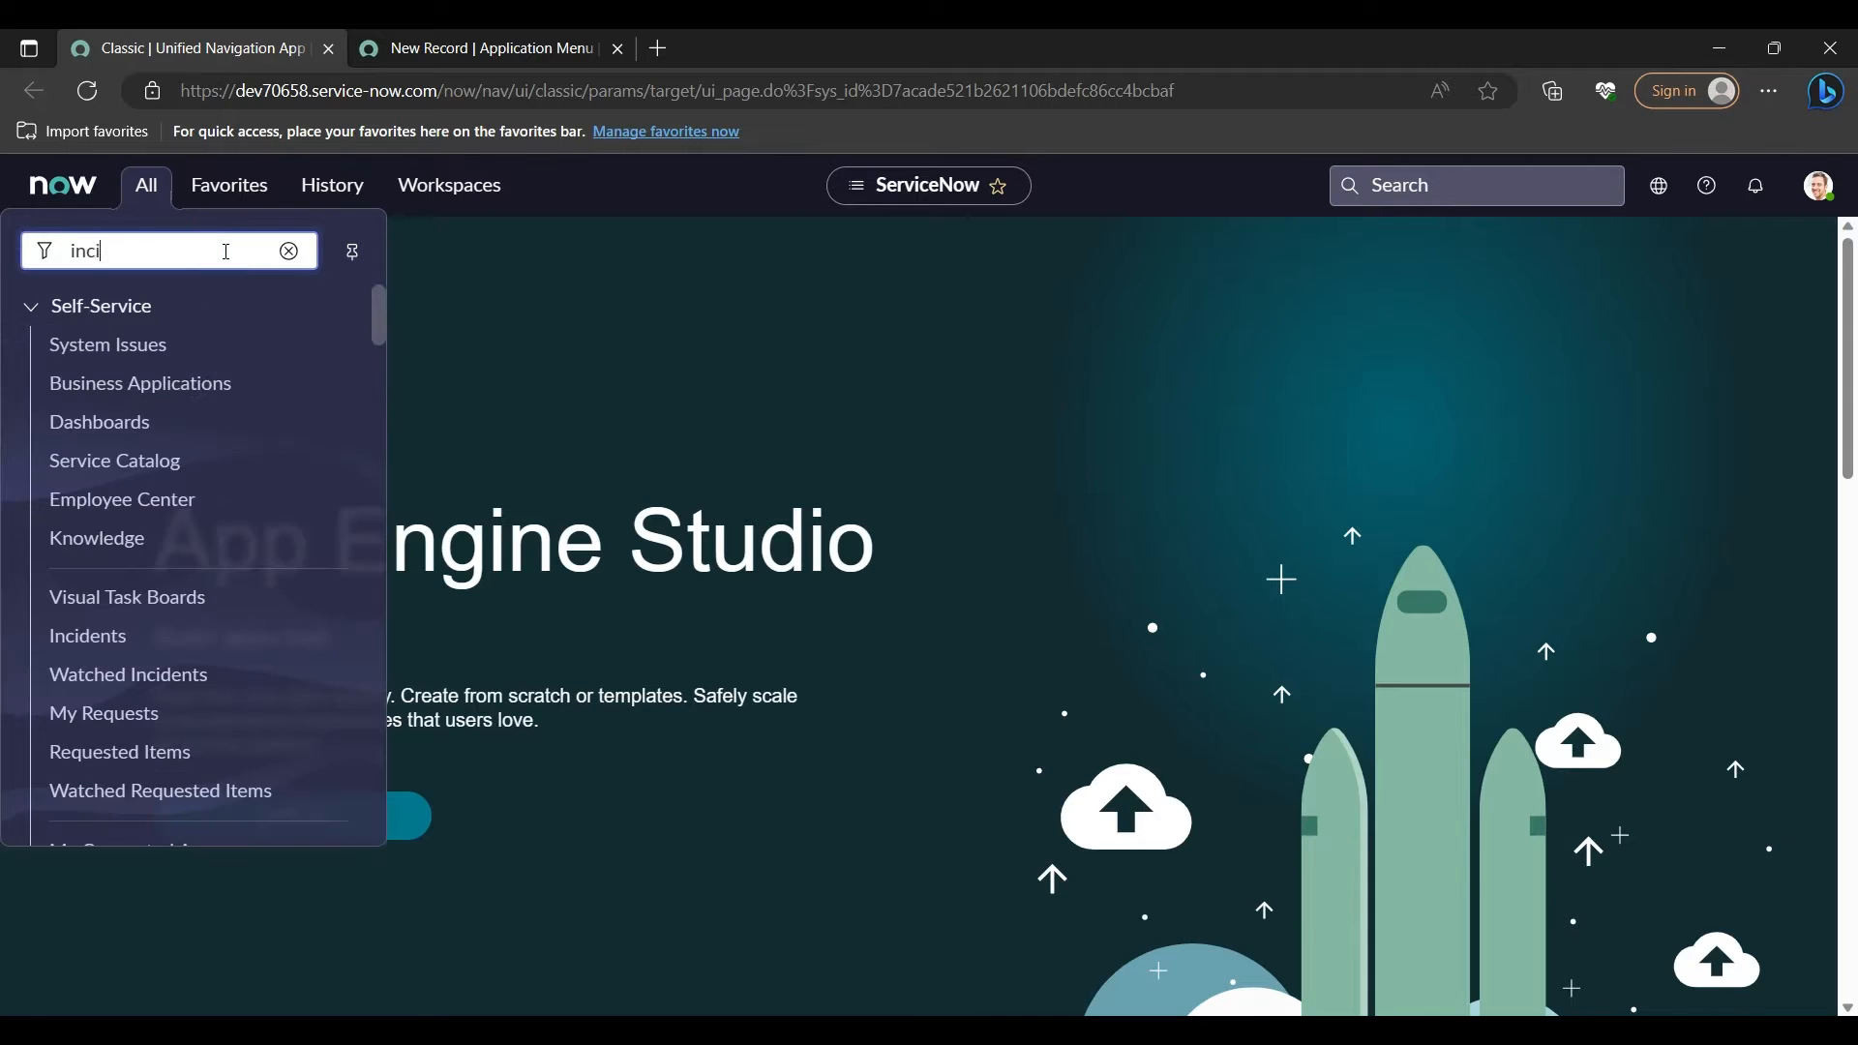
text(dent)
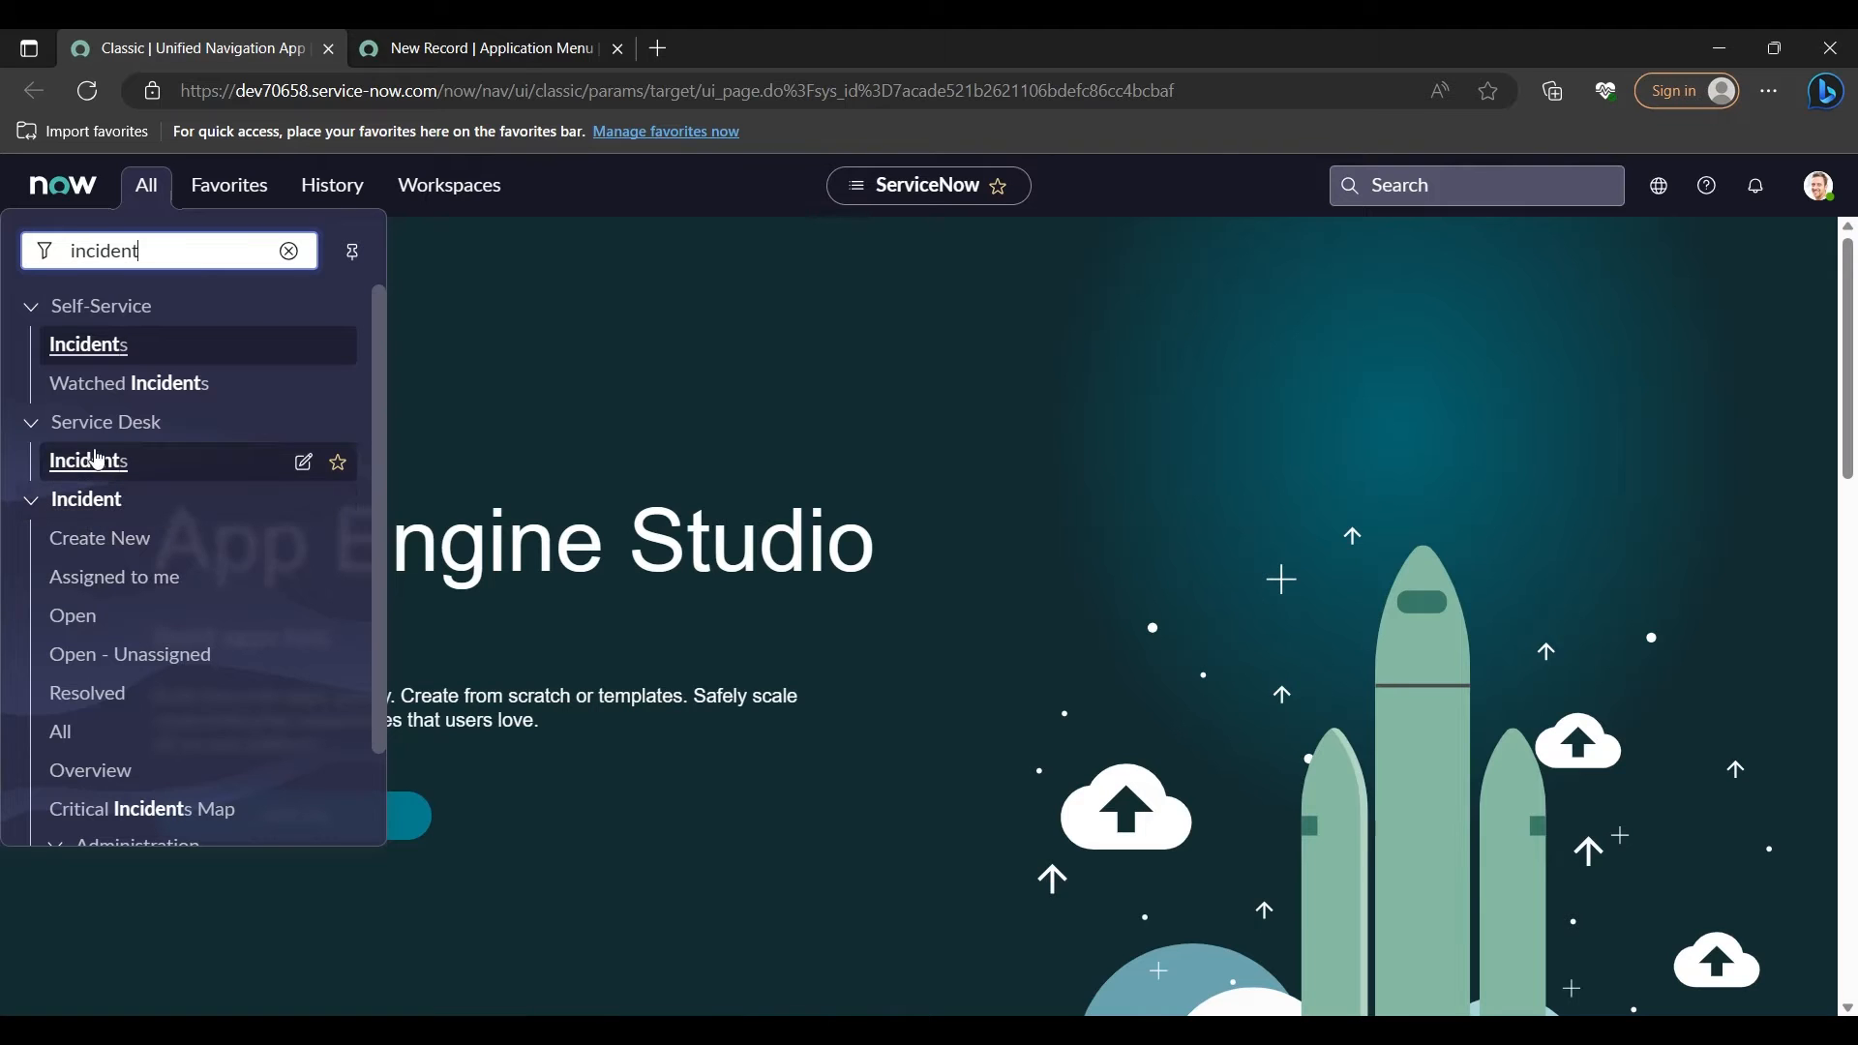
click(92, 579)
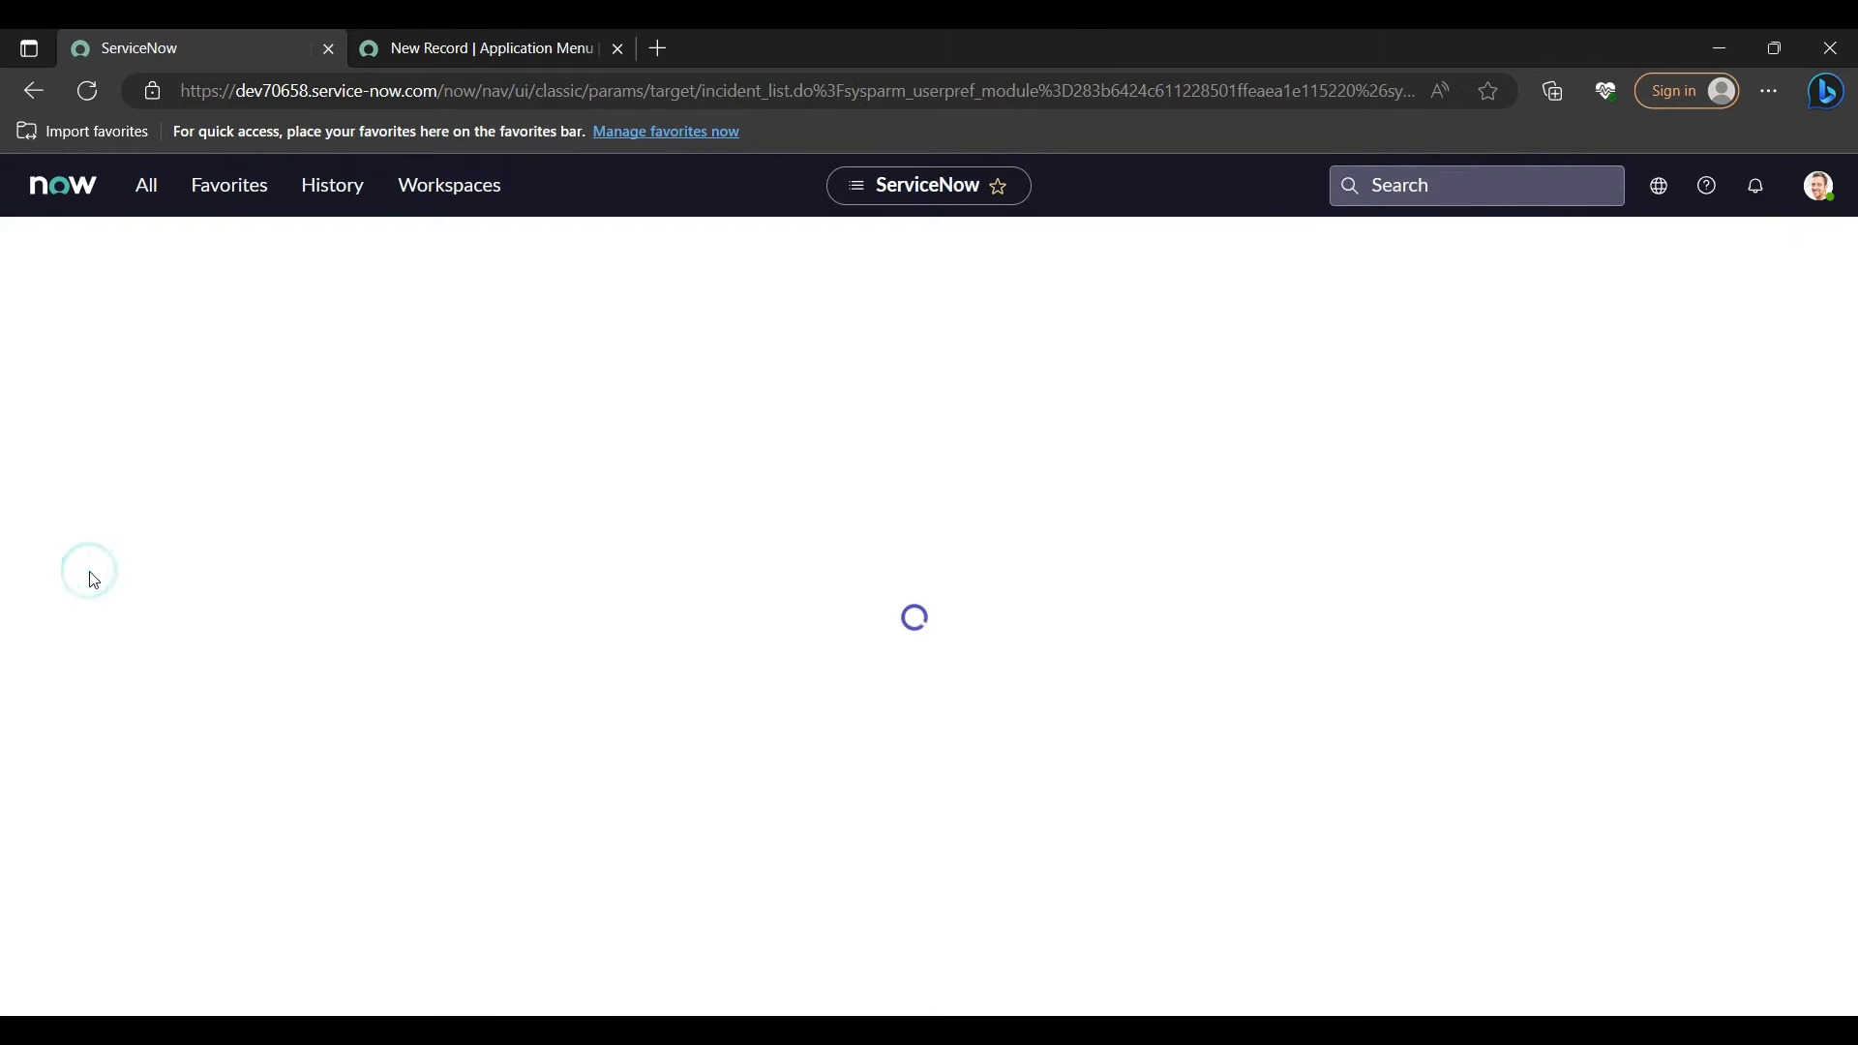
click(147, 184)
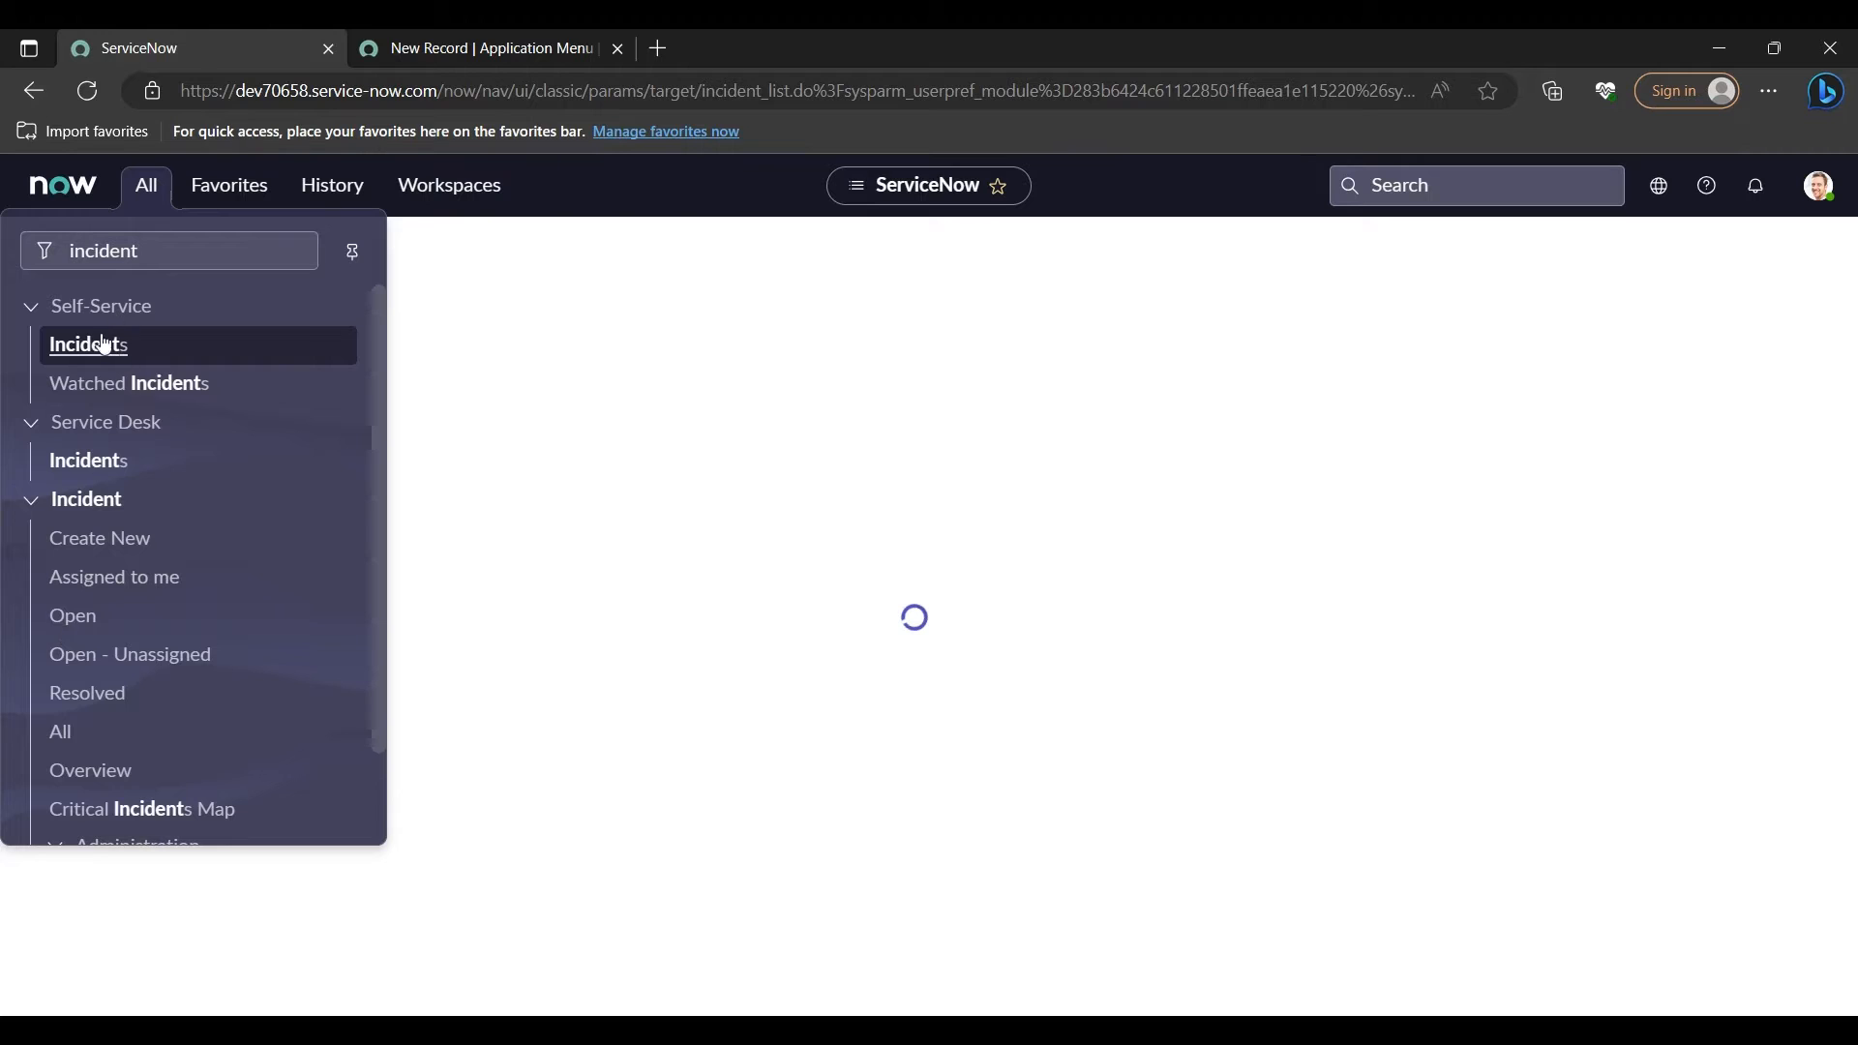
click(38, 93)
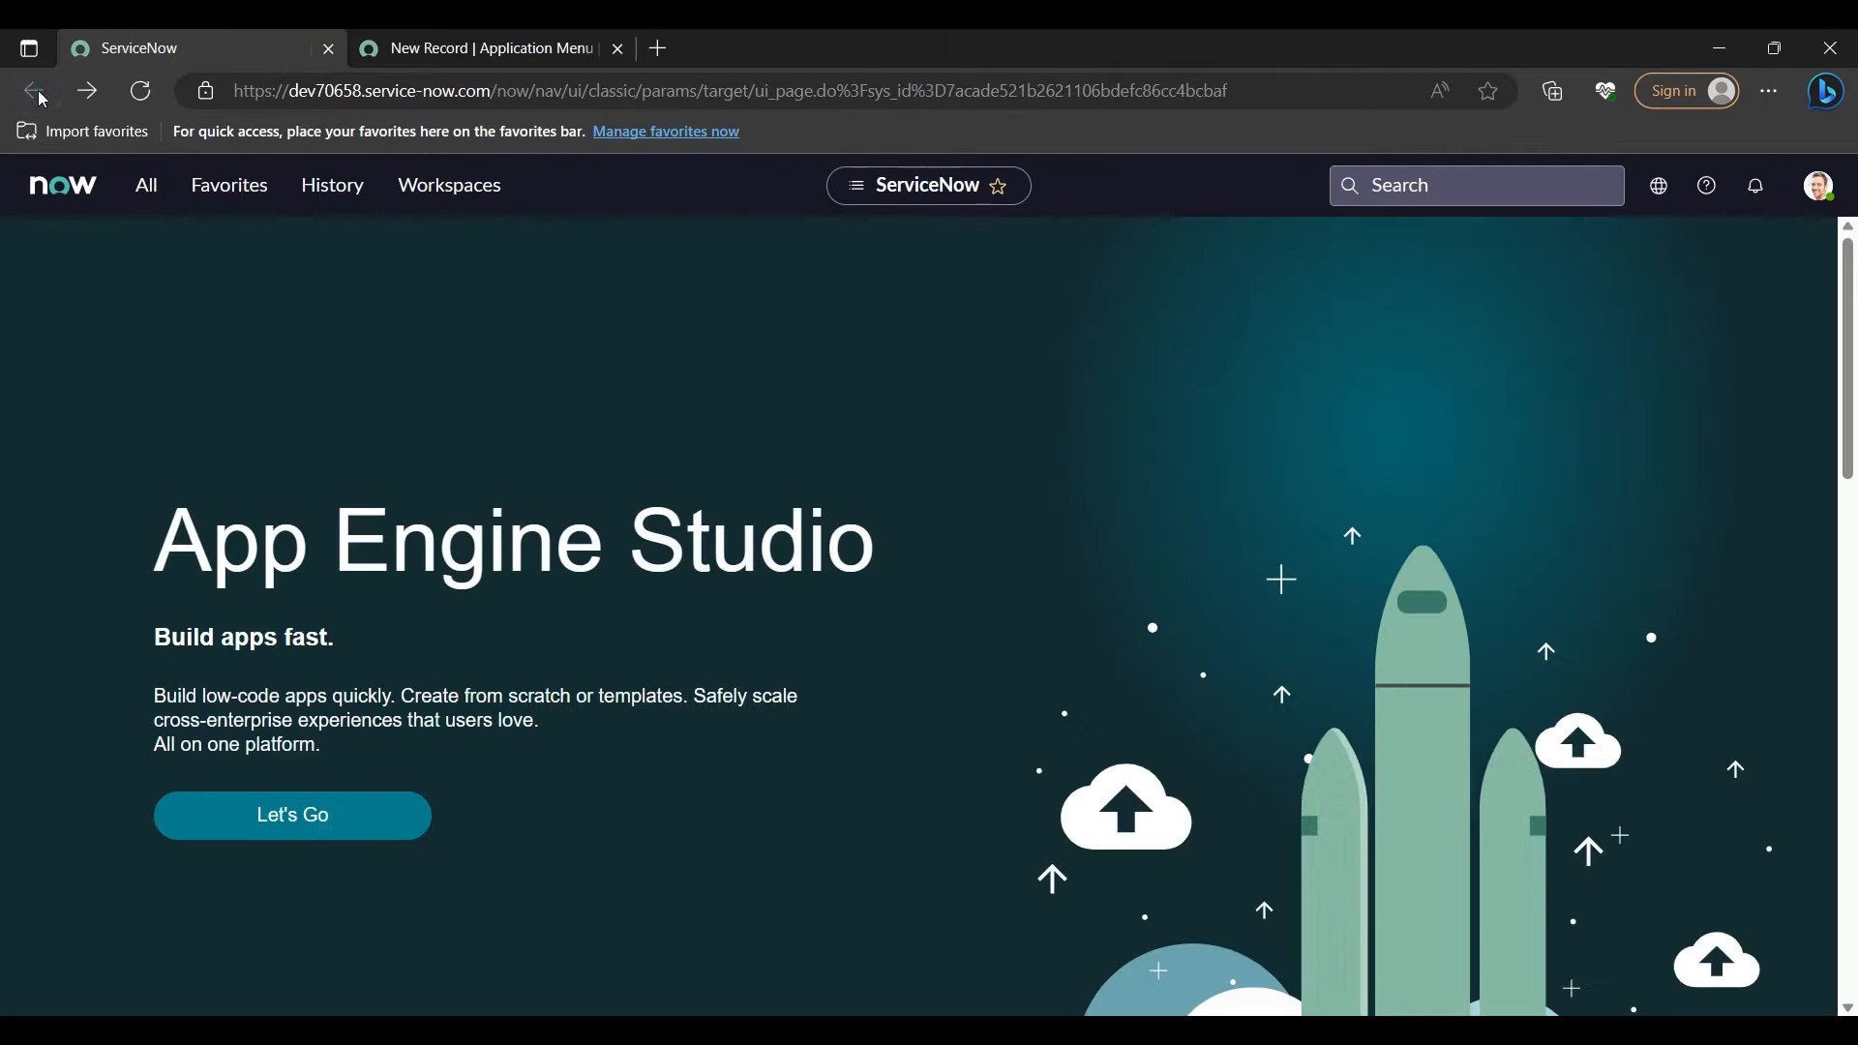
click(147, 191)
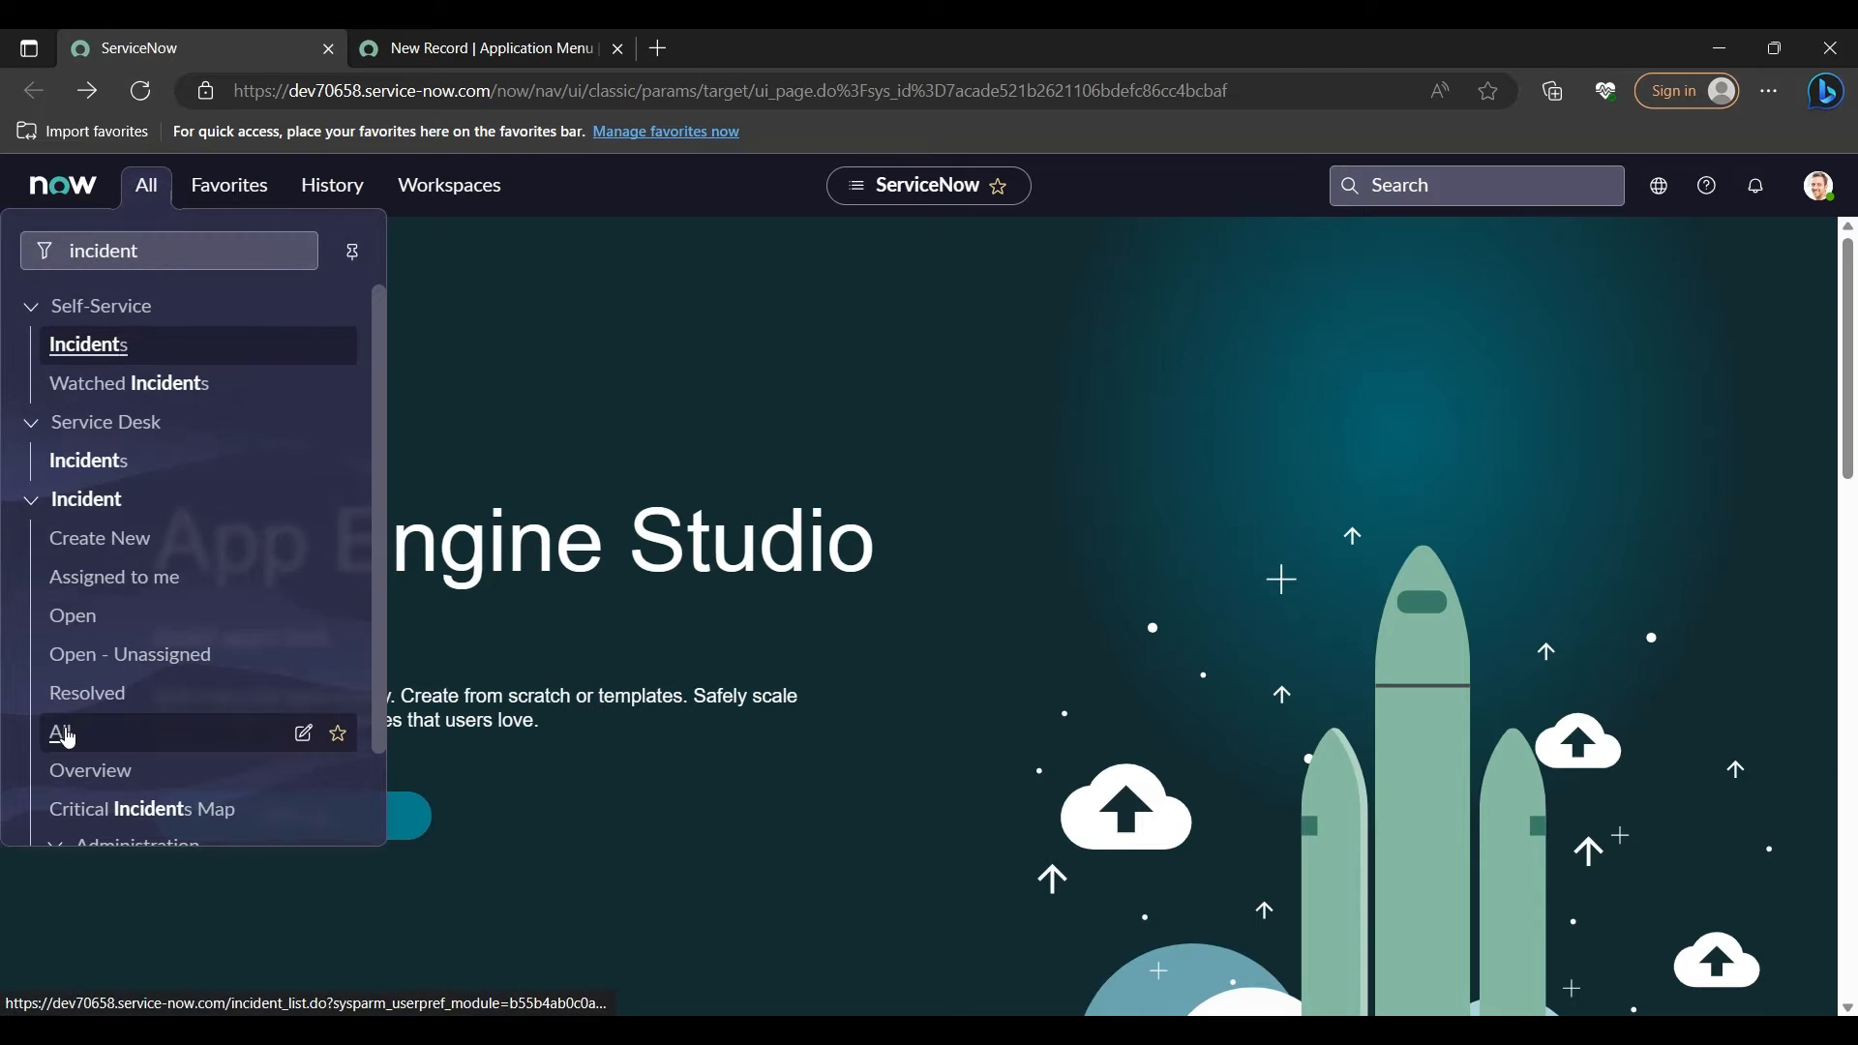
Step: Filter the navigator for "system defi" and open Application Menus under System Definition
click(107, 252)
double_click(107, 252)
text(sy)
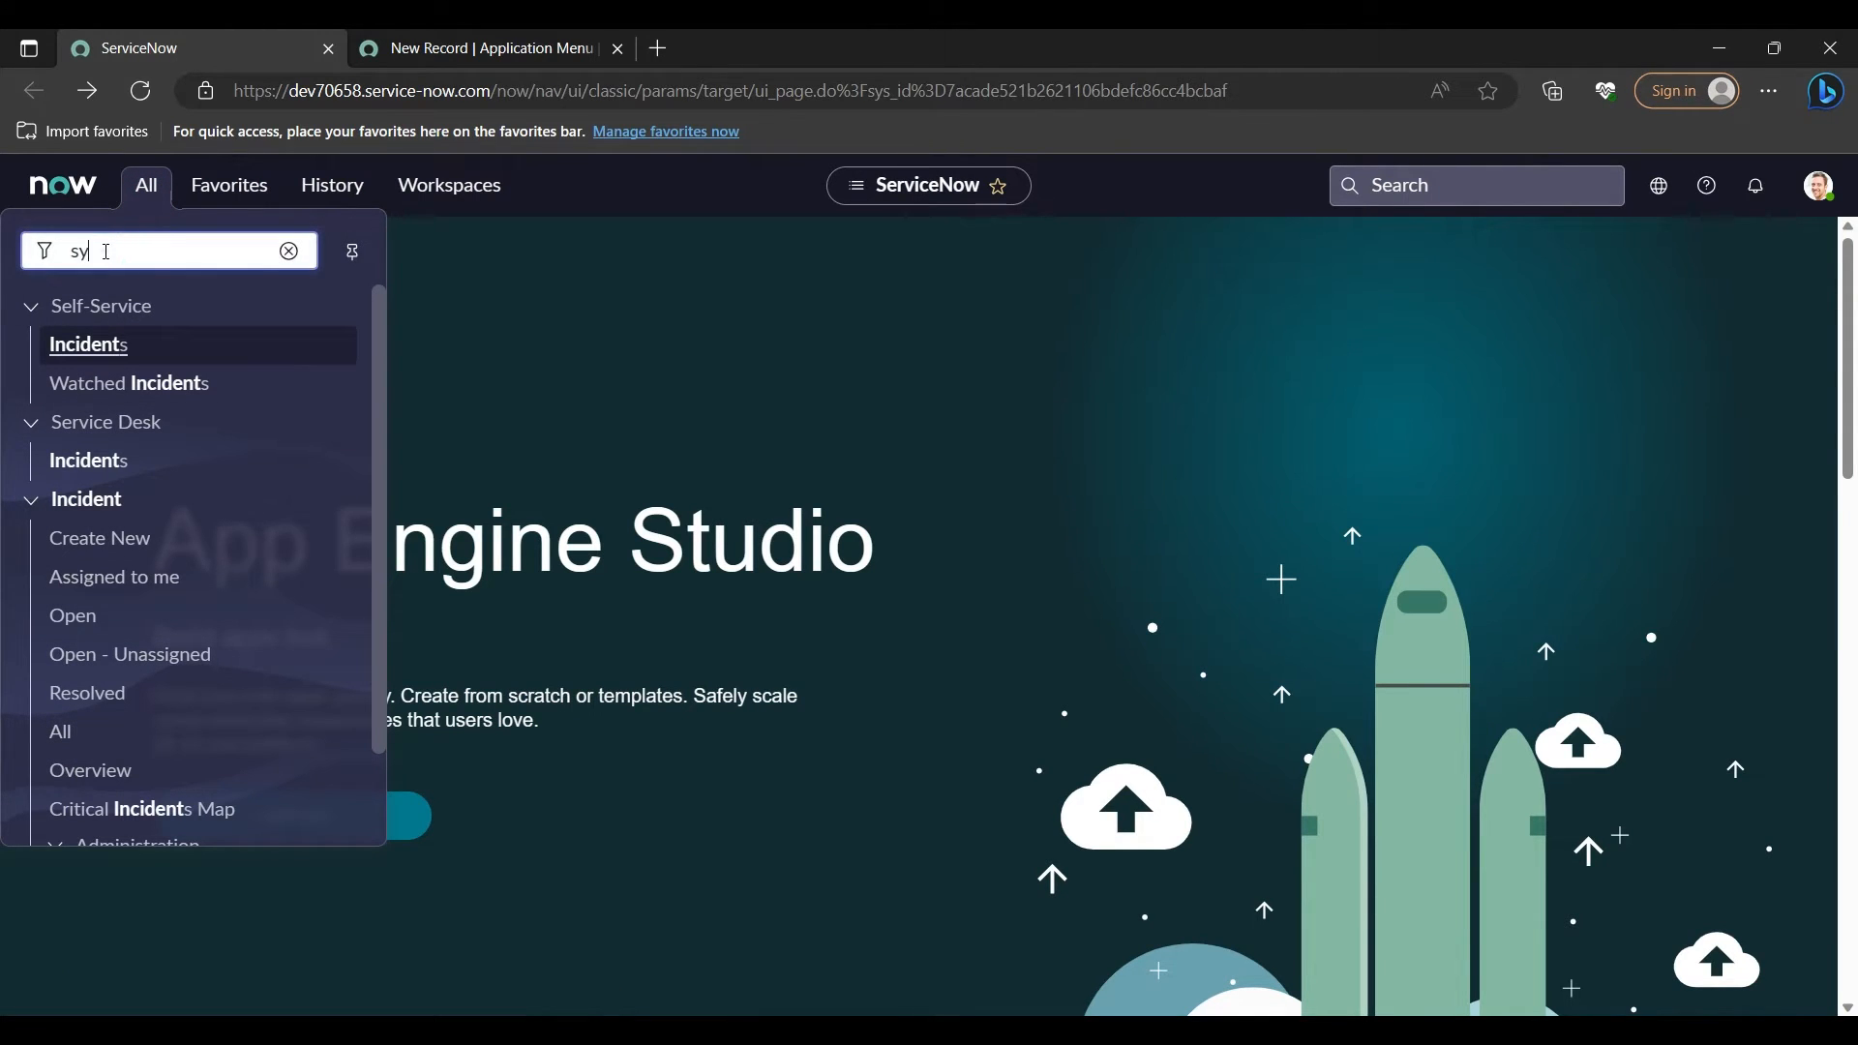
text(stem defi)
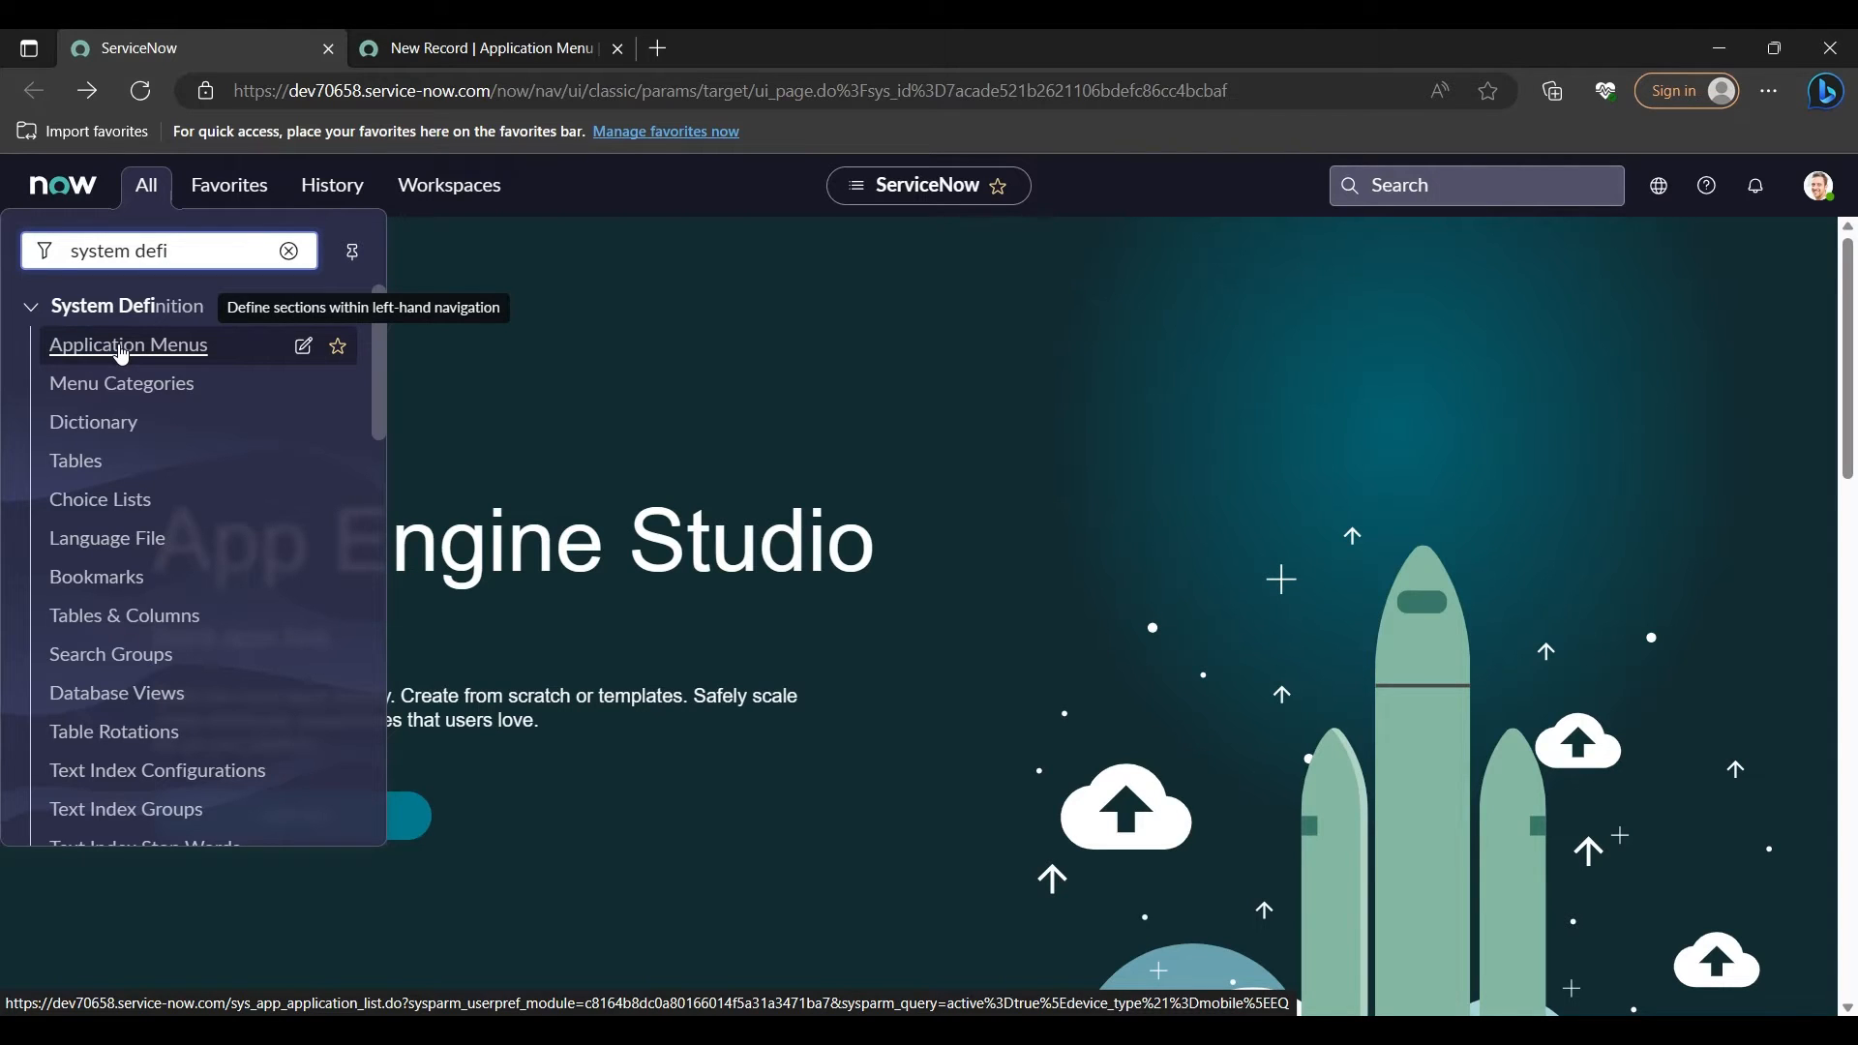
click(121, 349)
Step: Enter "Product formation" as the hint on the new Product application menu and save the record in place
click(474, 35)
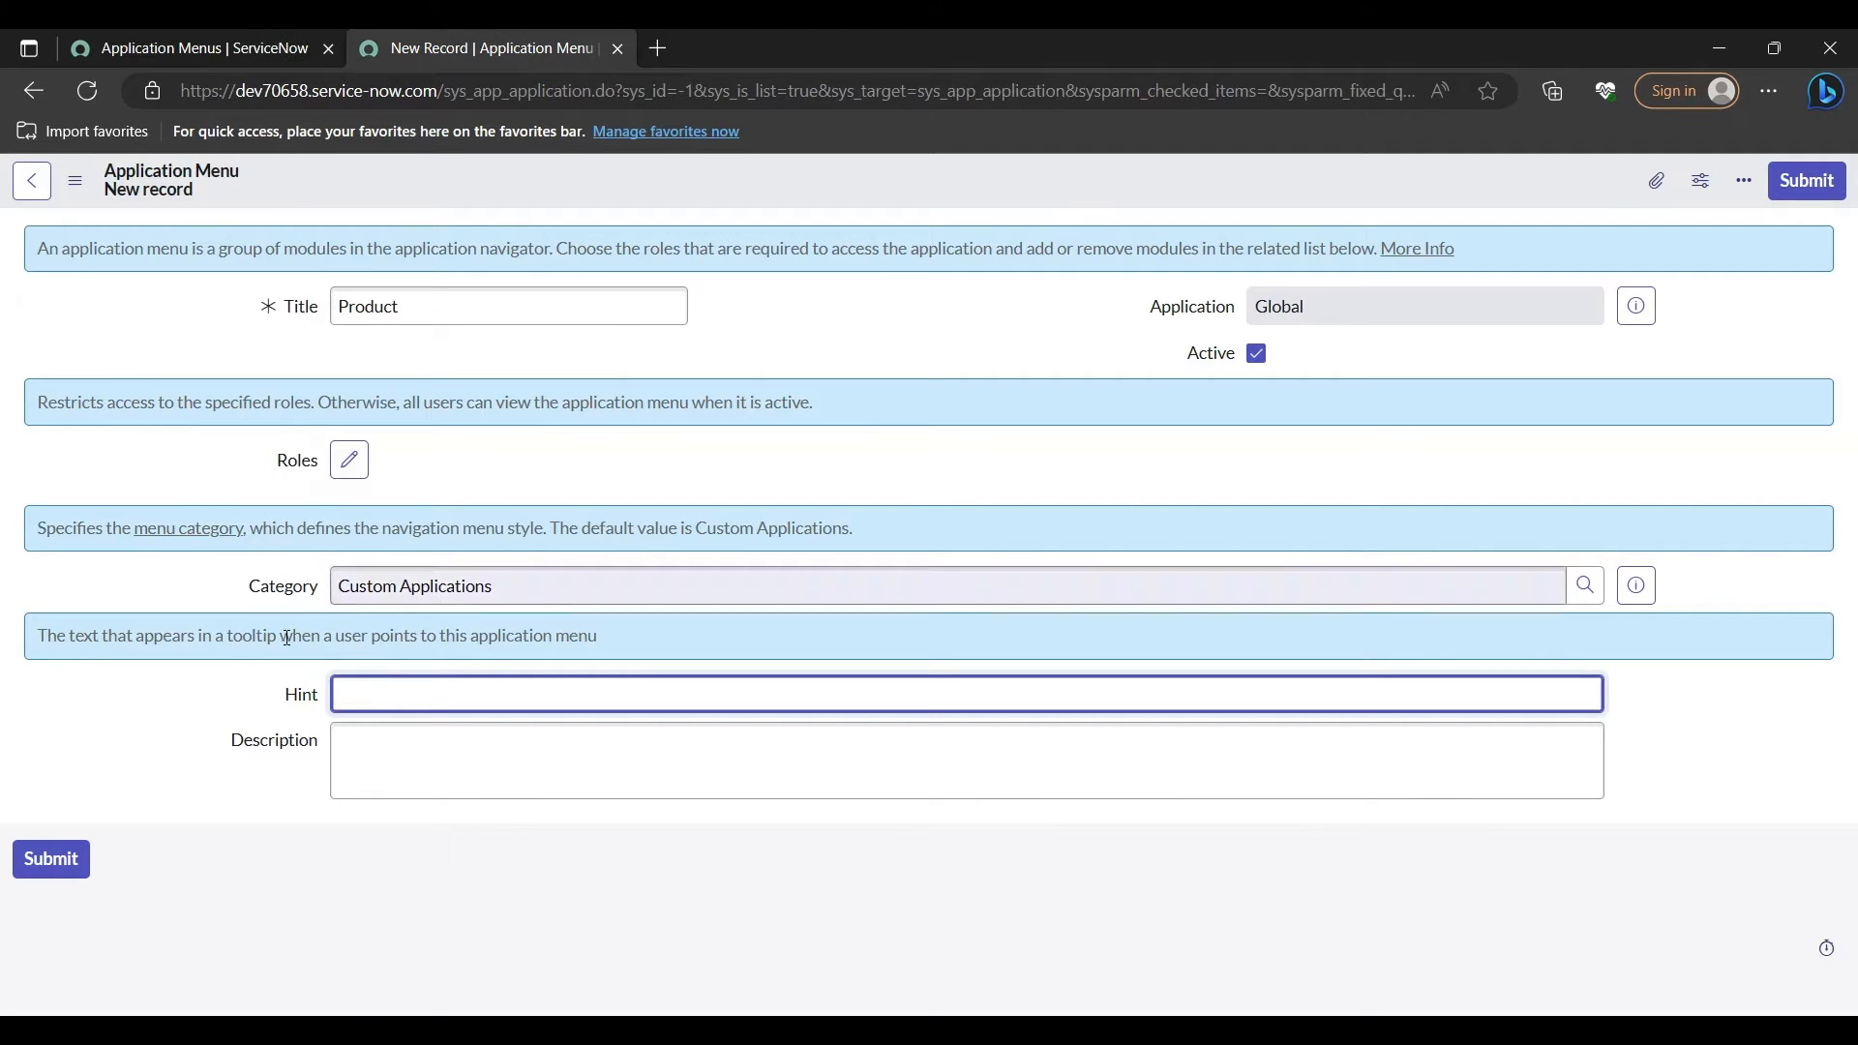
click(347, 704)
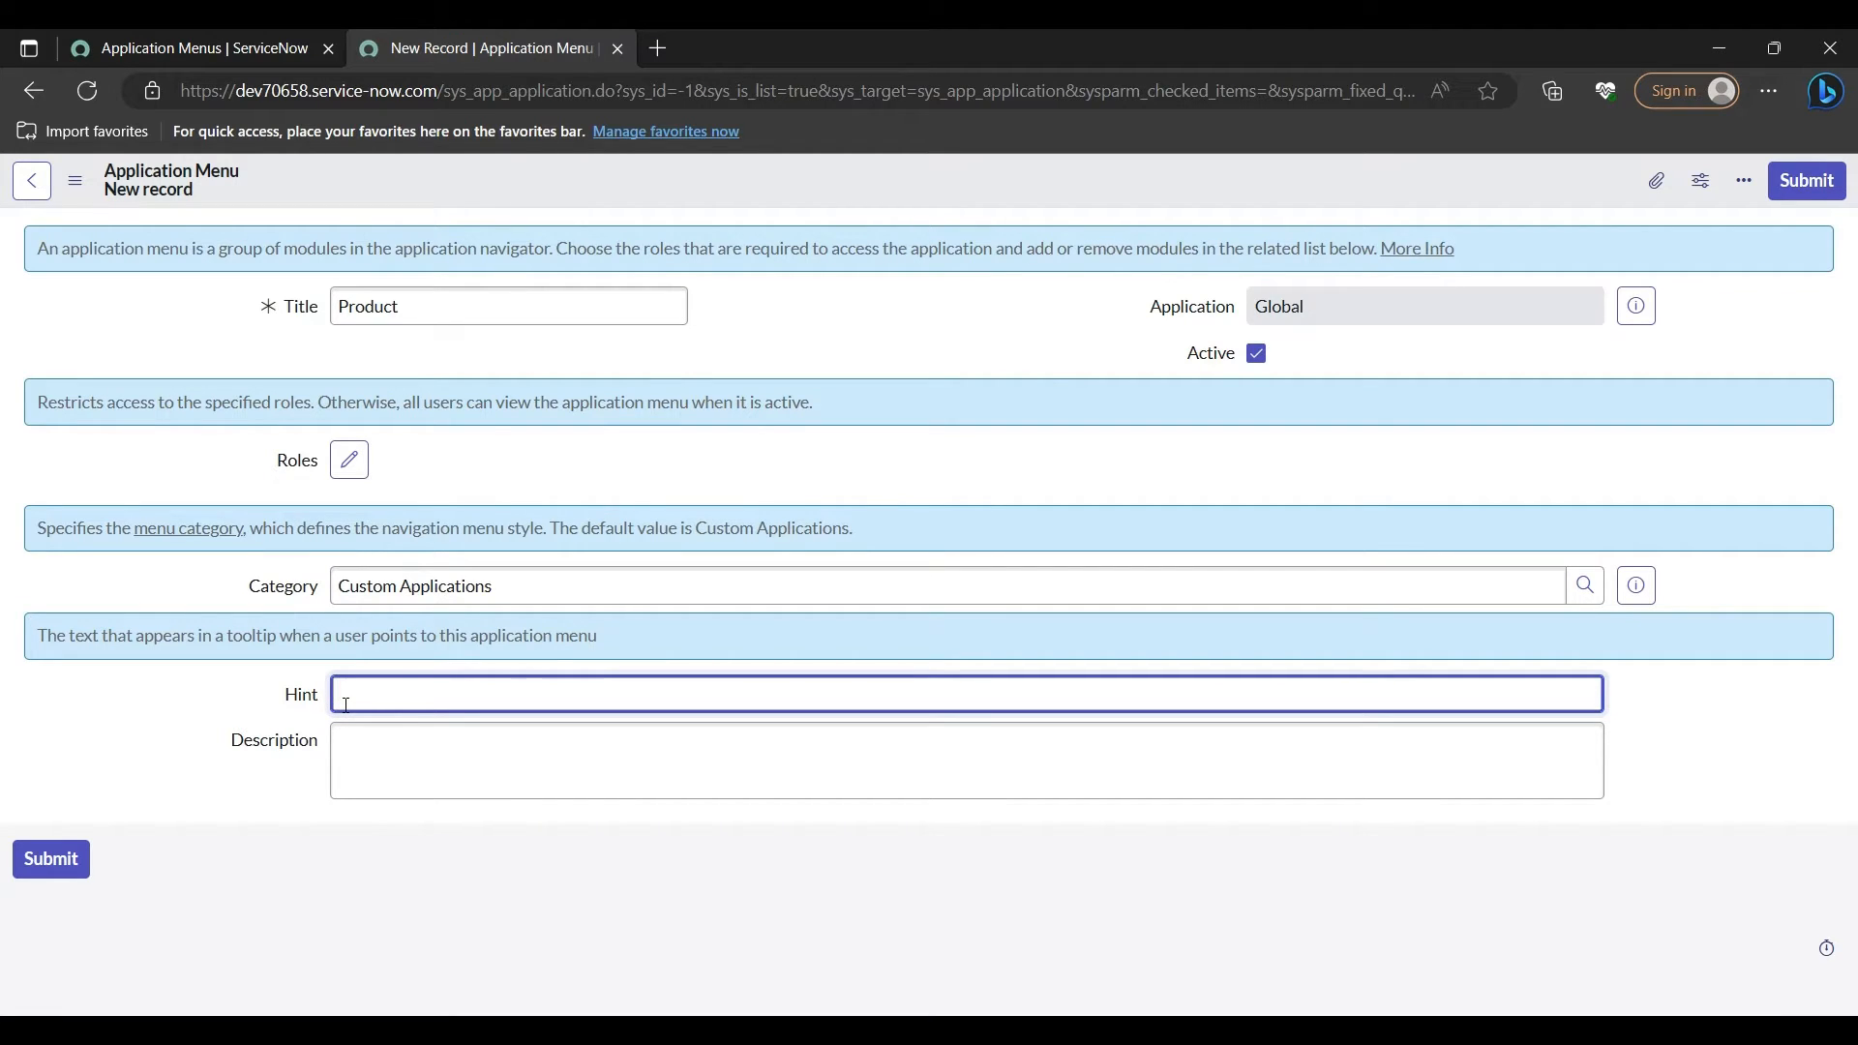
text(Product)
text( form)
text(atuo)
right_click(888, 170)
click(914, 182)
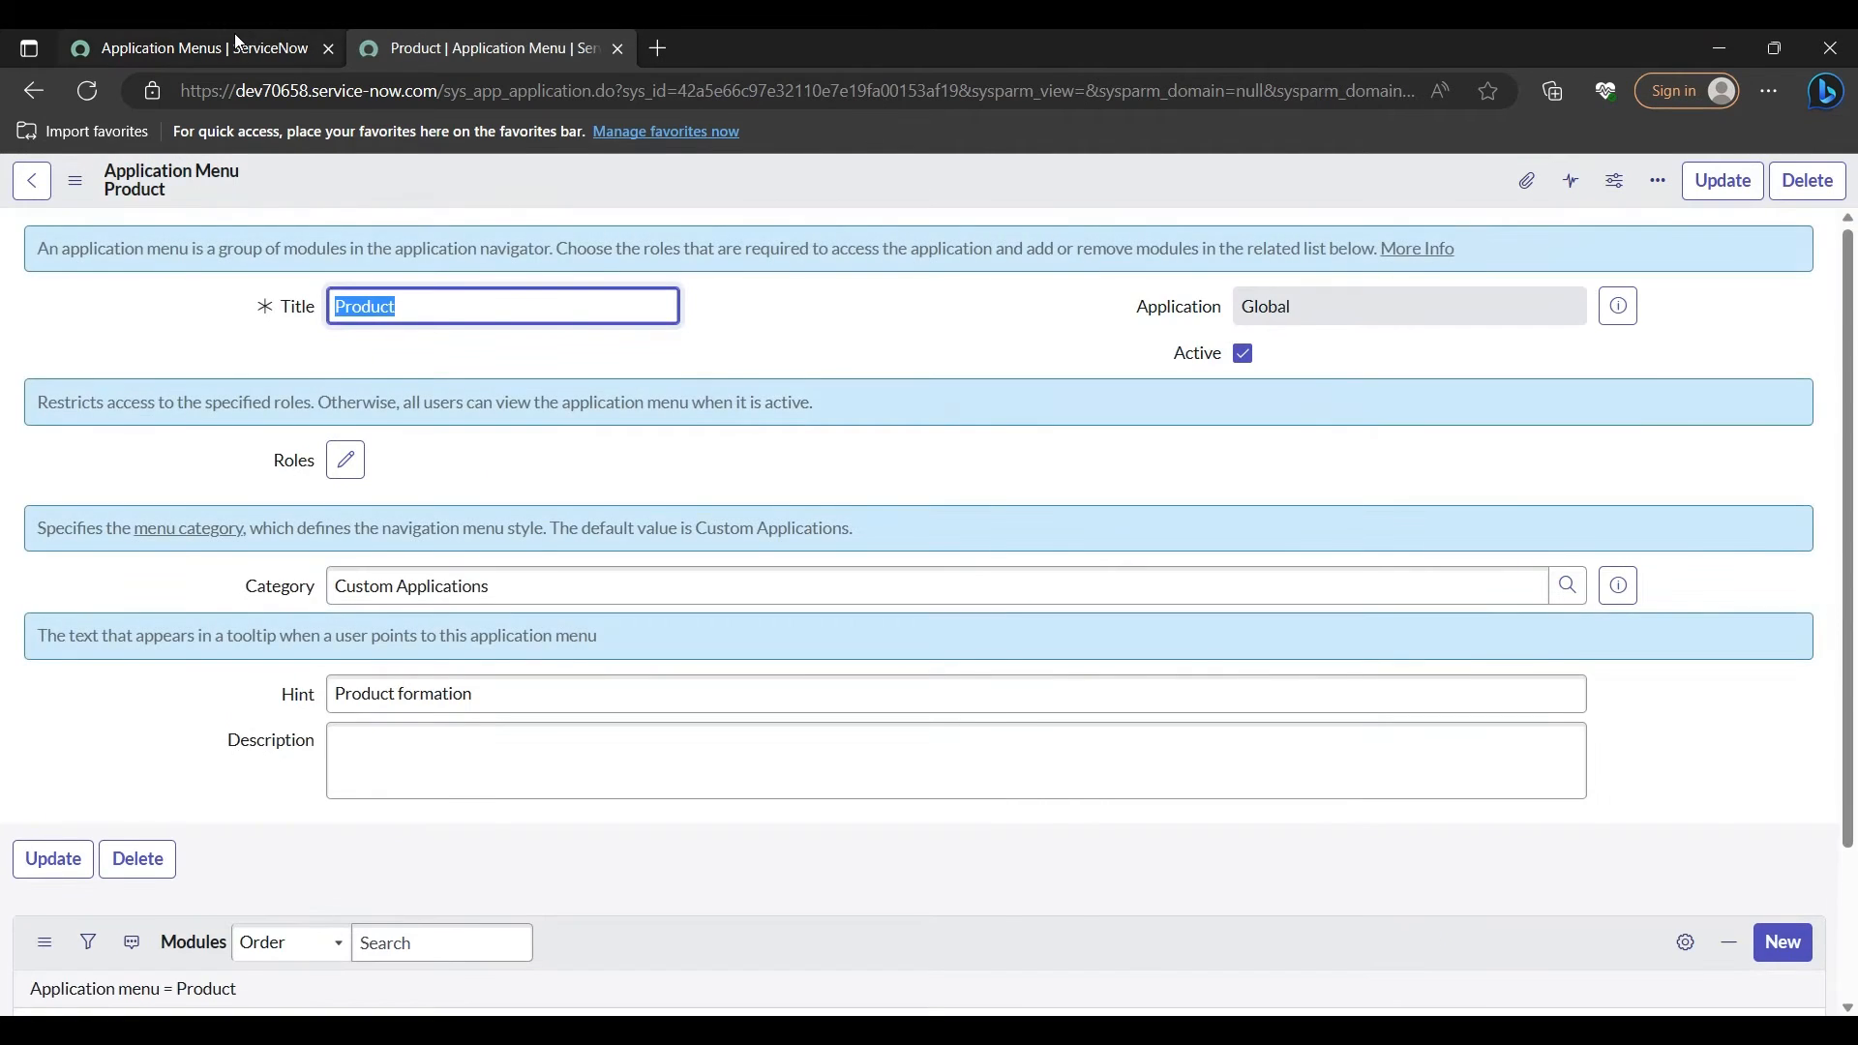
Step: Open the System Definition Modules list in a separate tab and start a new module record
click(235, 33)
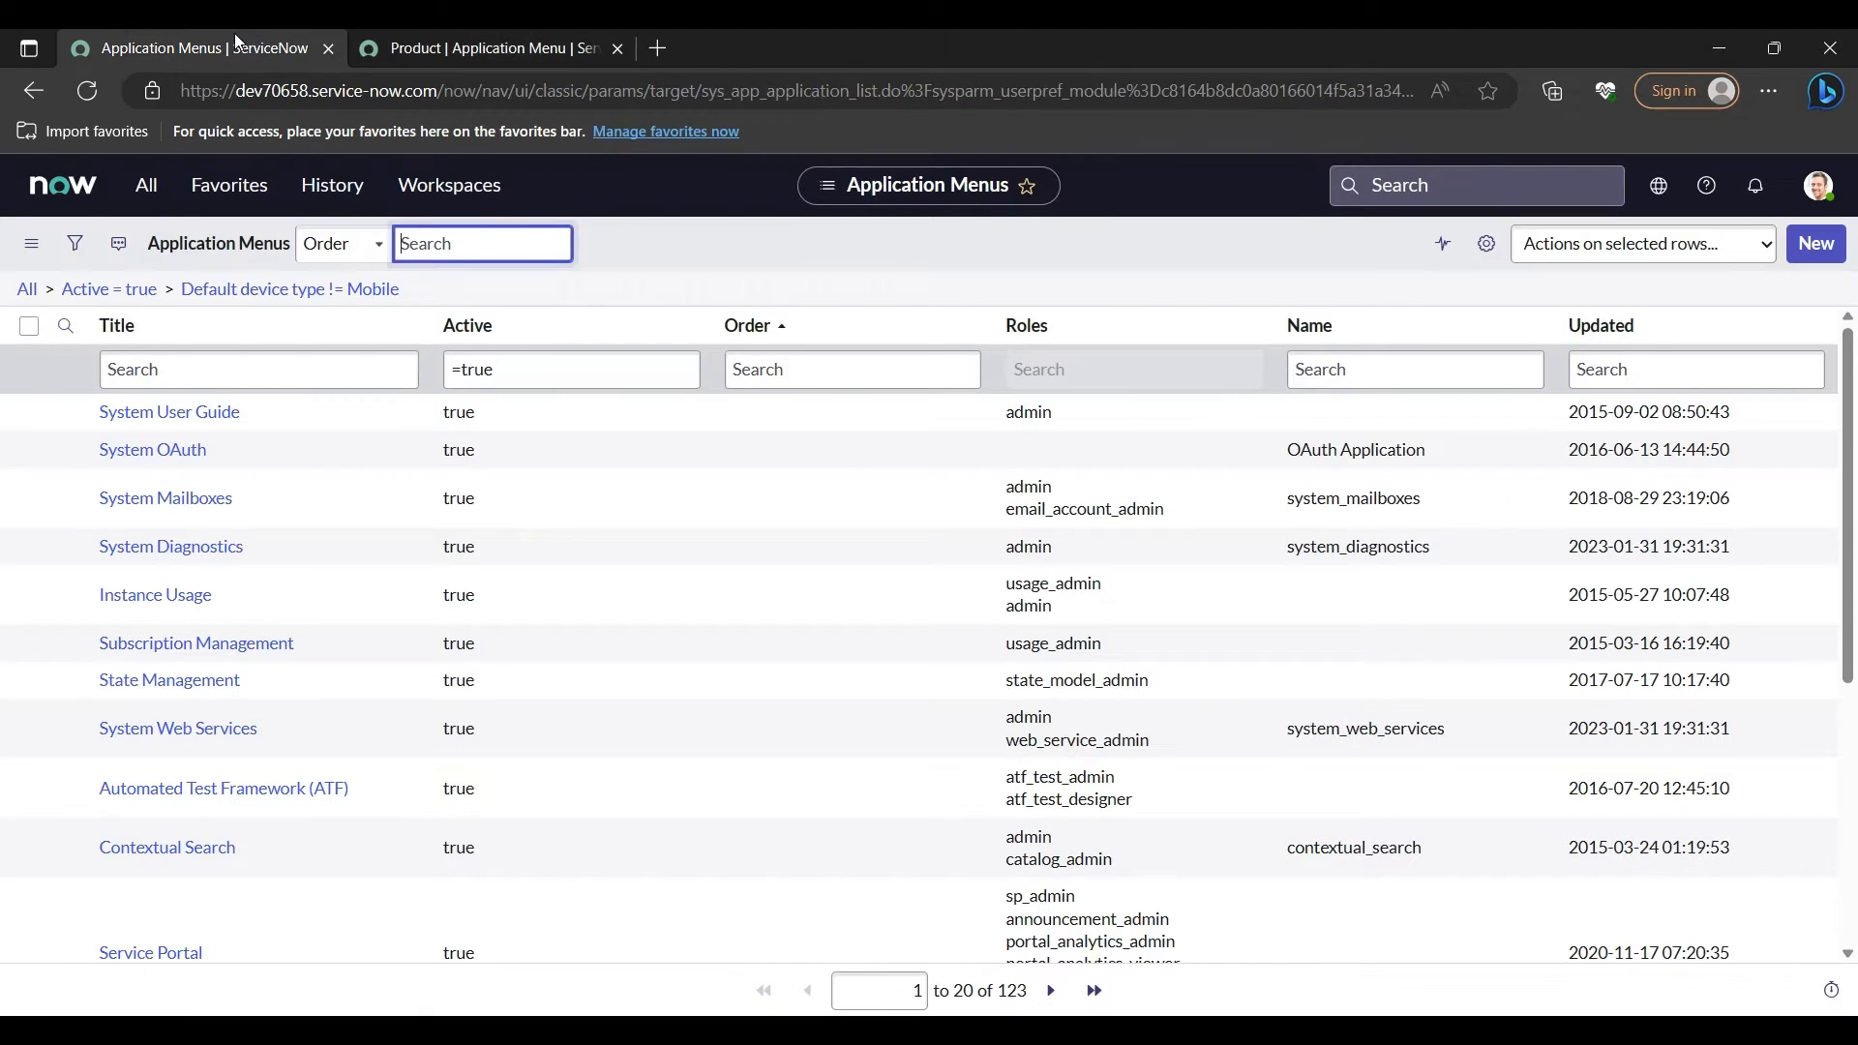
click(146, 185)
triple_click(175, 251)
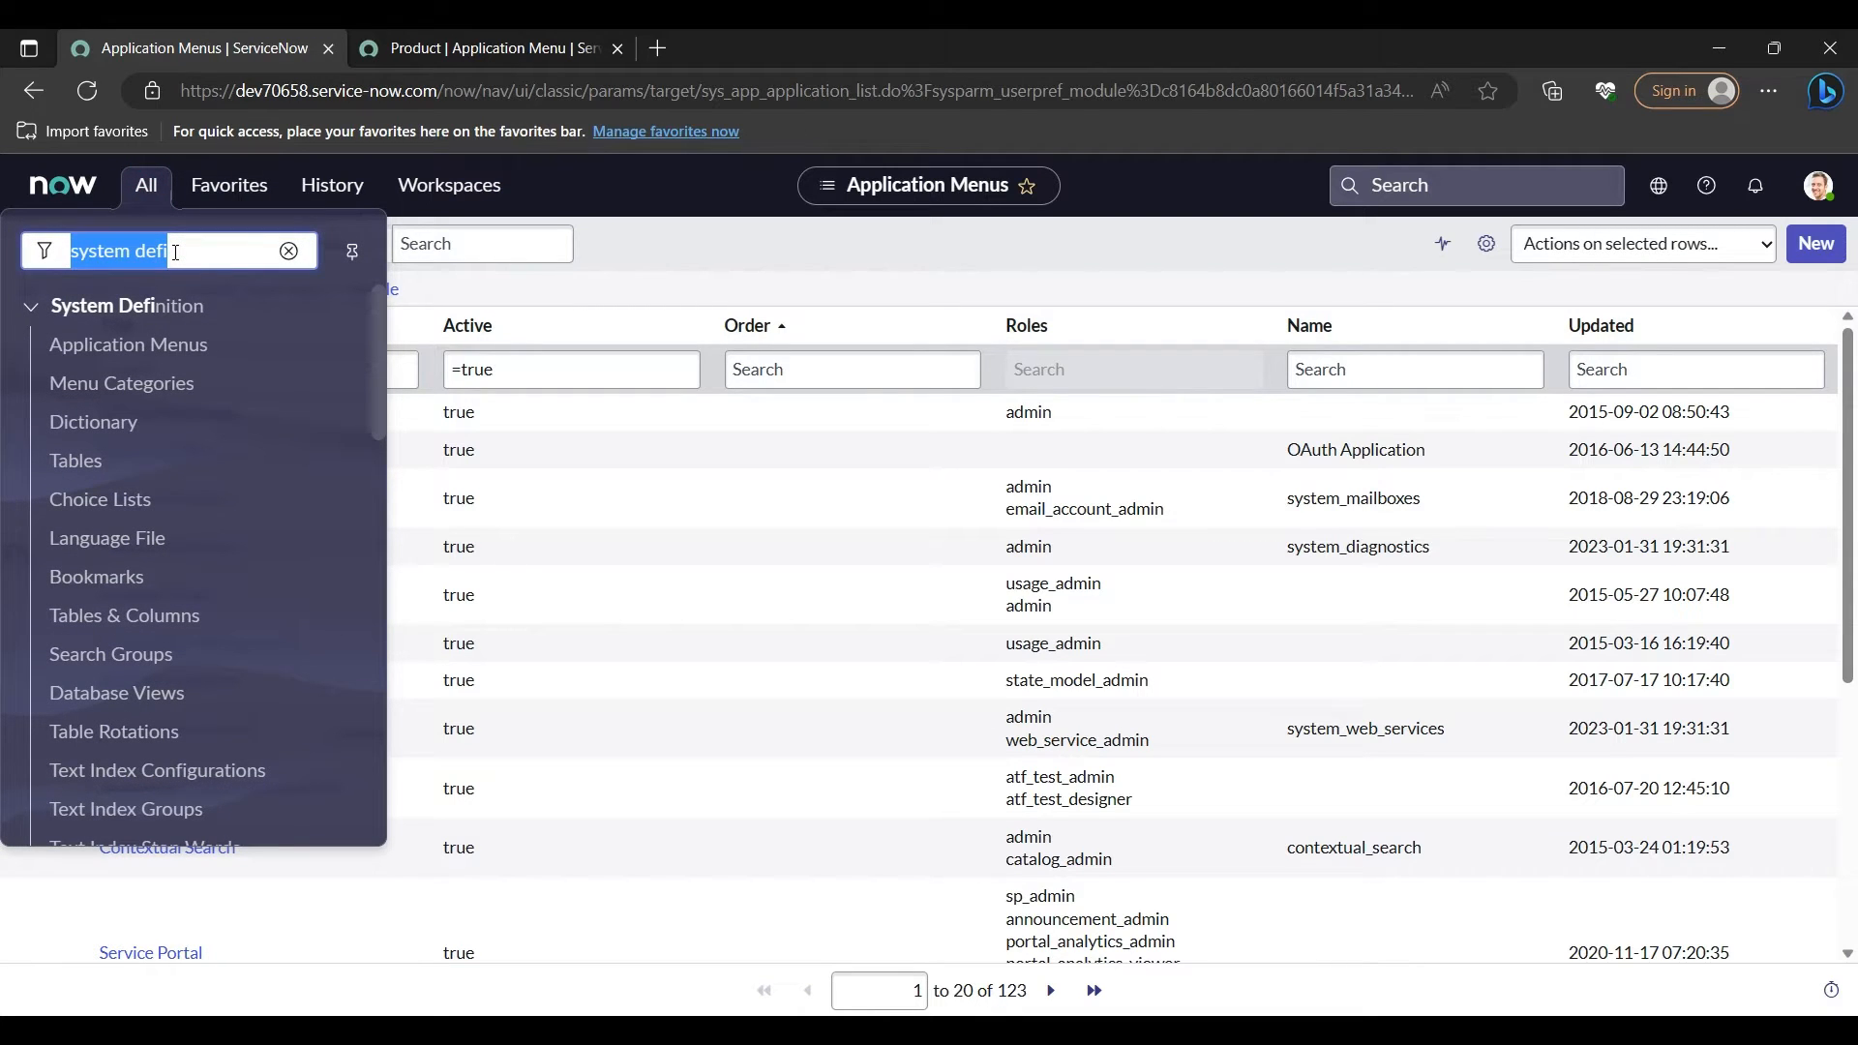
text(module)
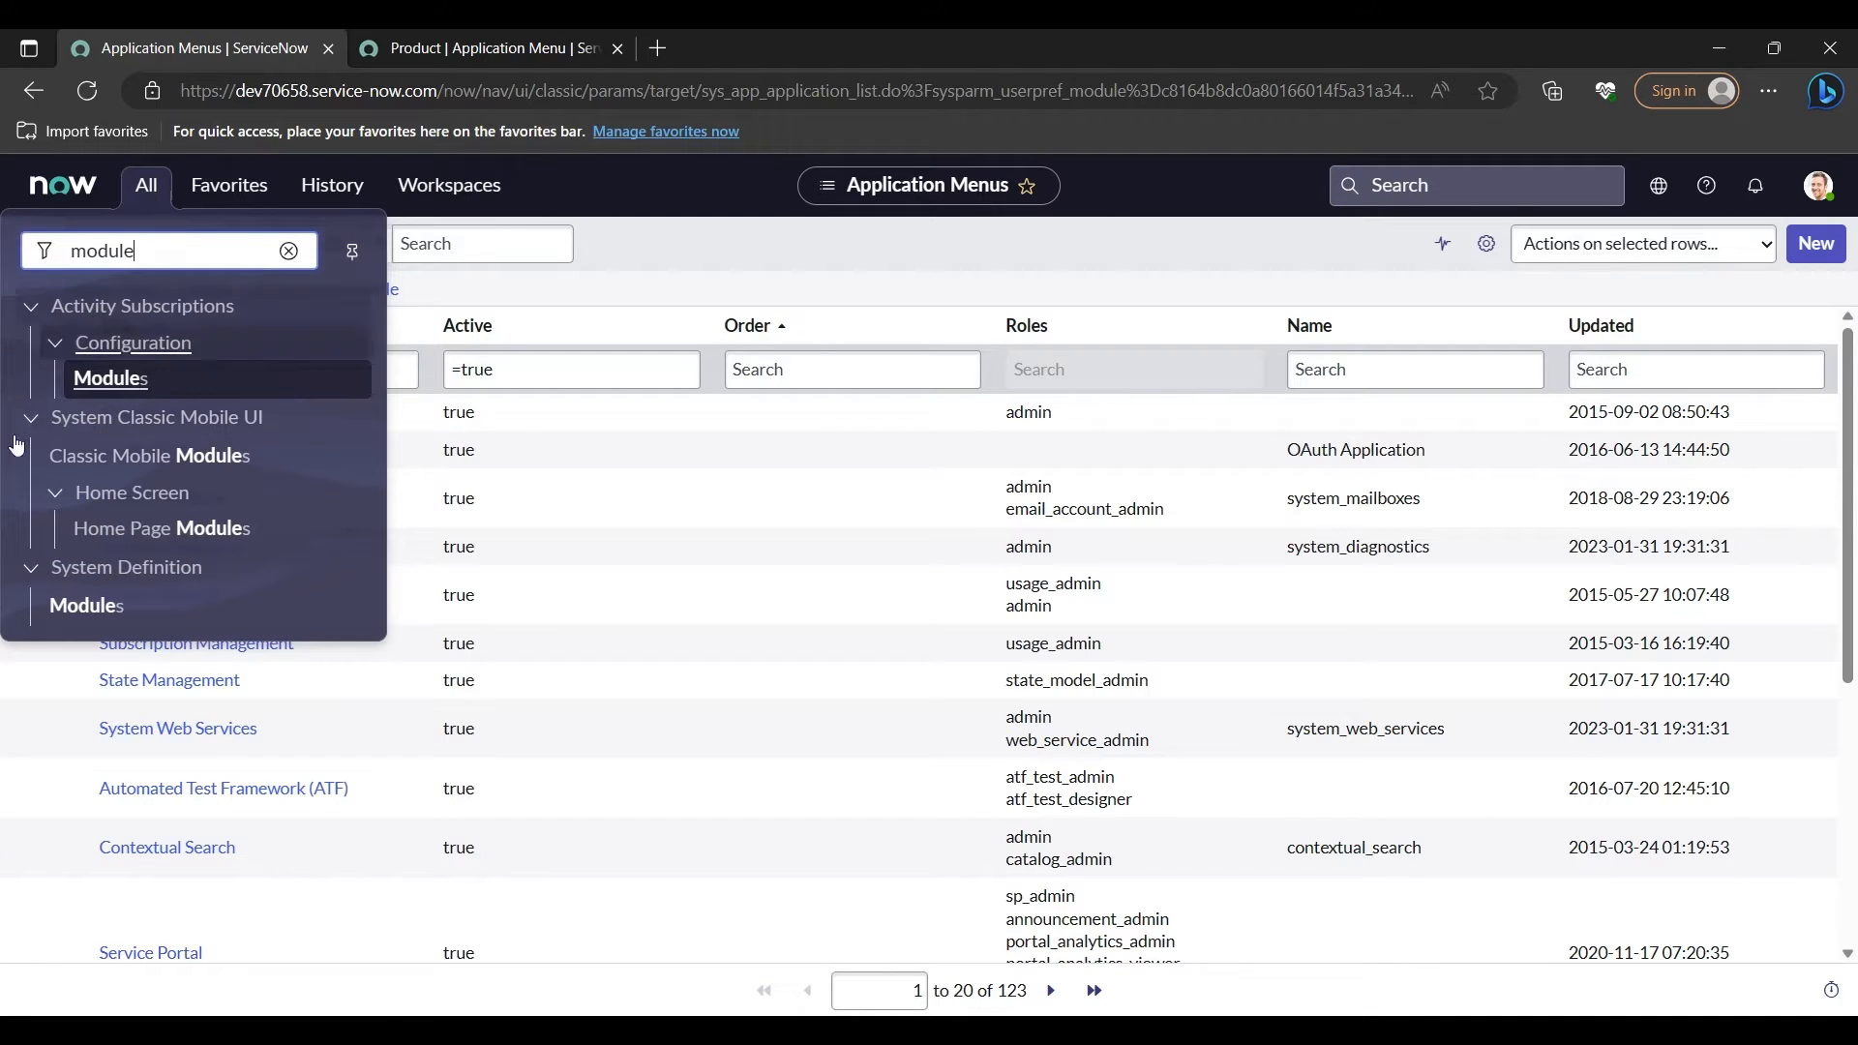
middle_click(86, 607)
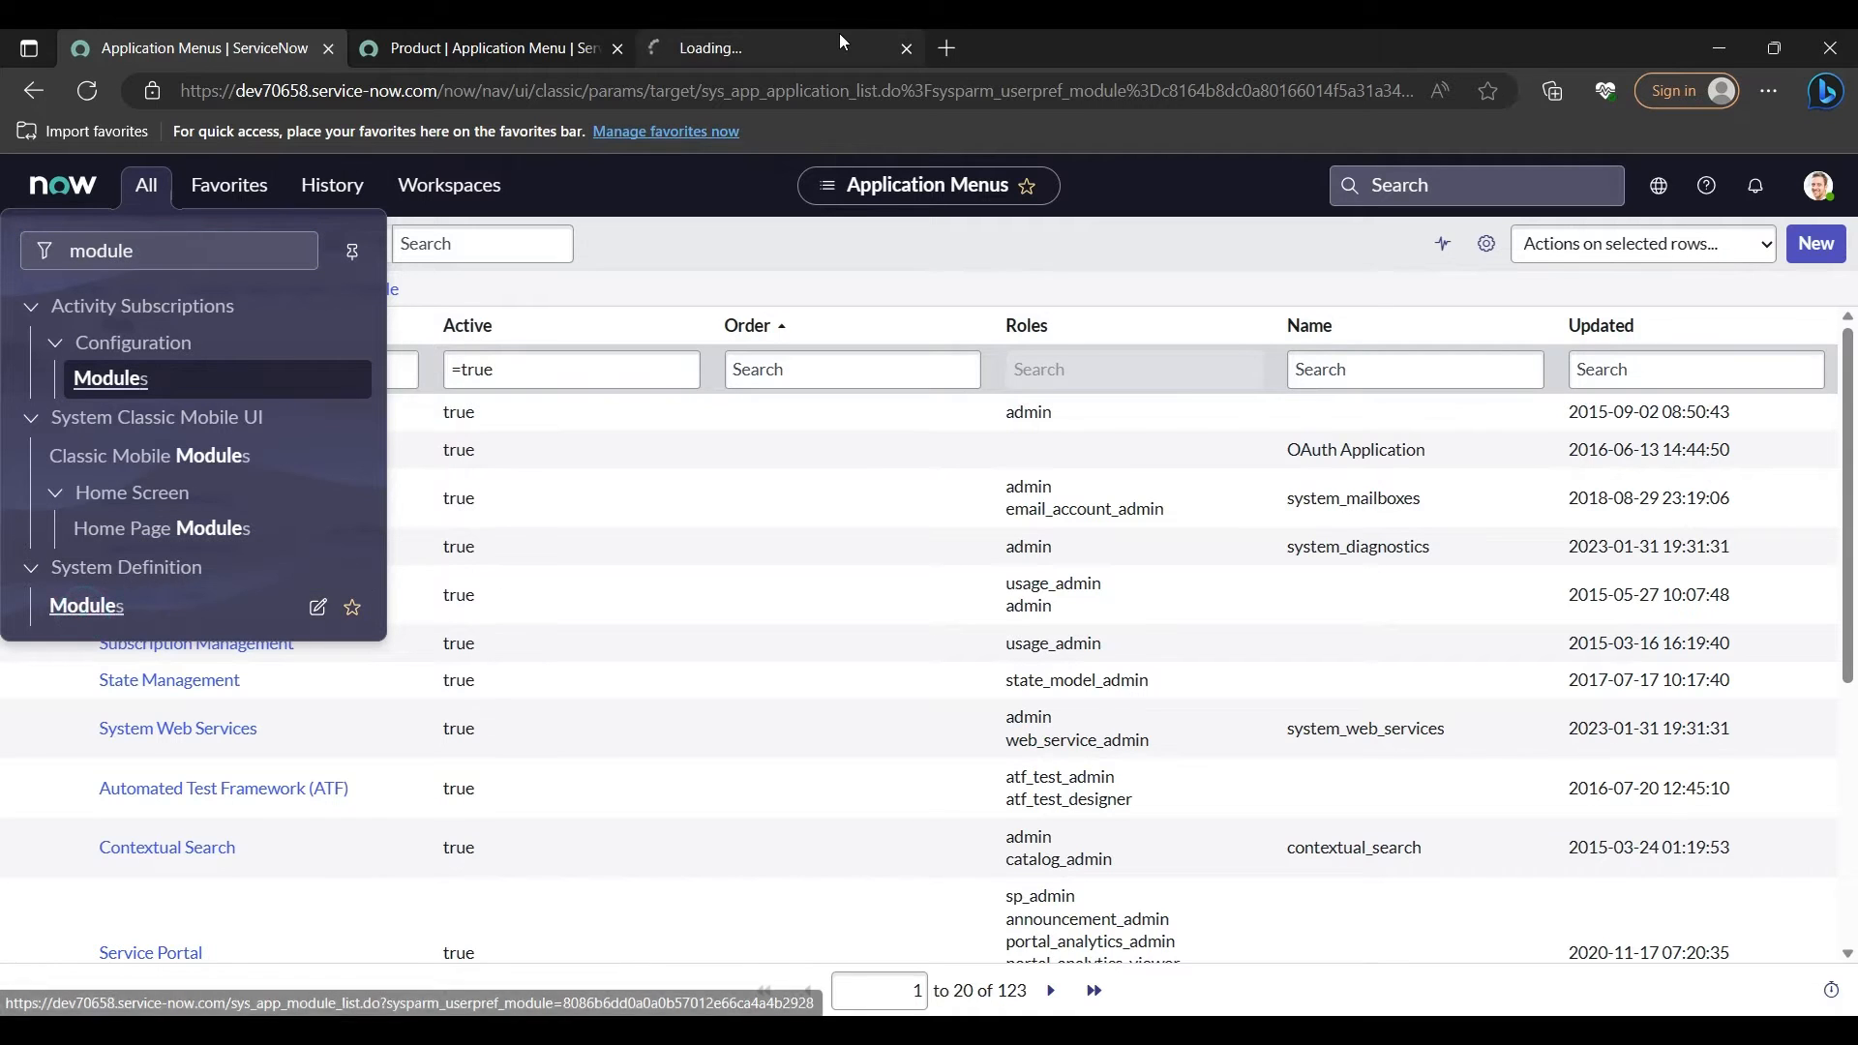
click(842, 41)
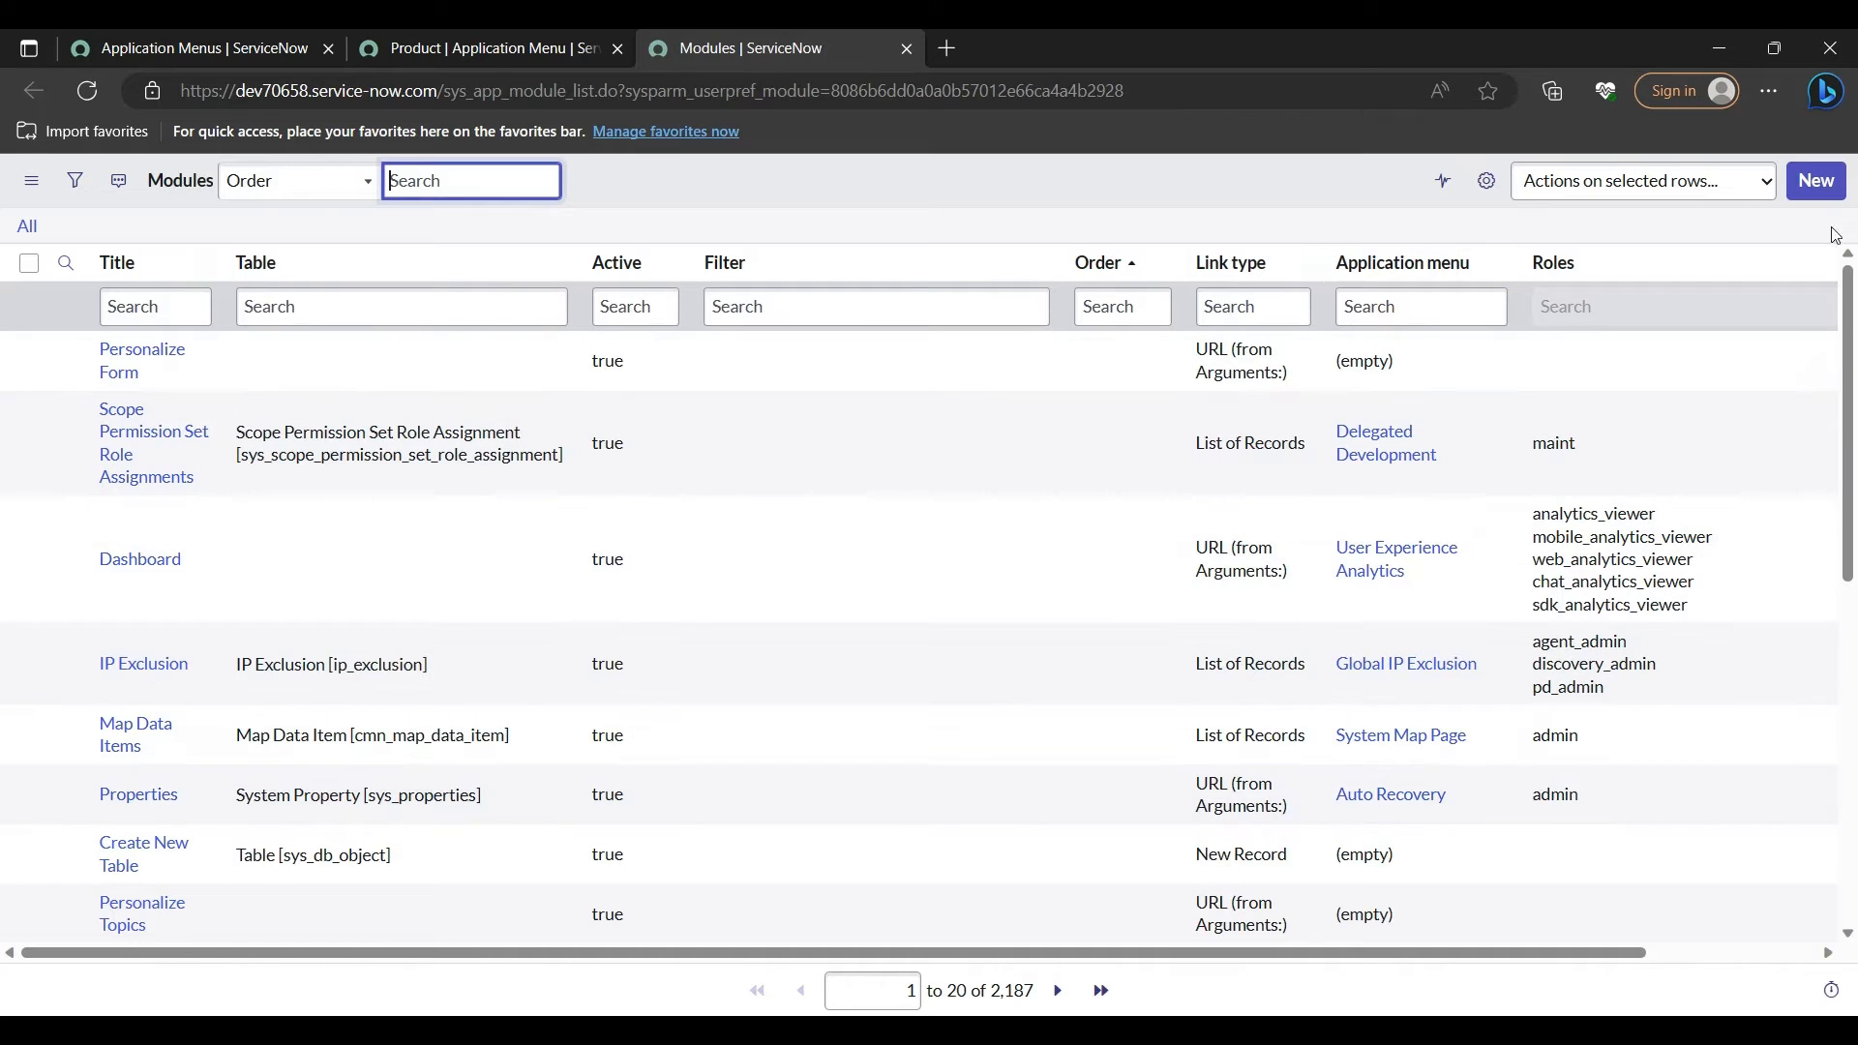
click(1825, 193)
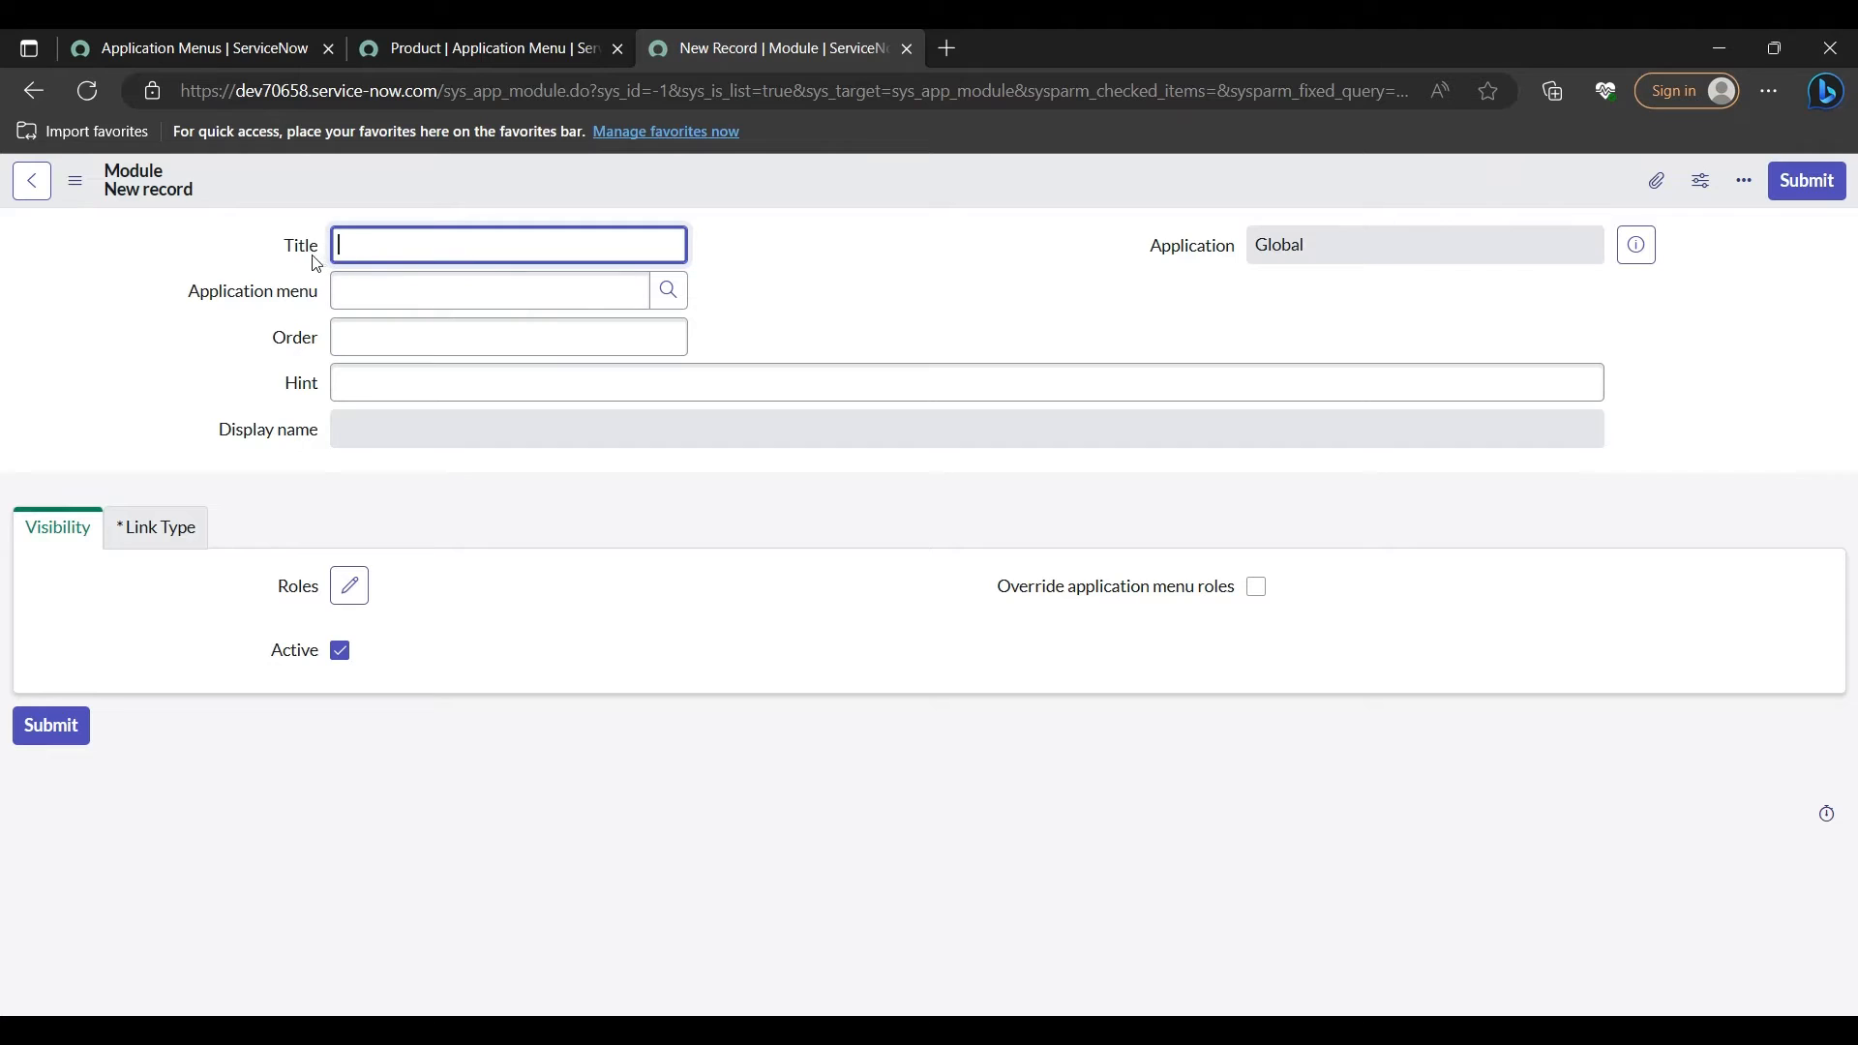
Step: Title the new module "Create New" and assign it to the Product application menu
click(357, 250)
text(Create)
text(New)
click(671, 301)
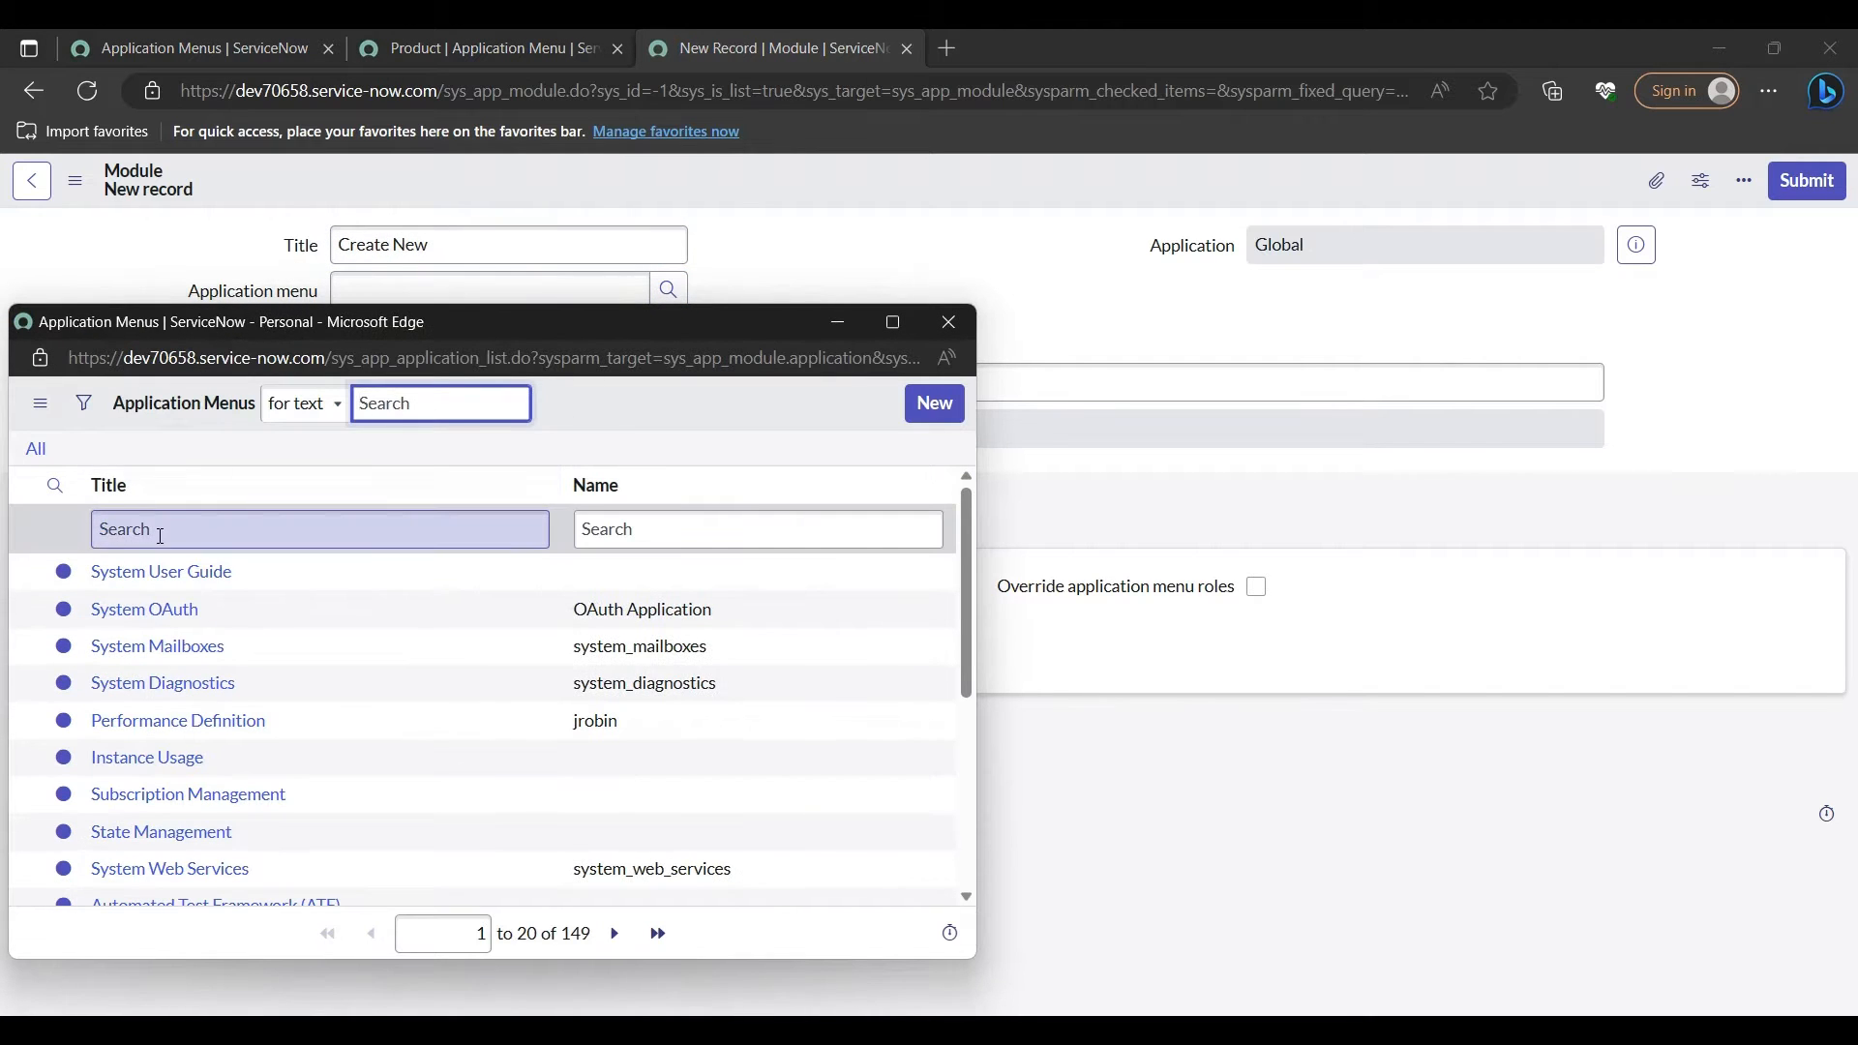
click(158, 530)
text(Product)
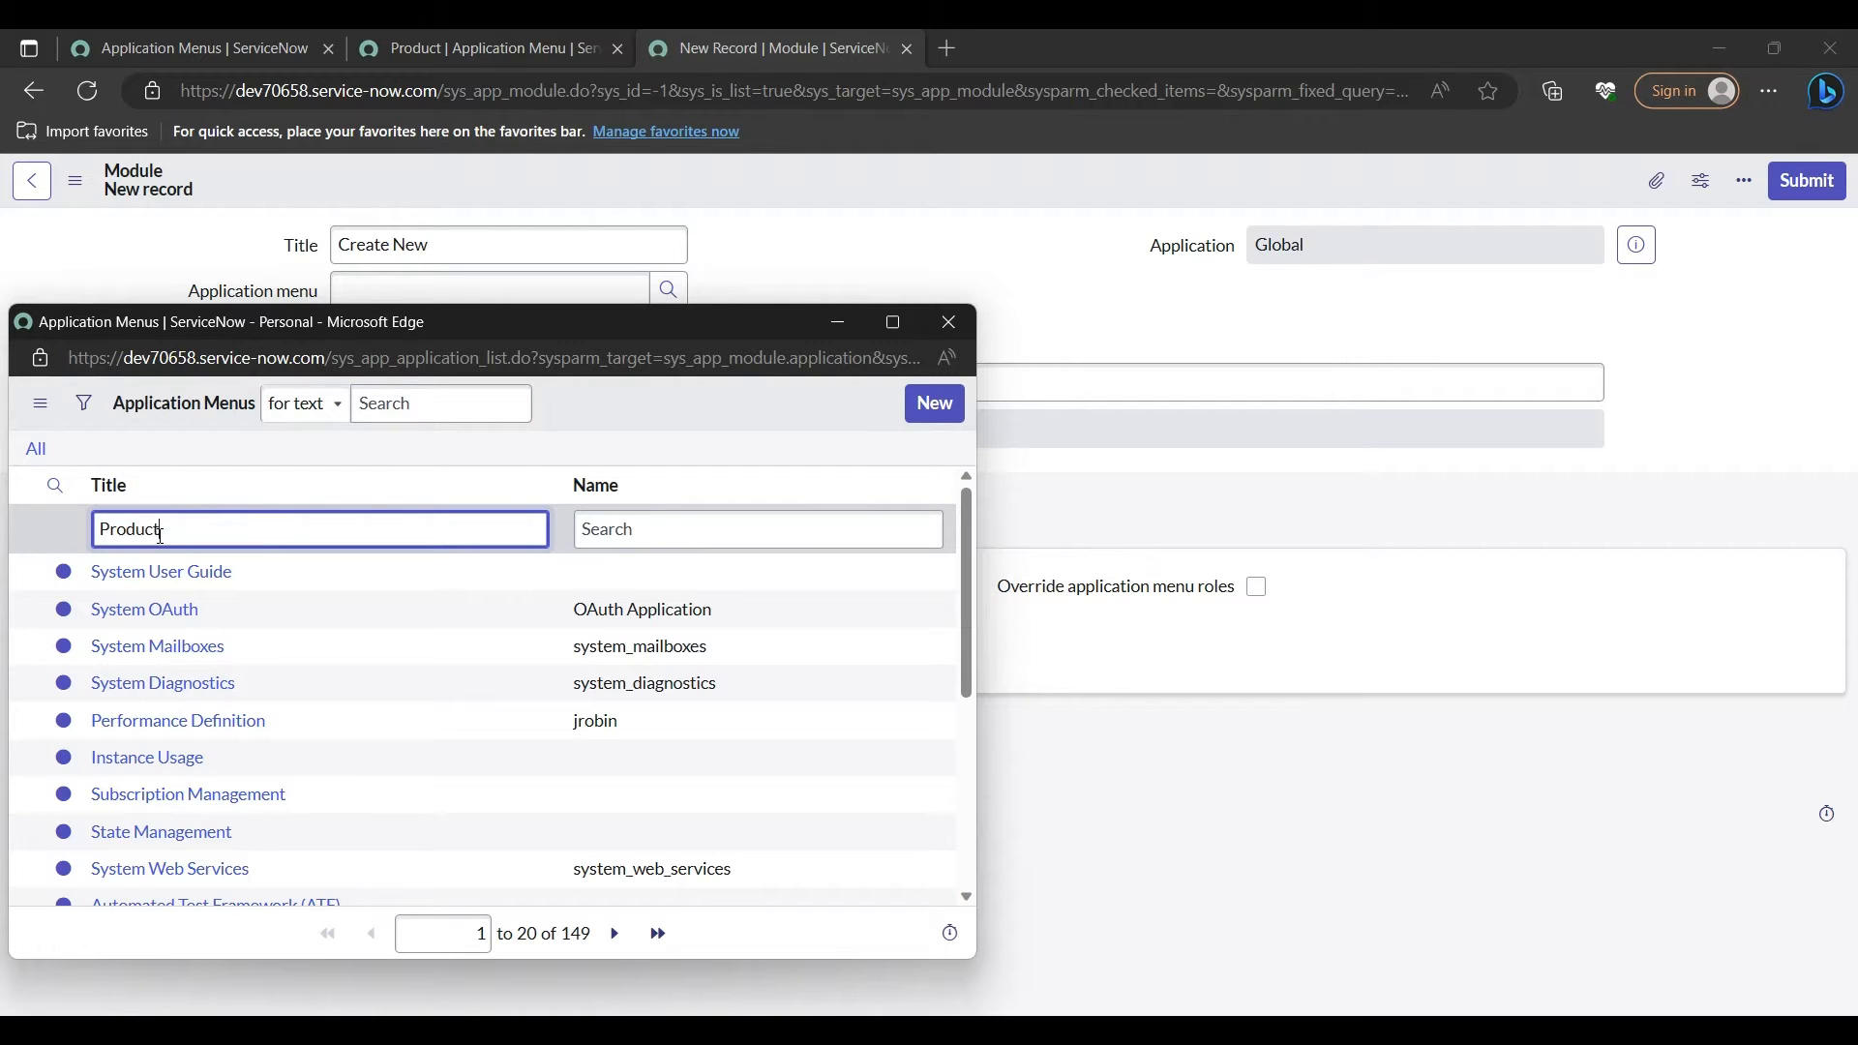
key(Return)
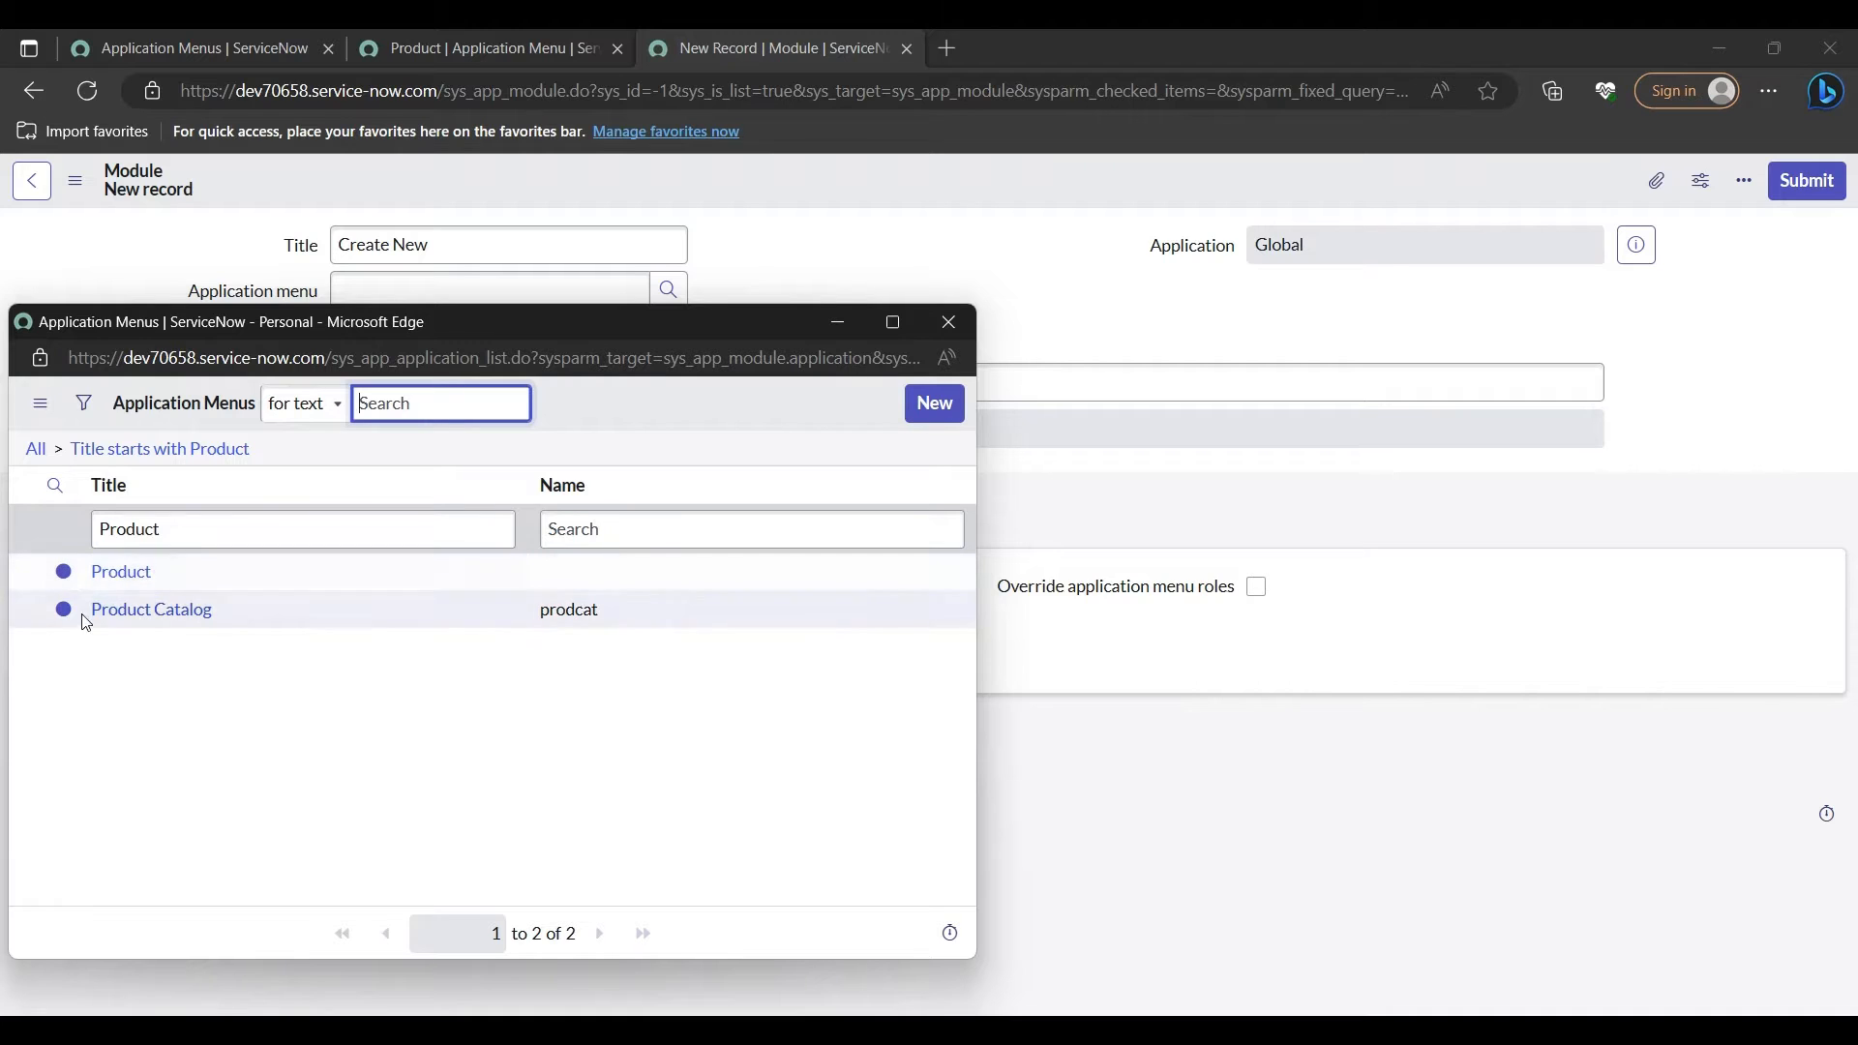
click(111, 571)
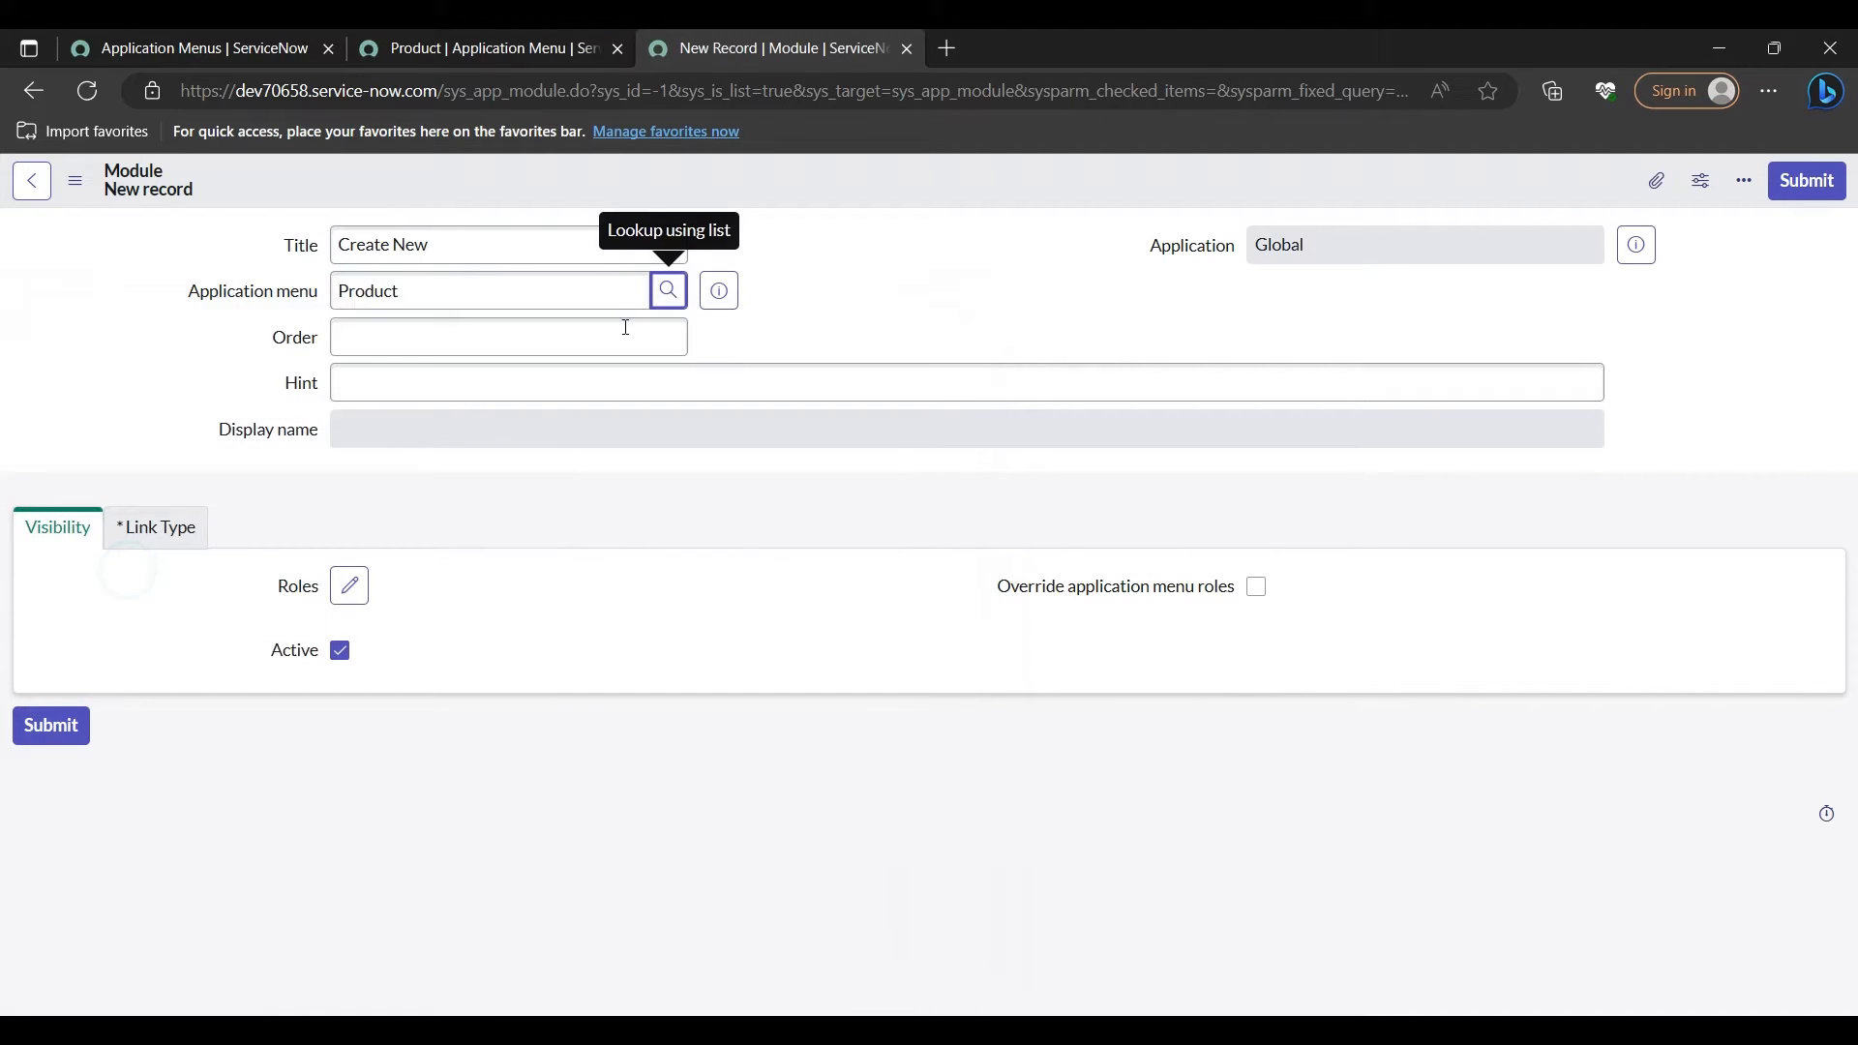
Step: Review the new module's visibility settings and set its link type to New Record
click(388, 340)
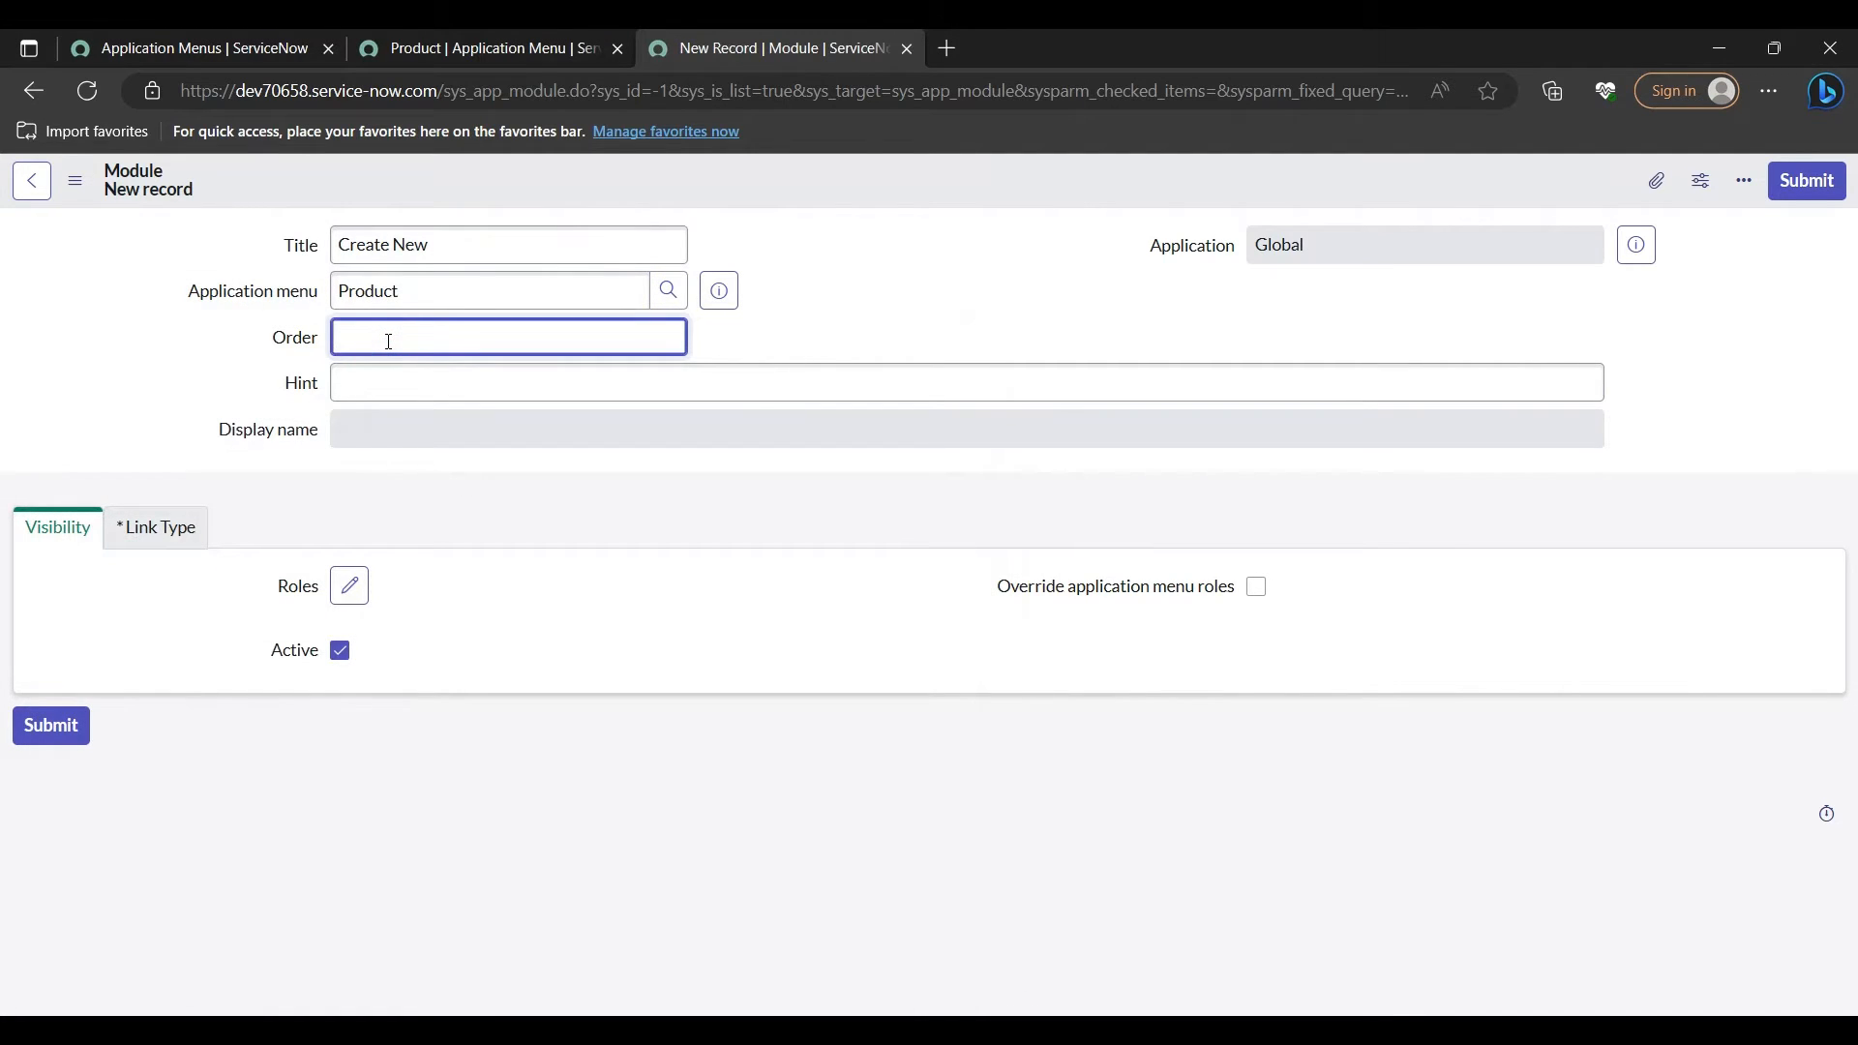
click(375, 371)
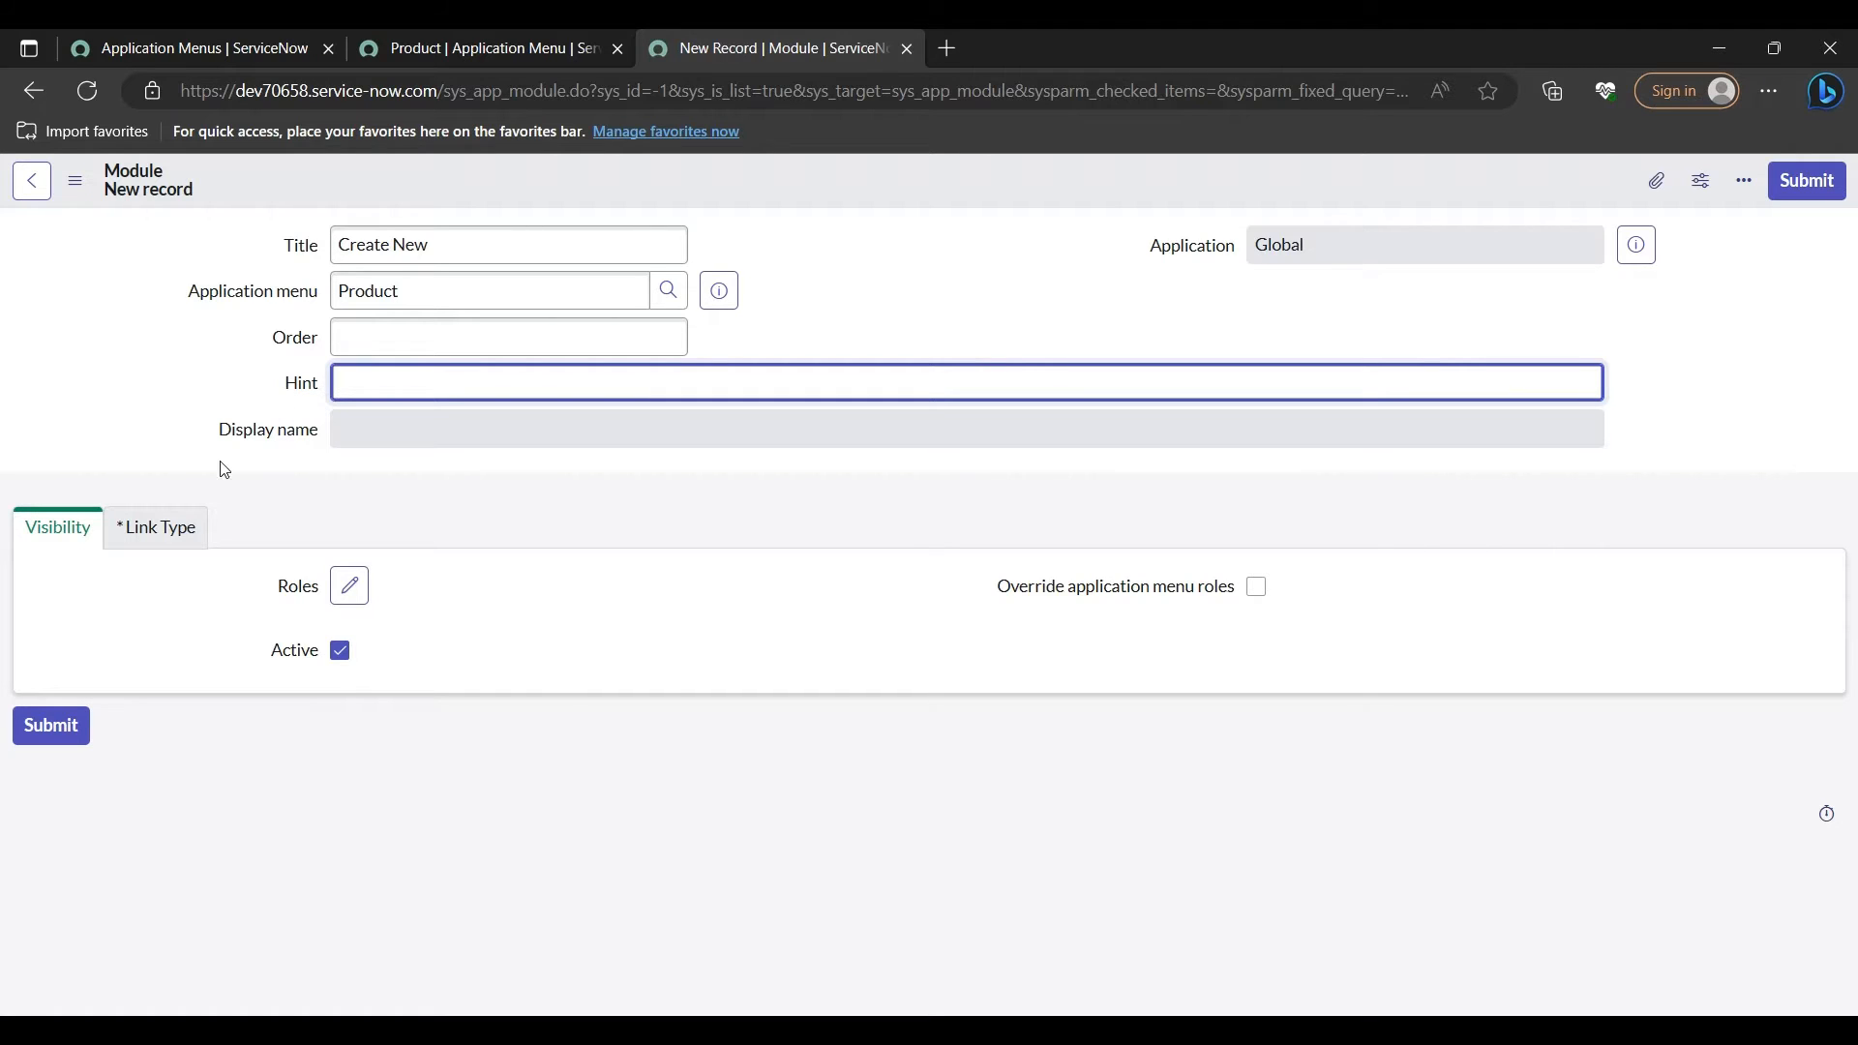
click(160, 531)
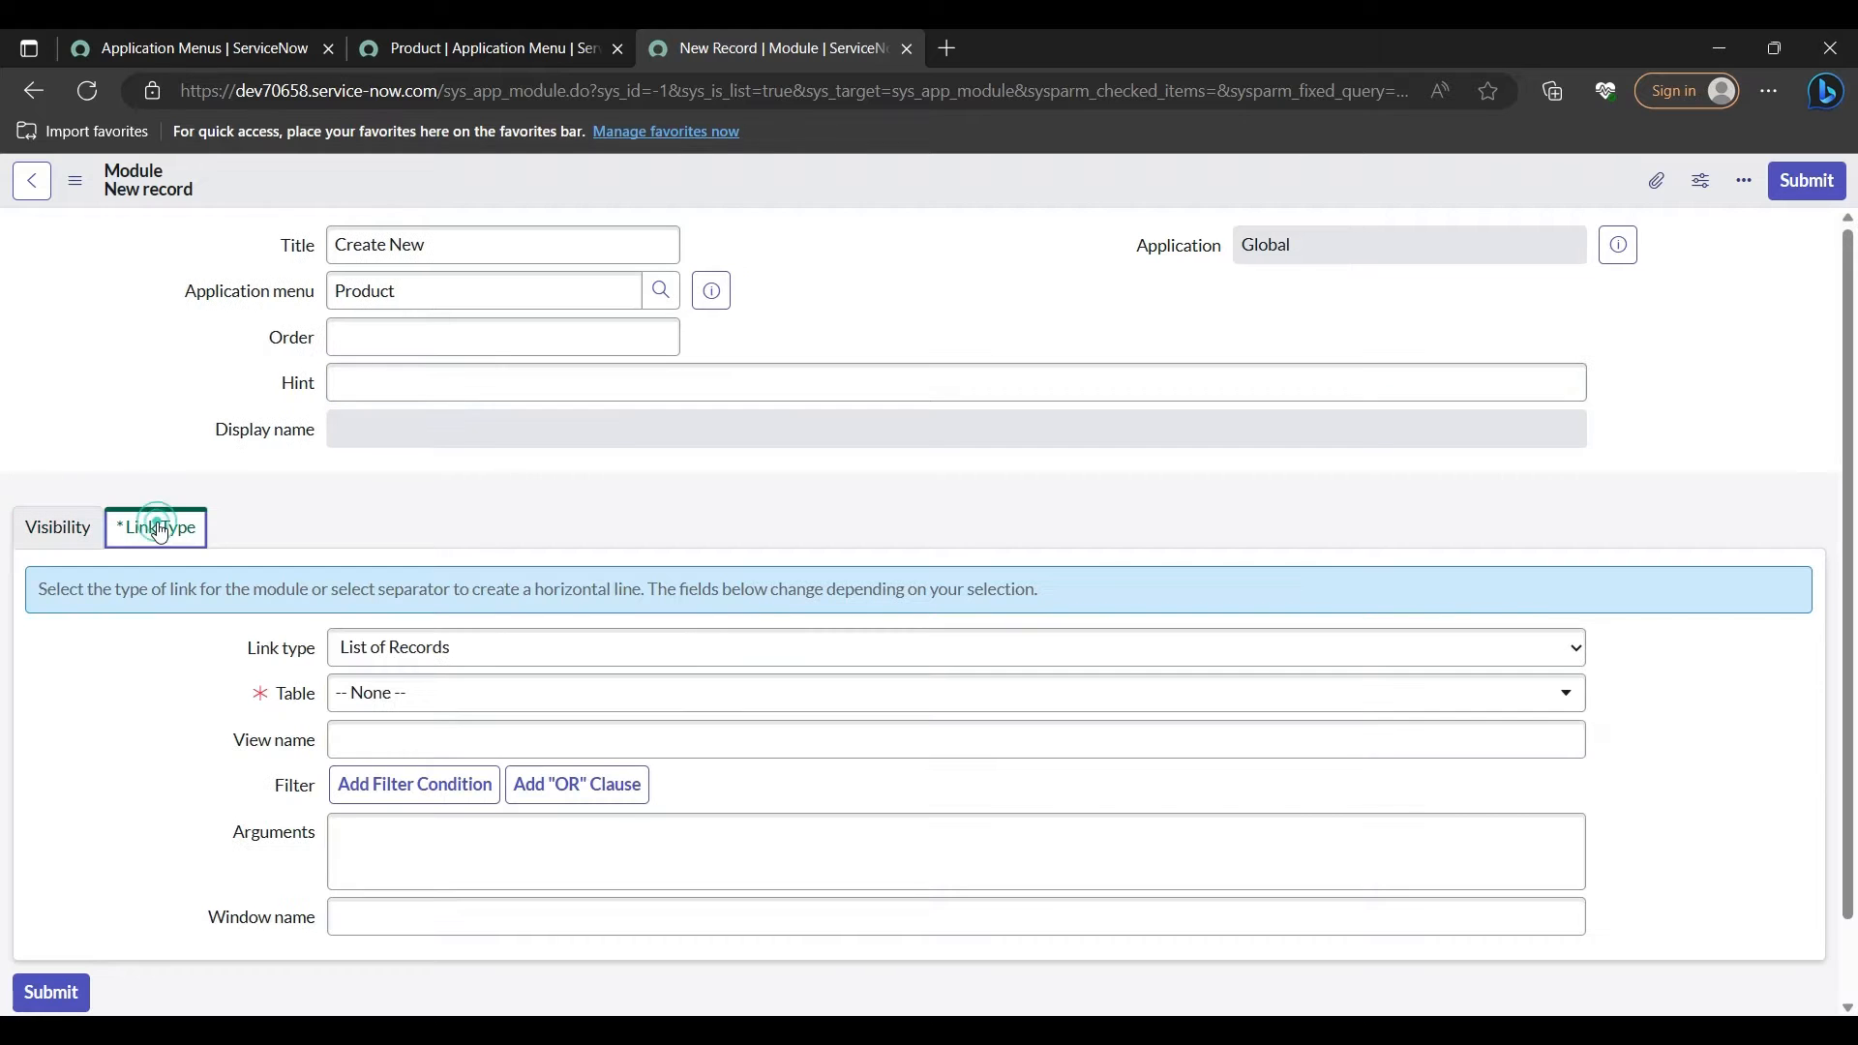
click(56, 529)
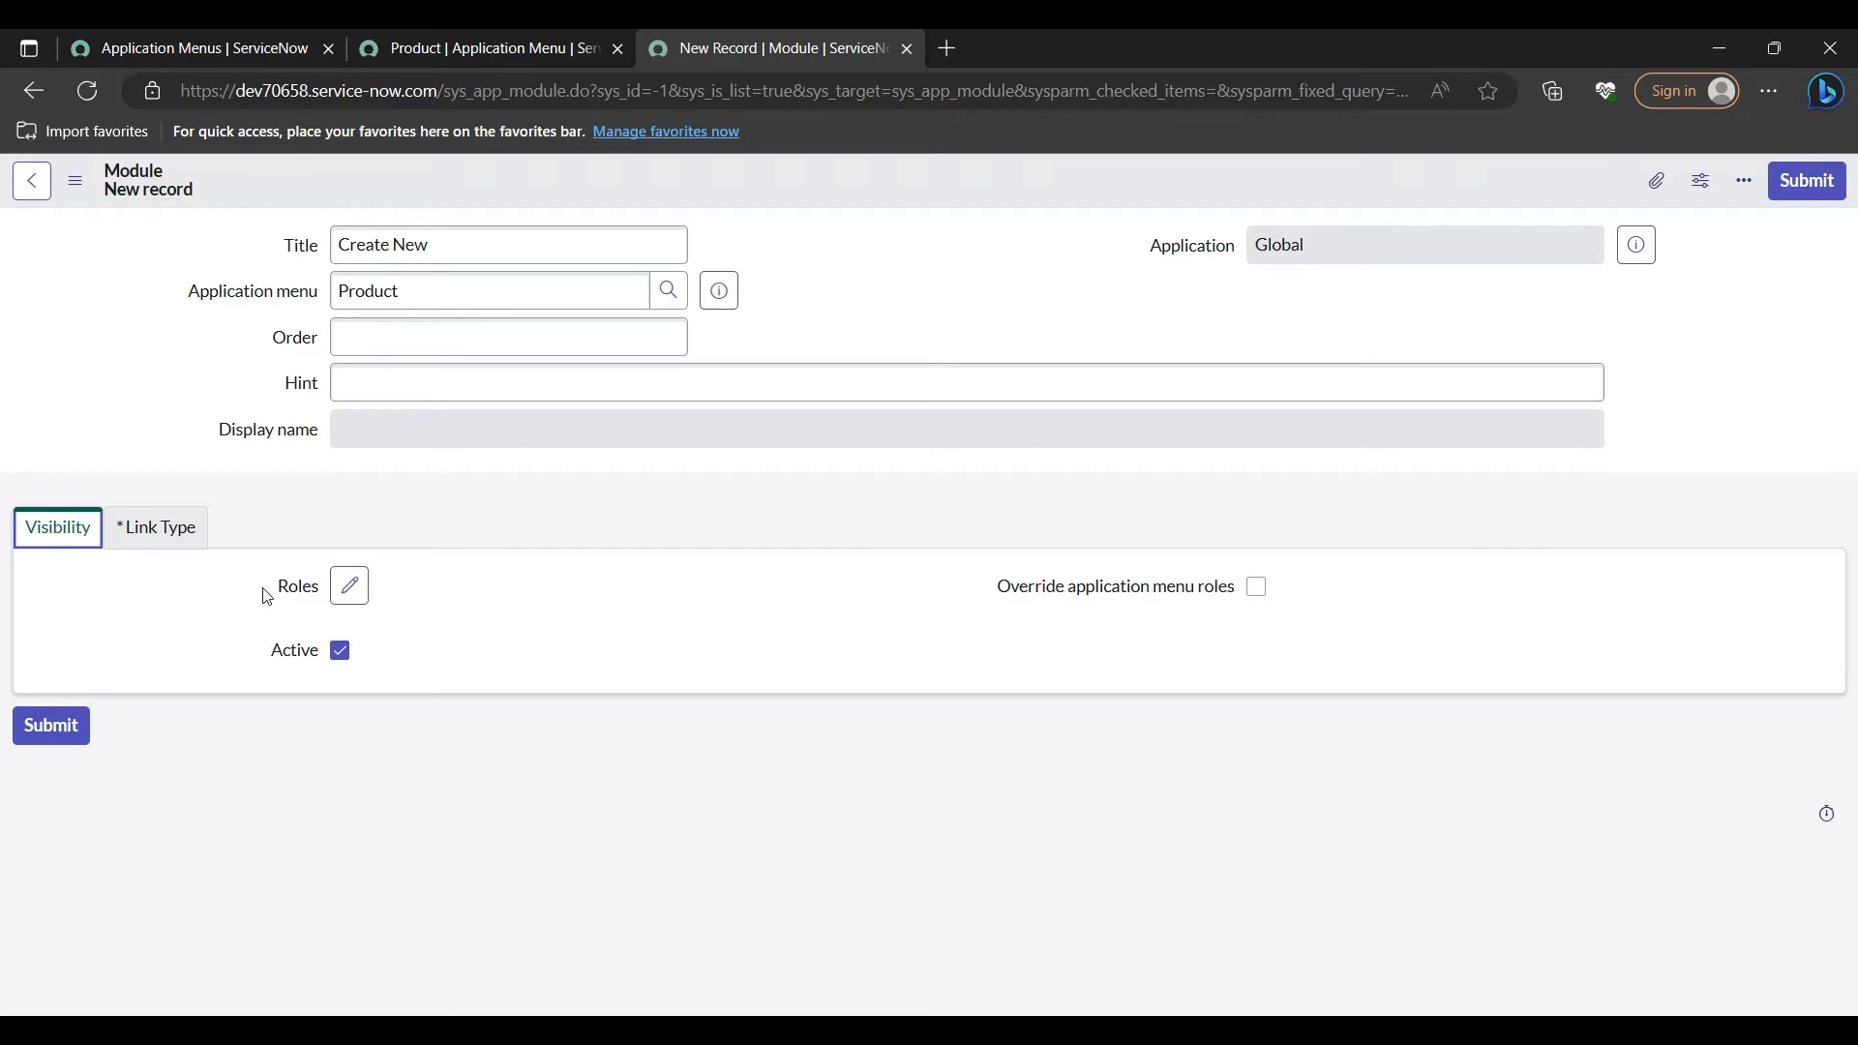
click(184, 544)
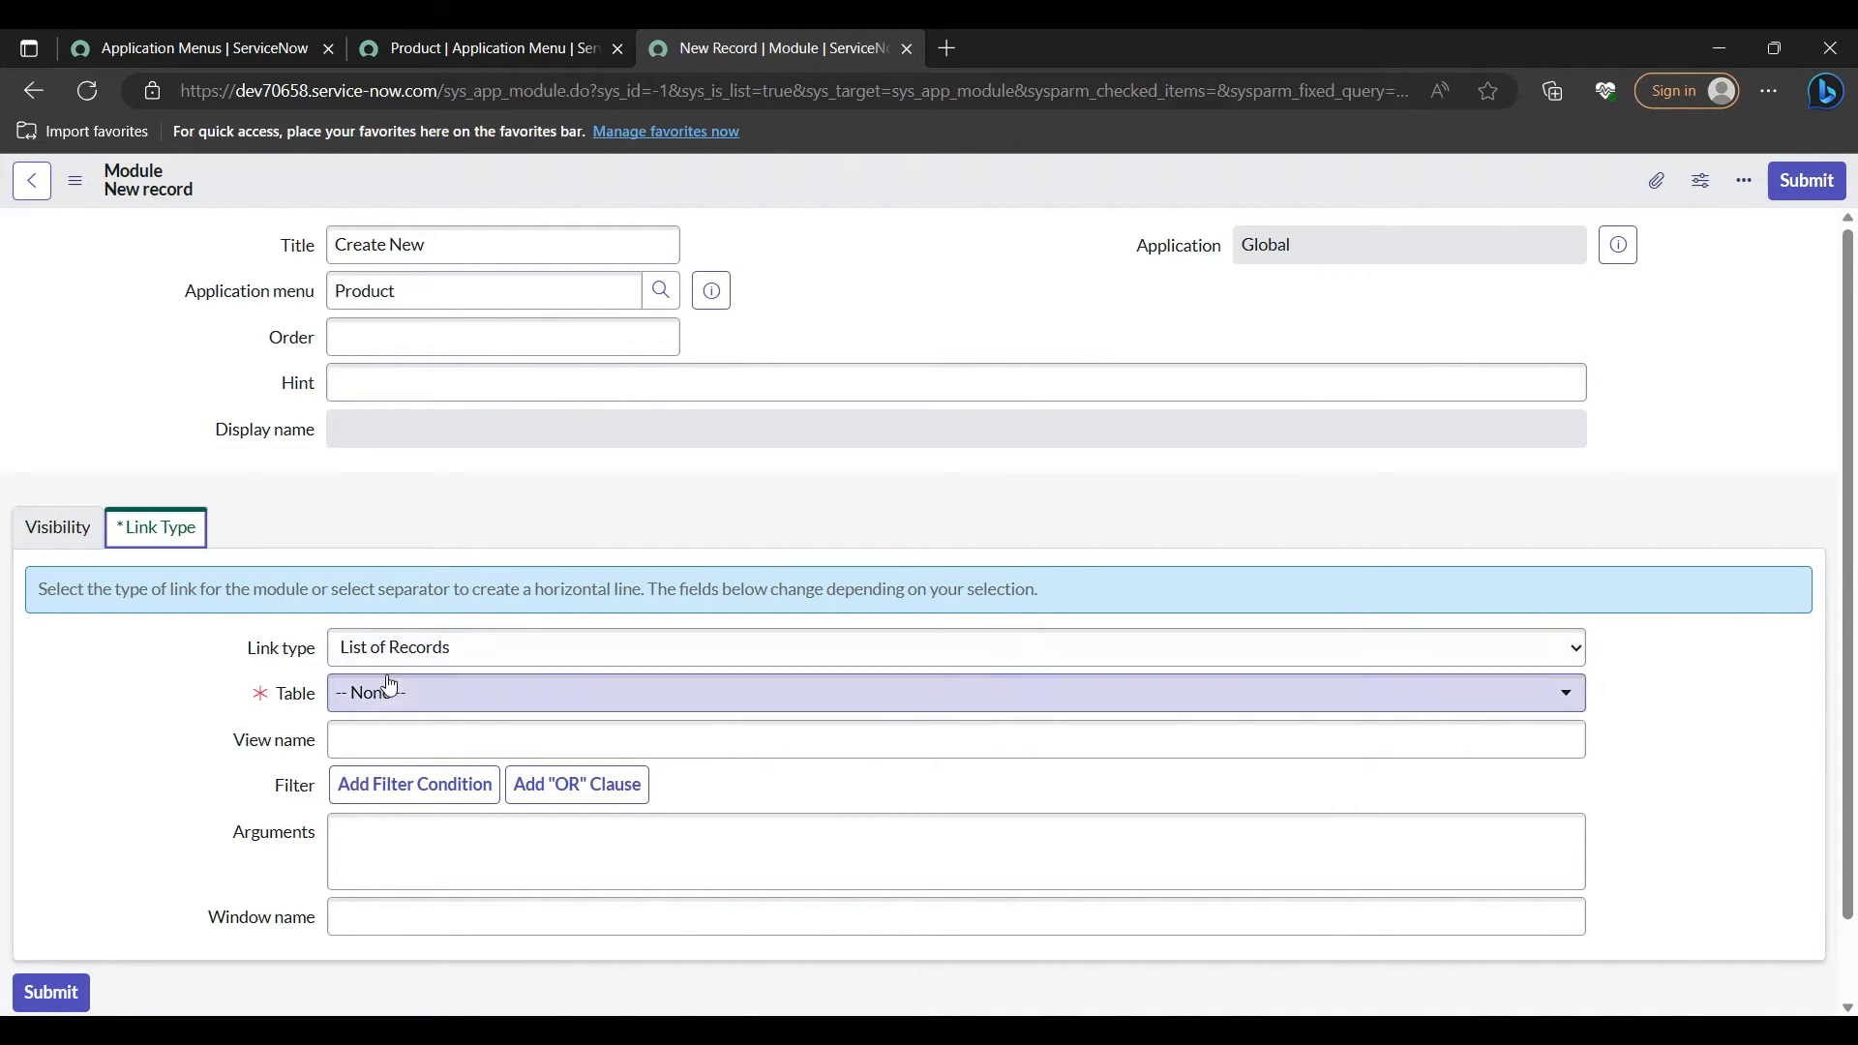
click(414, 658)
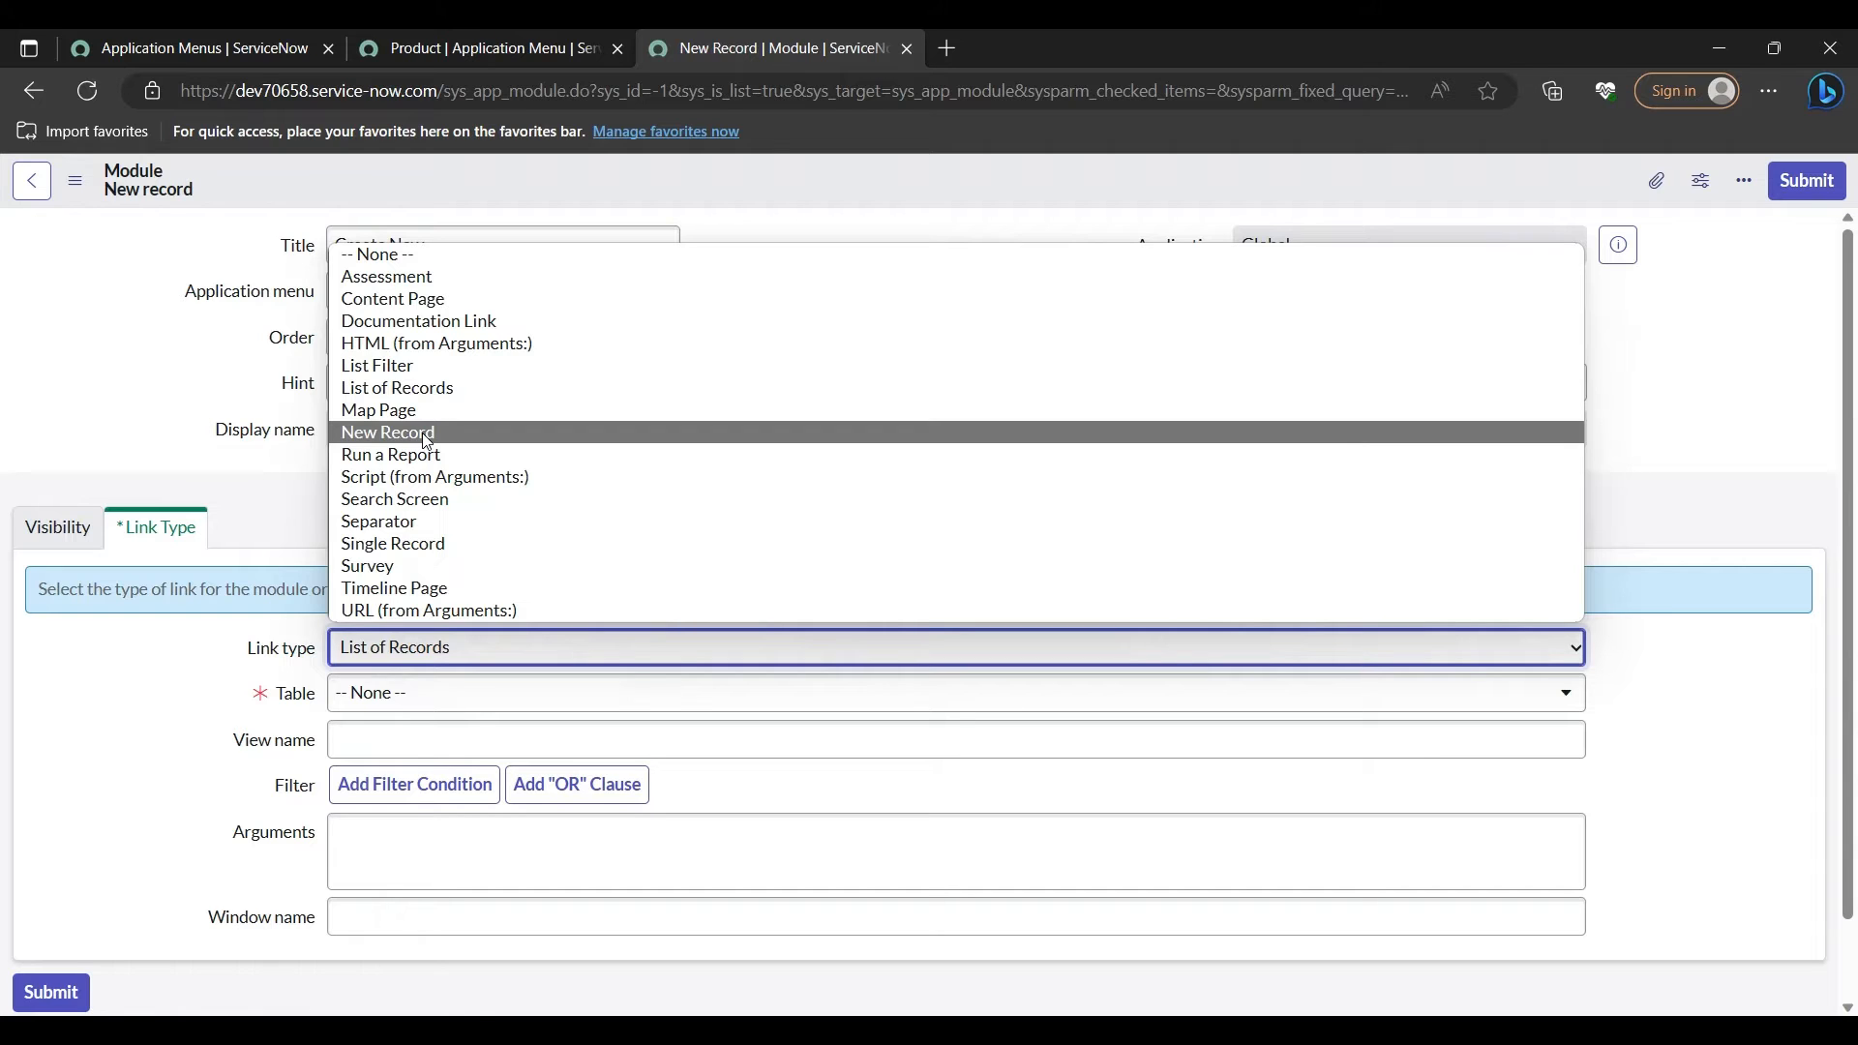
click(428, 441)
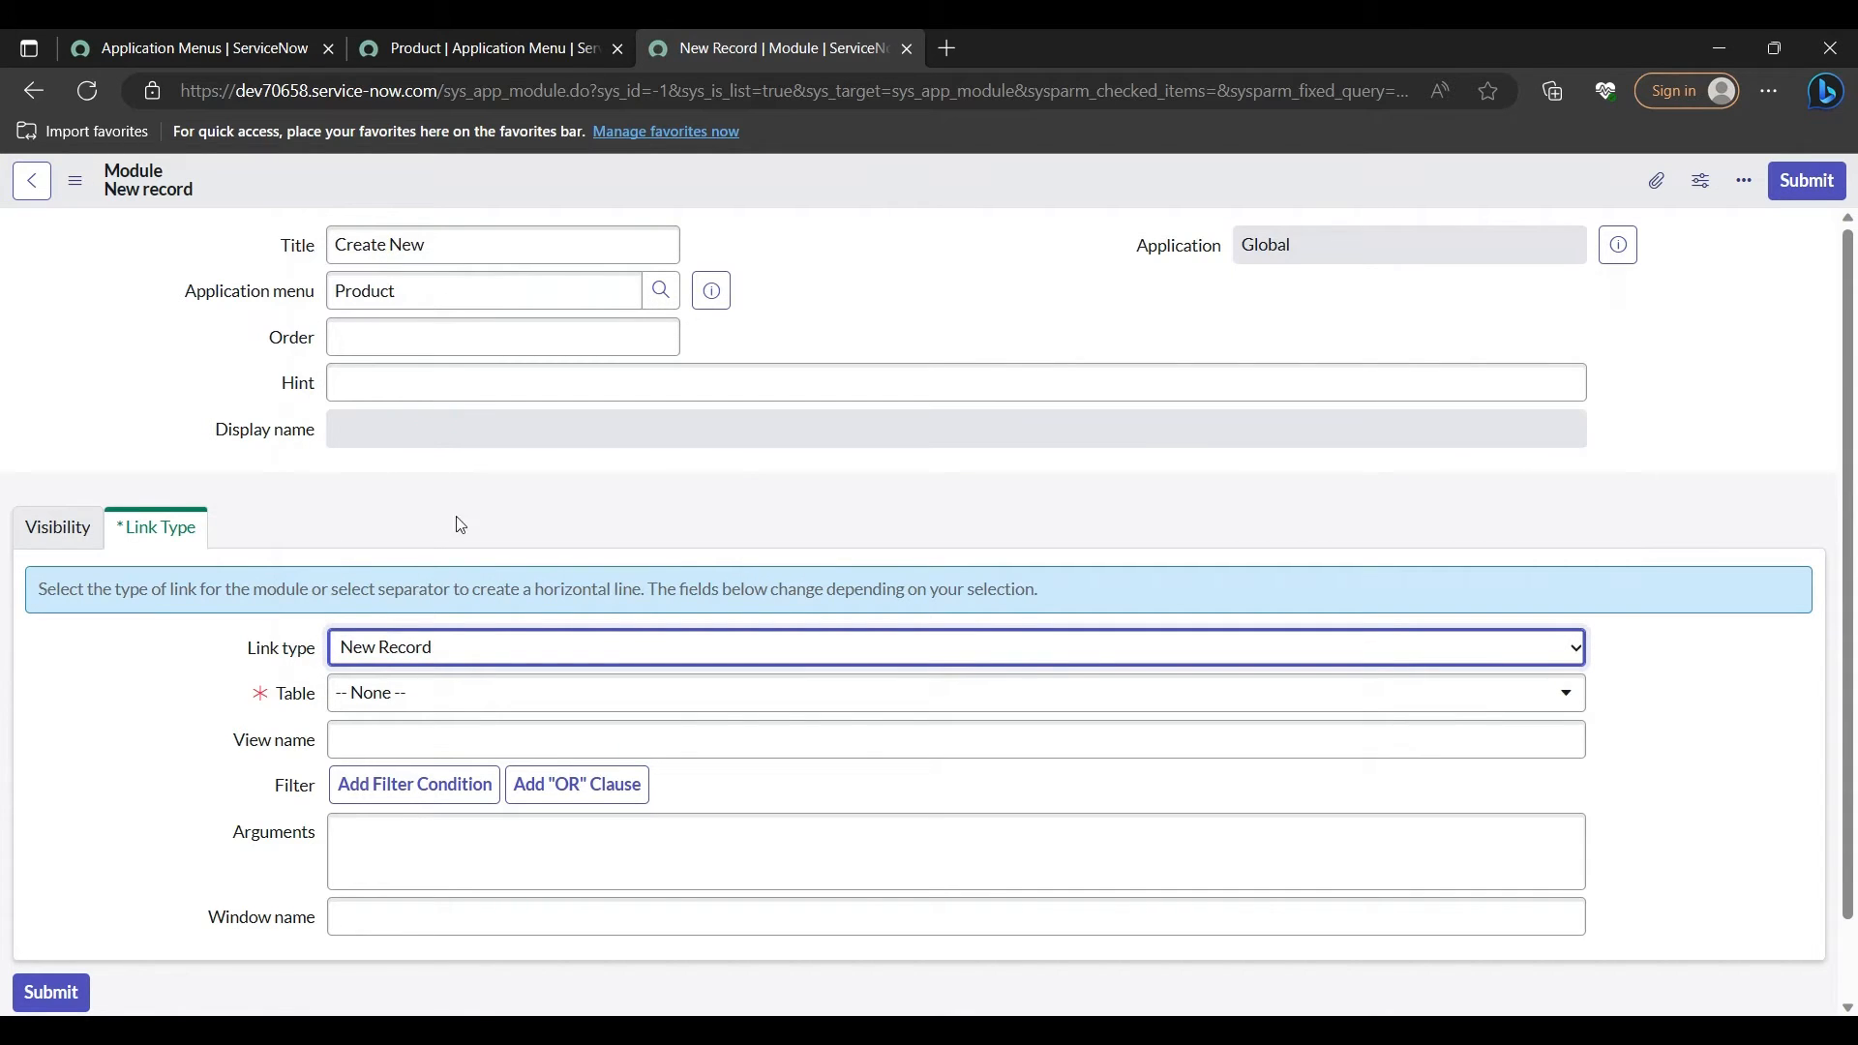
Step: Filter the navigator for "Table", open System Definition Tables in a separate tab and start a new table record
click(223, 44)
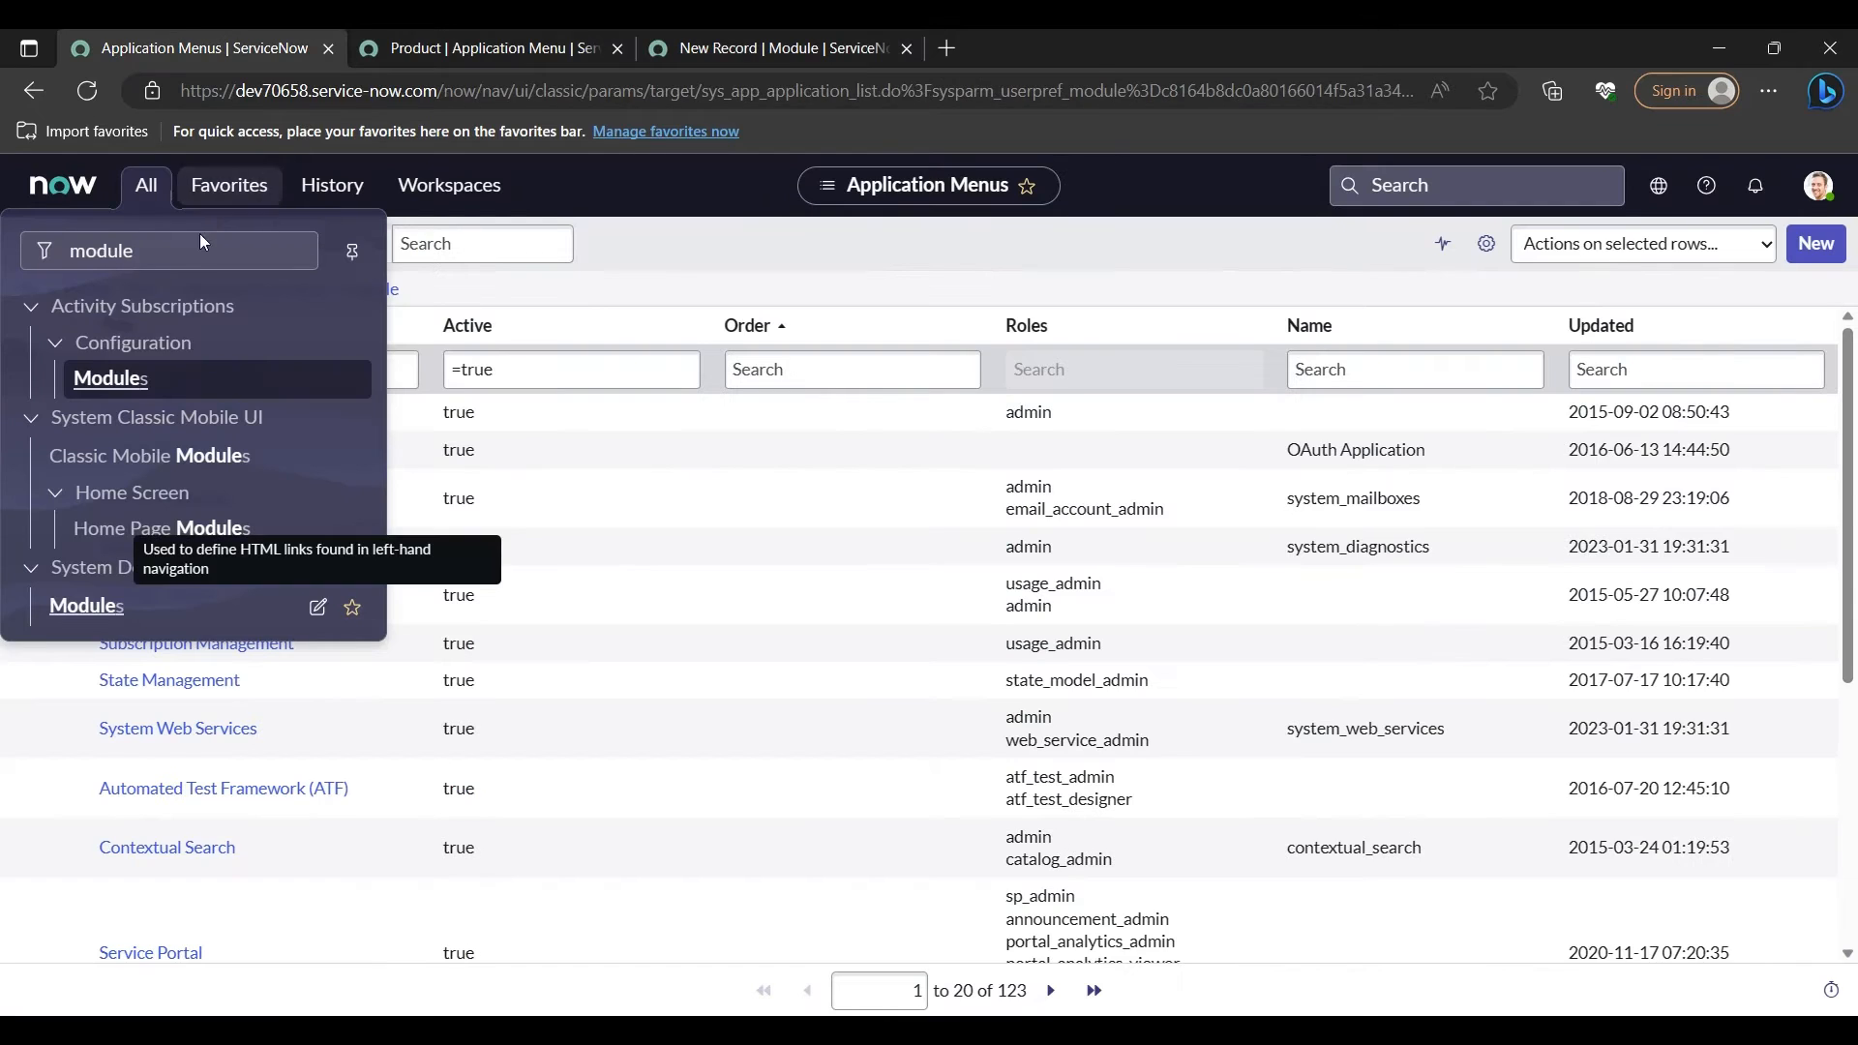
double_click(173, 257)
text(Table)
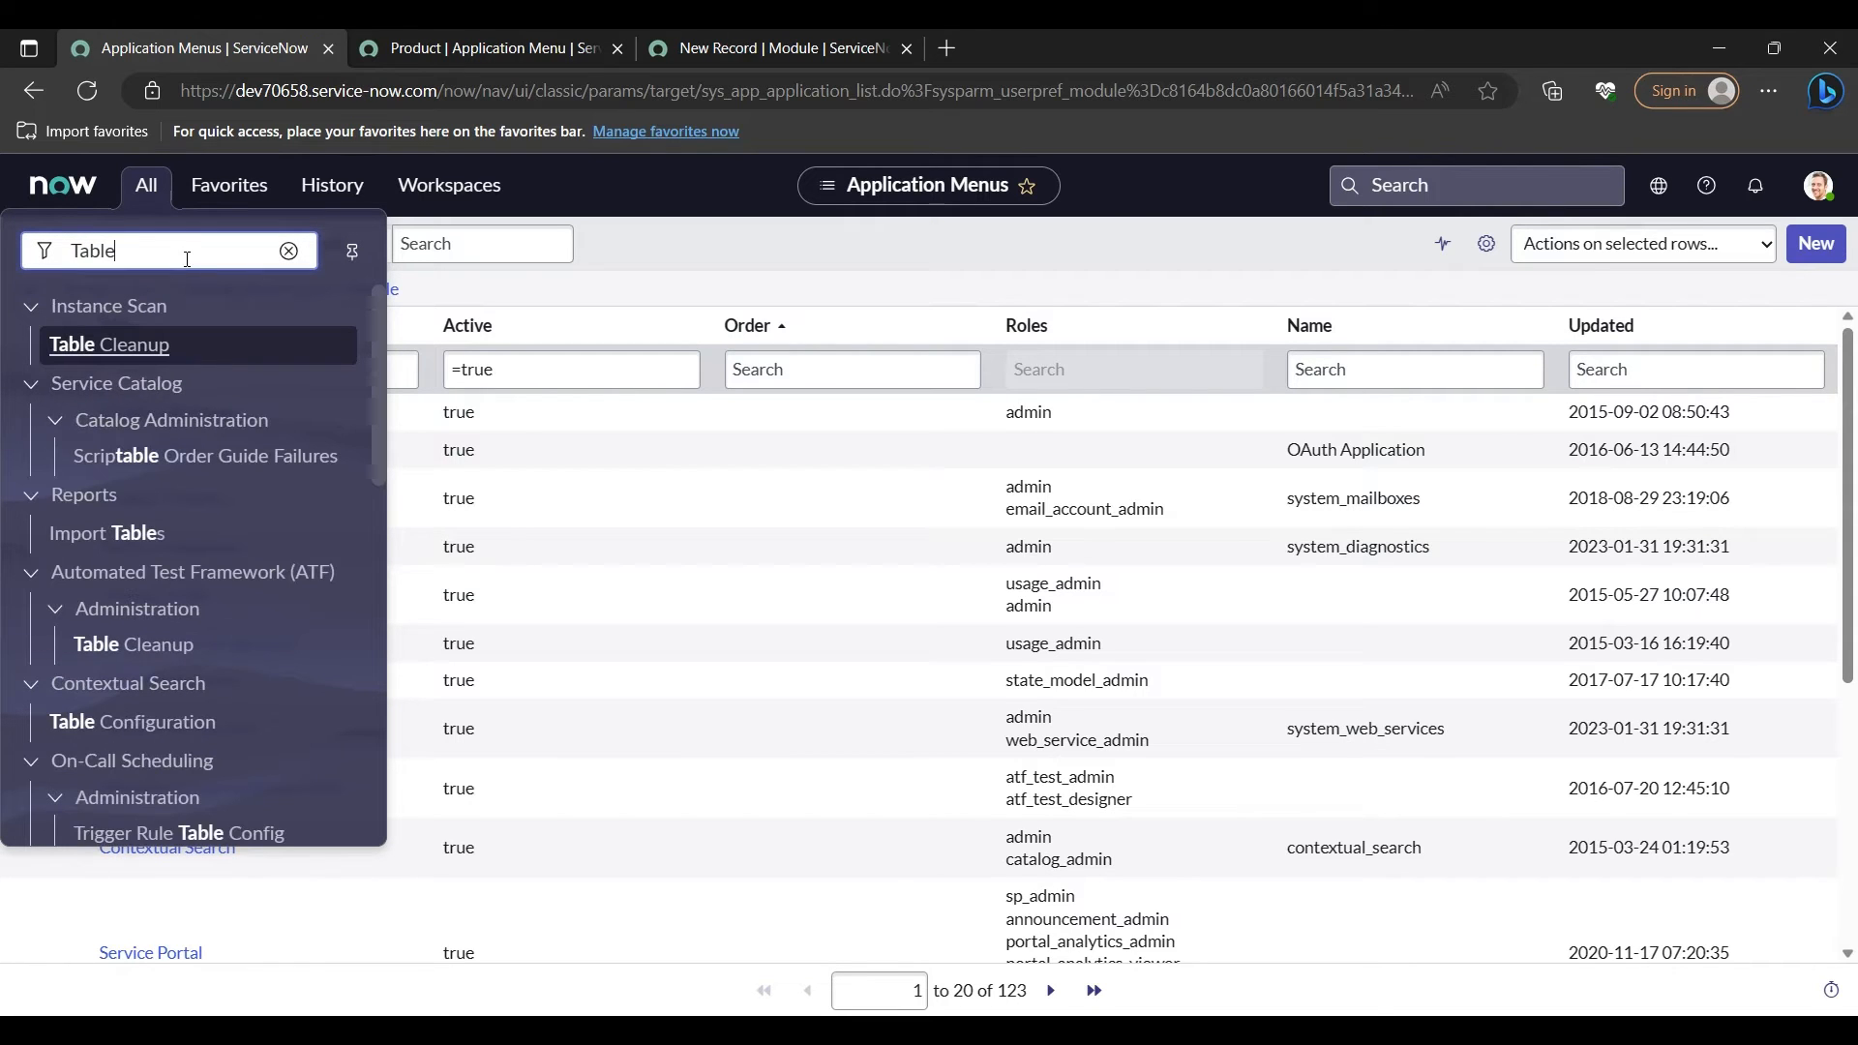
scroll(90, 576, down, 5)
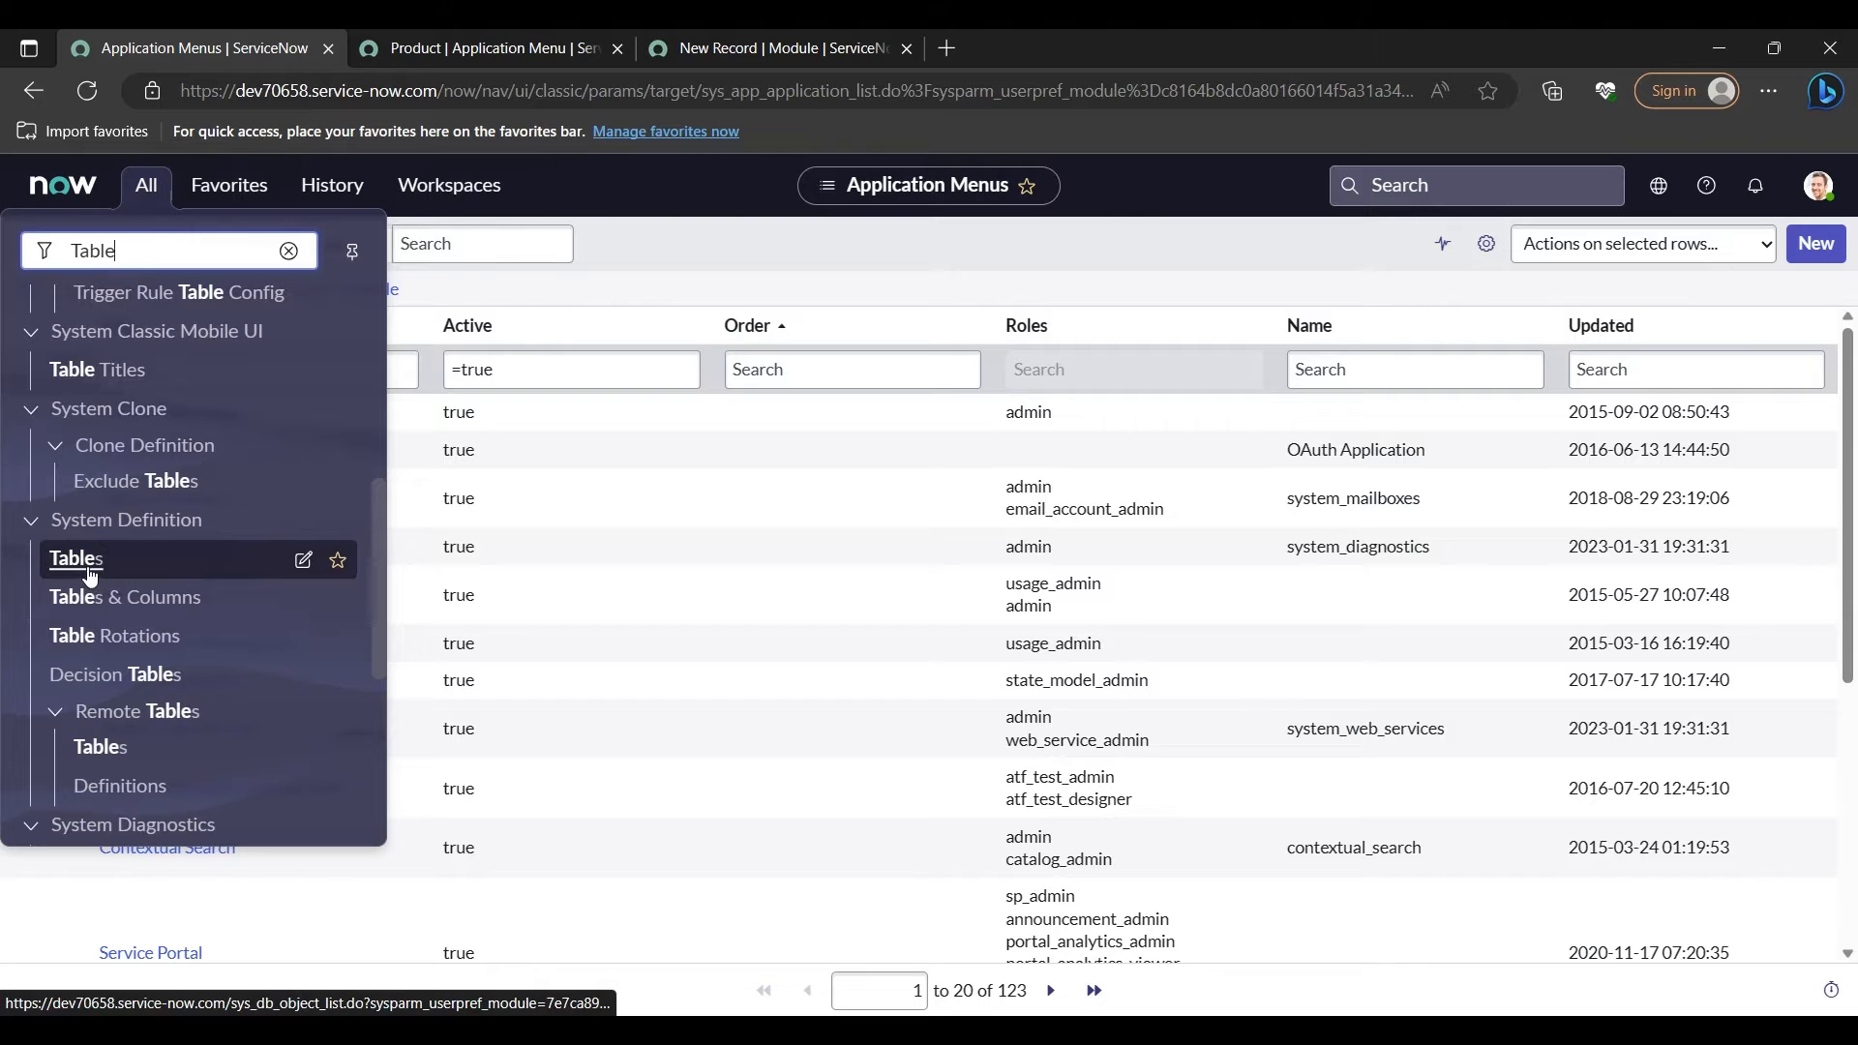
middle_click(90, 576)
click(1065, 48)
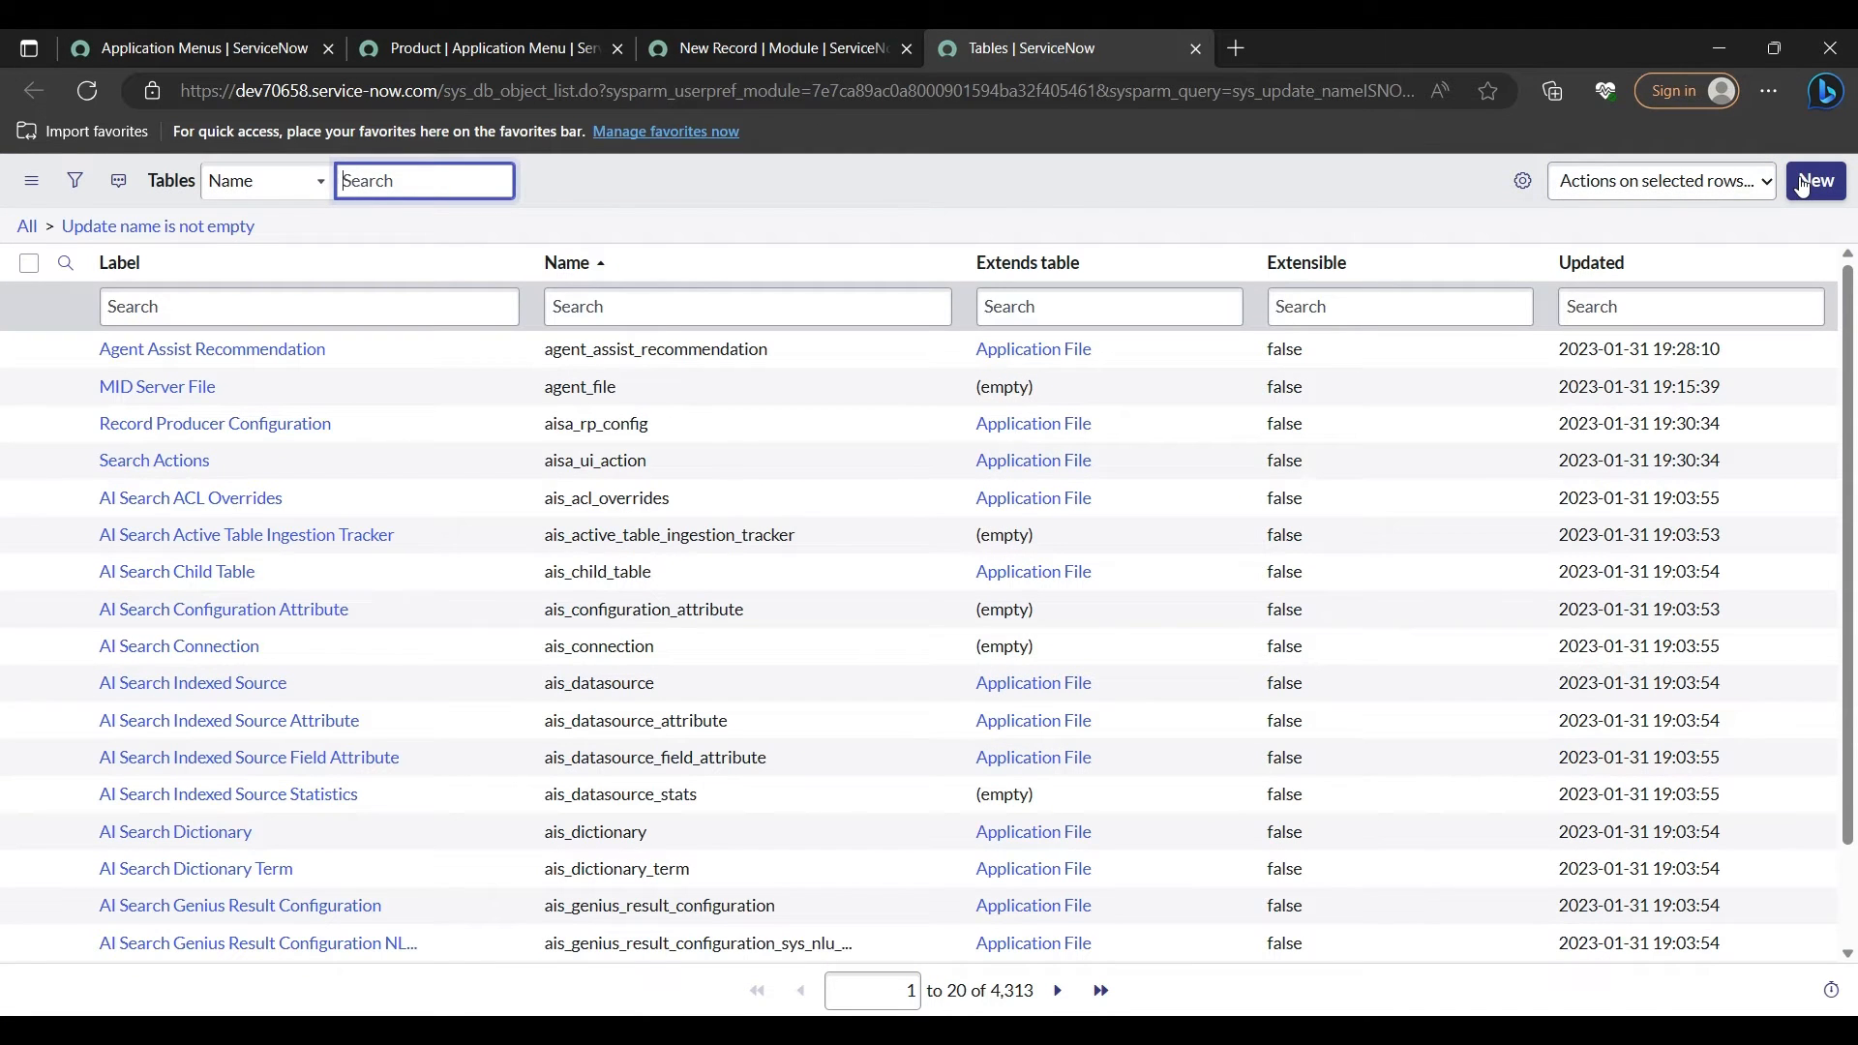
click(1803, 183)
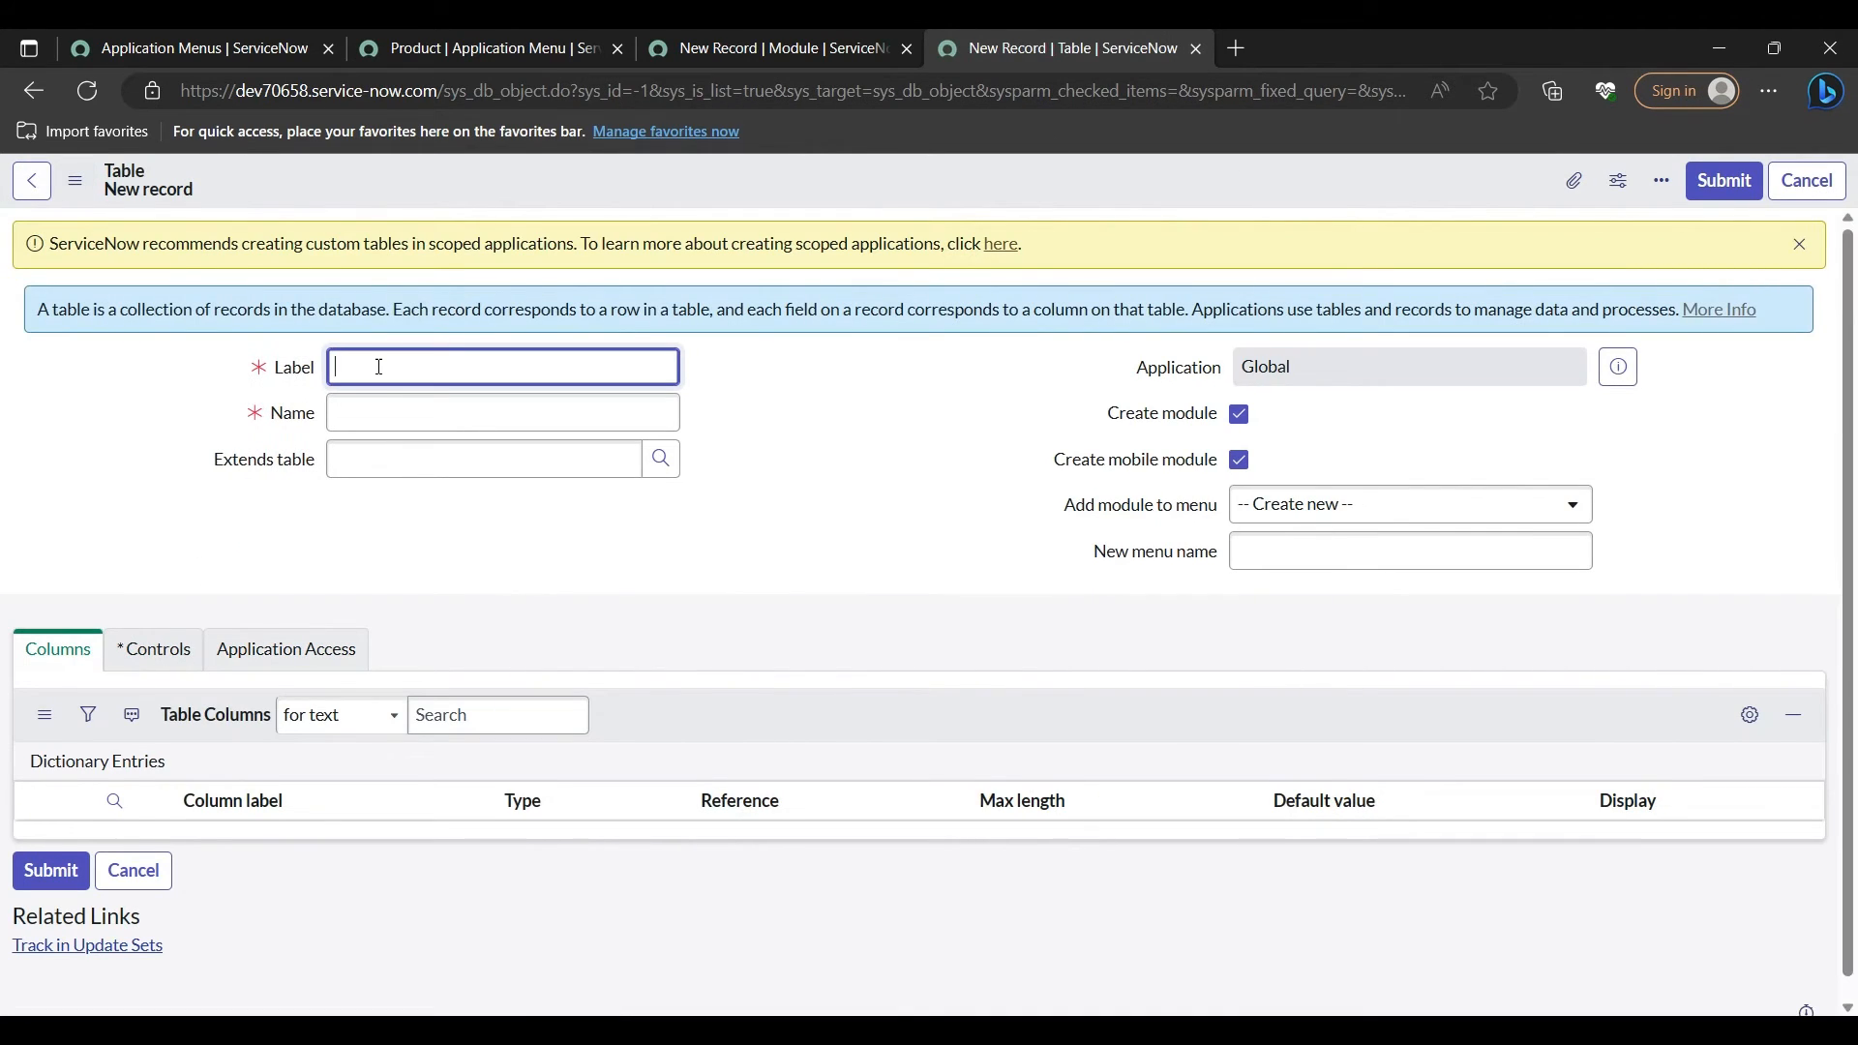
Step: Label the new table "Product form" with the name u_product_form and turn off module creation
text(Product)
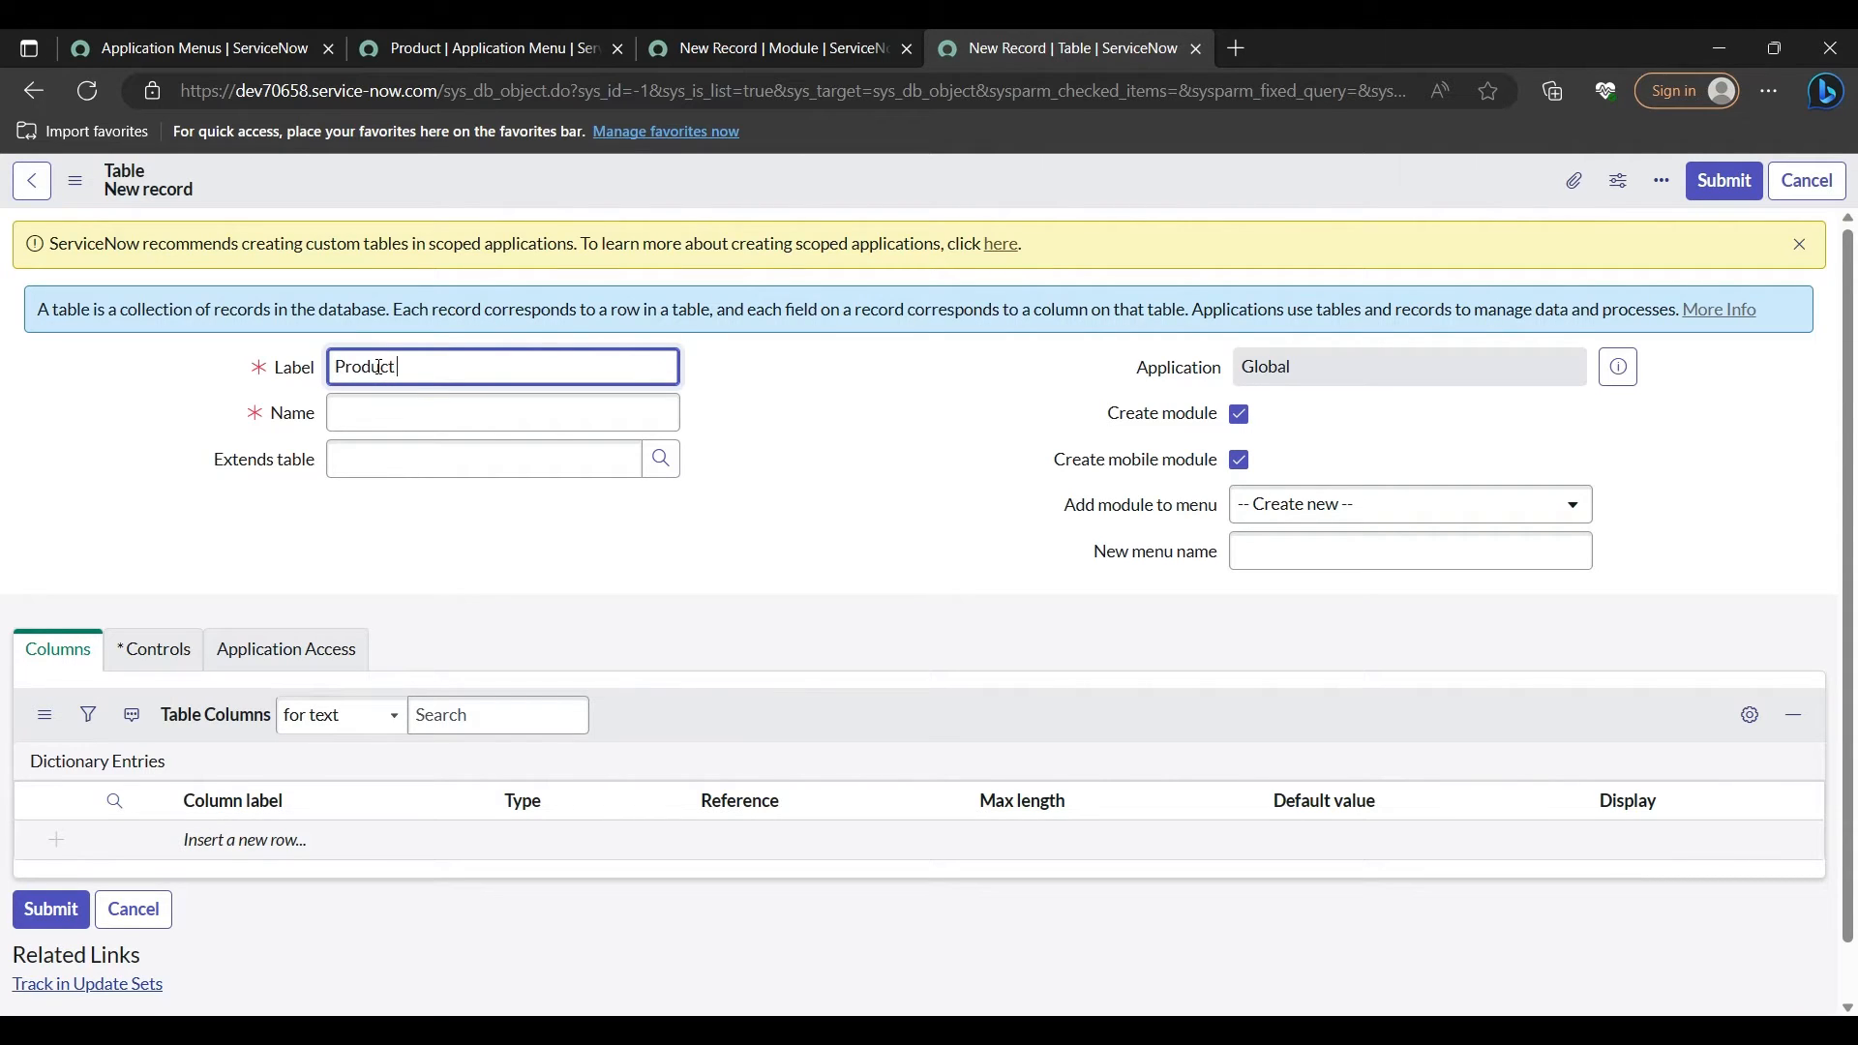
text( foem)
key(BackSpace)
key(BackSpace)
key(BackSpace)
text(orm)
click(397, 405)
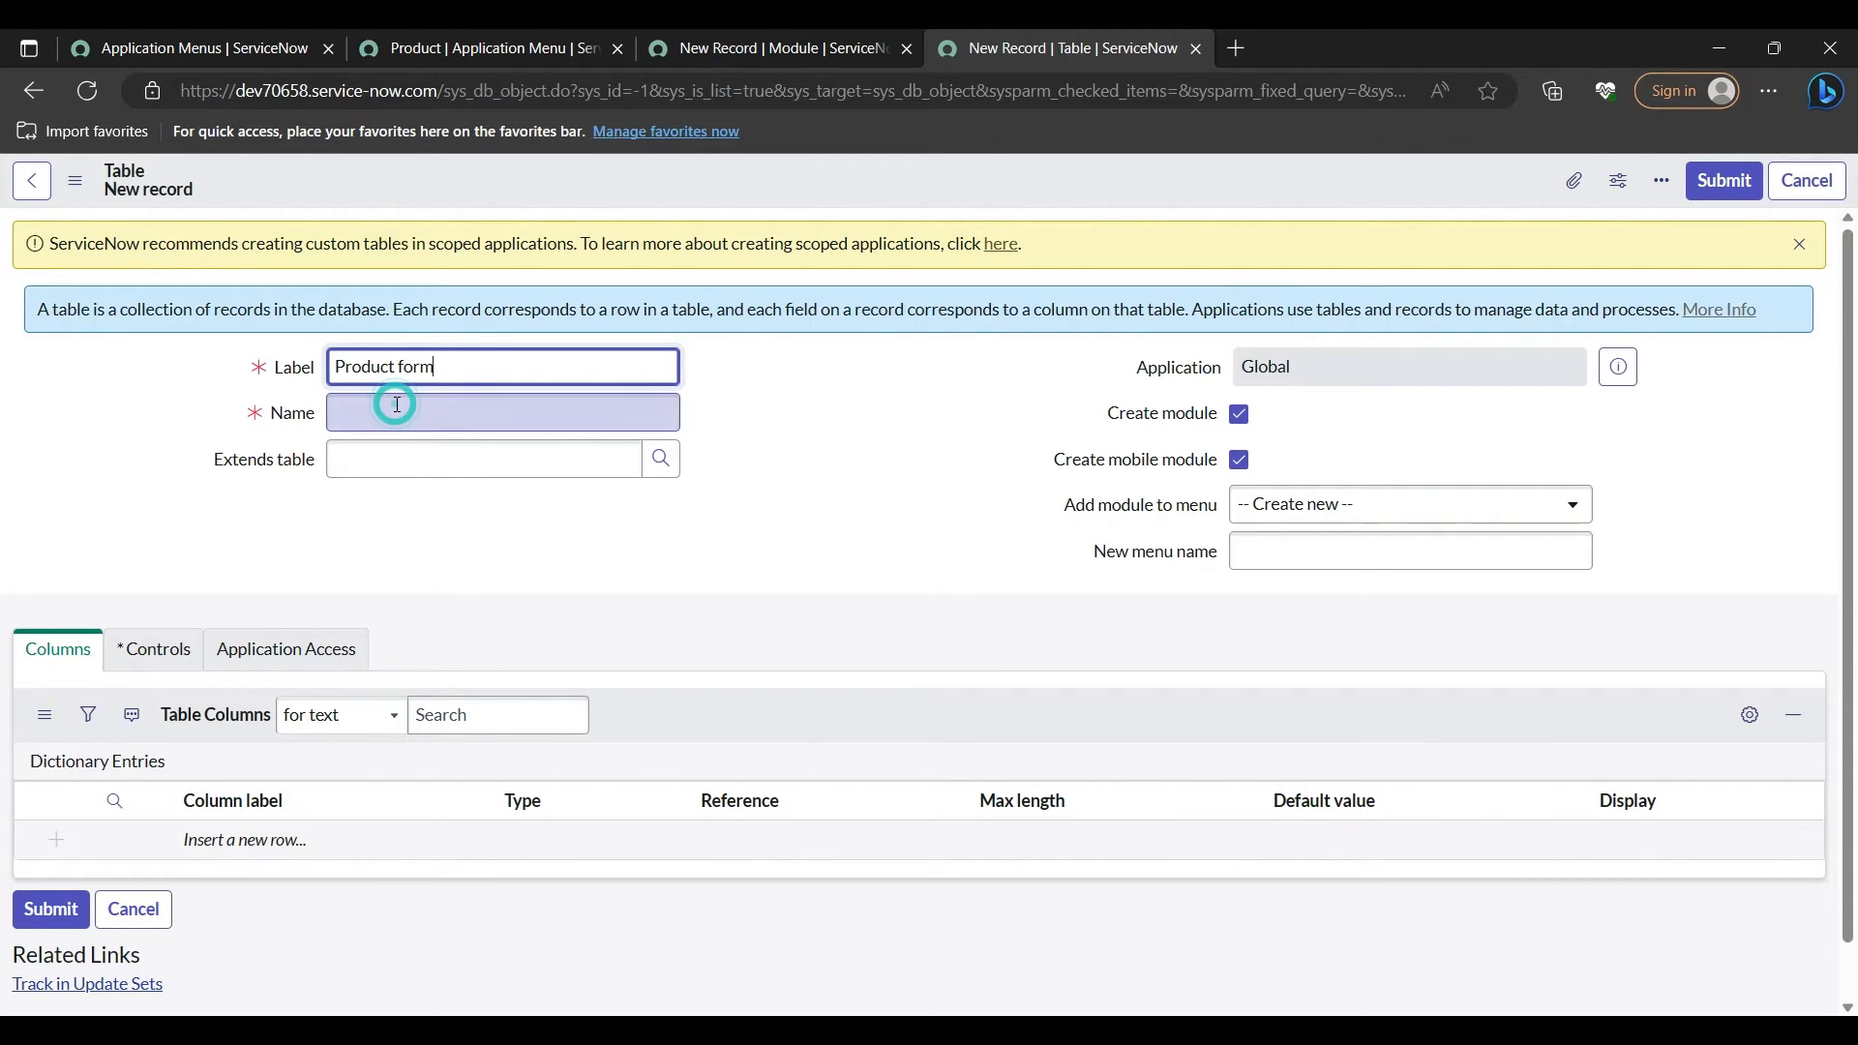
click(396, 404)
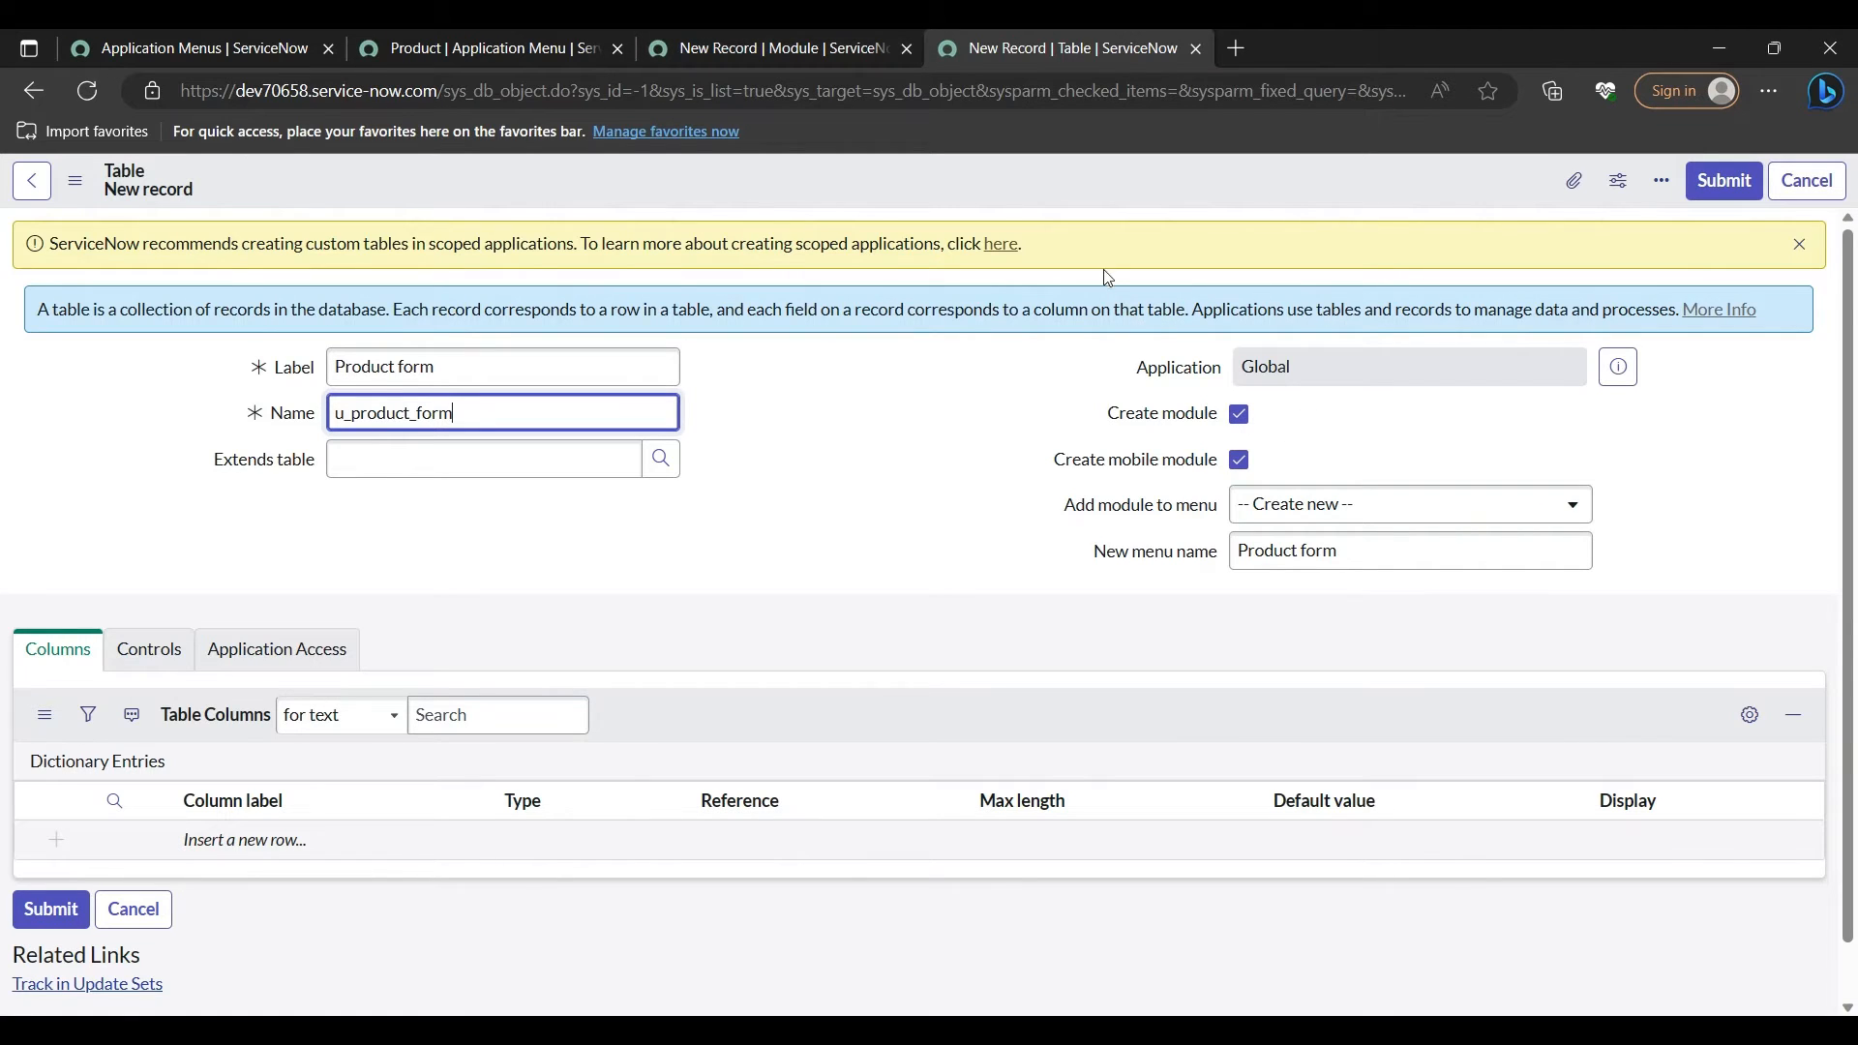
click(1239, 414)
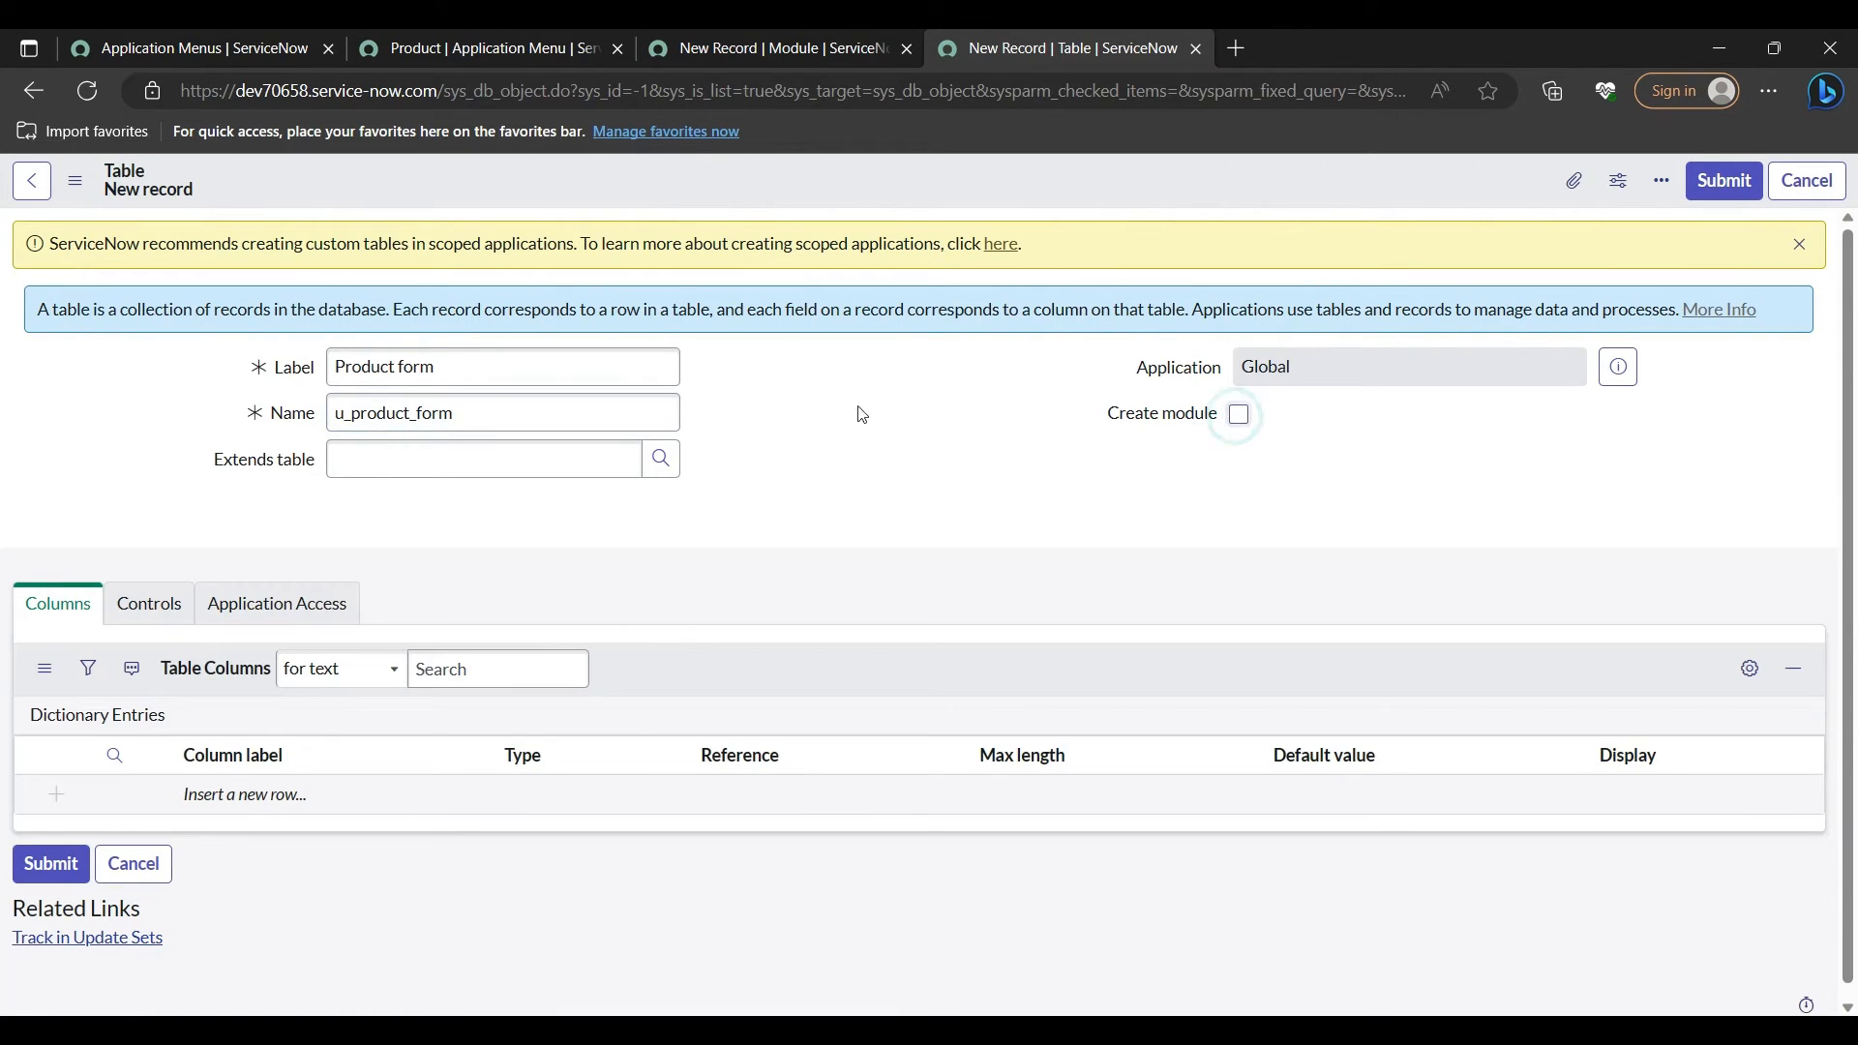
Step: Look up the Task table and set it as the table that Product form extends
click(336, 462)
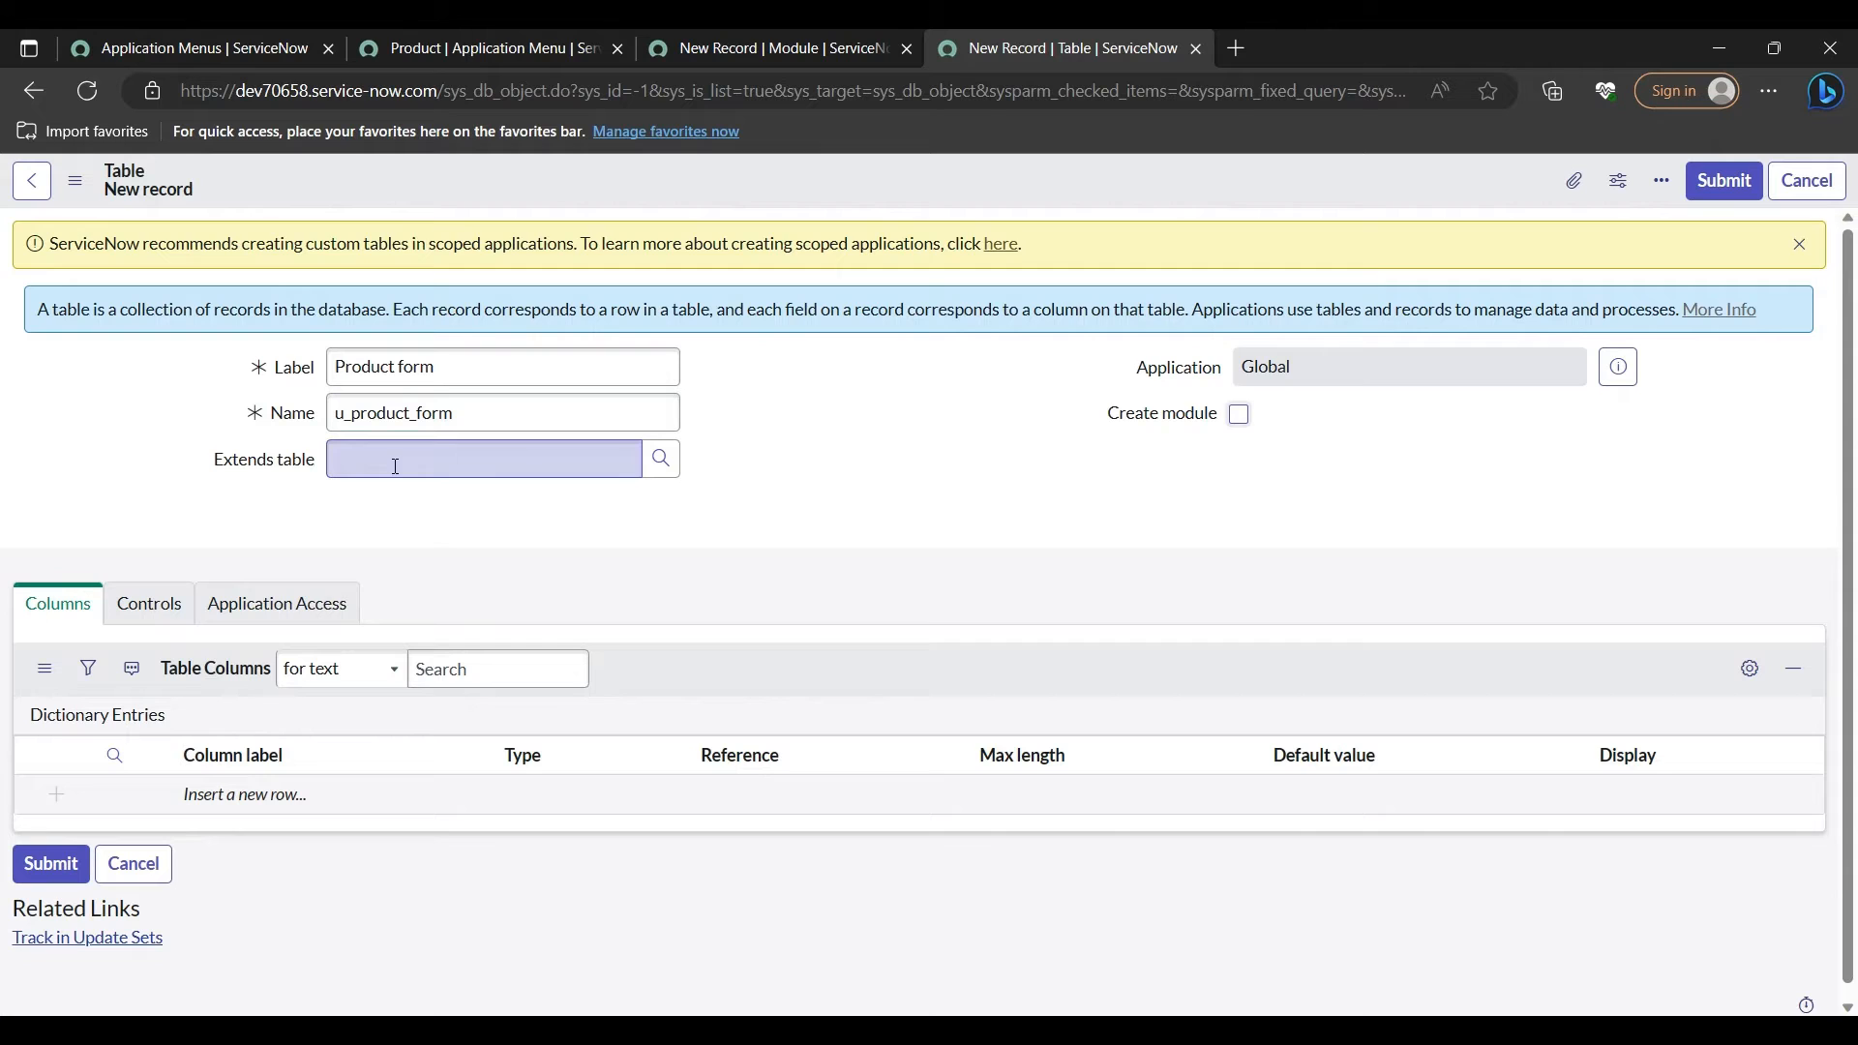
click(658, 462)
click(162, 571)
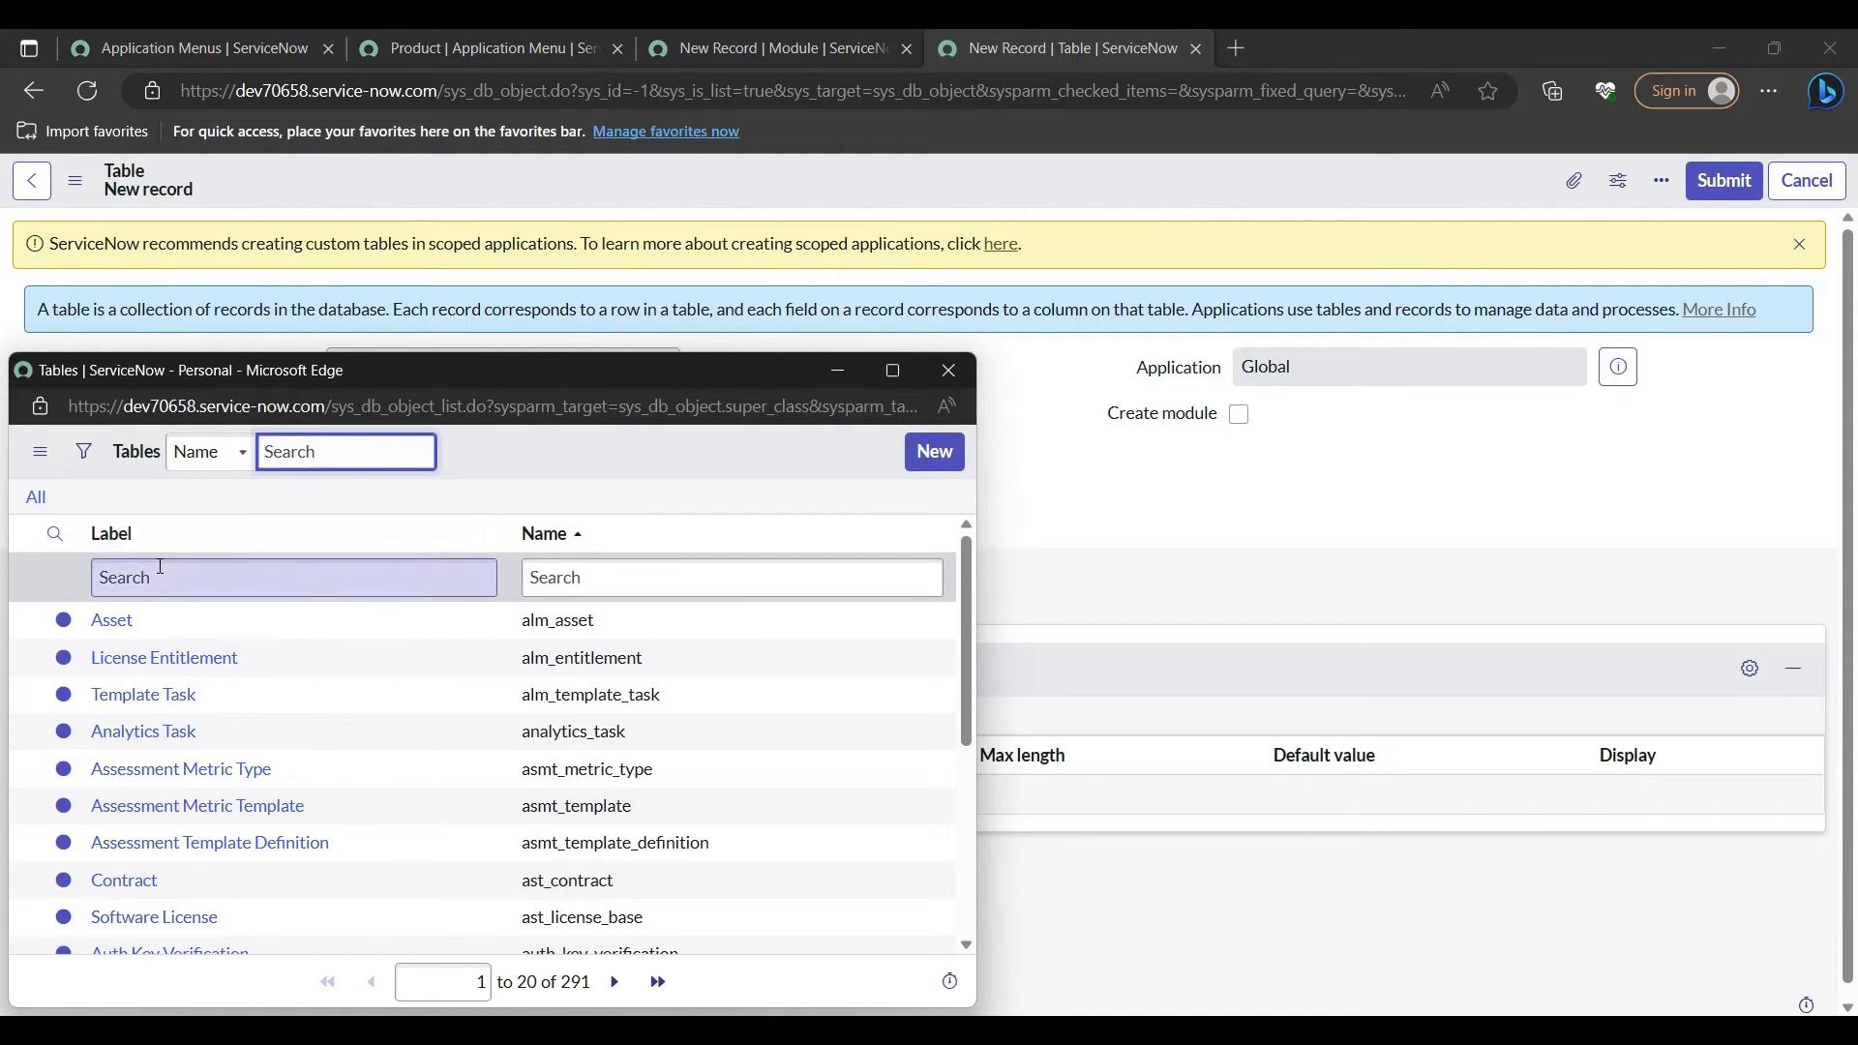
text(Task)
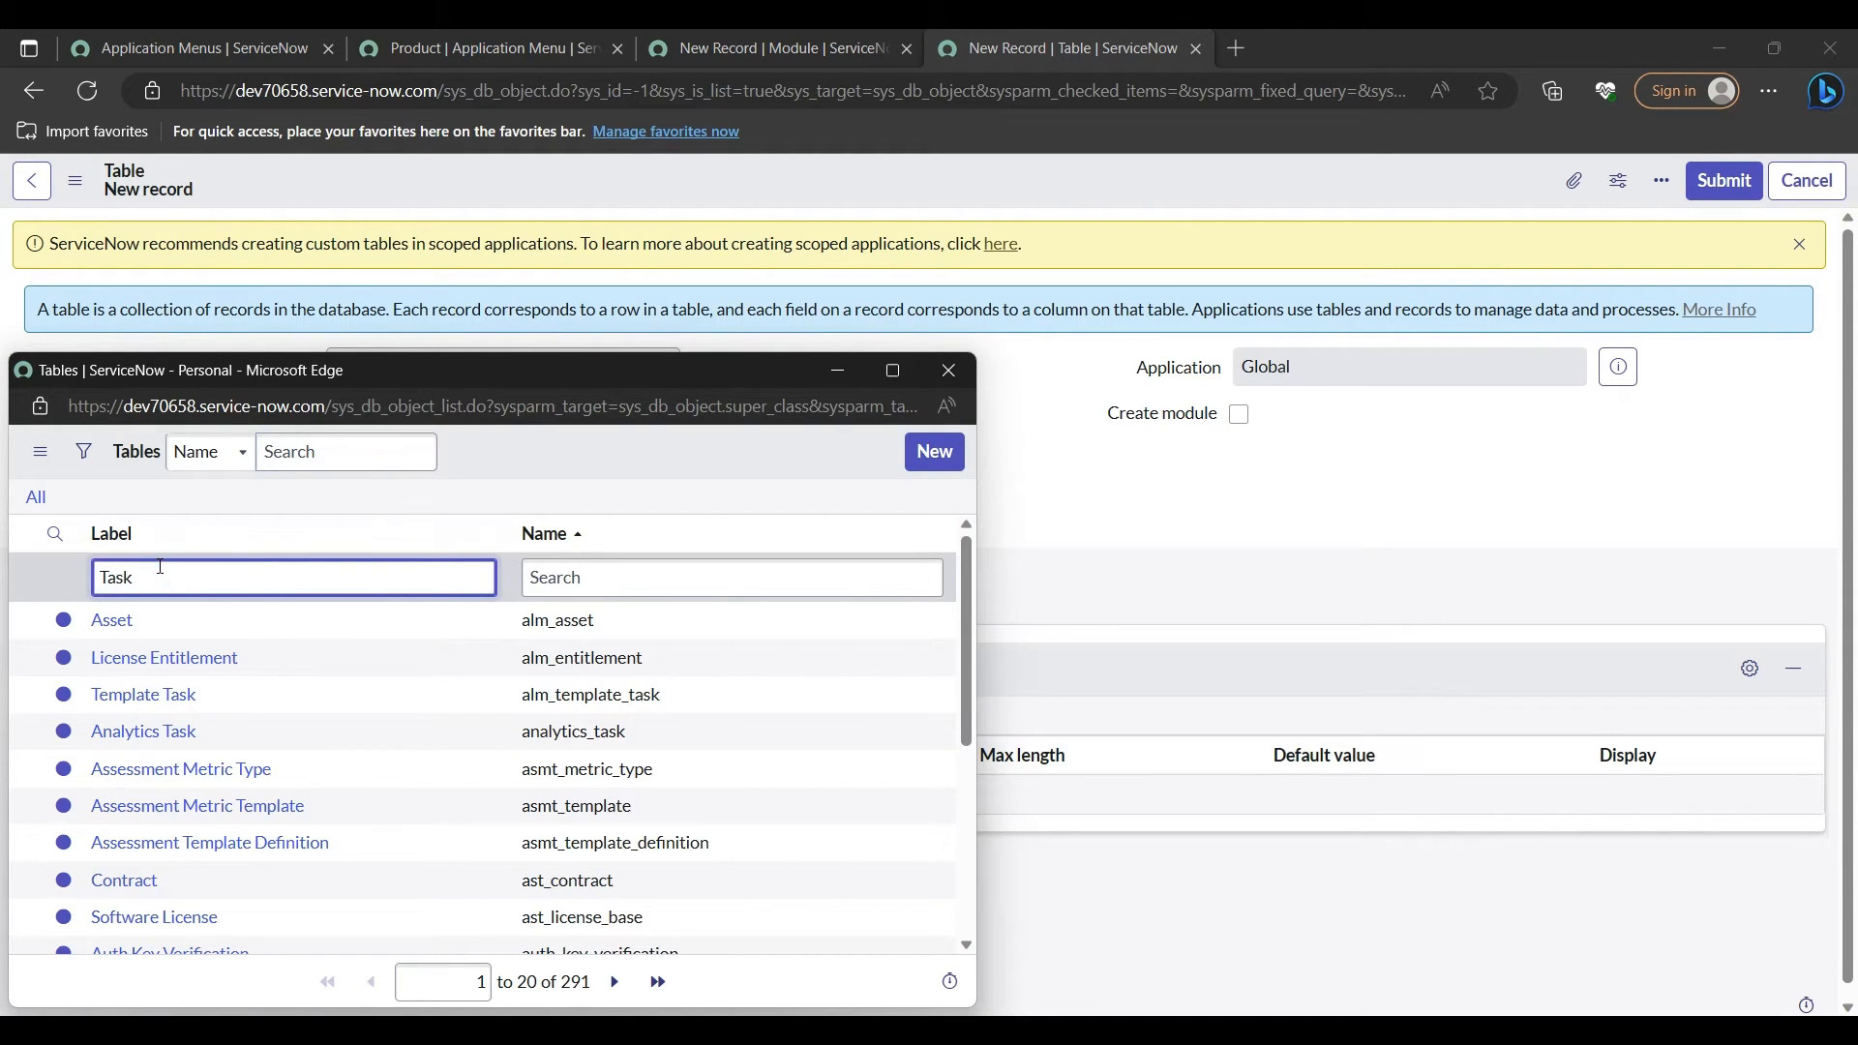
key(Return)
click(99, 621)
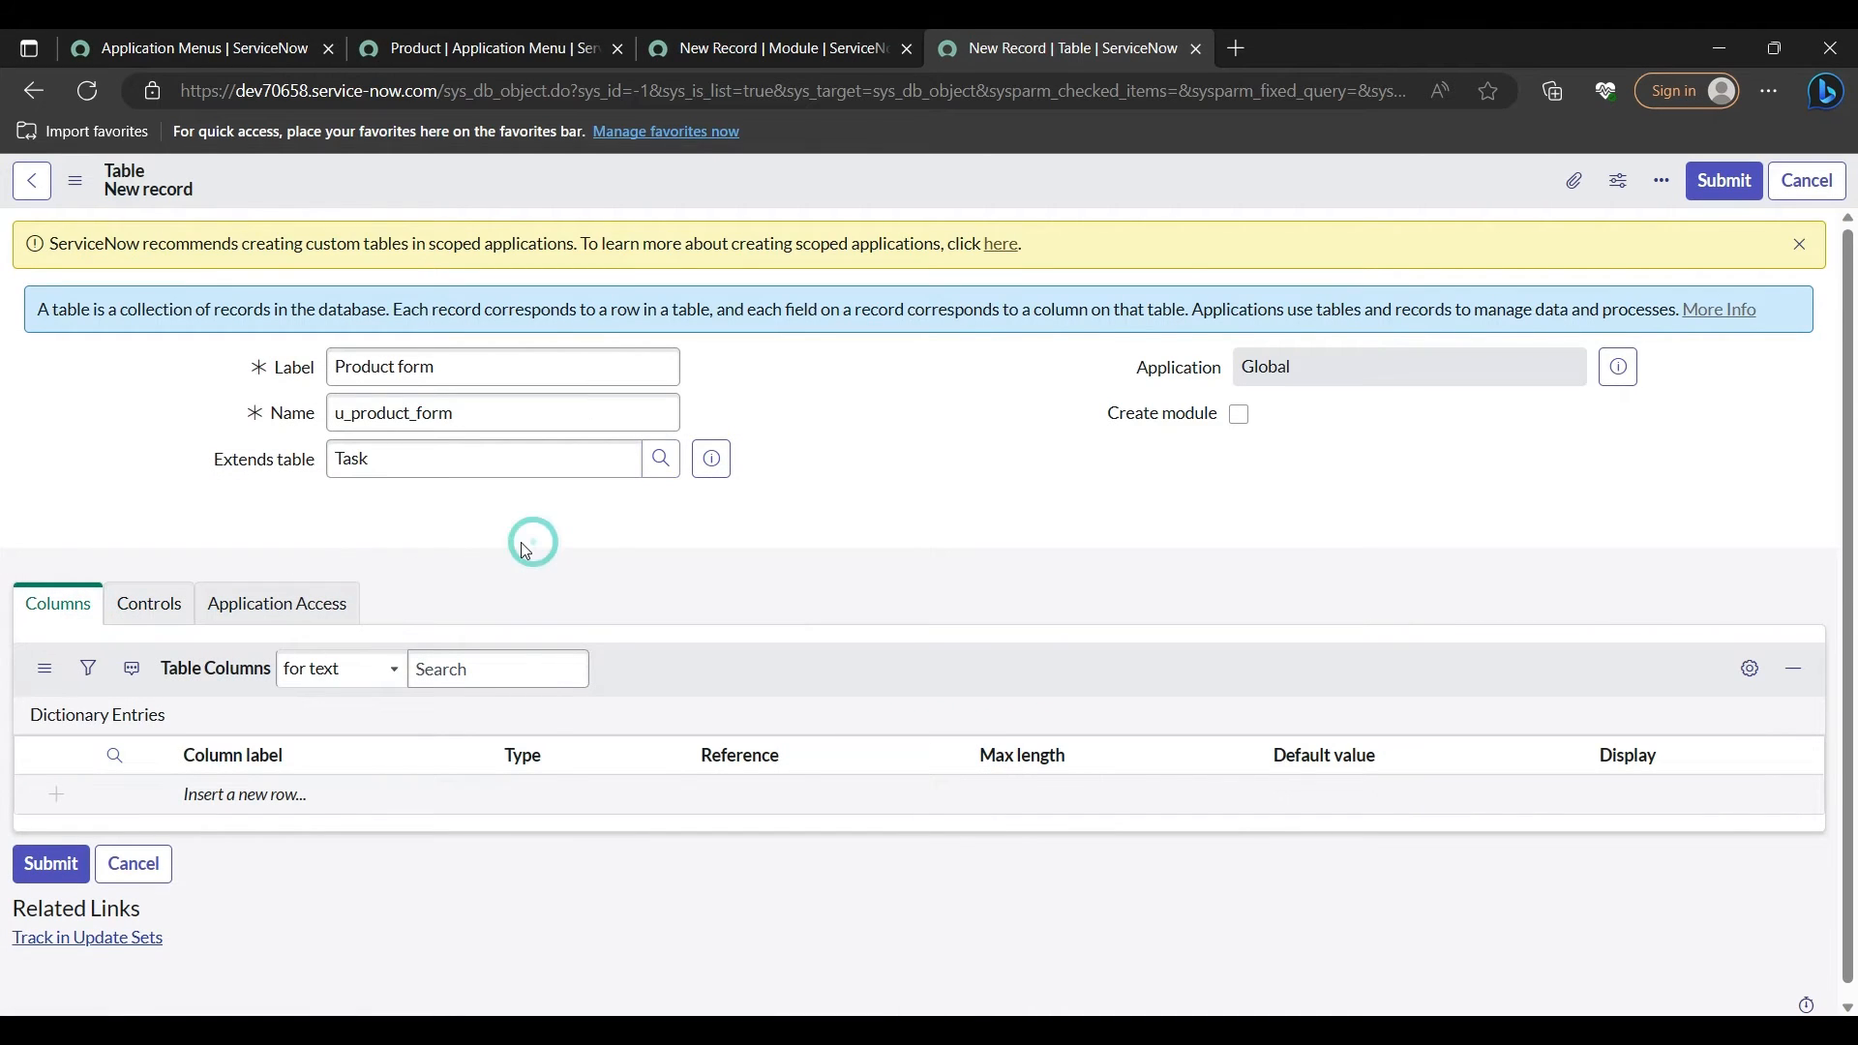
Step: Turn on auto-numbering with the prefix PRODUCT in the table's controls and save the table record
click(150, 603)
scroll(641, 618, down, 2)
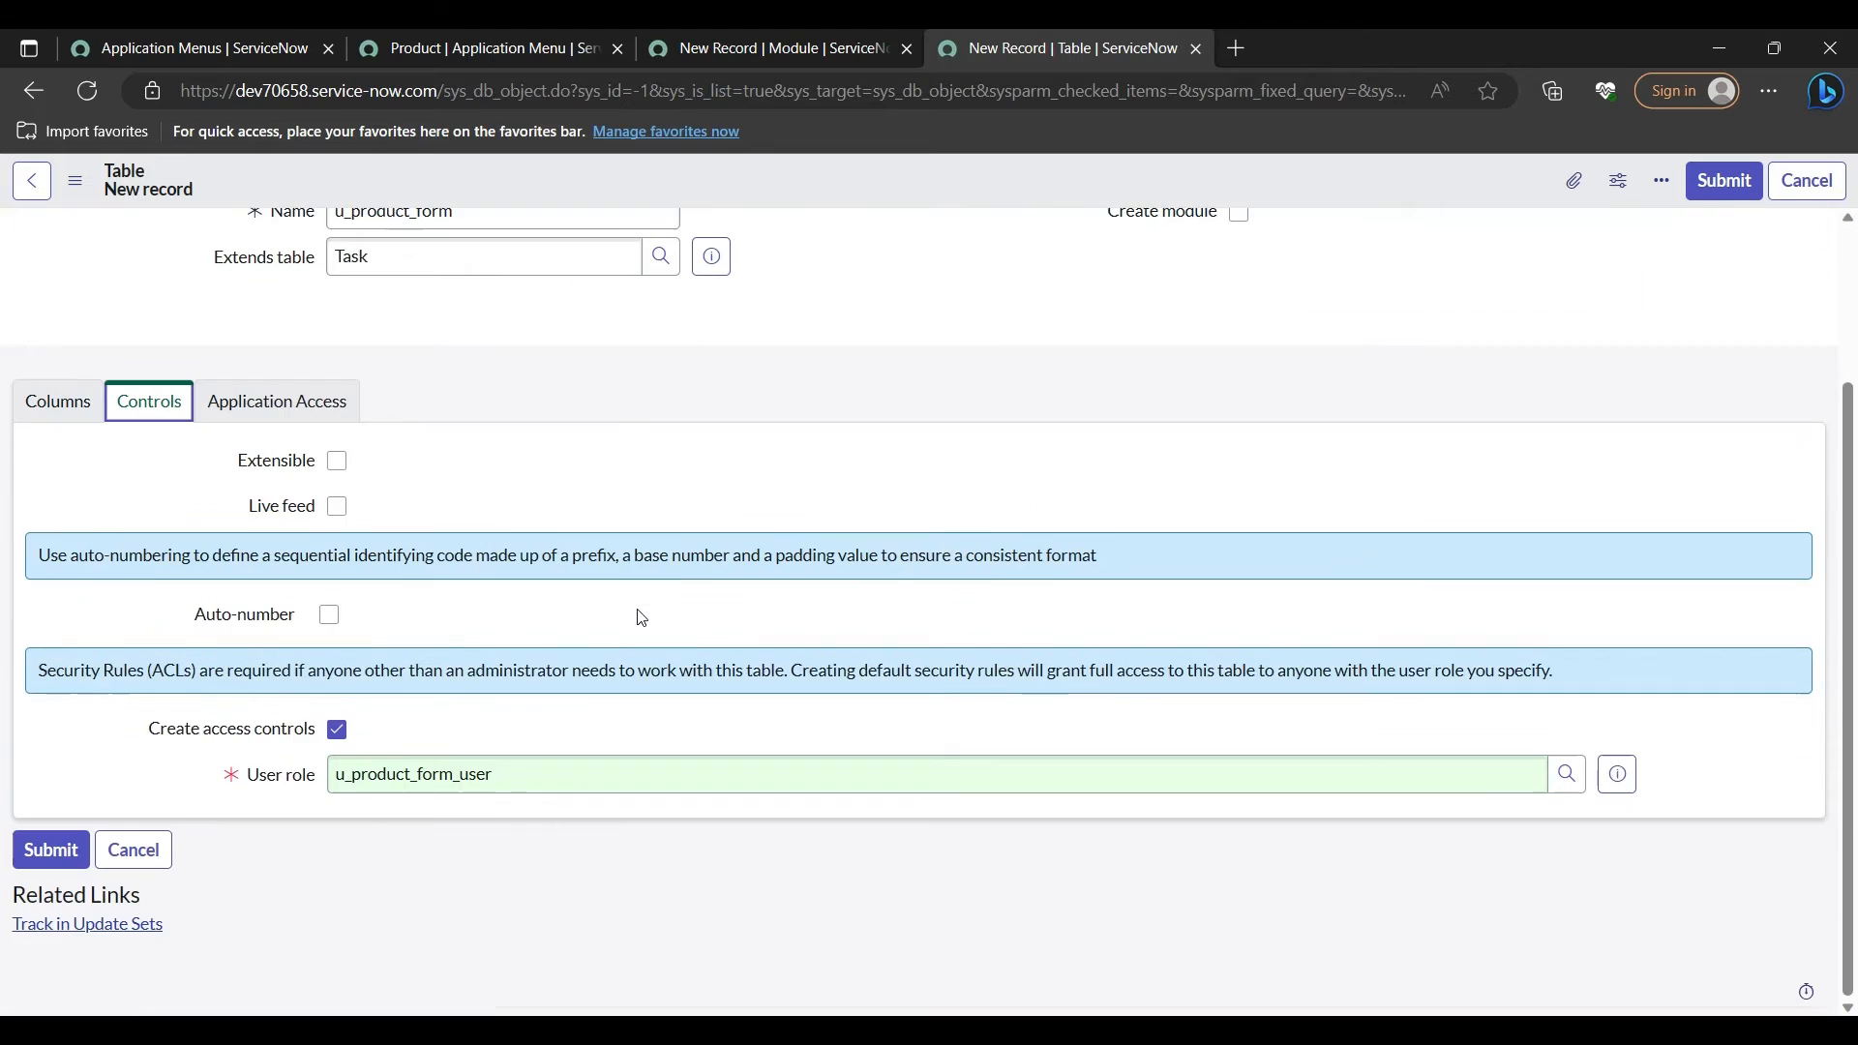
click(330, 615)
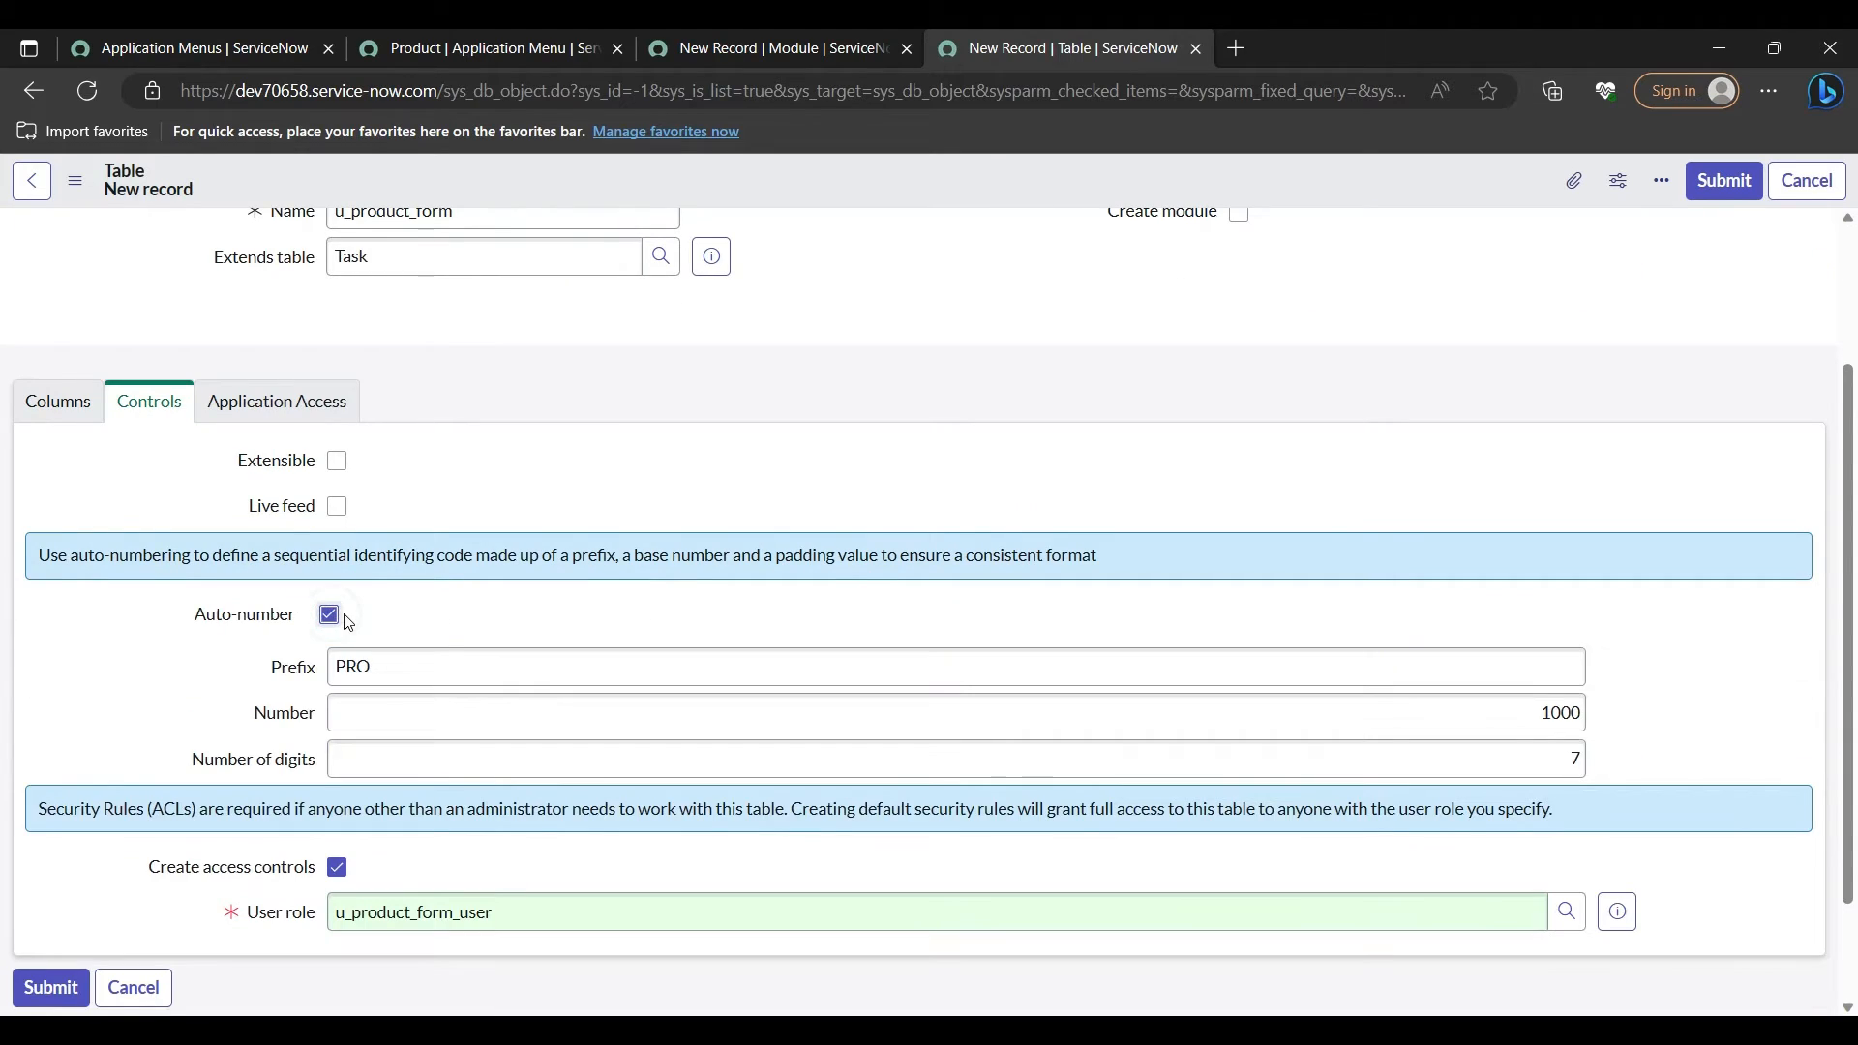
click(365, 676)
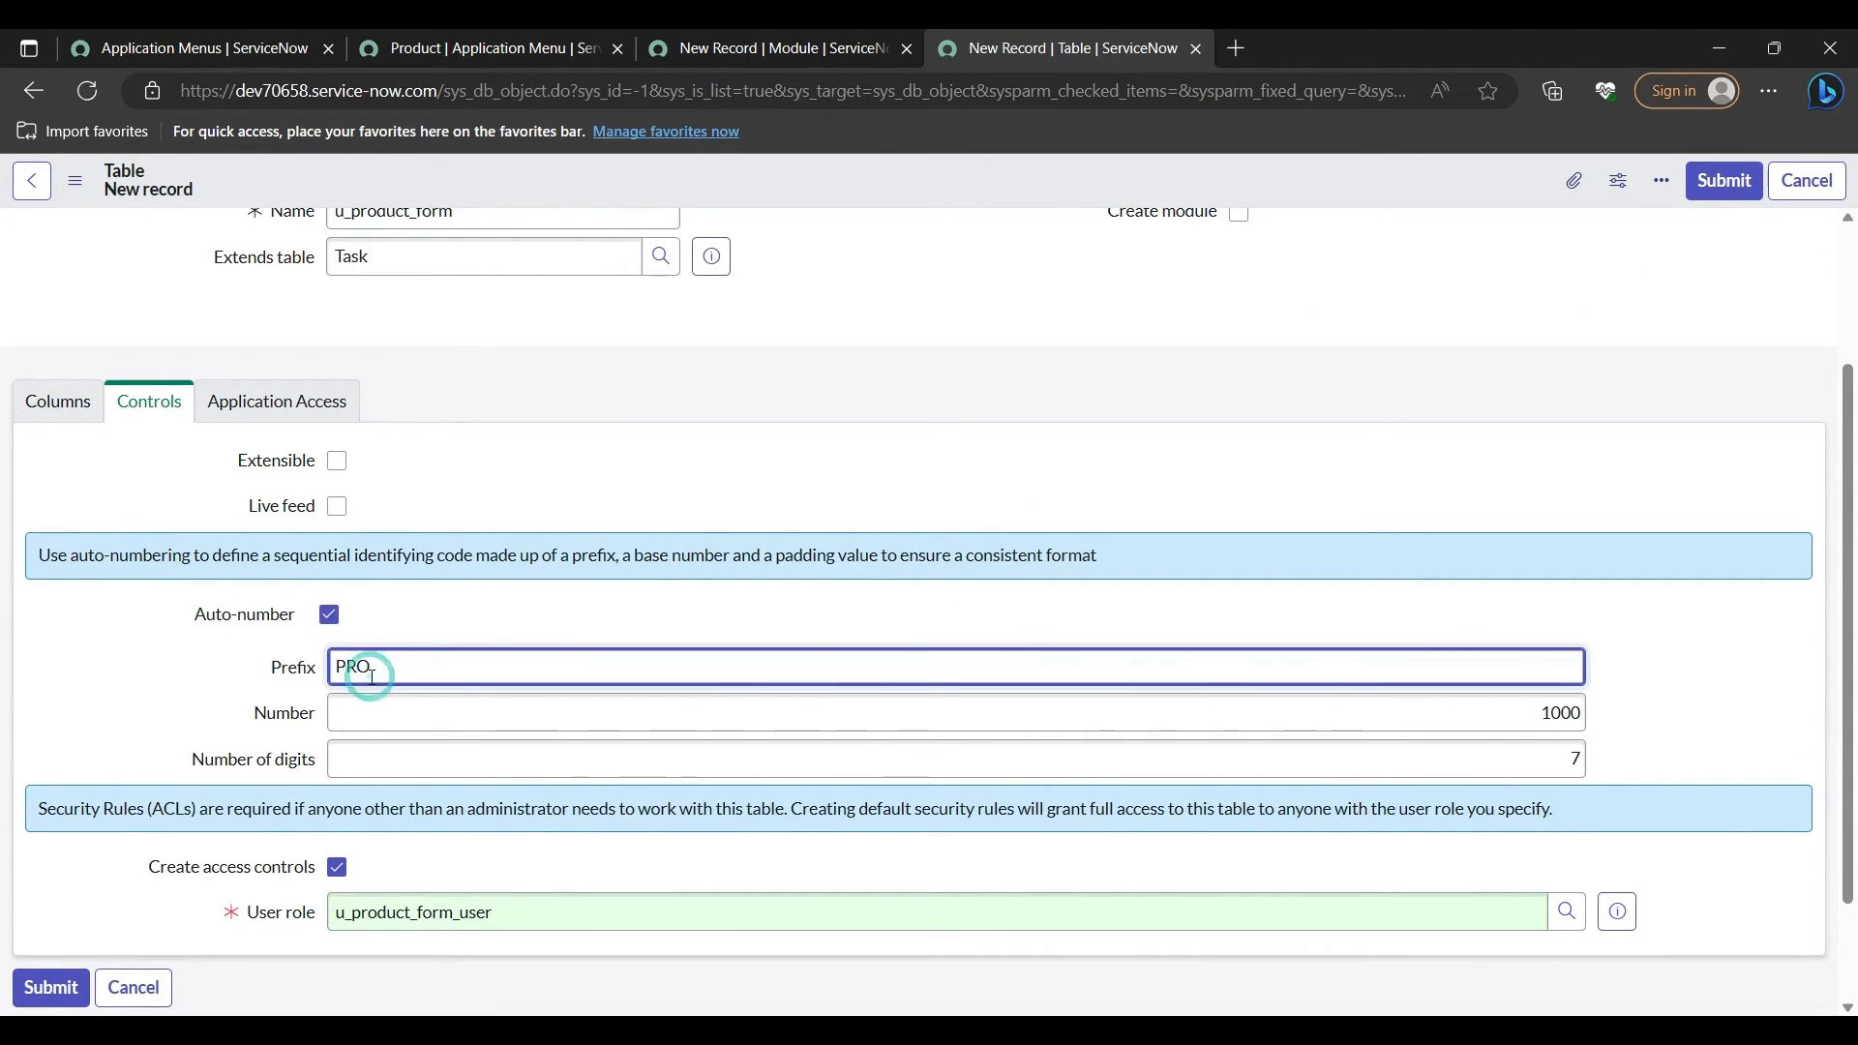
text(DUCT)
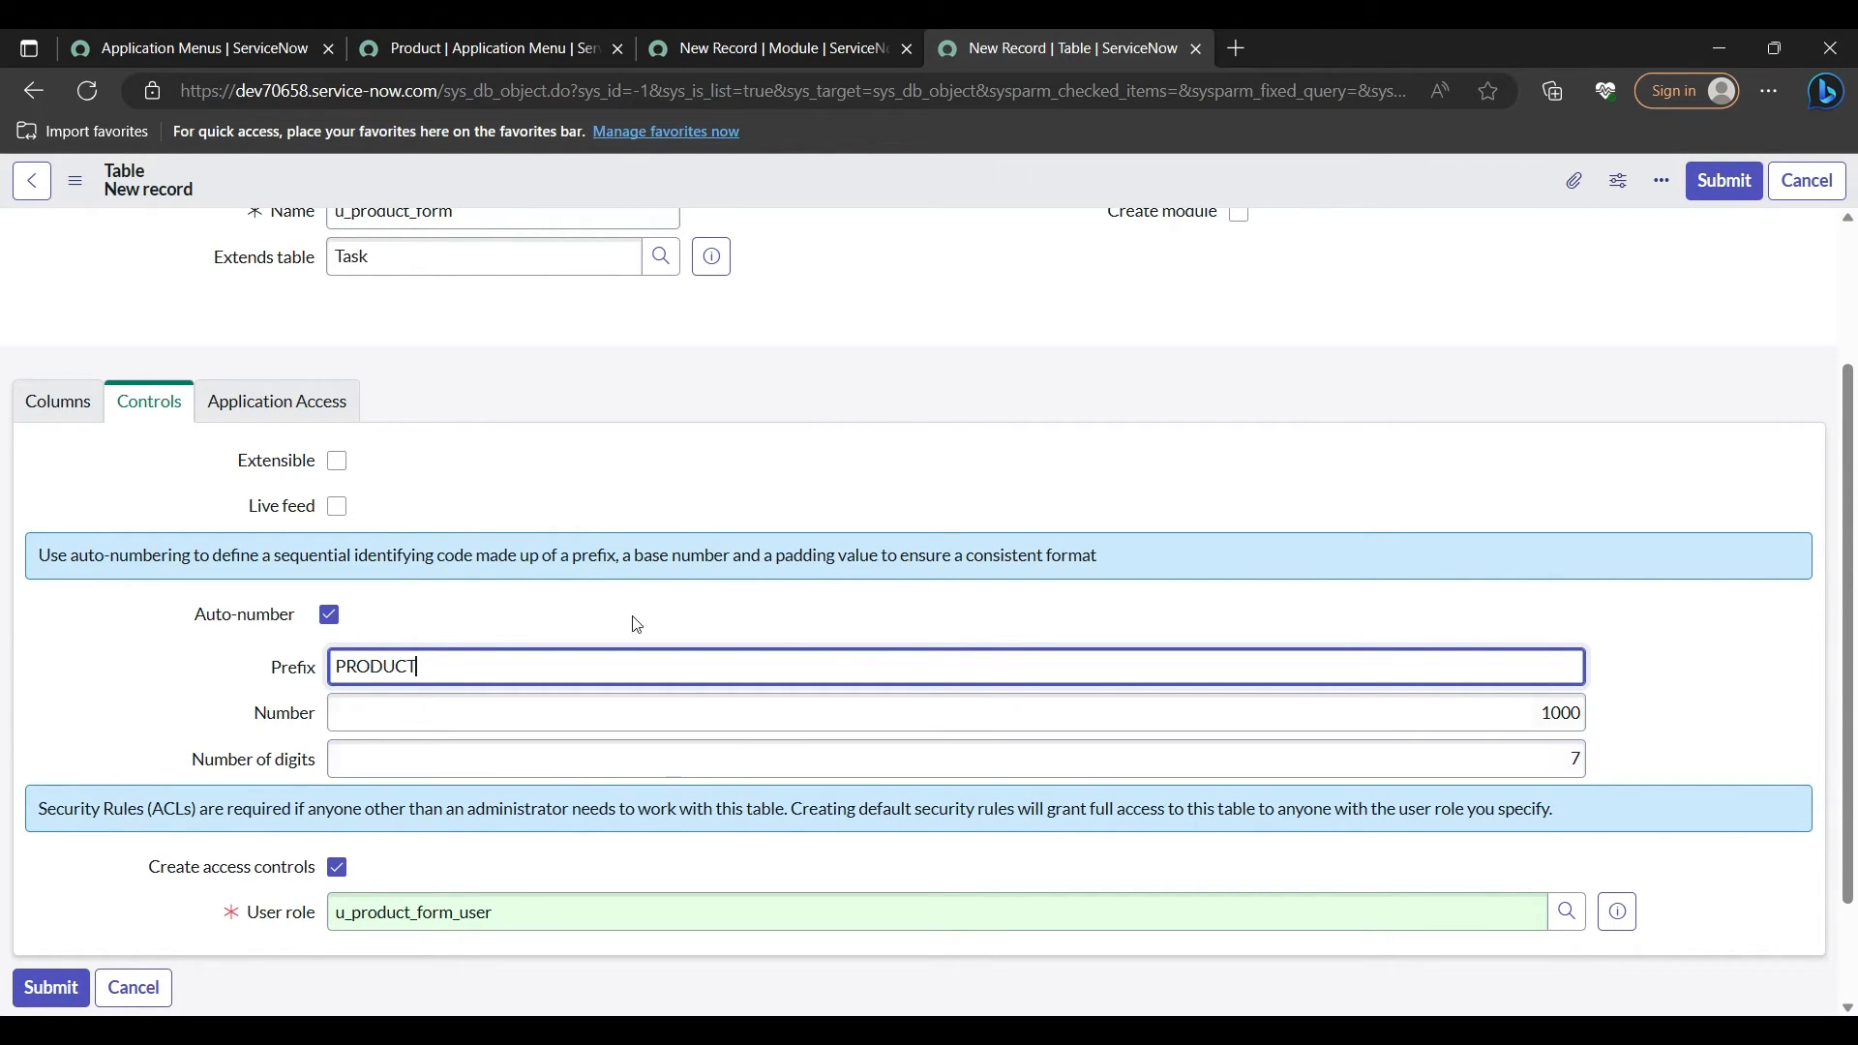
scroll(630, 517, up, 3)
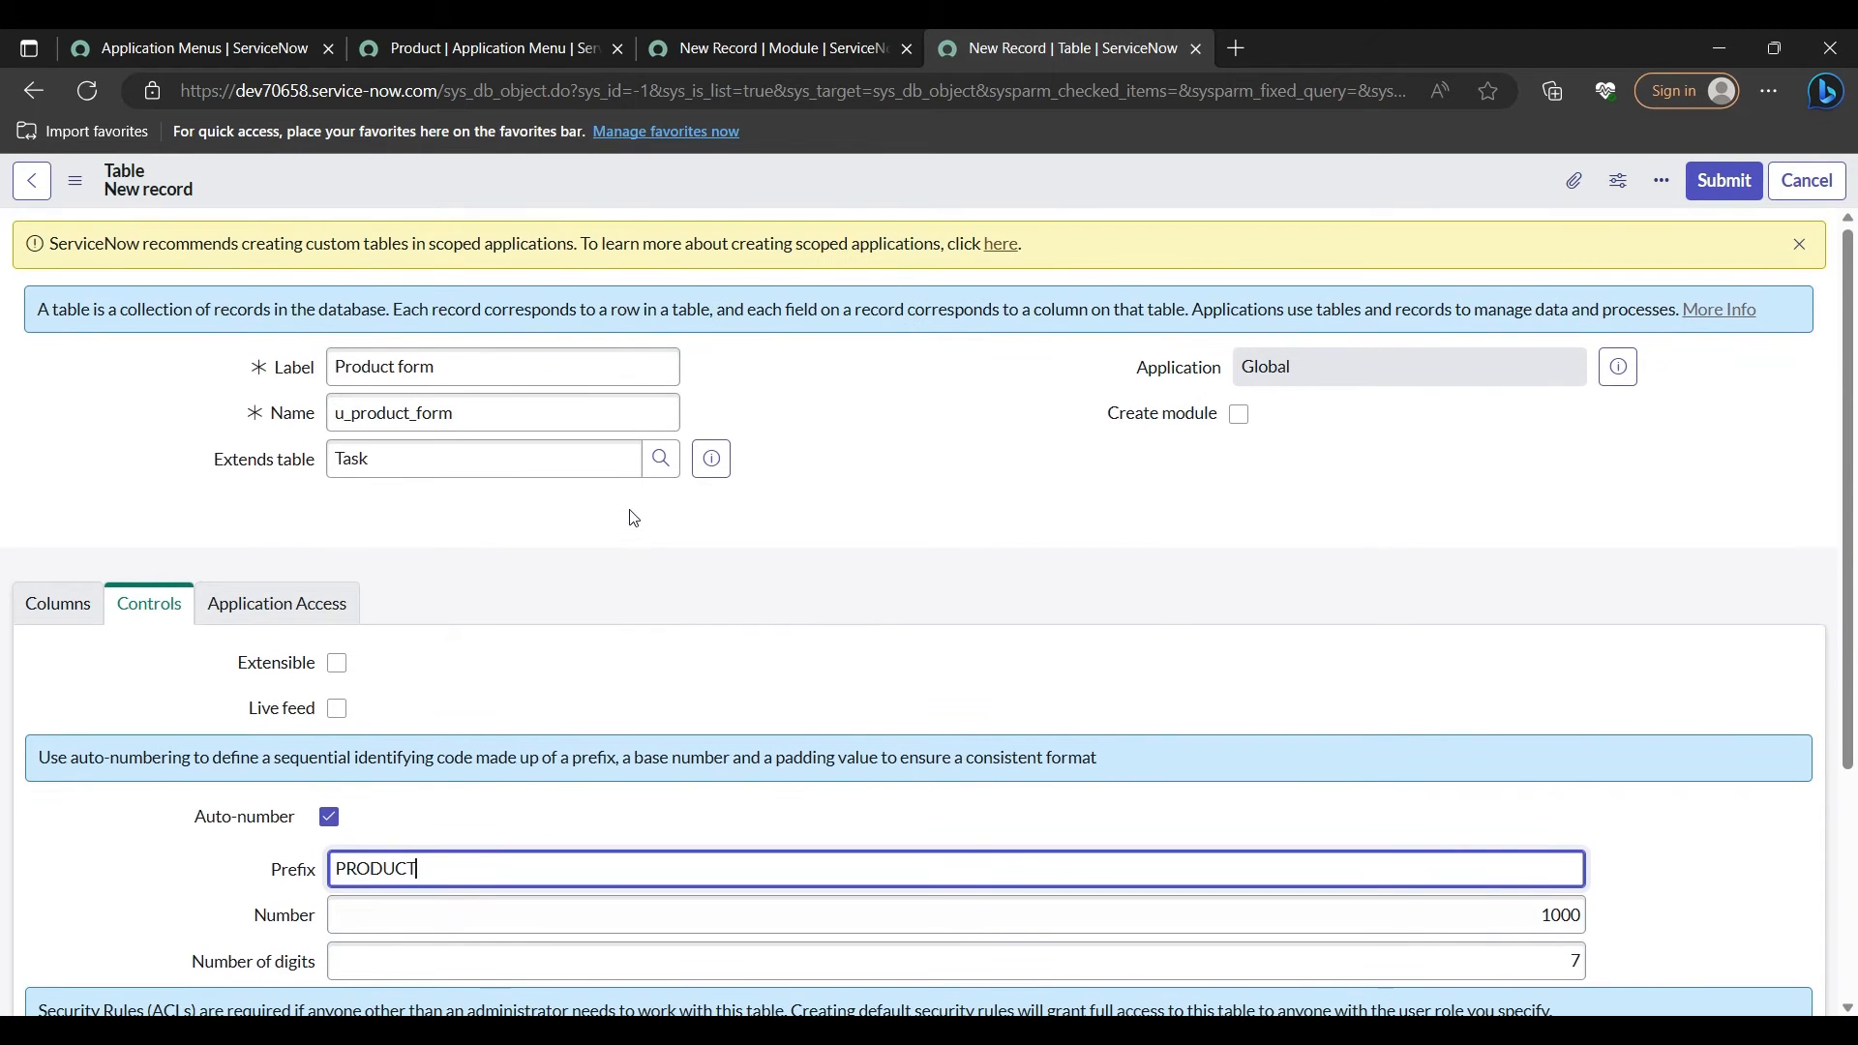
right_click(780, 194)
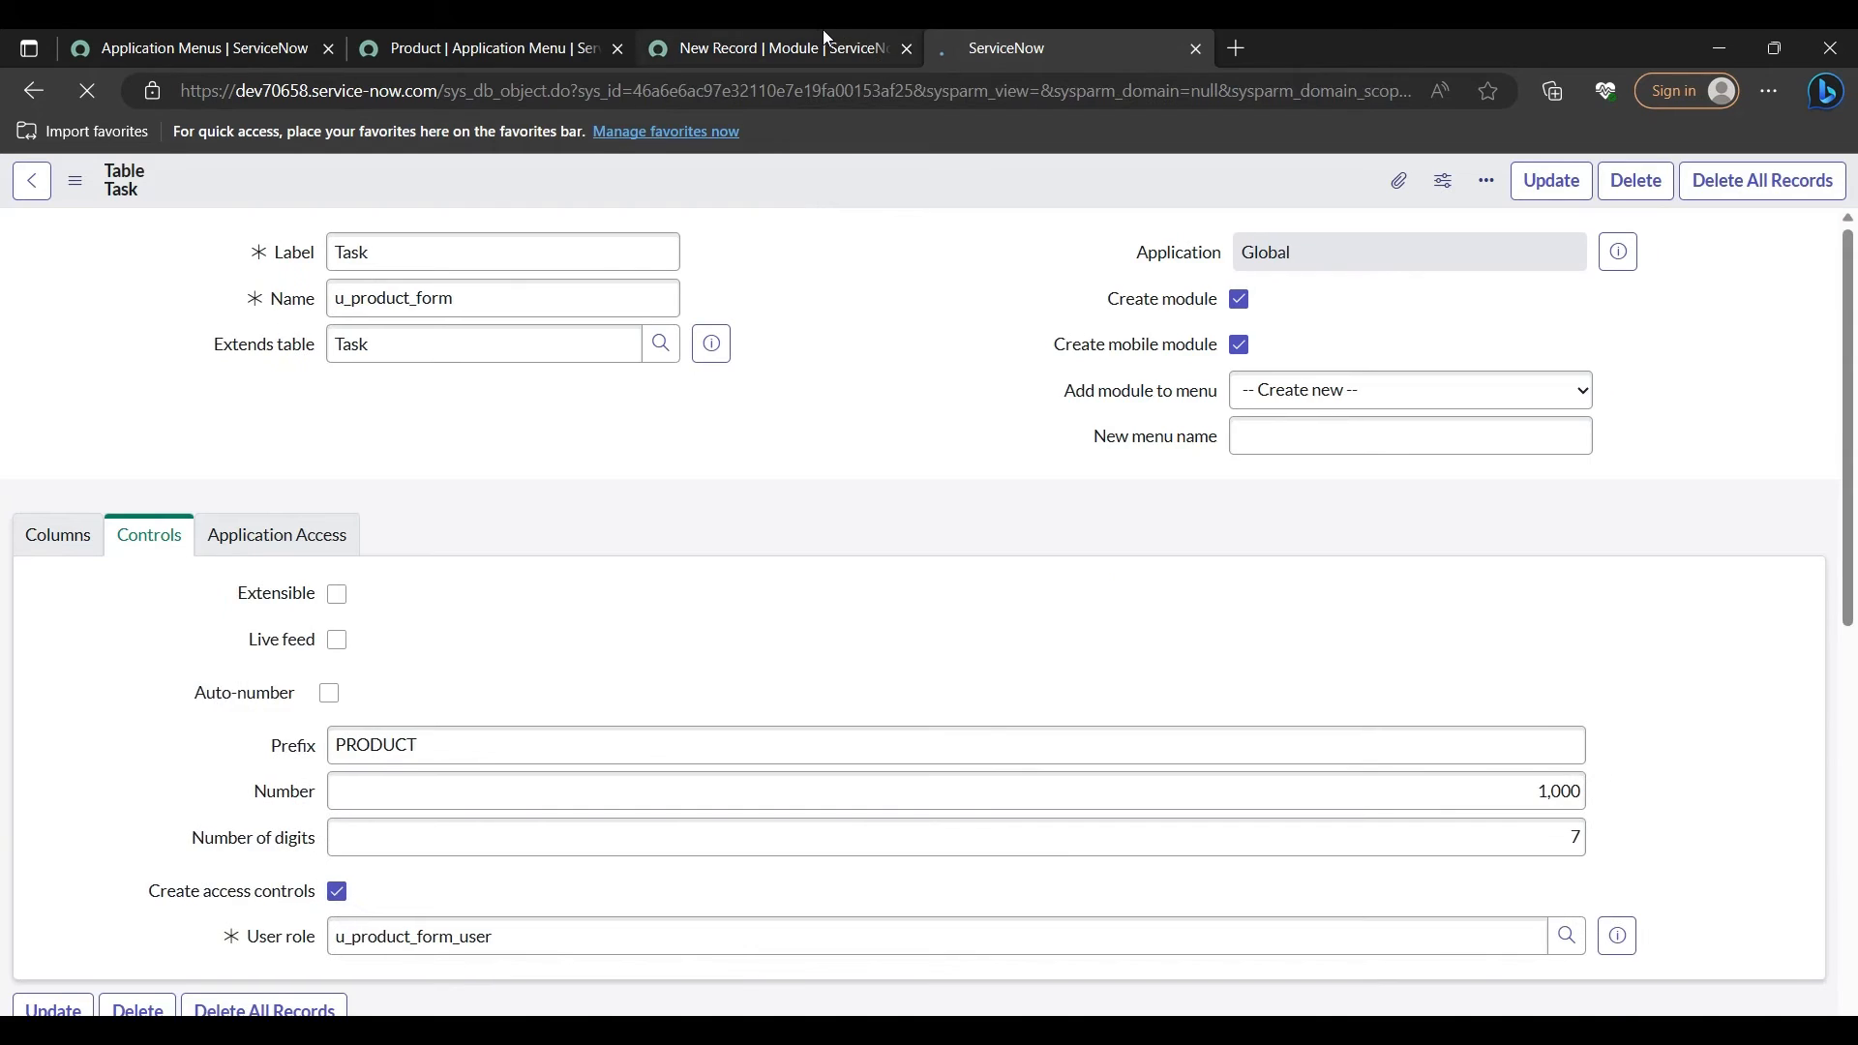
Step: Return to the new module record, reload its blank form and title the module "Create New"
click(817, 41)
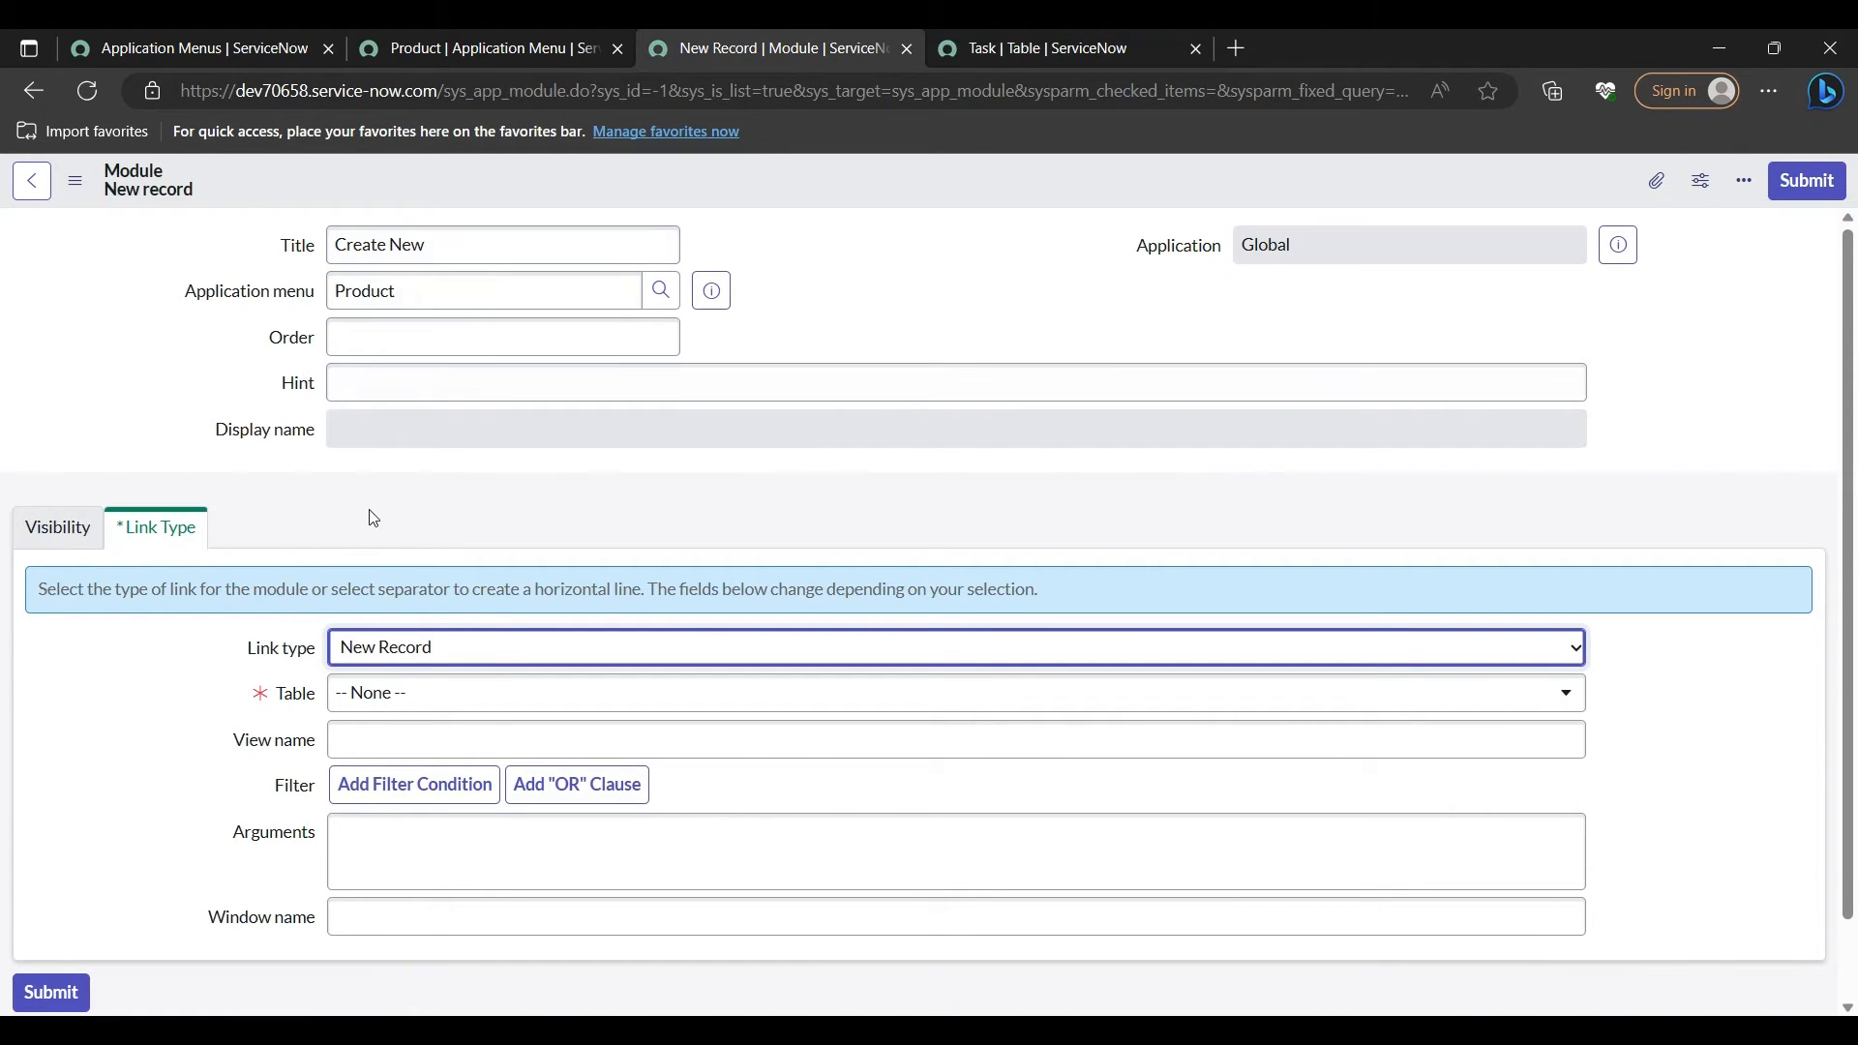
click(91, 103)
key(Return)
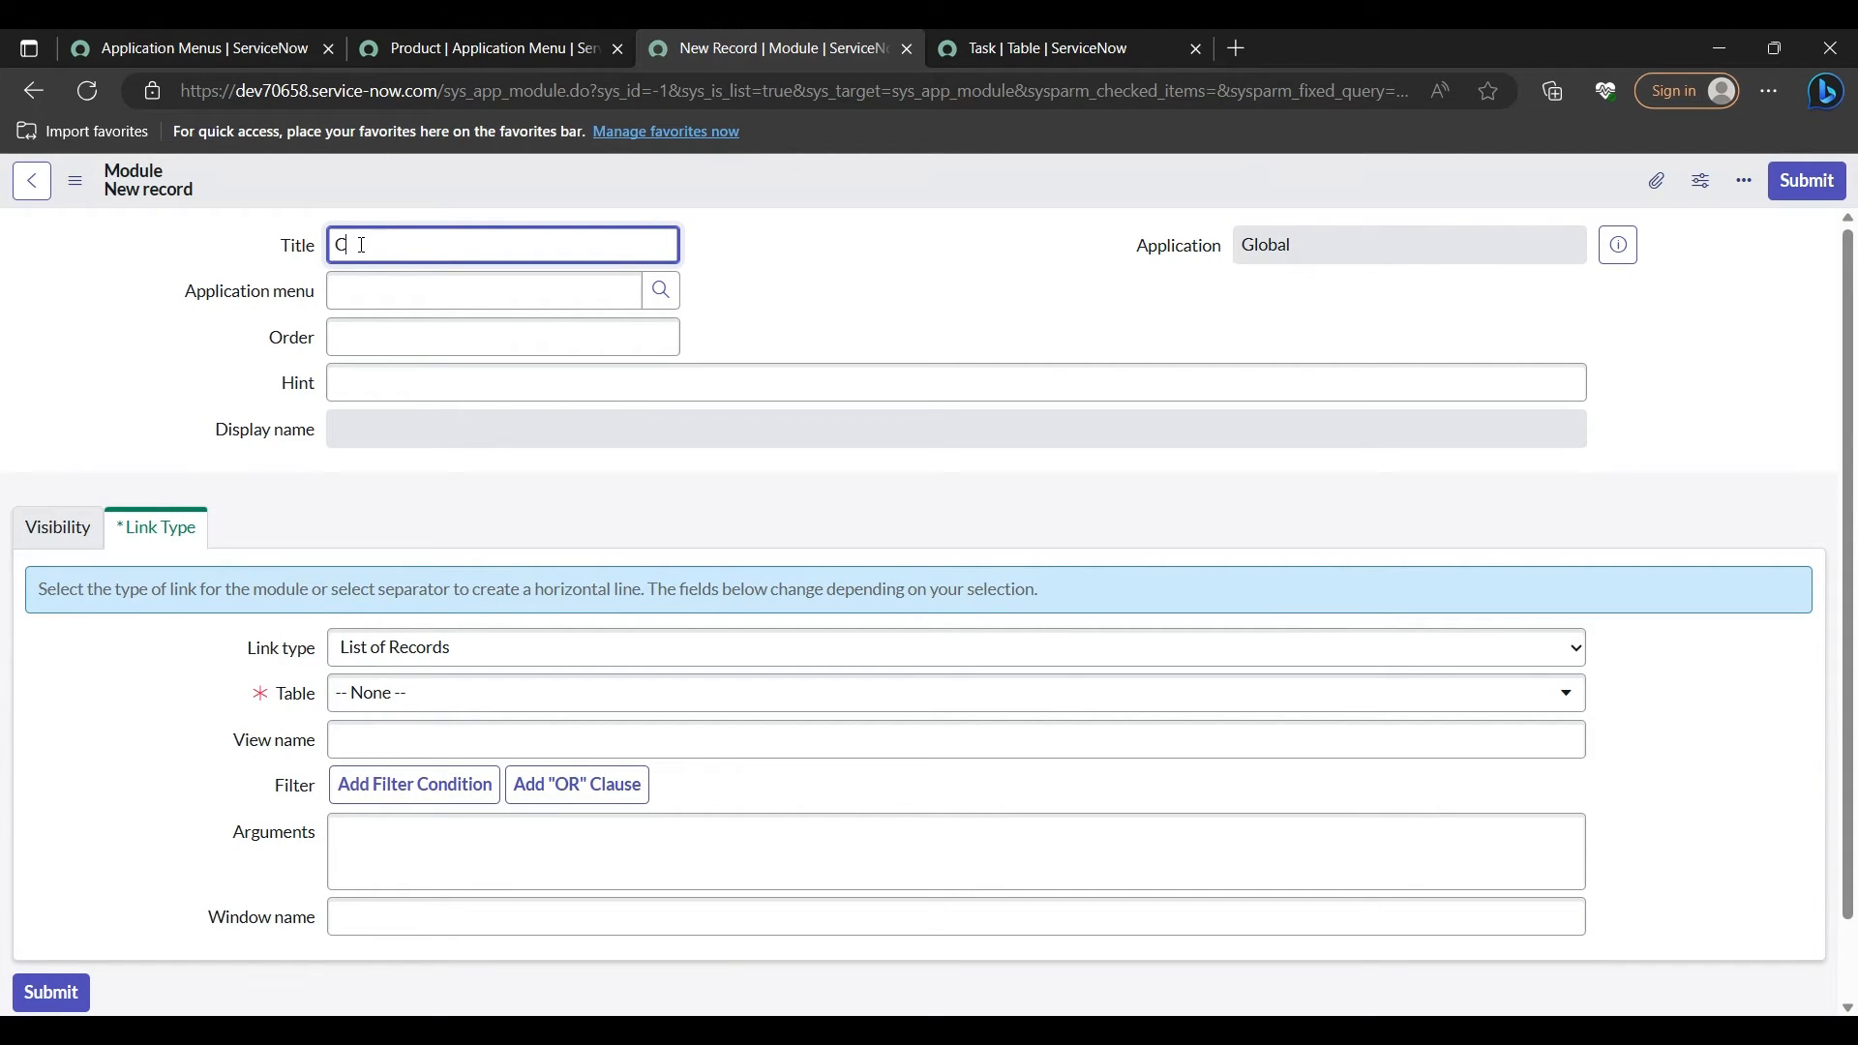
key(Tab)
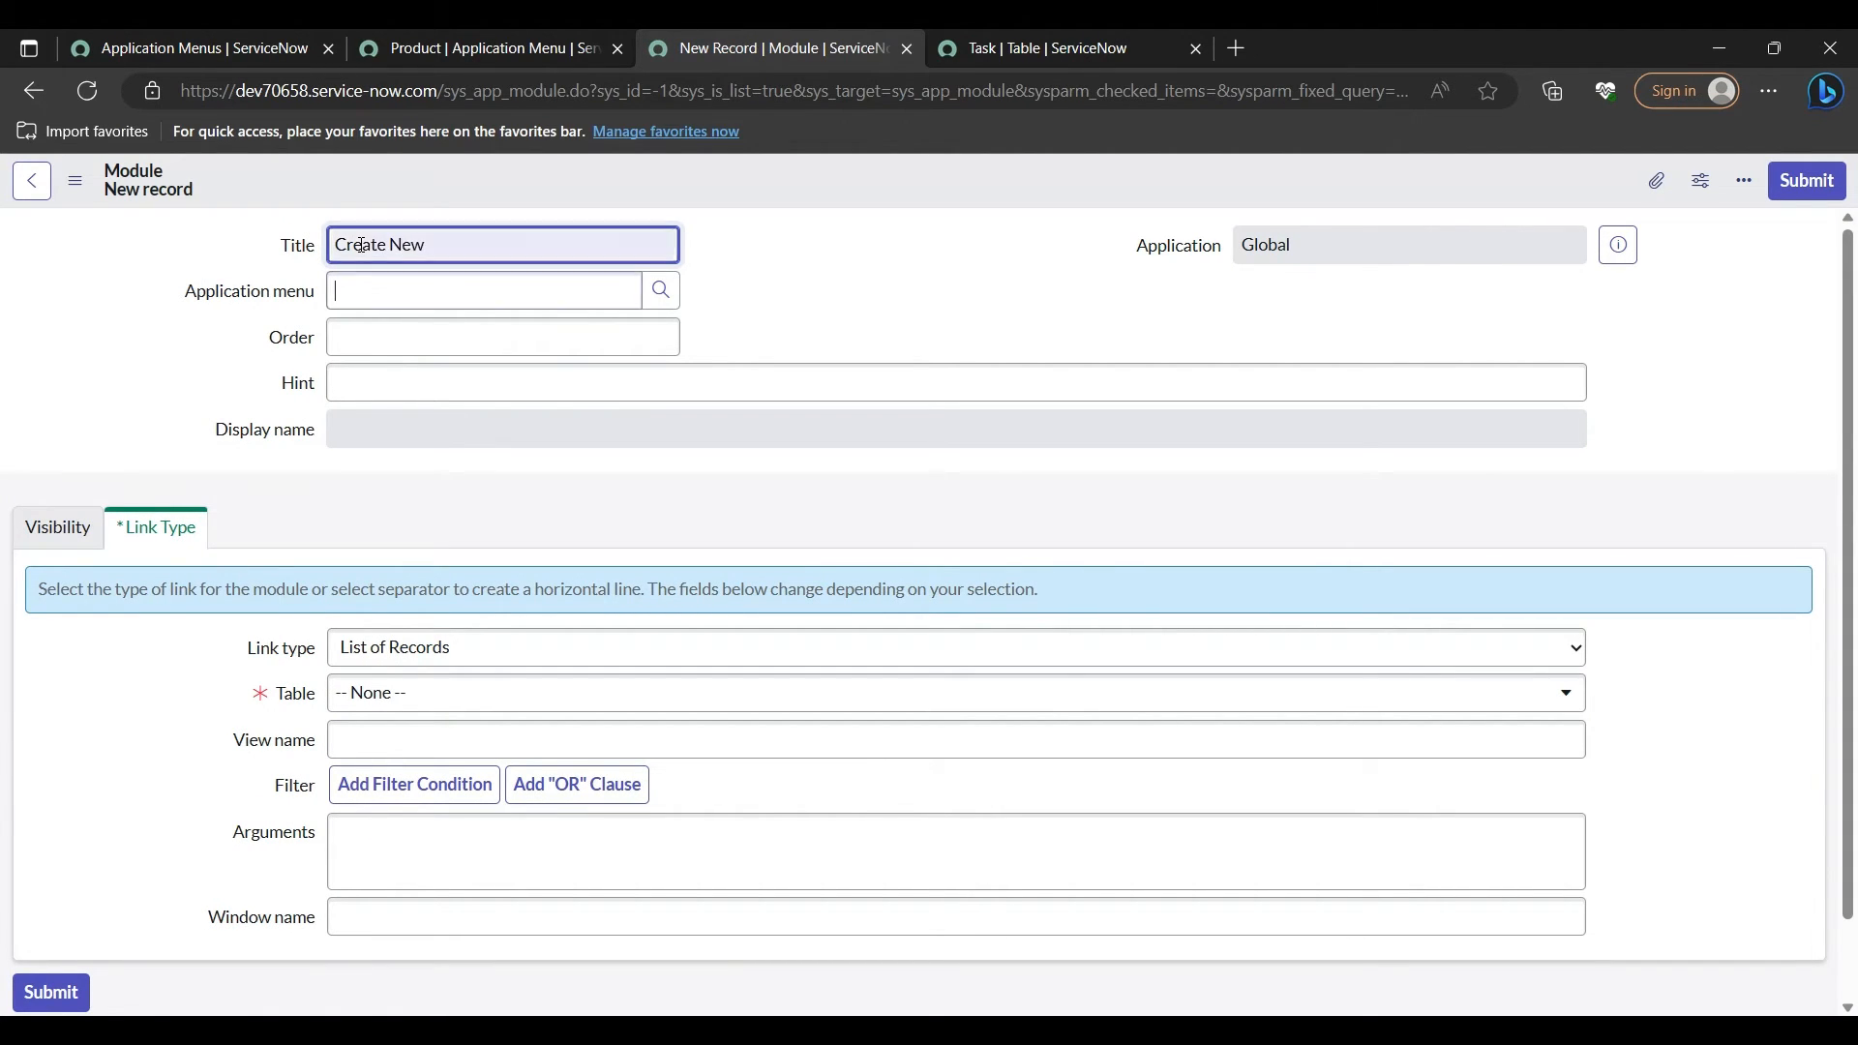
Step: Look up the Product application menu and assign it to the Create New module
click(666, 295)
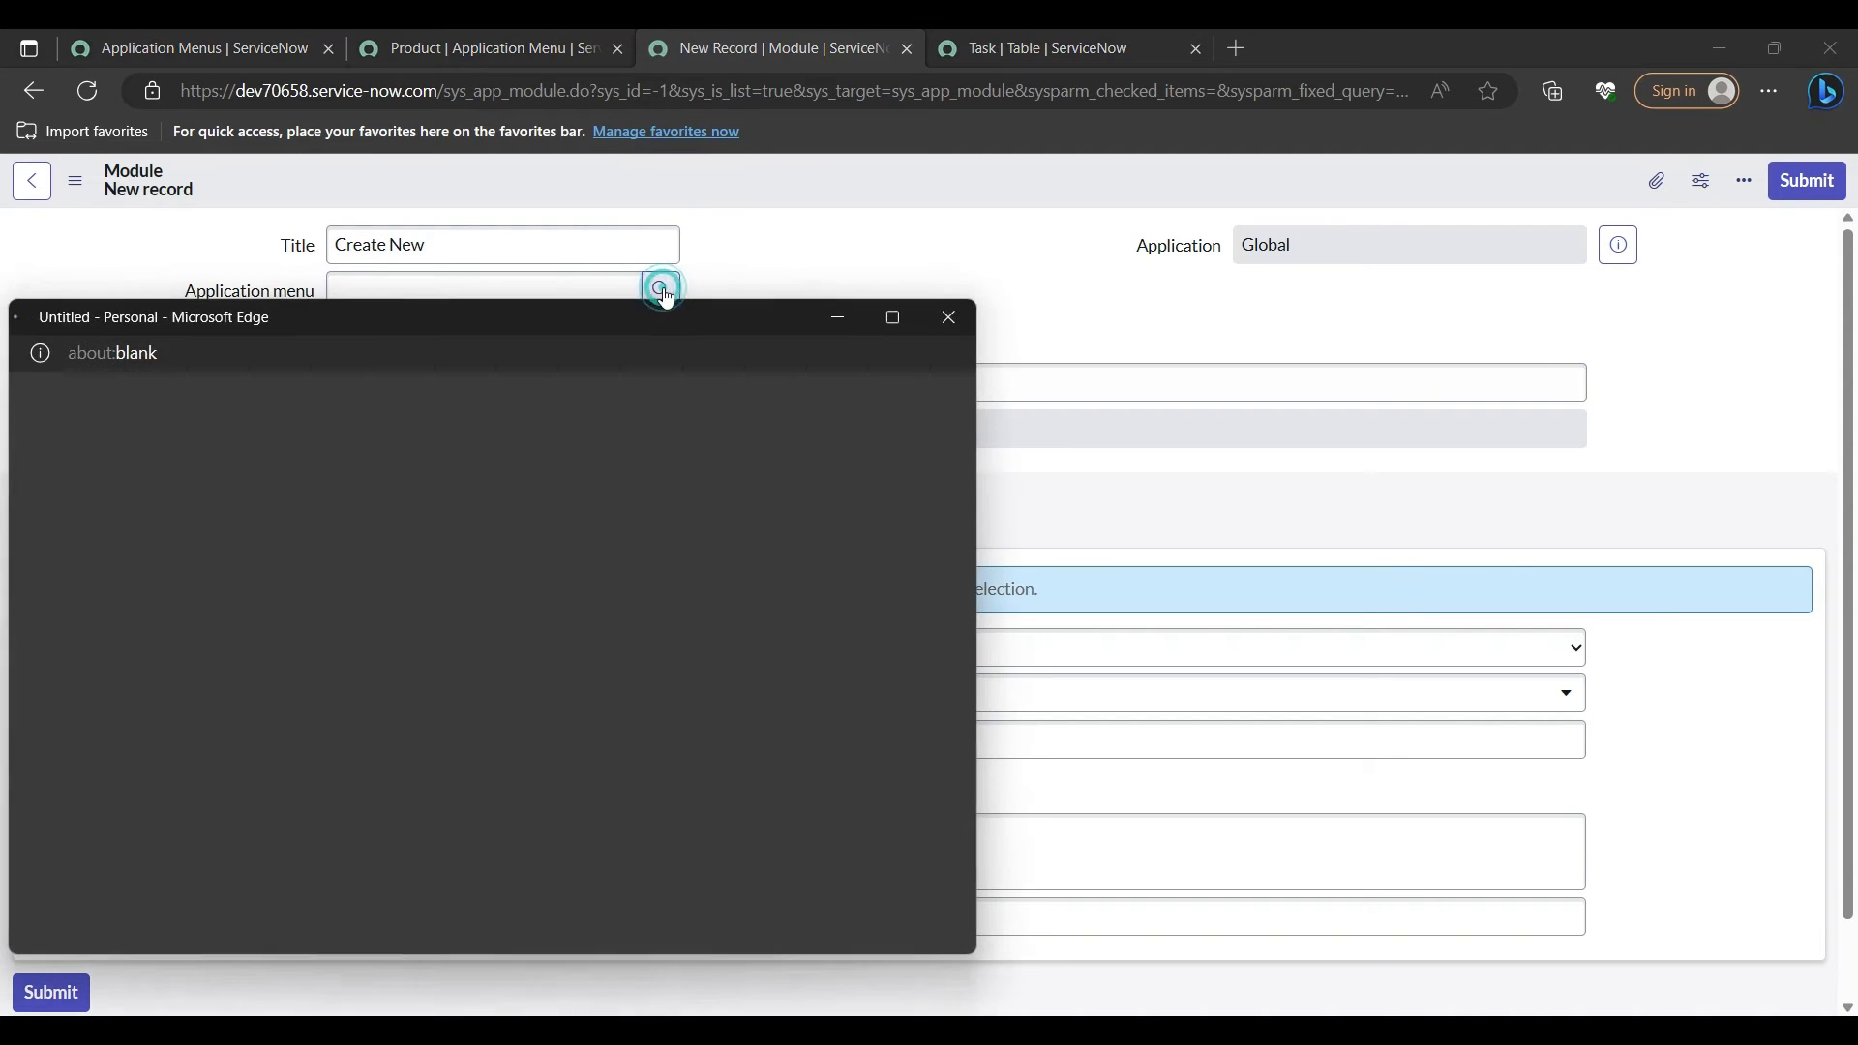
click(148, 531)
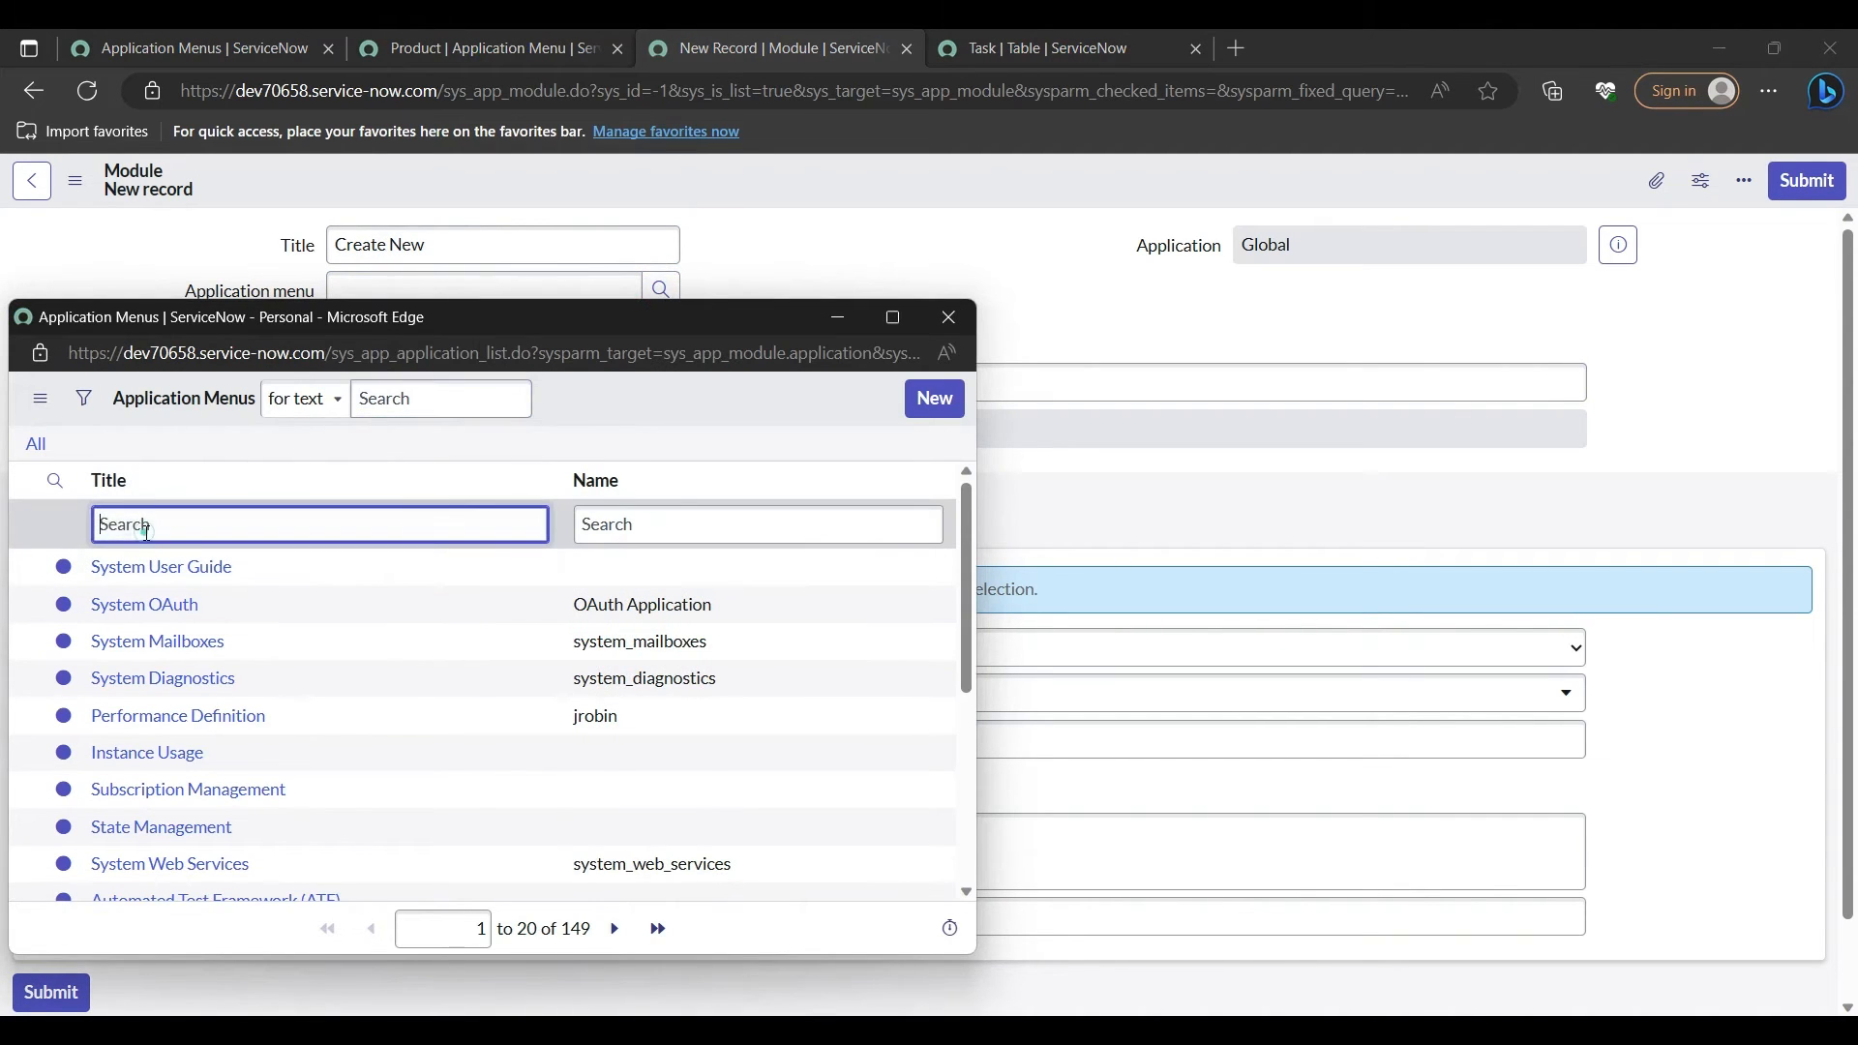
text(Product)
key(Return)
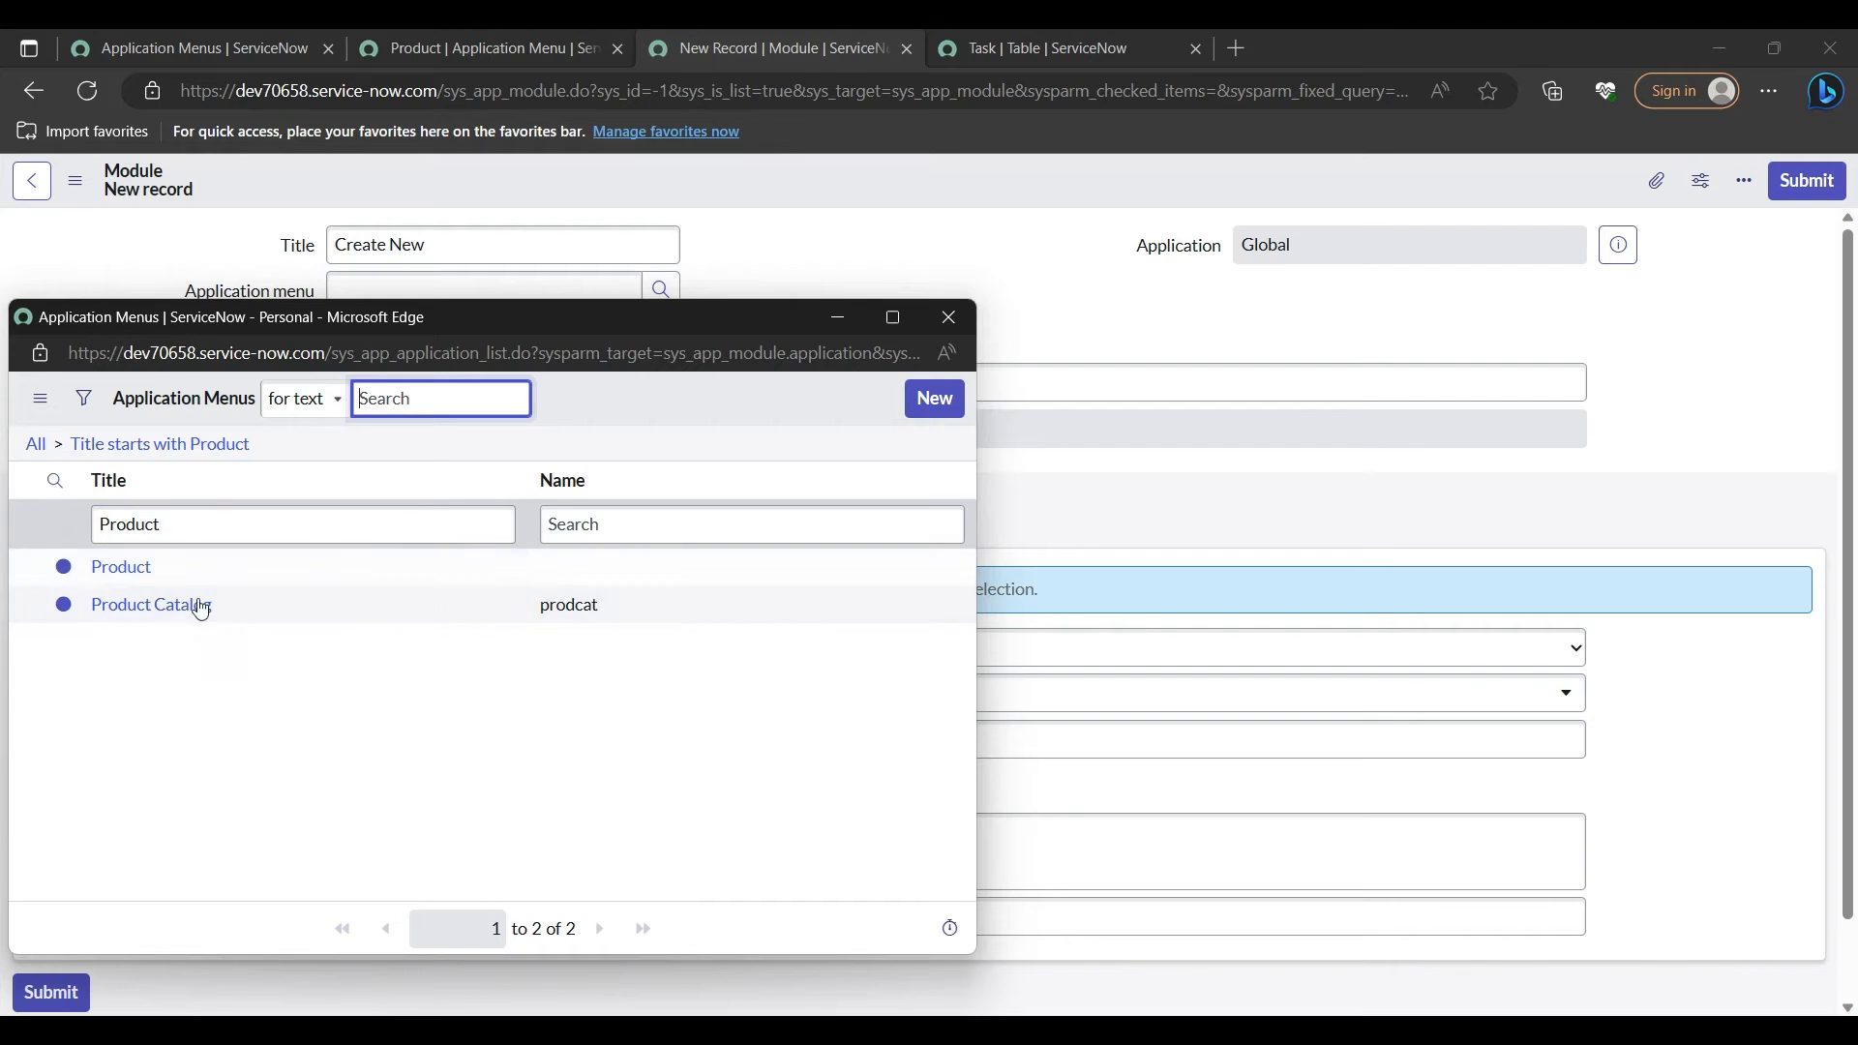
click(136, 571)
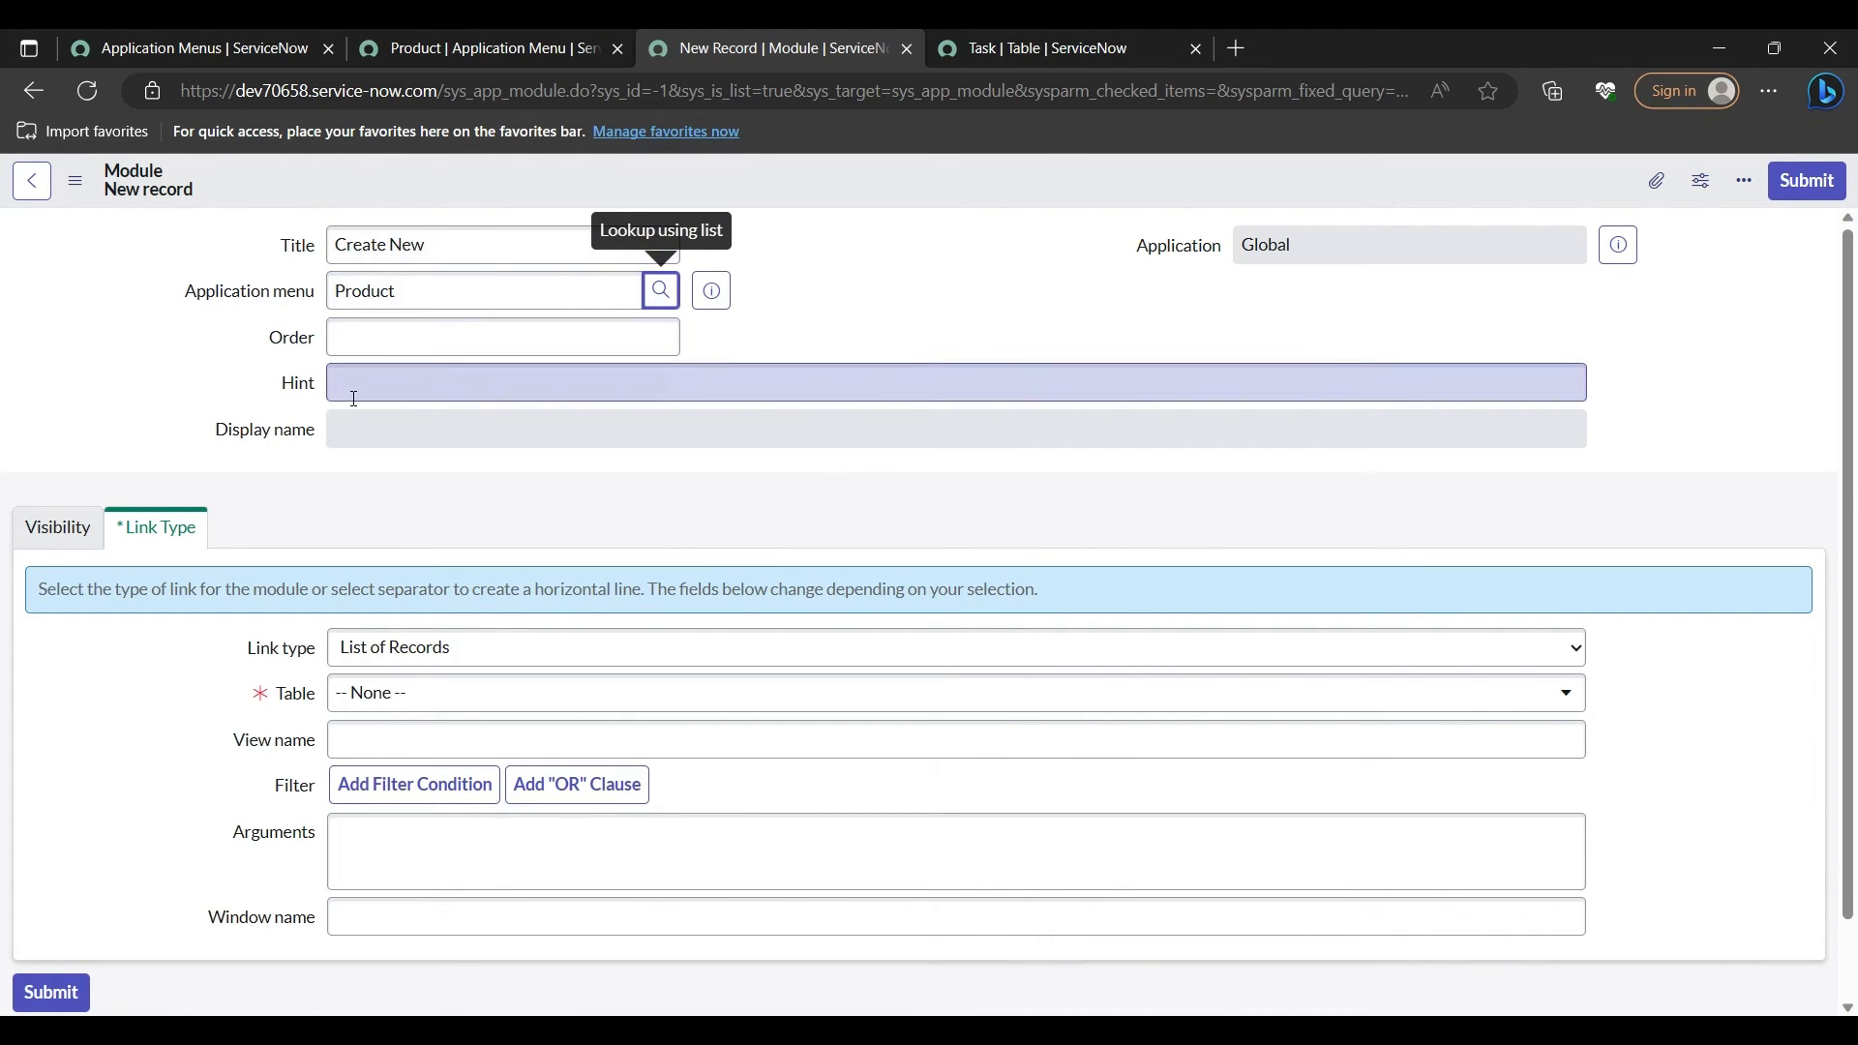
Step: Set the Create New module's link type to New Record with the table u_product_form, and save the record
click(363, 648)
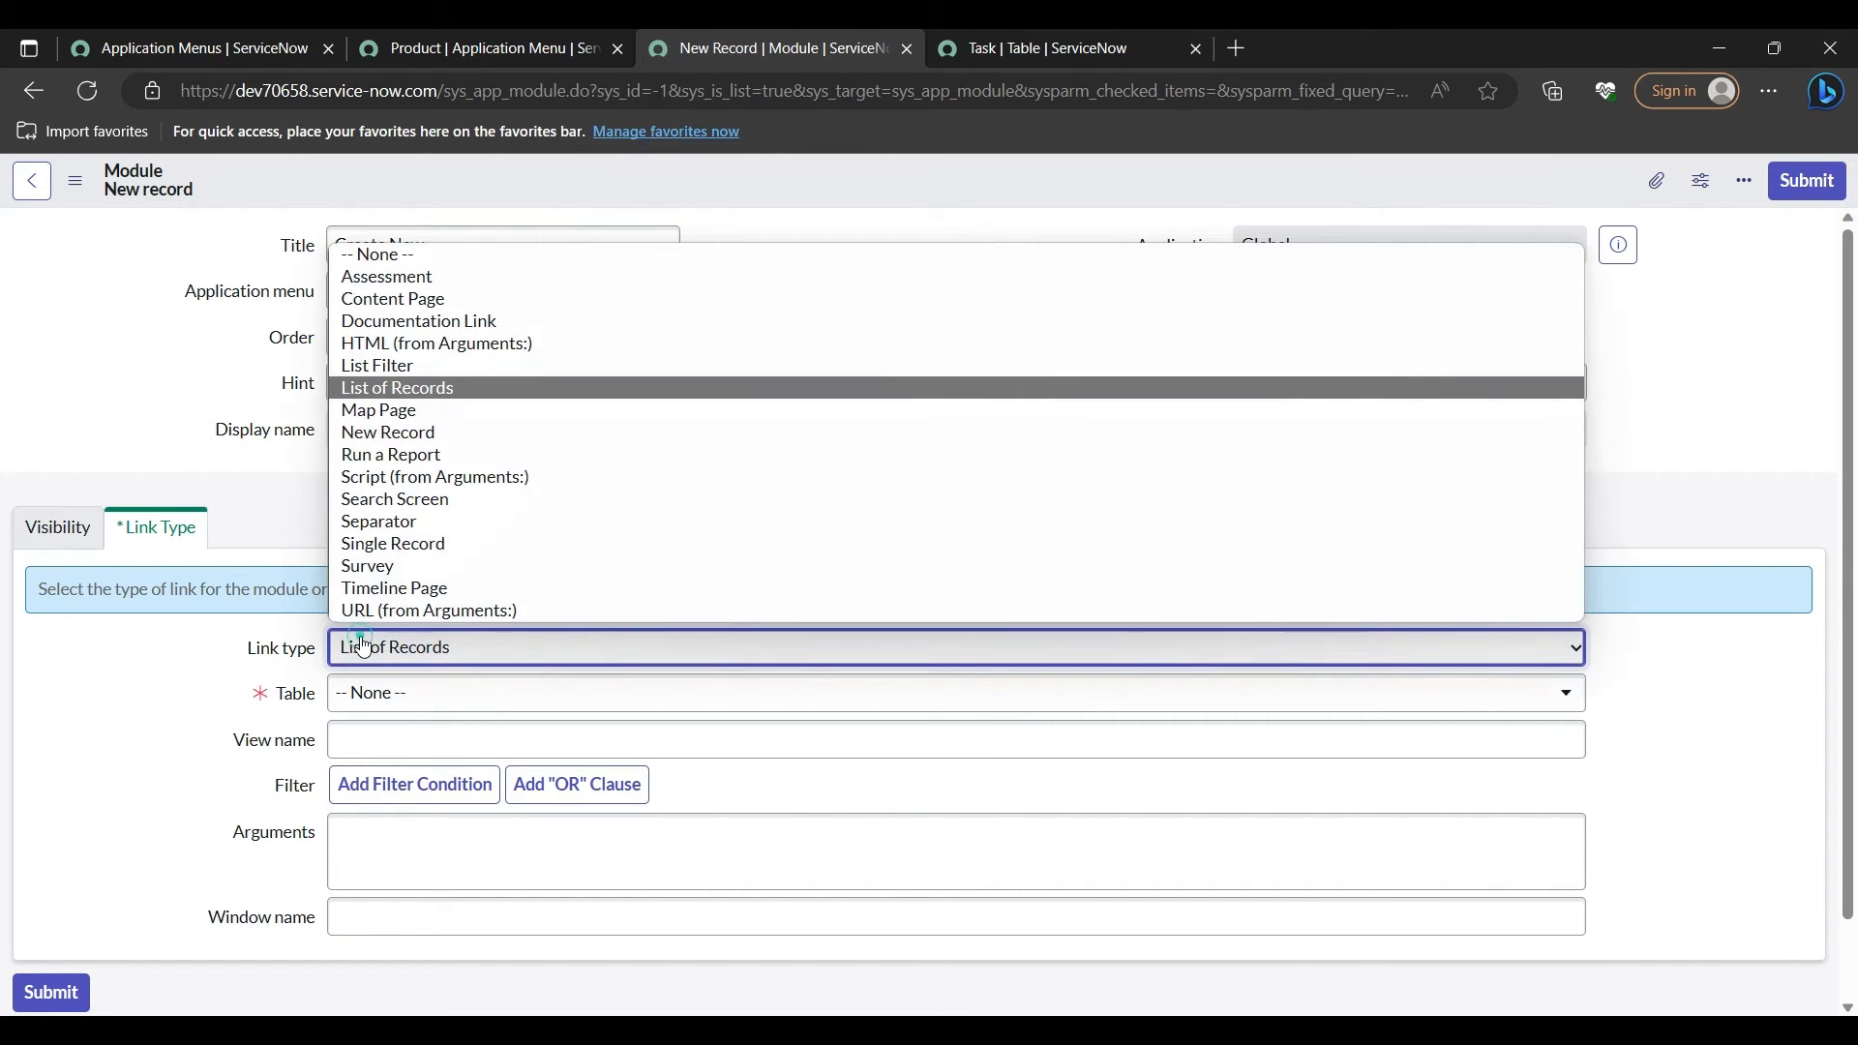
click(403, 434)
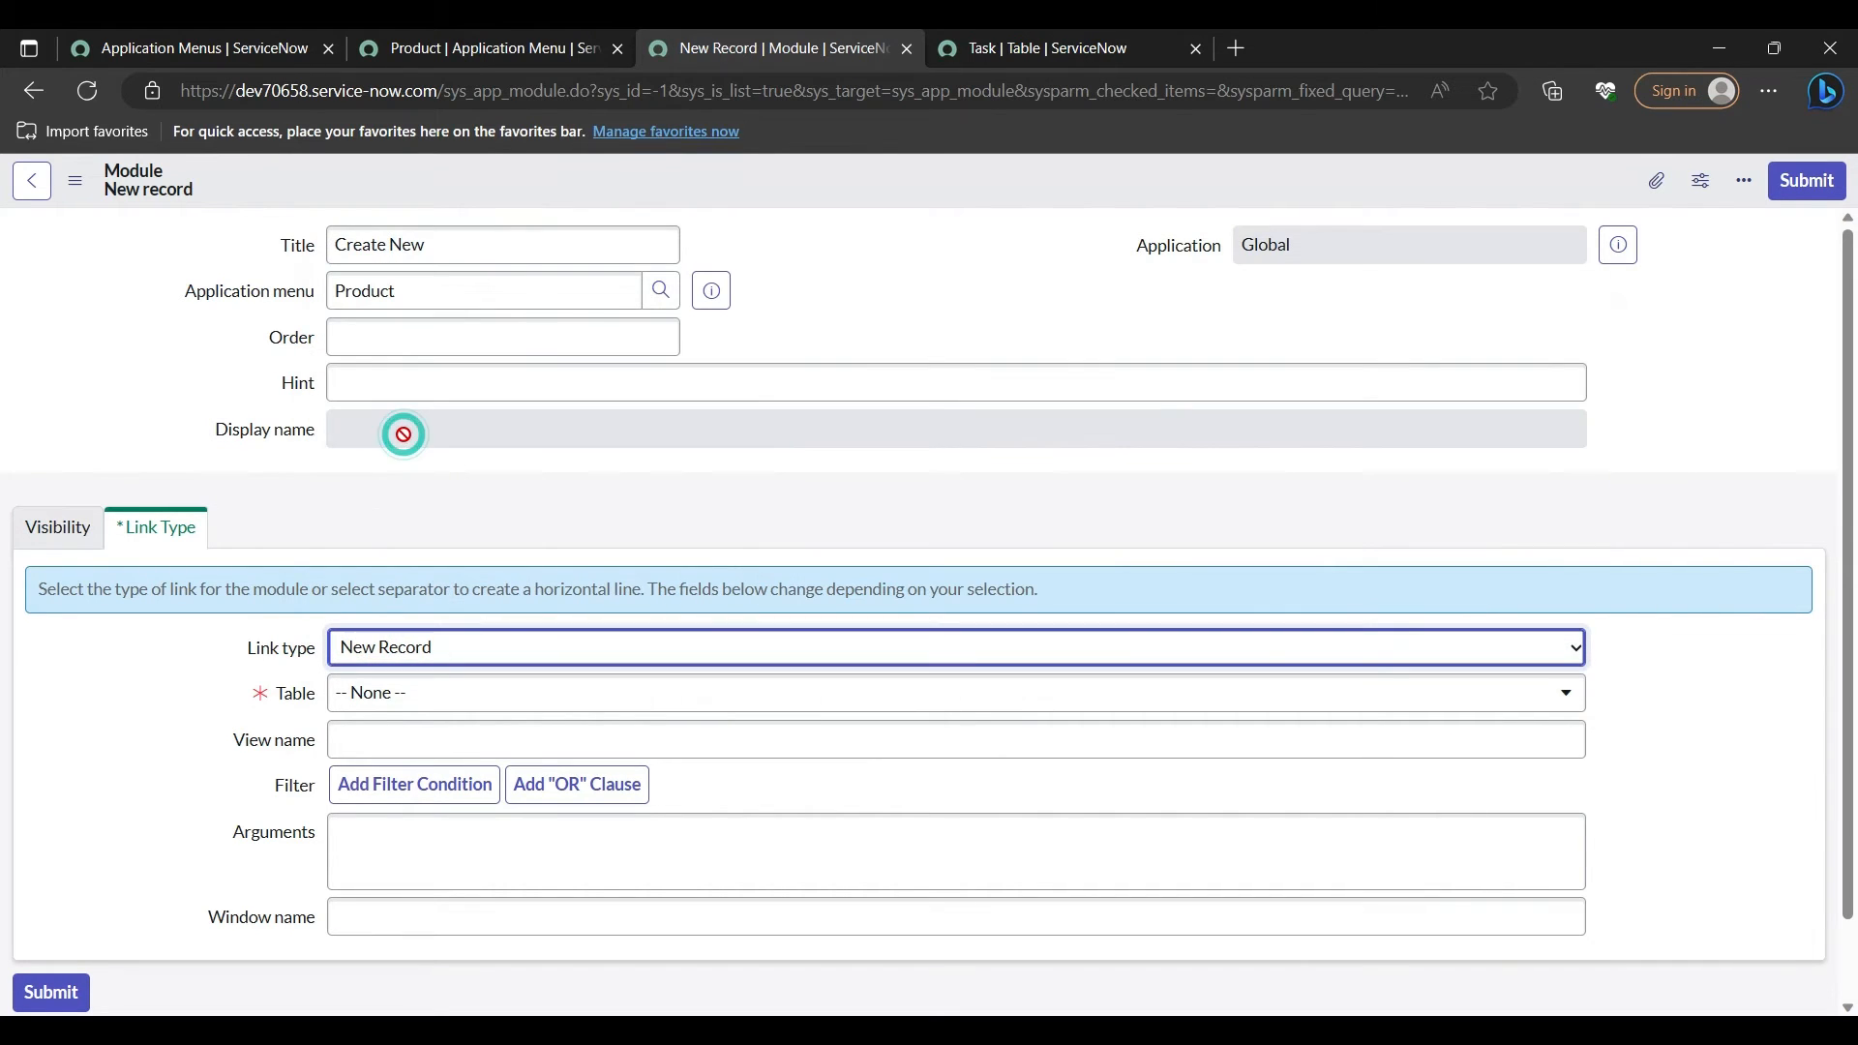
click(394, 699)
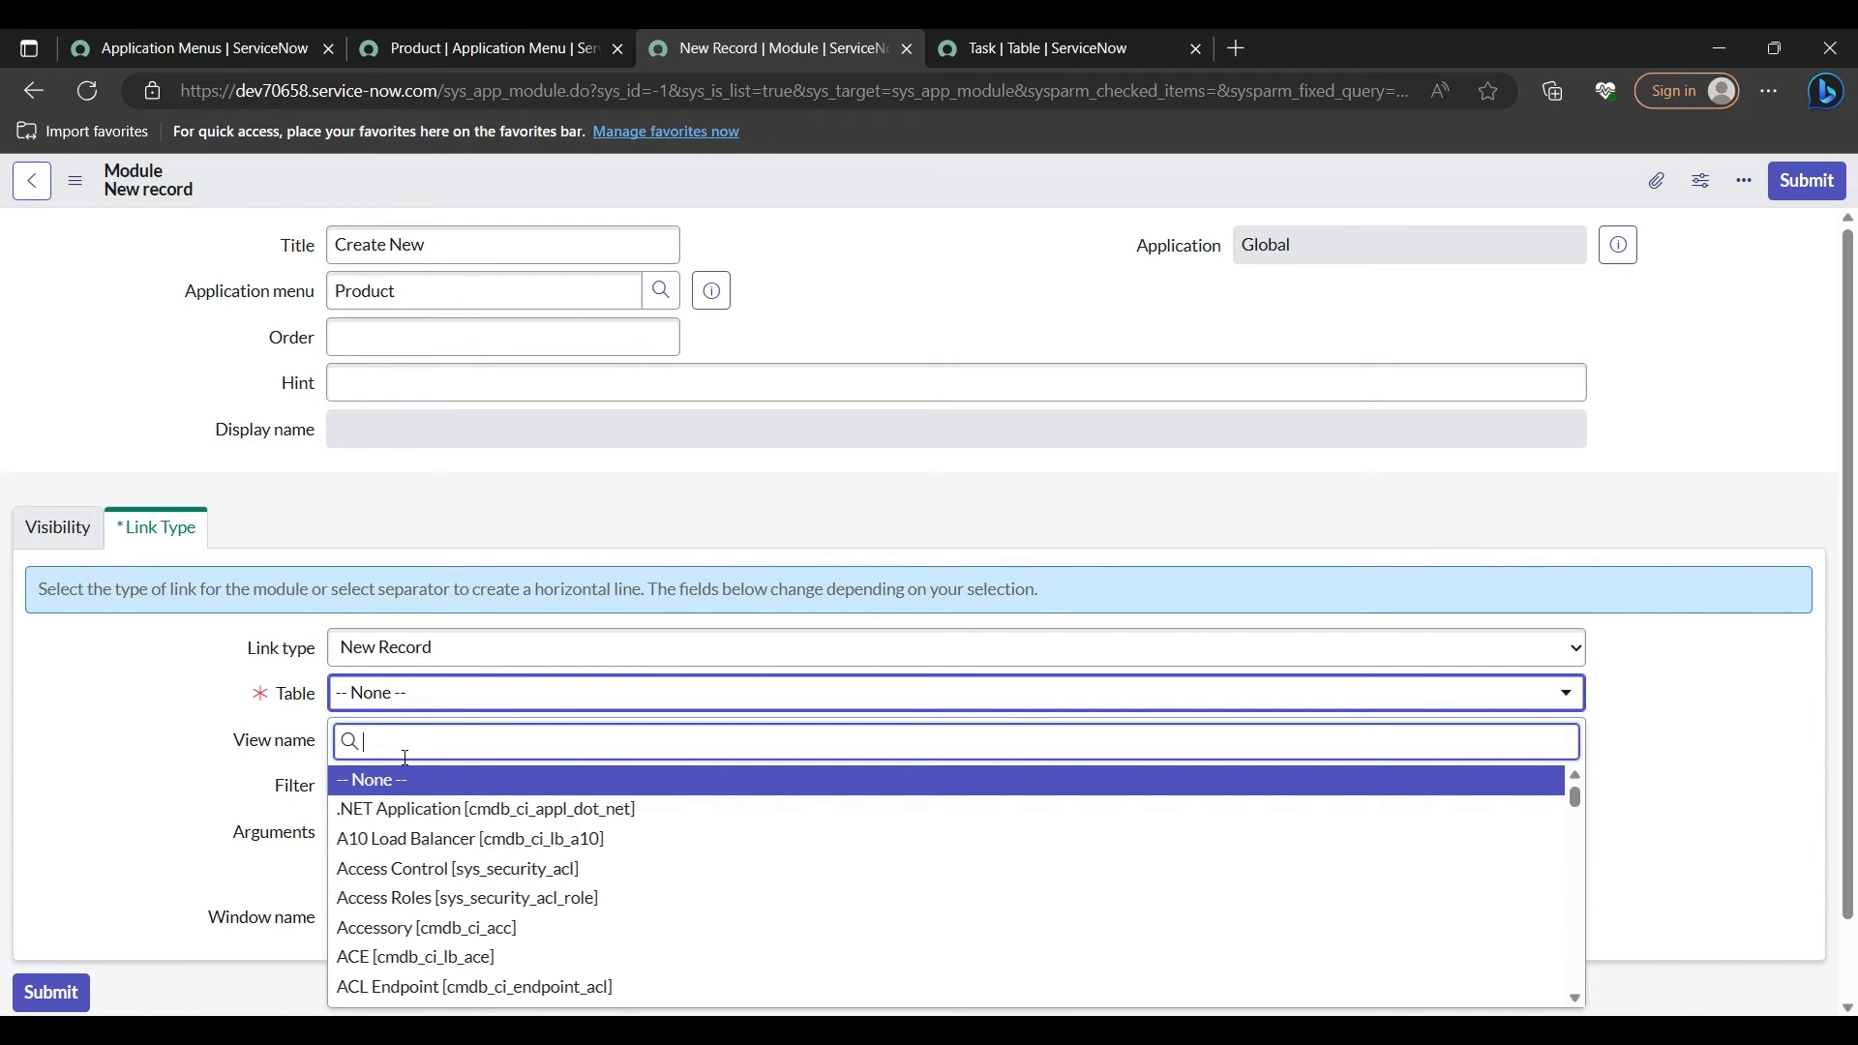
text(u_product)
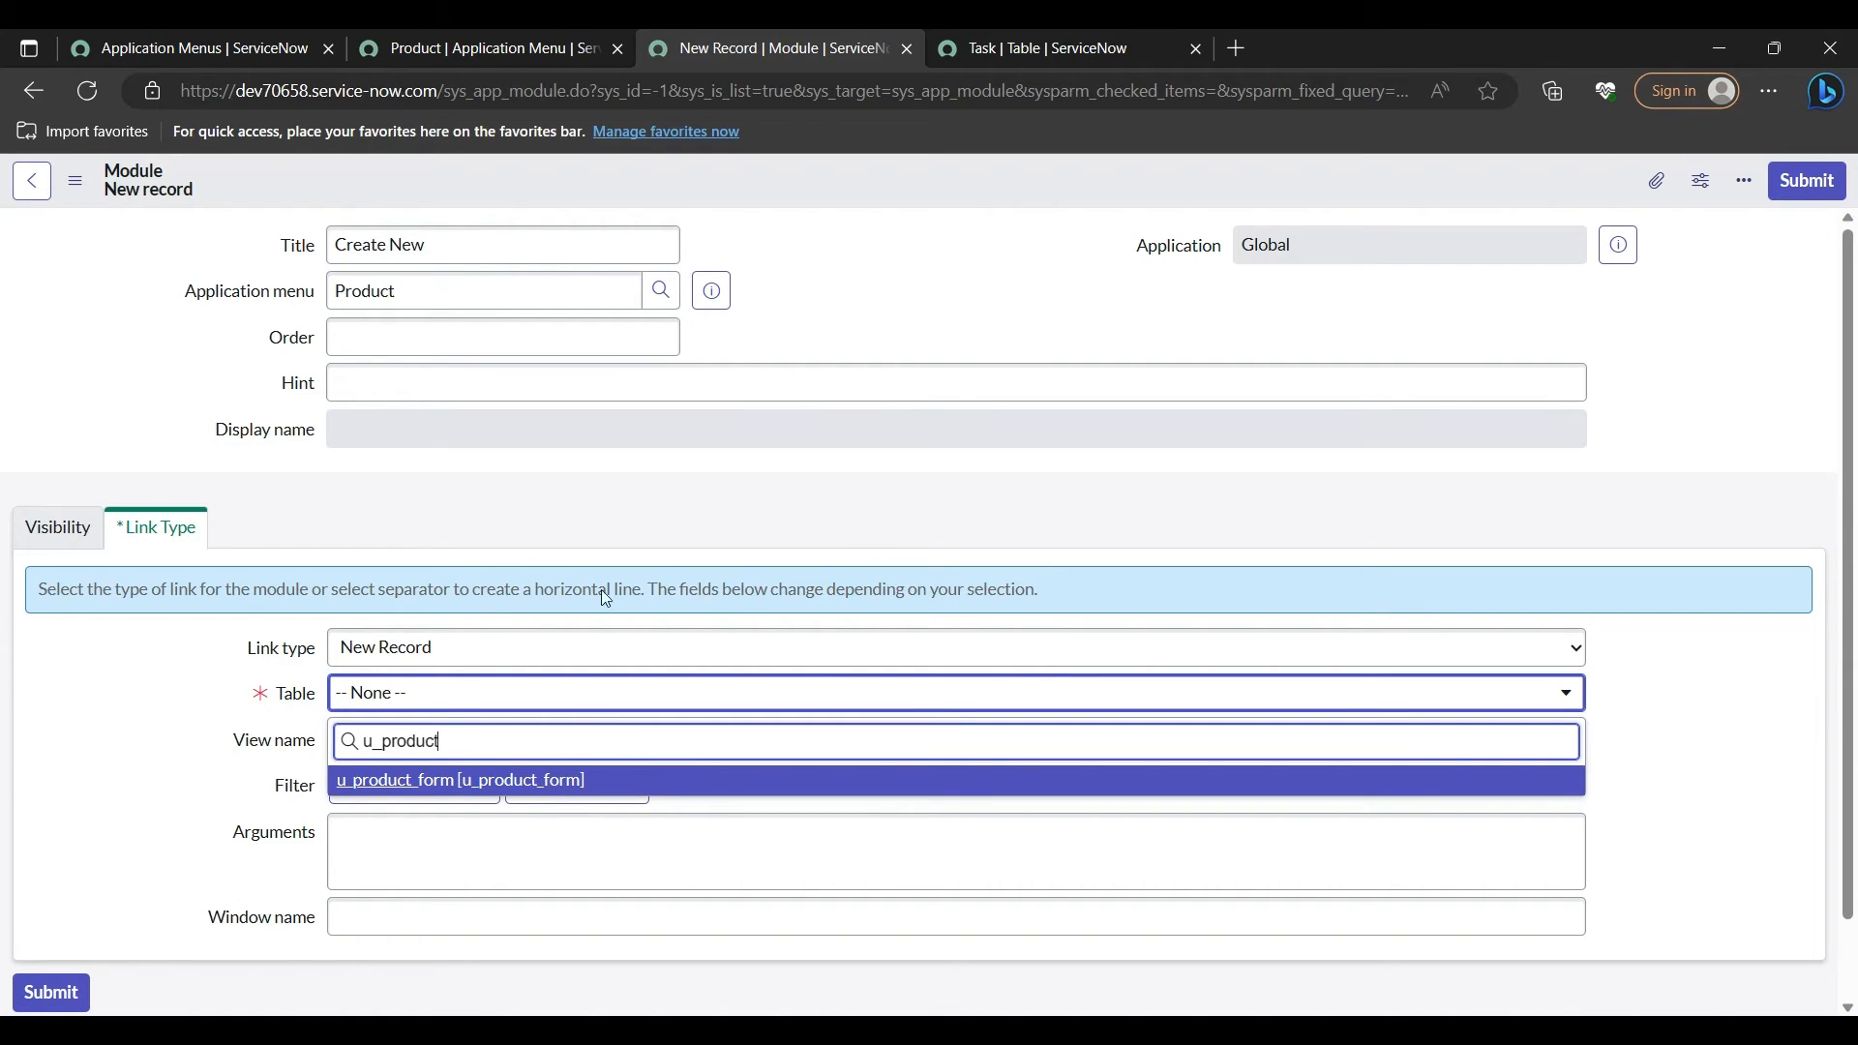
click(364, 792)
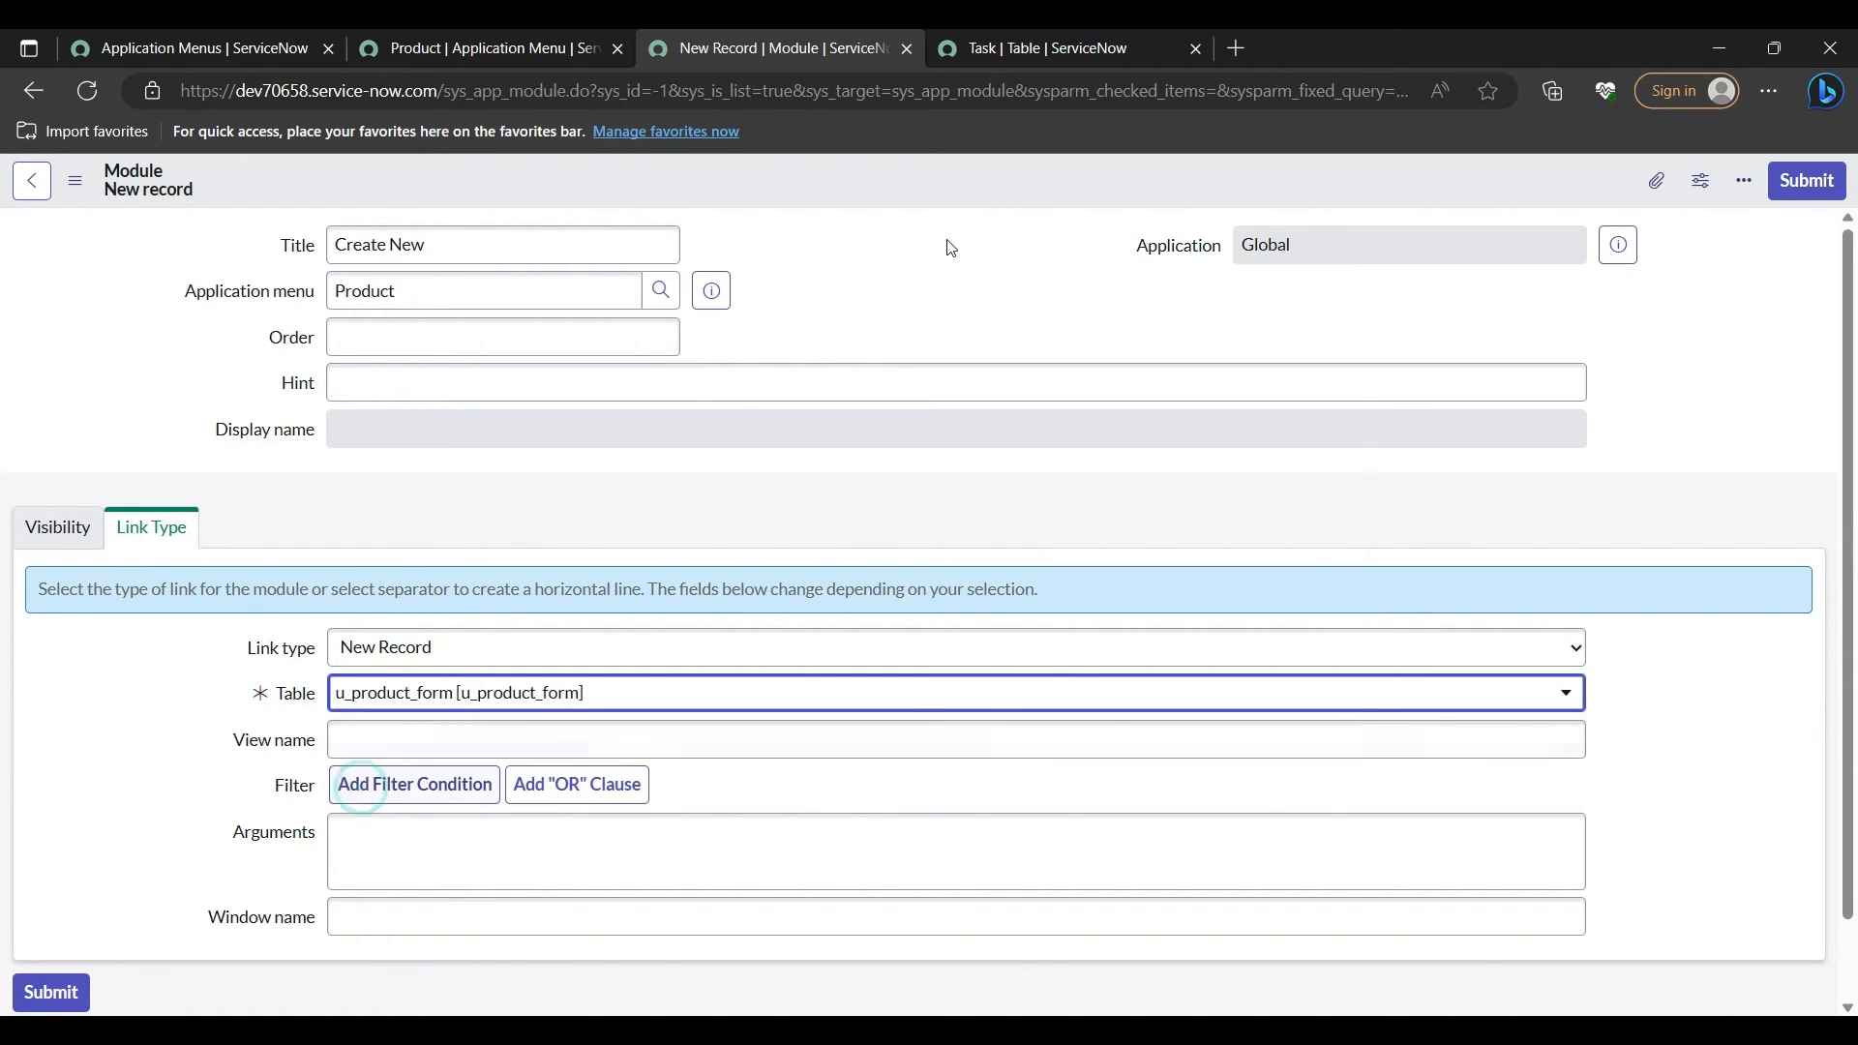
right_click(904, 193)
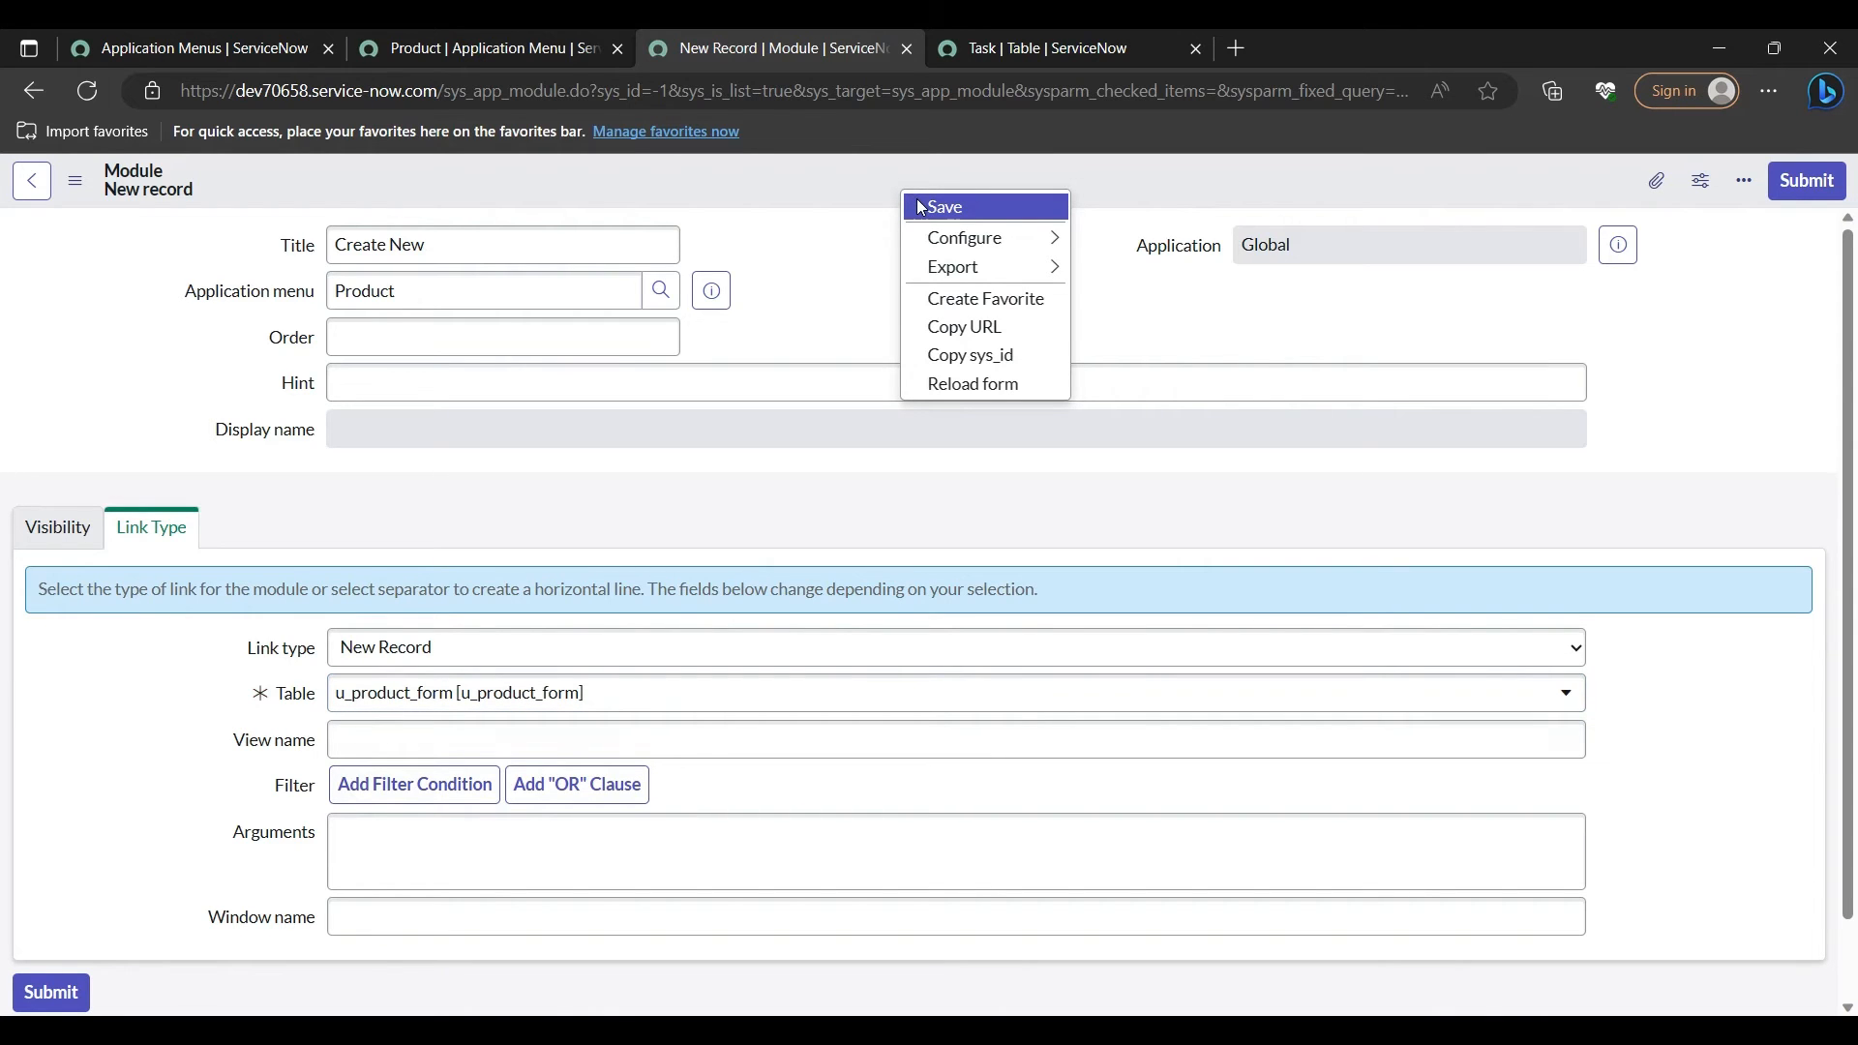
click(920, 206)
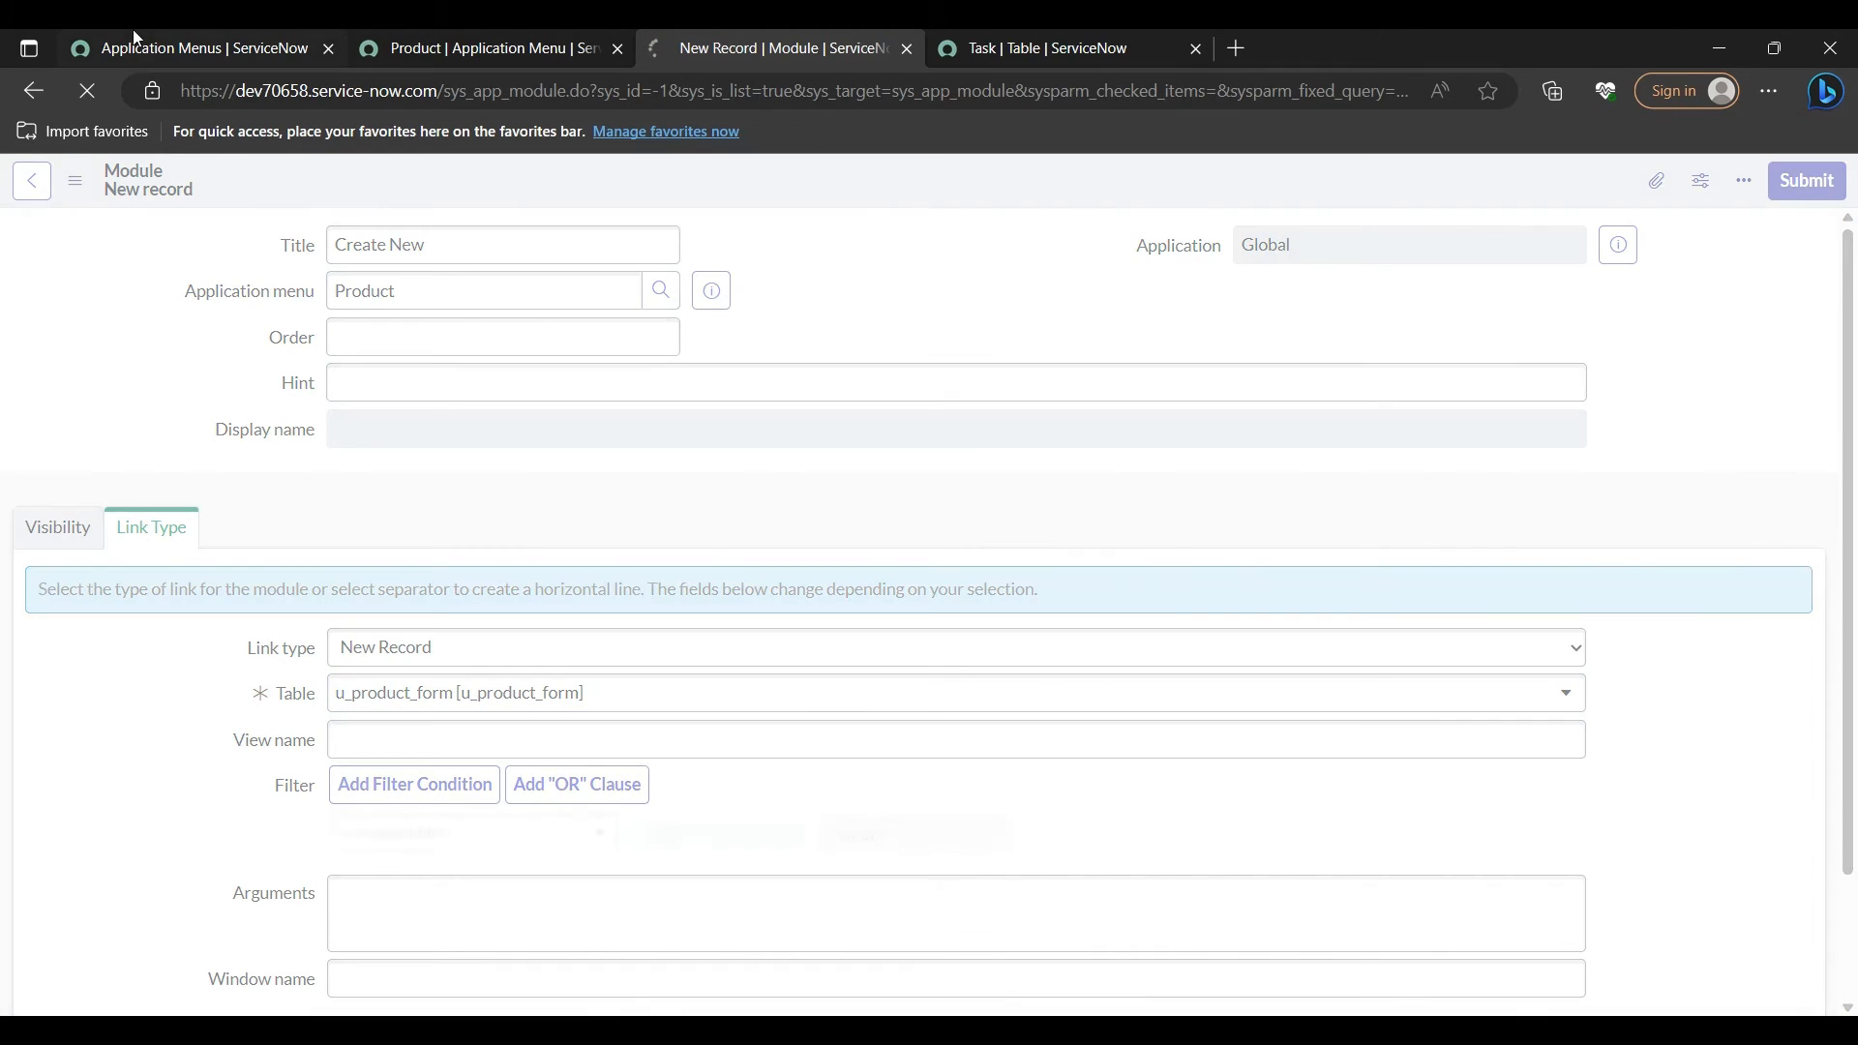
Step: Filter the navigator for "module", open System Definition Modules in a separate tab and start a new module titled "All Products"
click(129, 31)
double_click(151, 253)
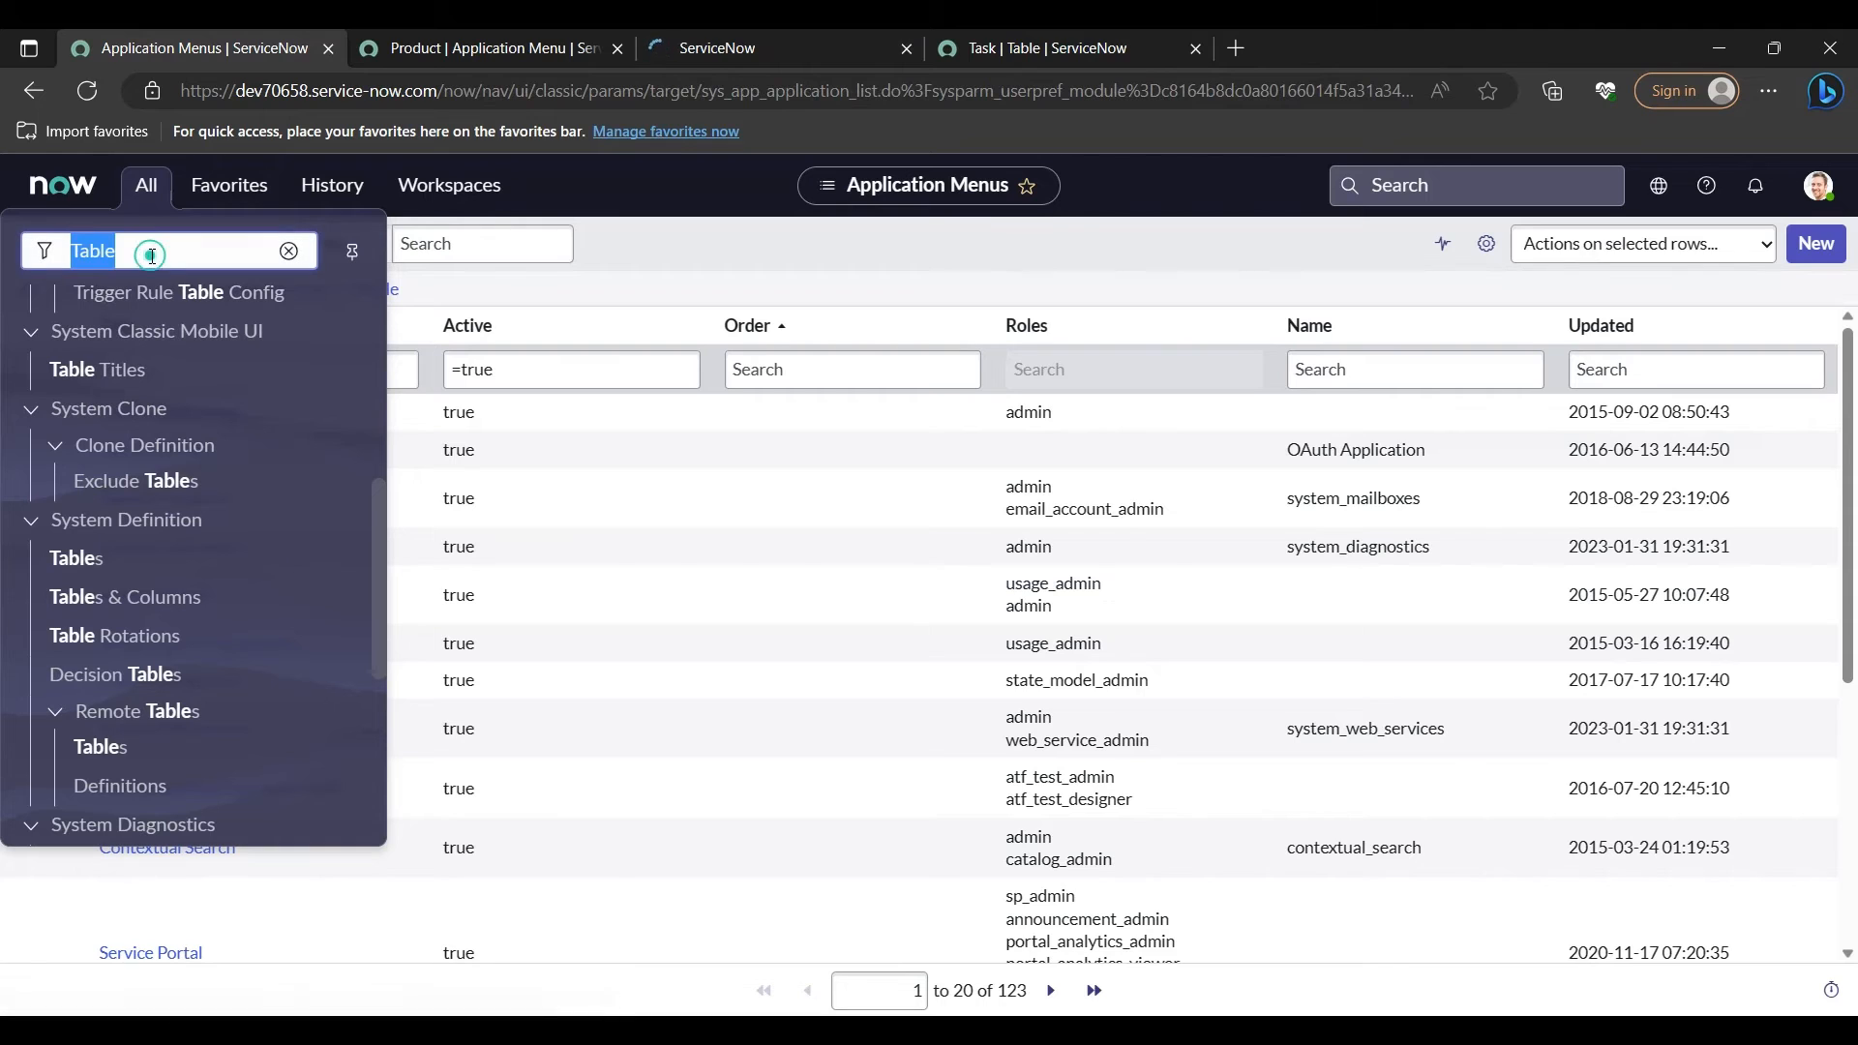
text(module)
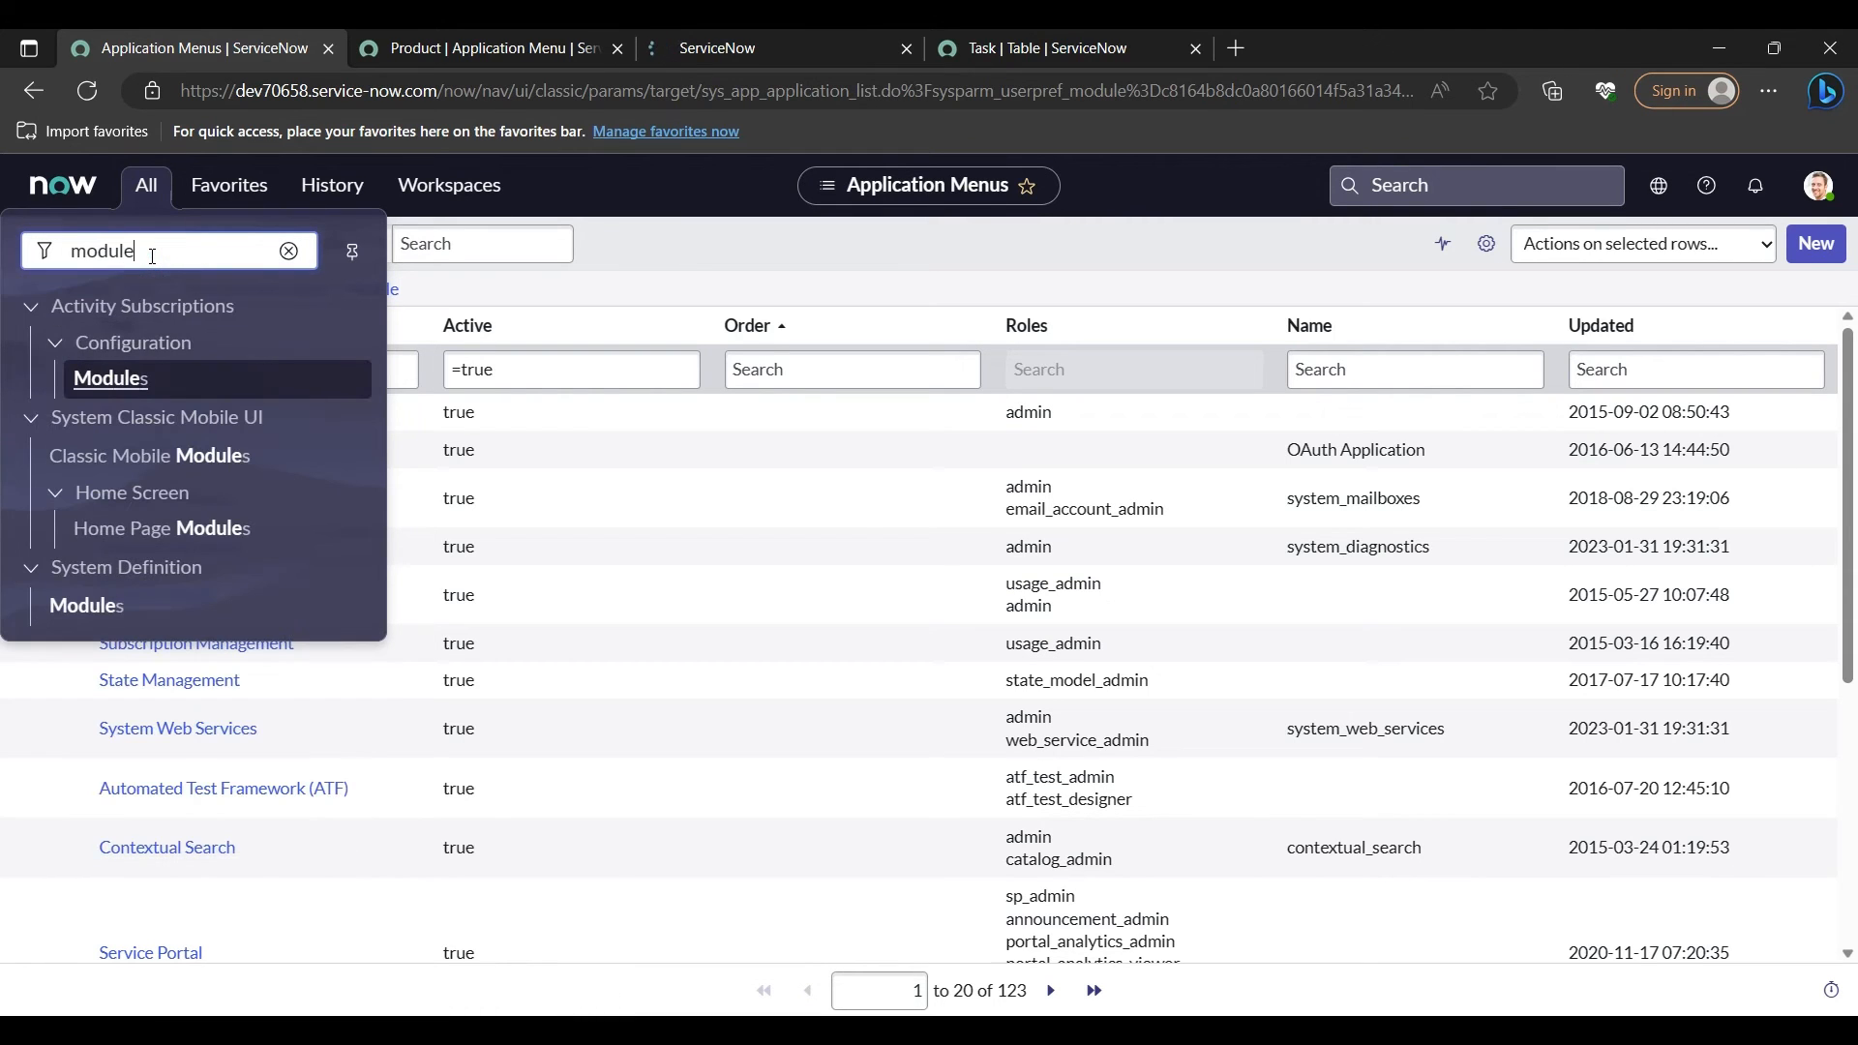
middle_click(72, 606)
click(1408, 49)
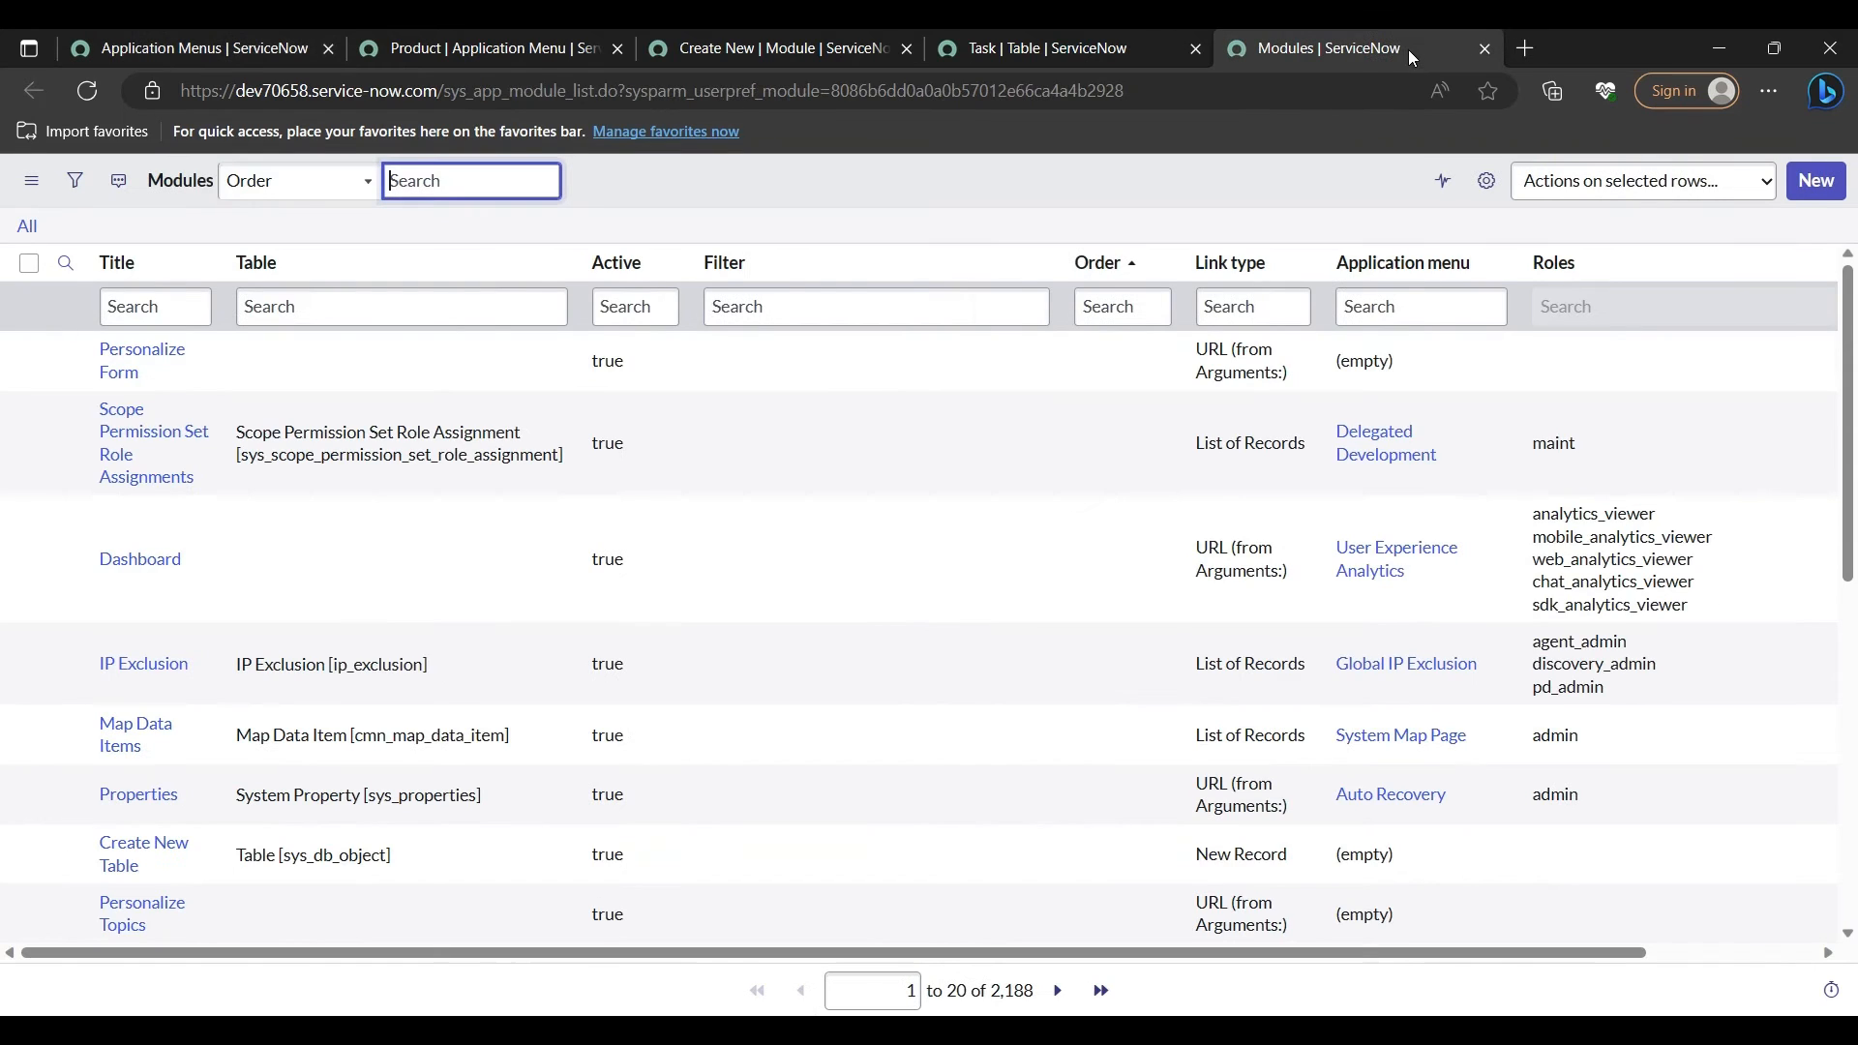
click(1806, 184)
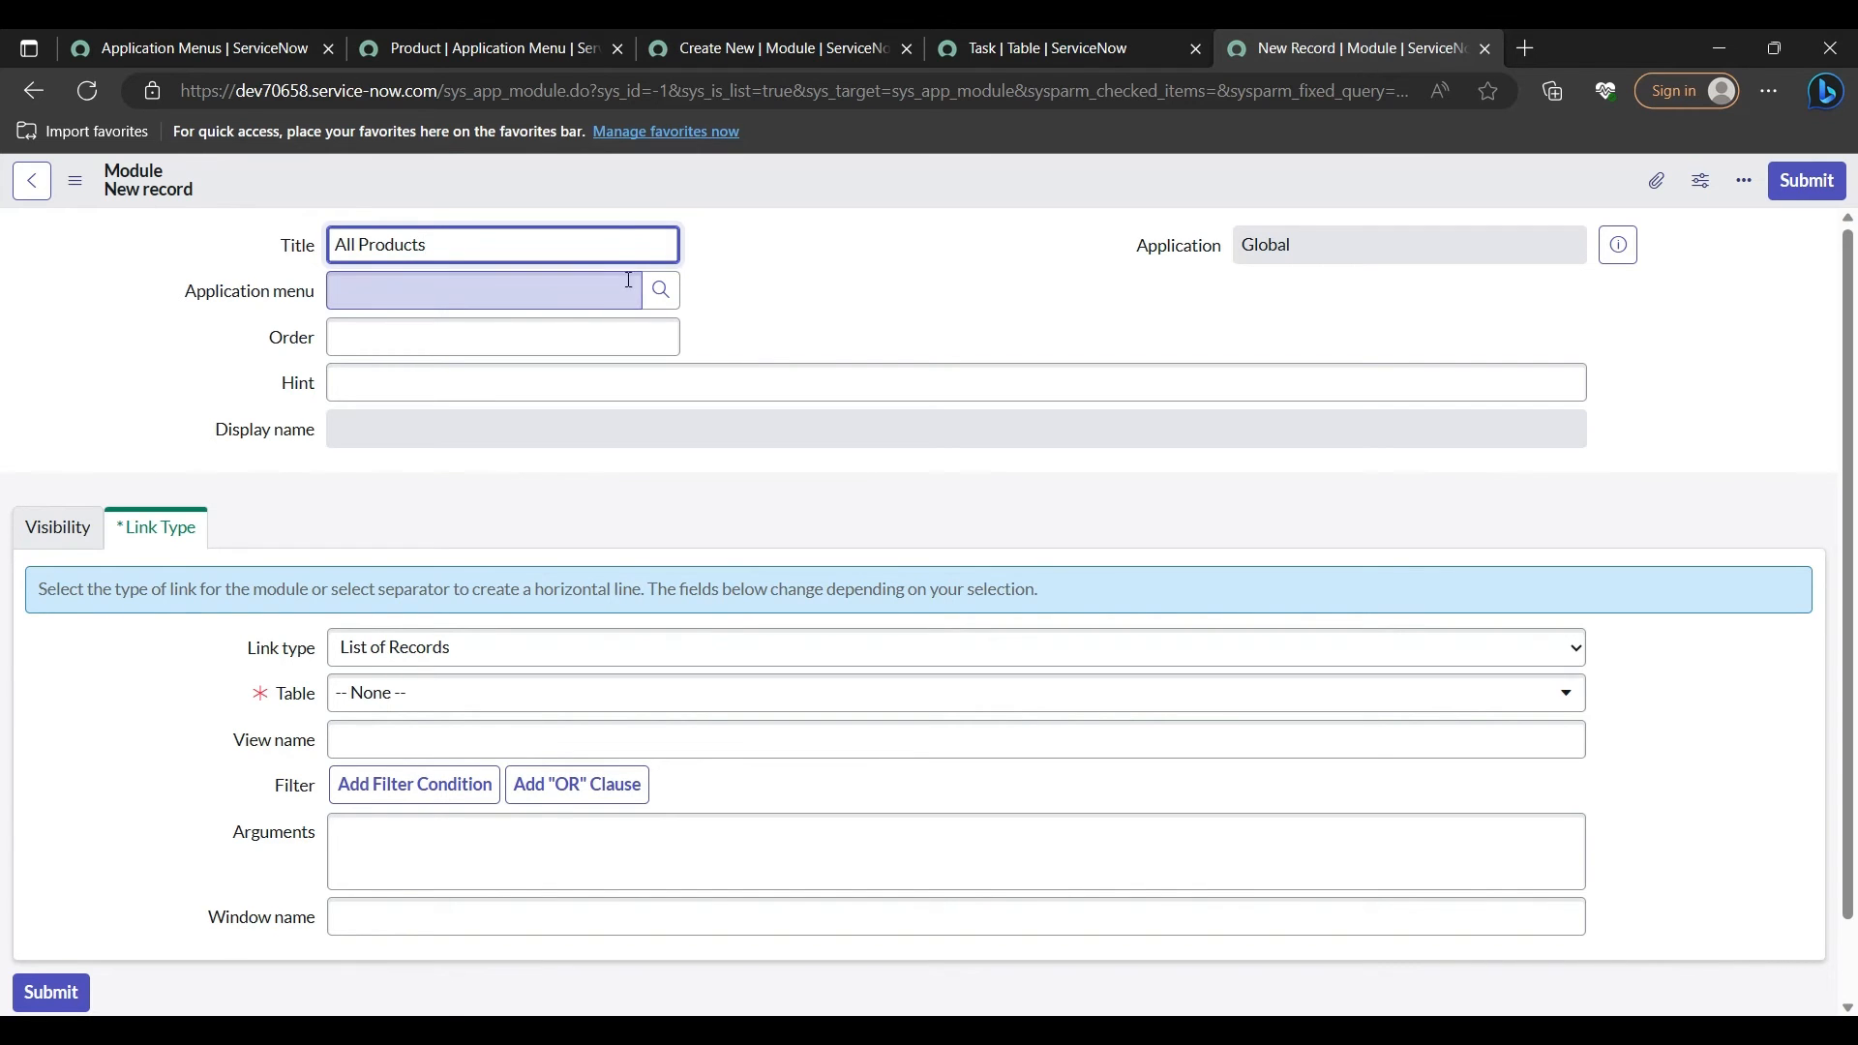
Step: Look up the Product application menu and assign it to the All Products module
click(660, 290)
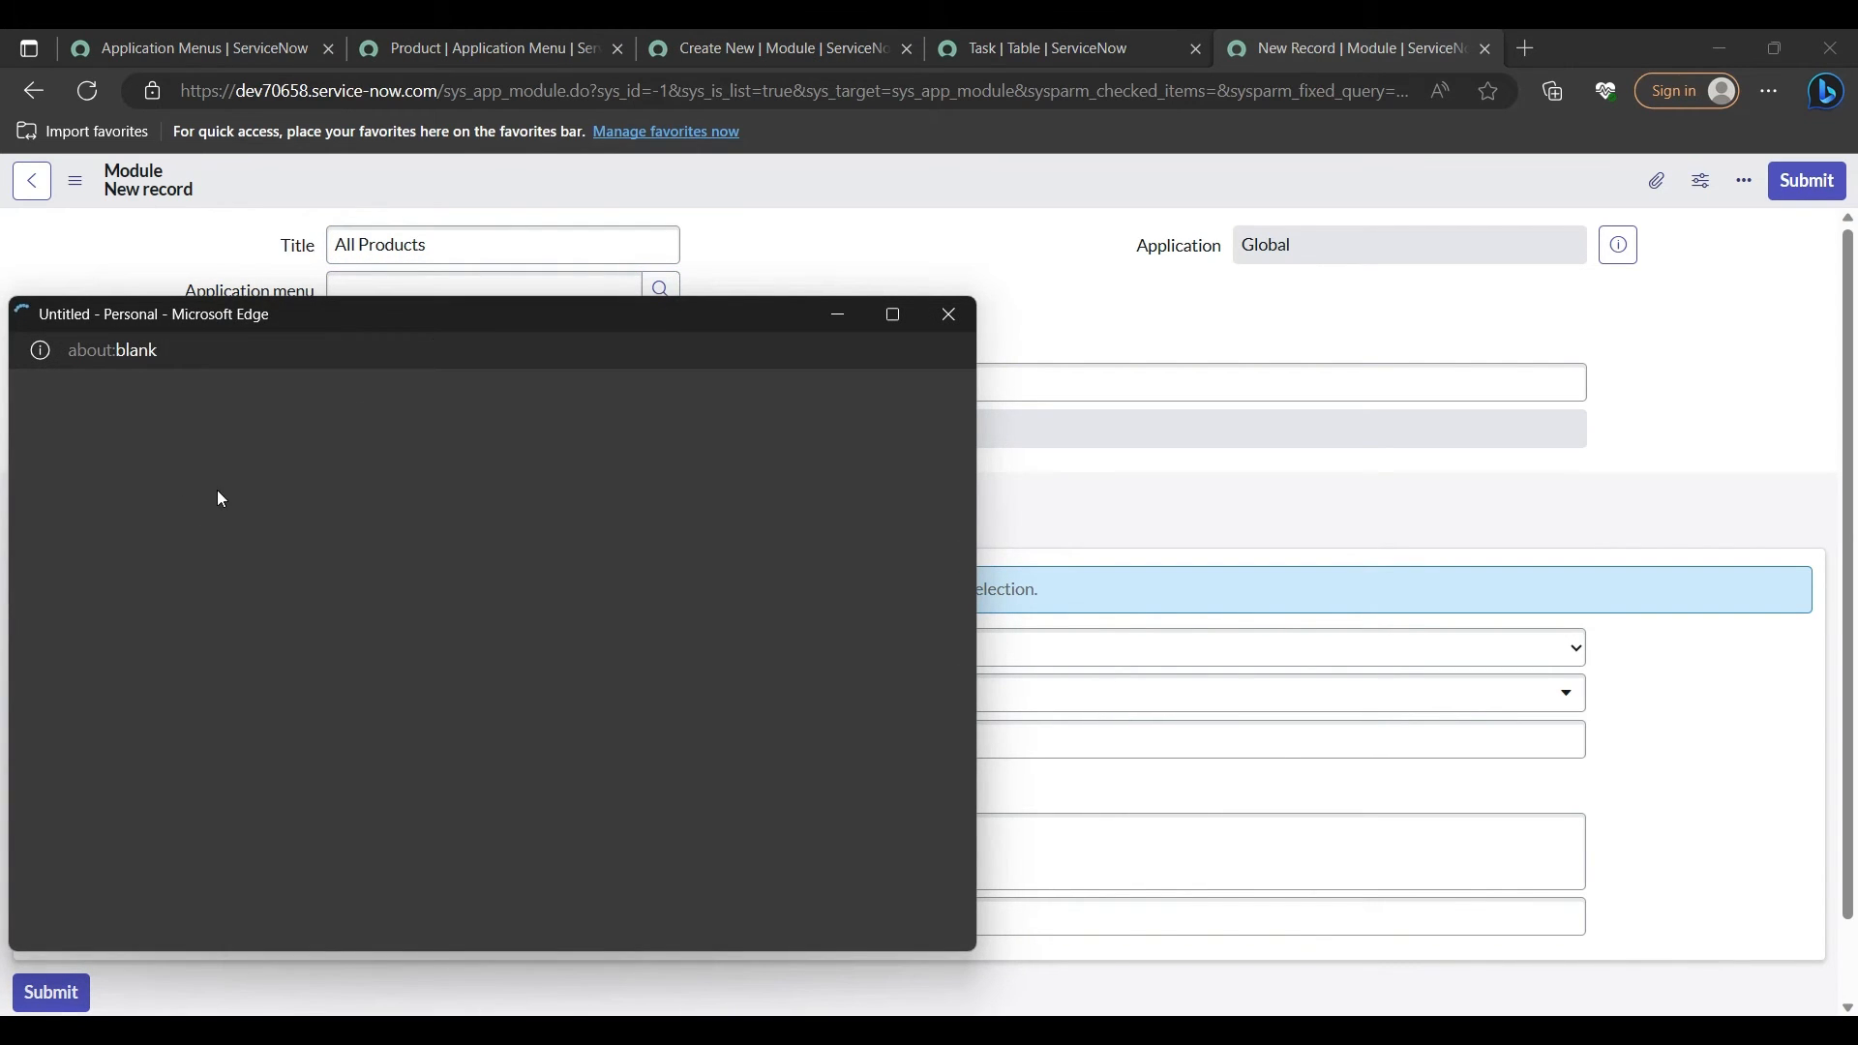
click(132, 520)
text(p)
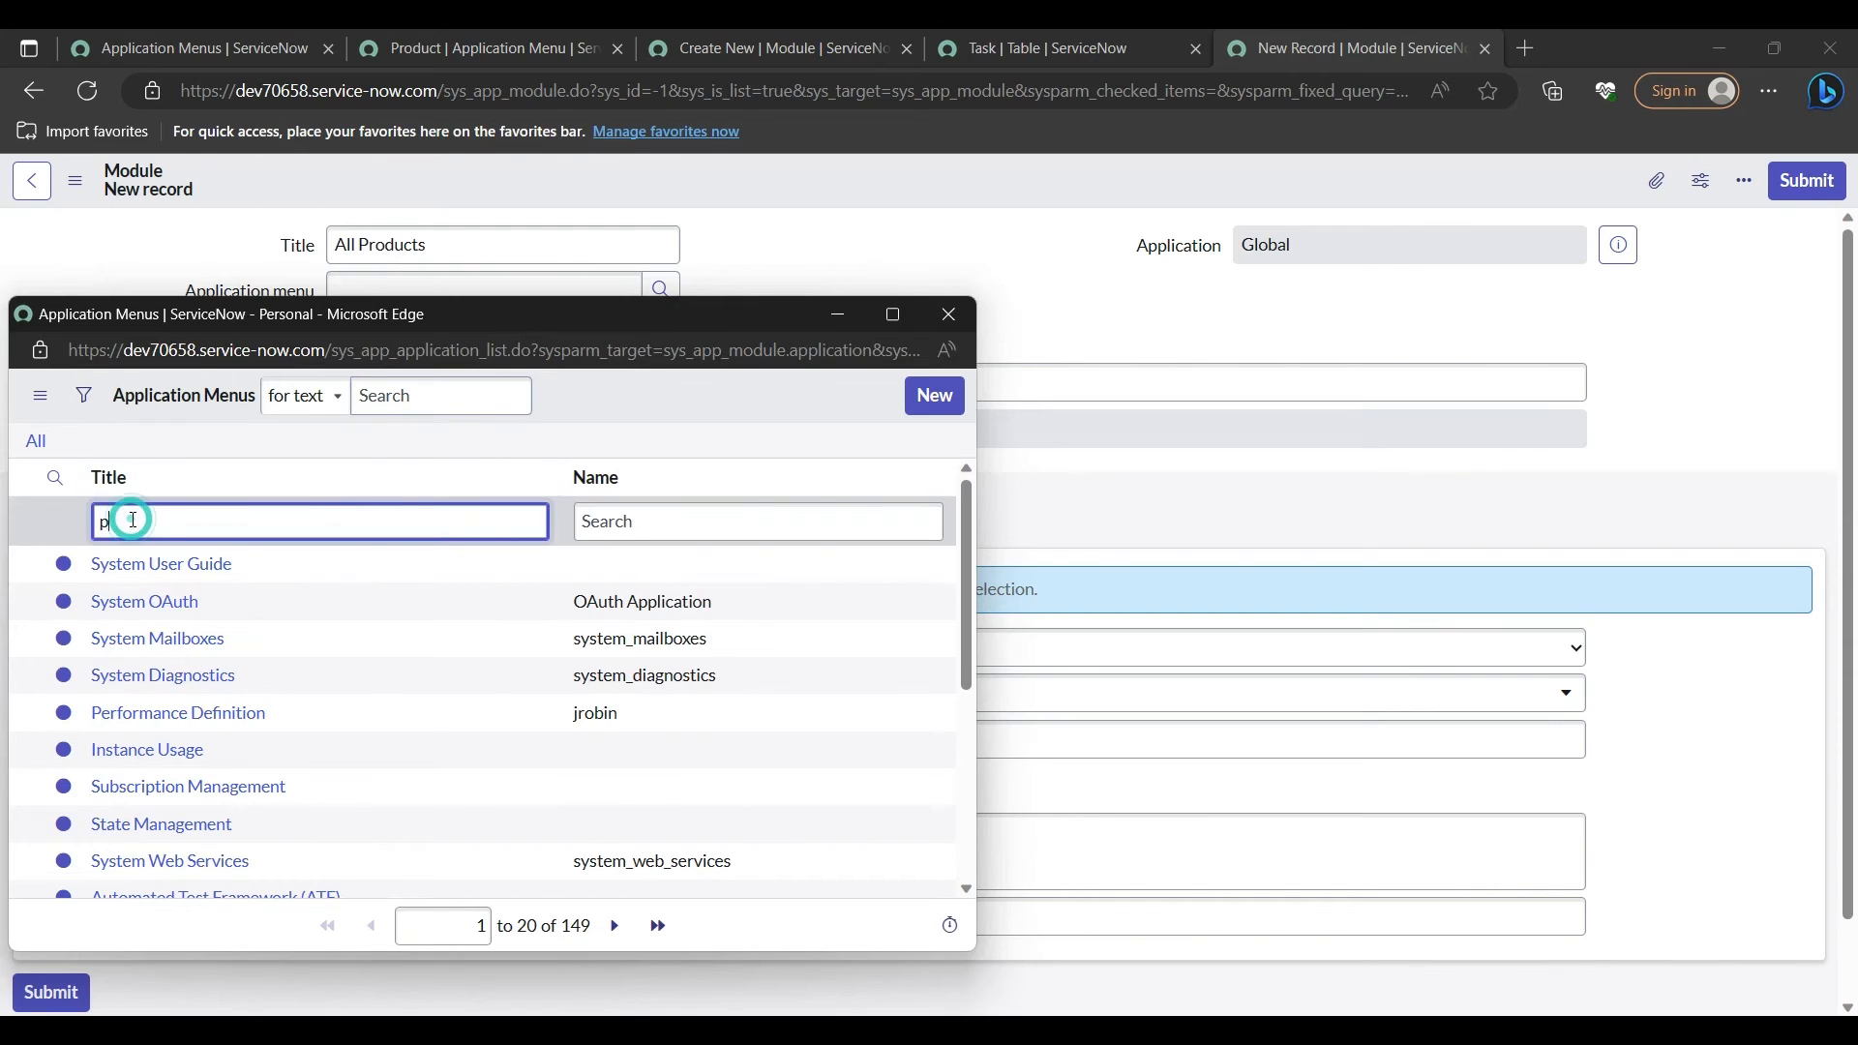
text(roduct)
key(Return)
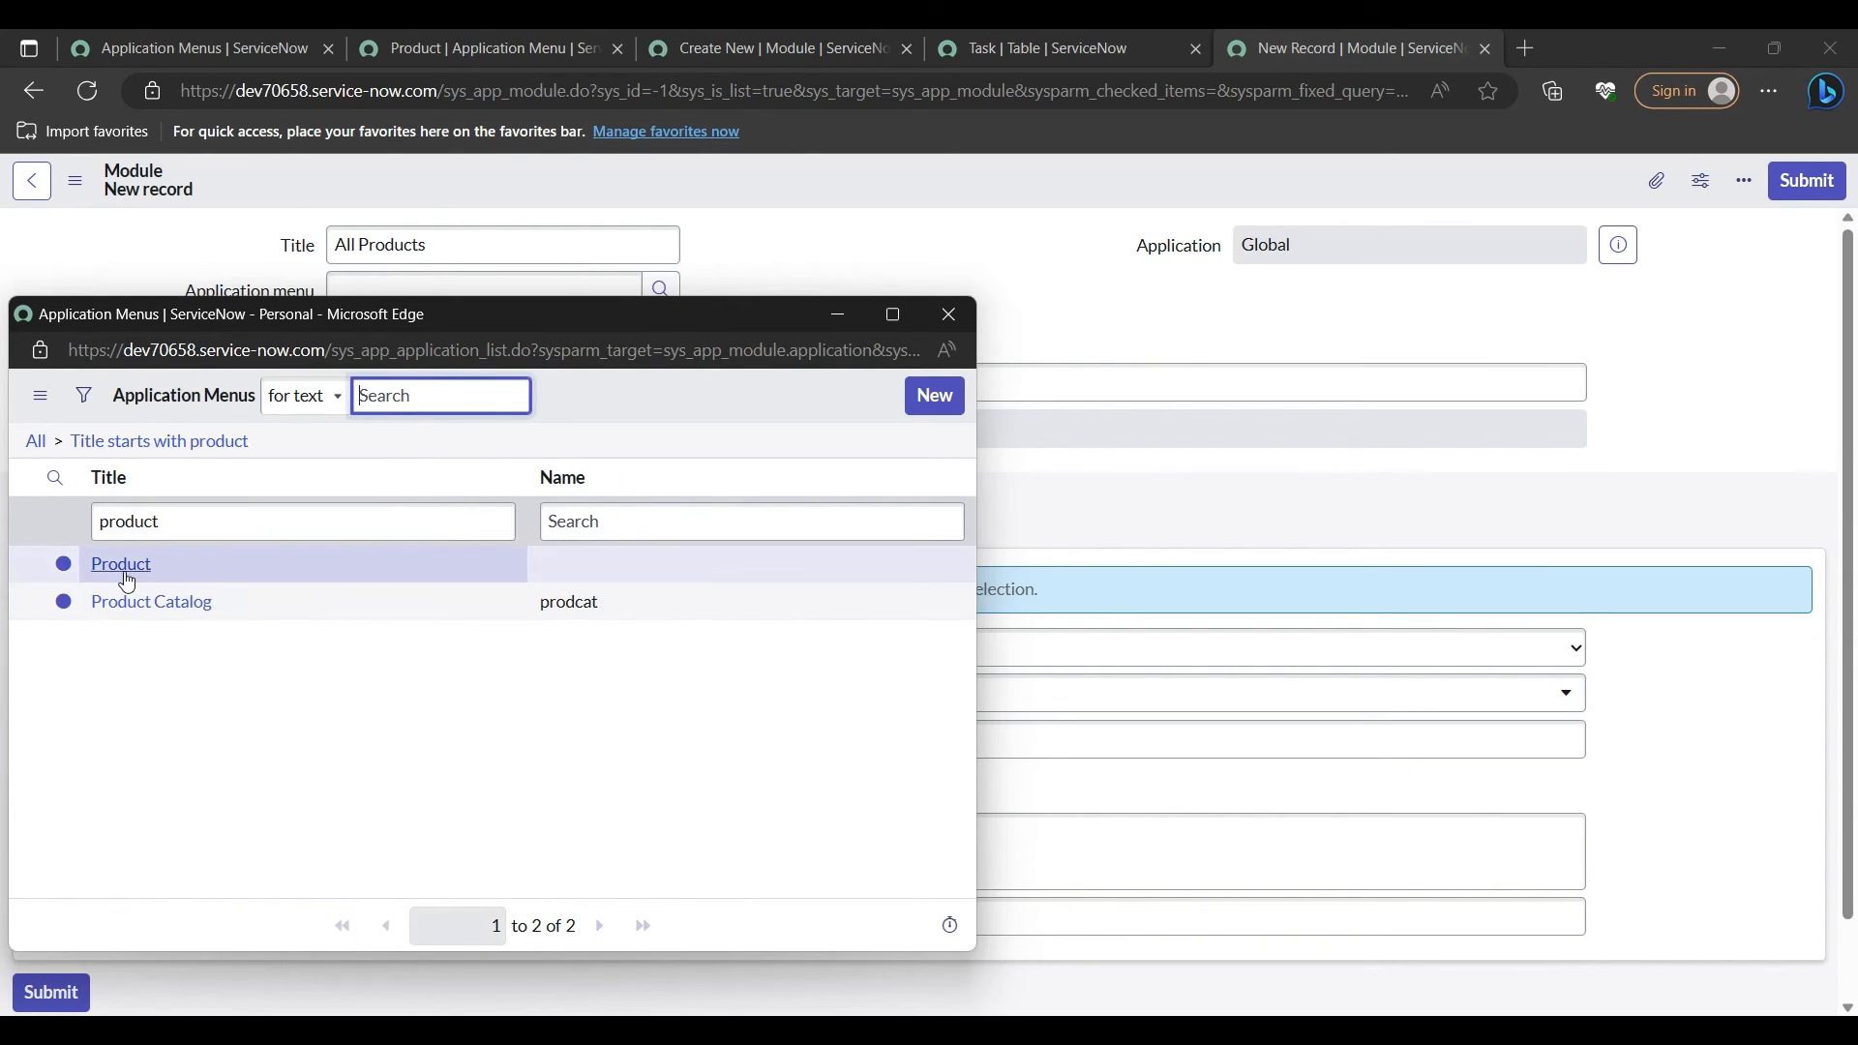
click(124, 565)
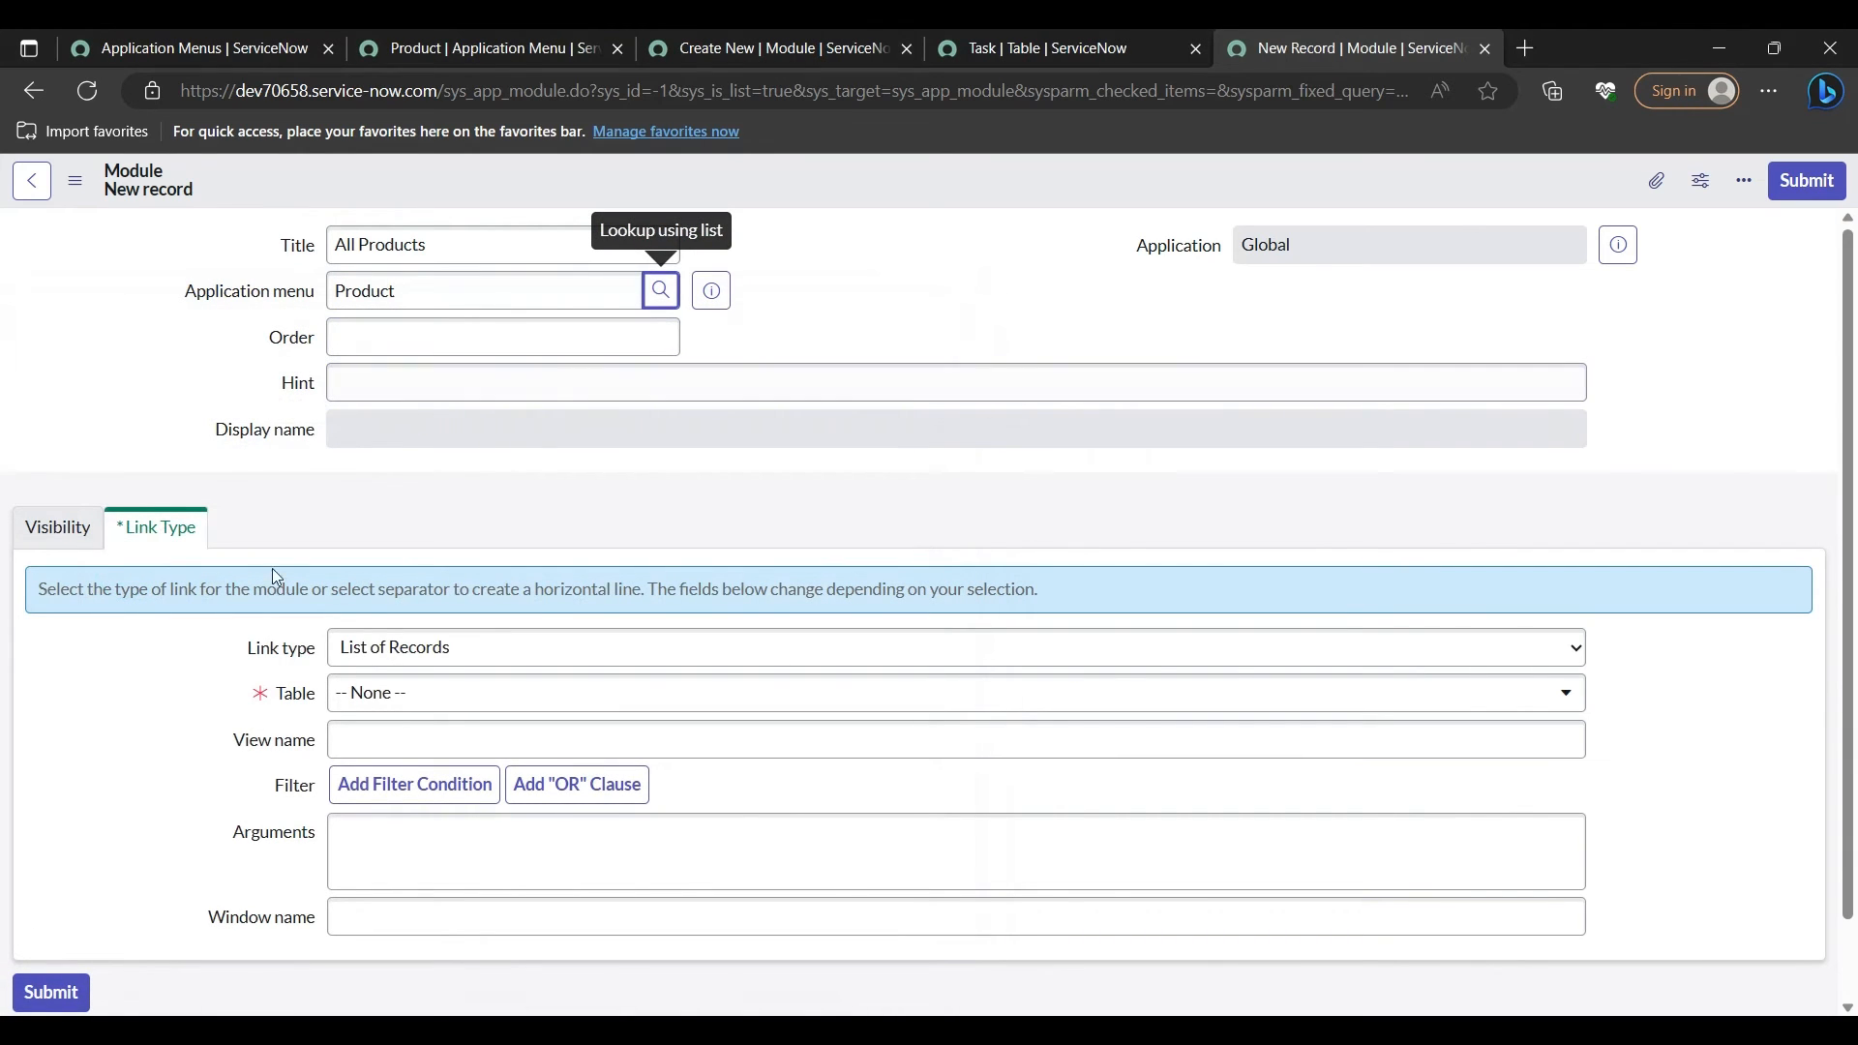
Step: Choose u_product_form as the table for the All Products module's list of records and save the record
click(424, 693)
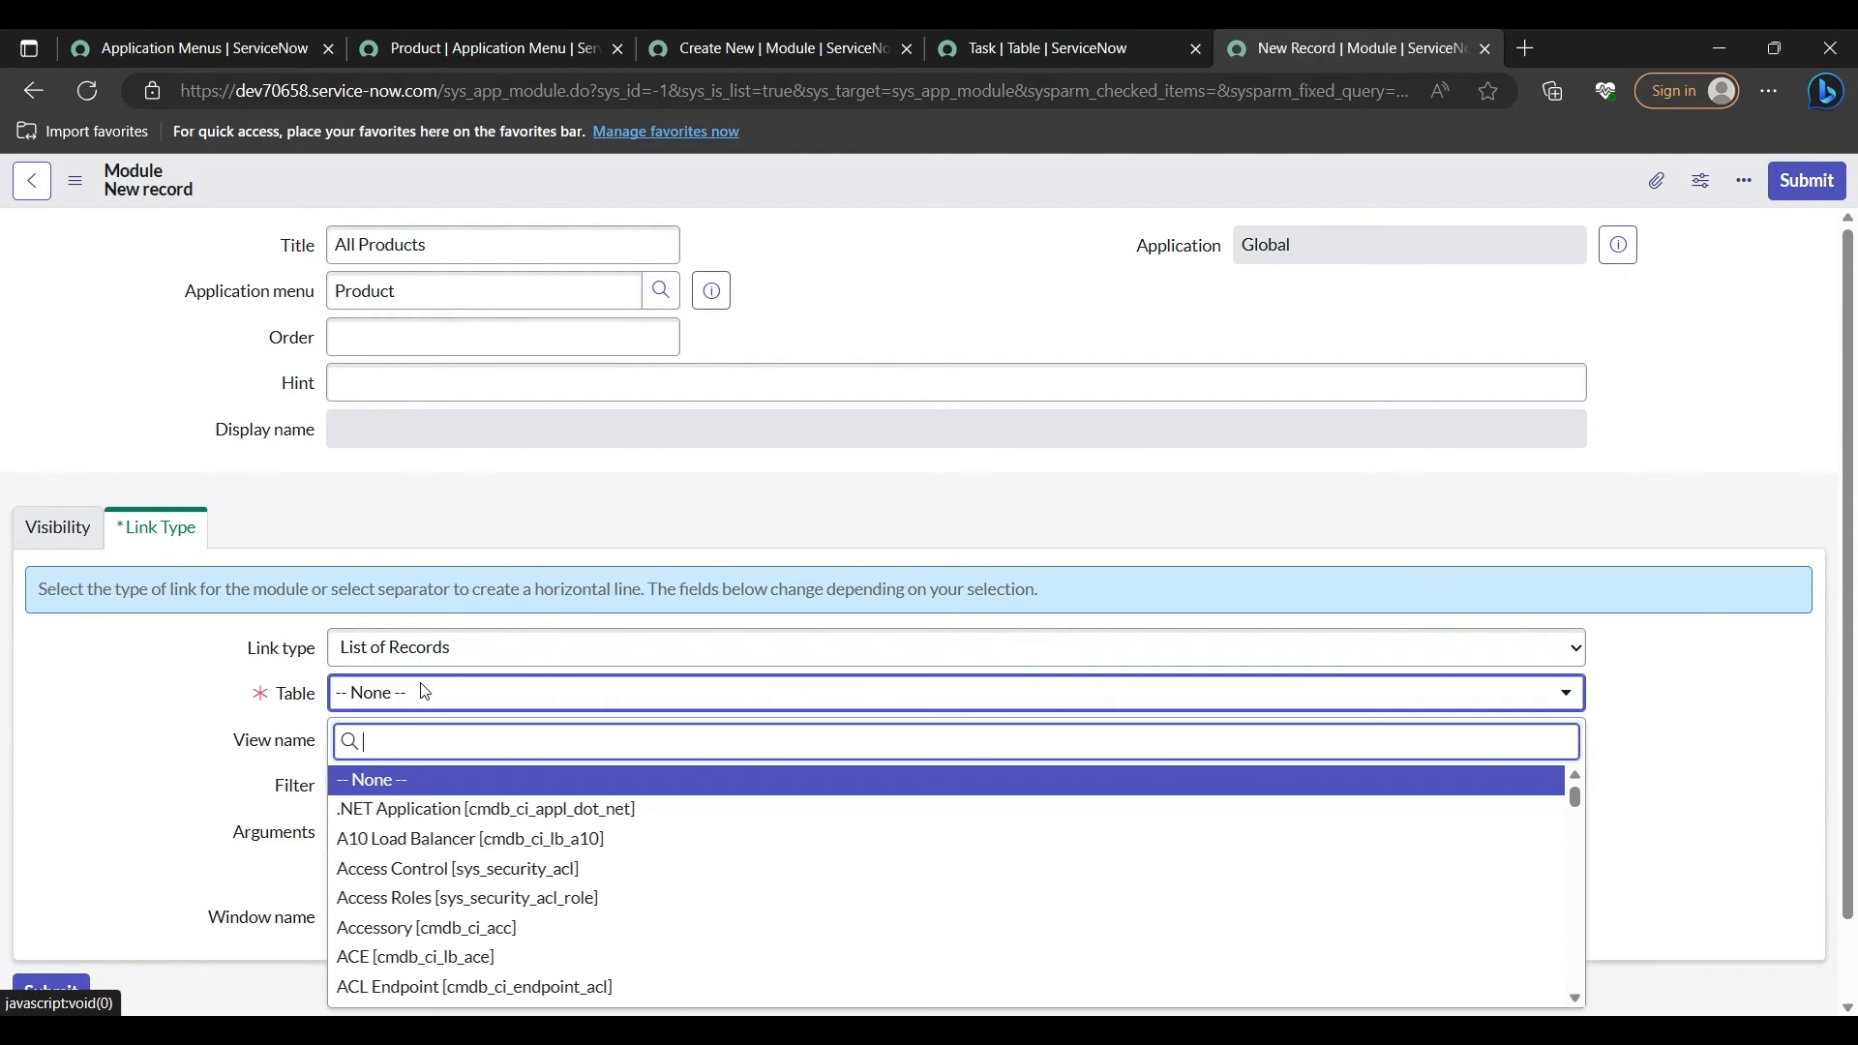
text(u_)
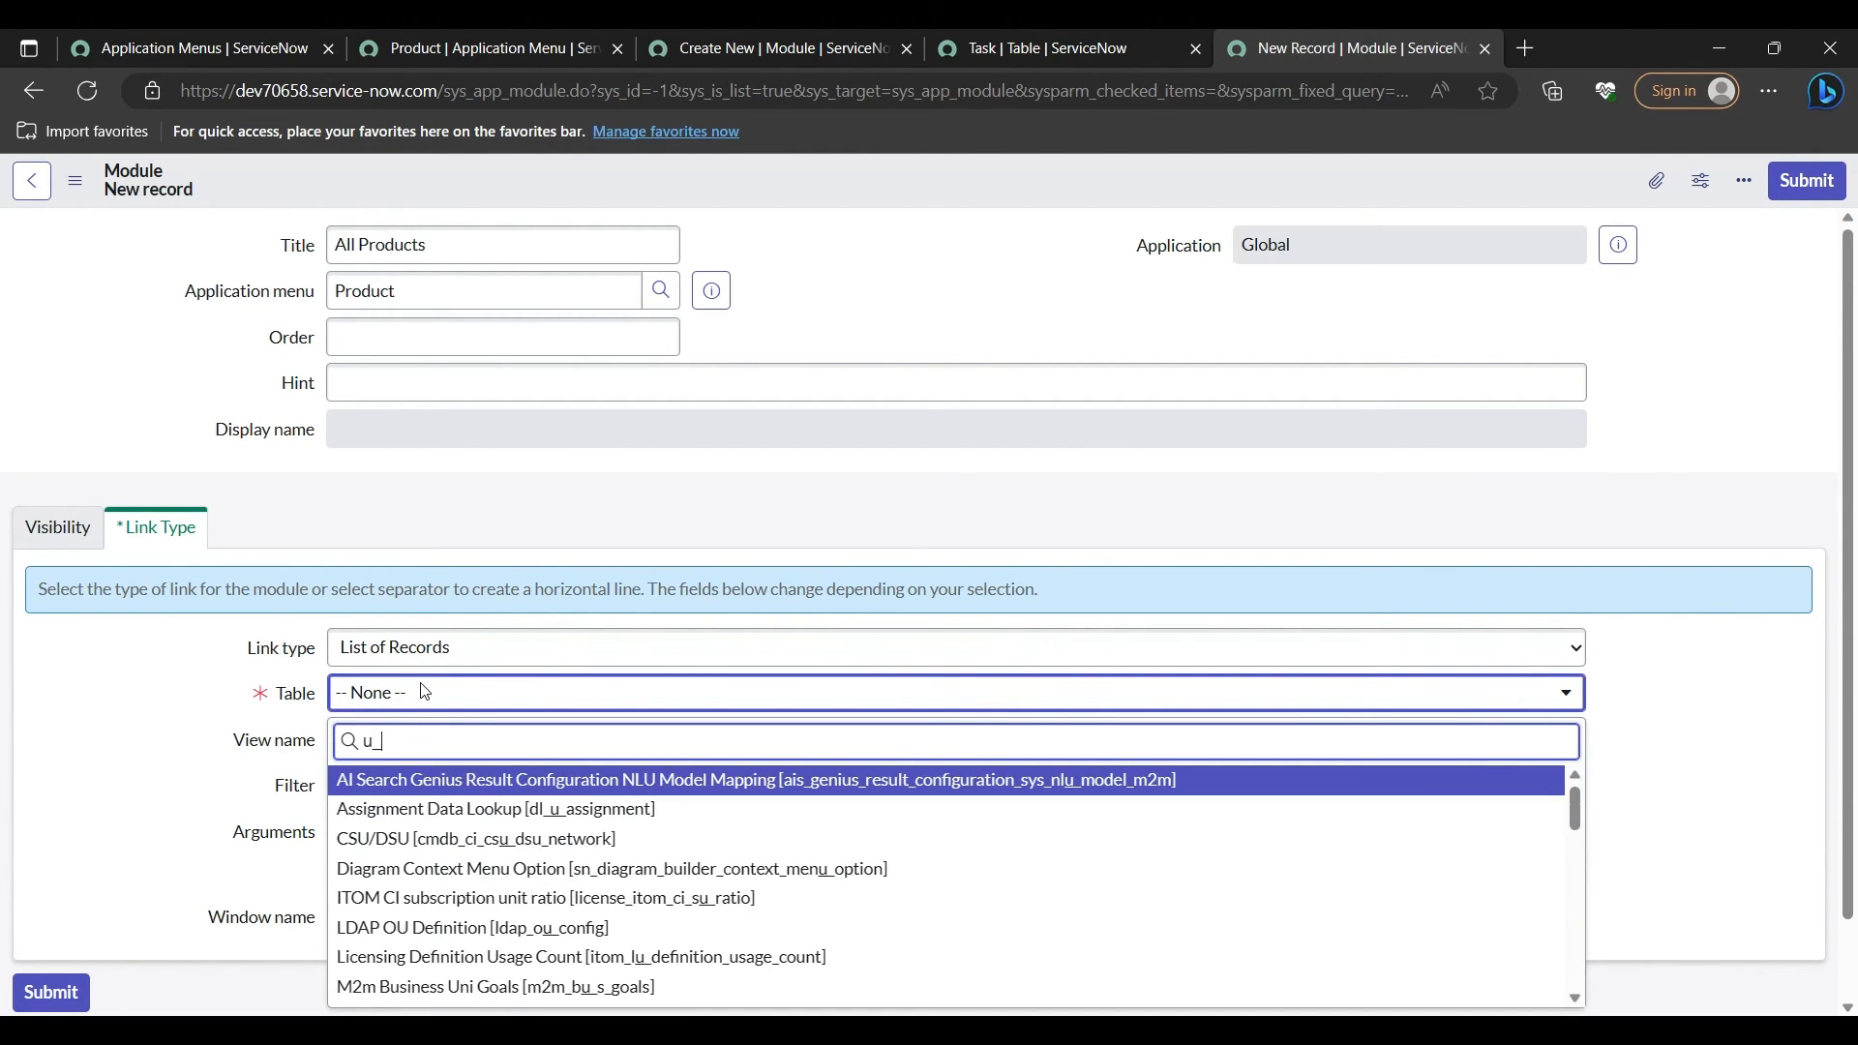
text(product)
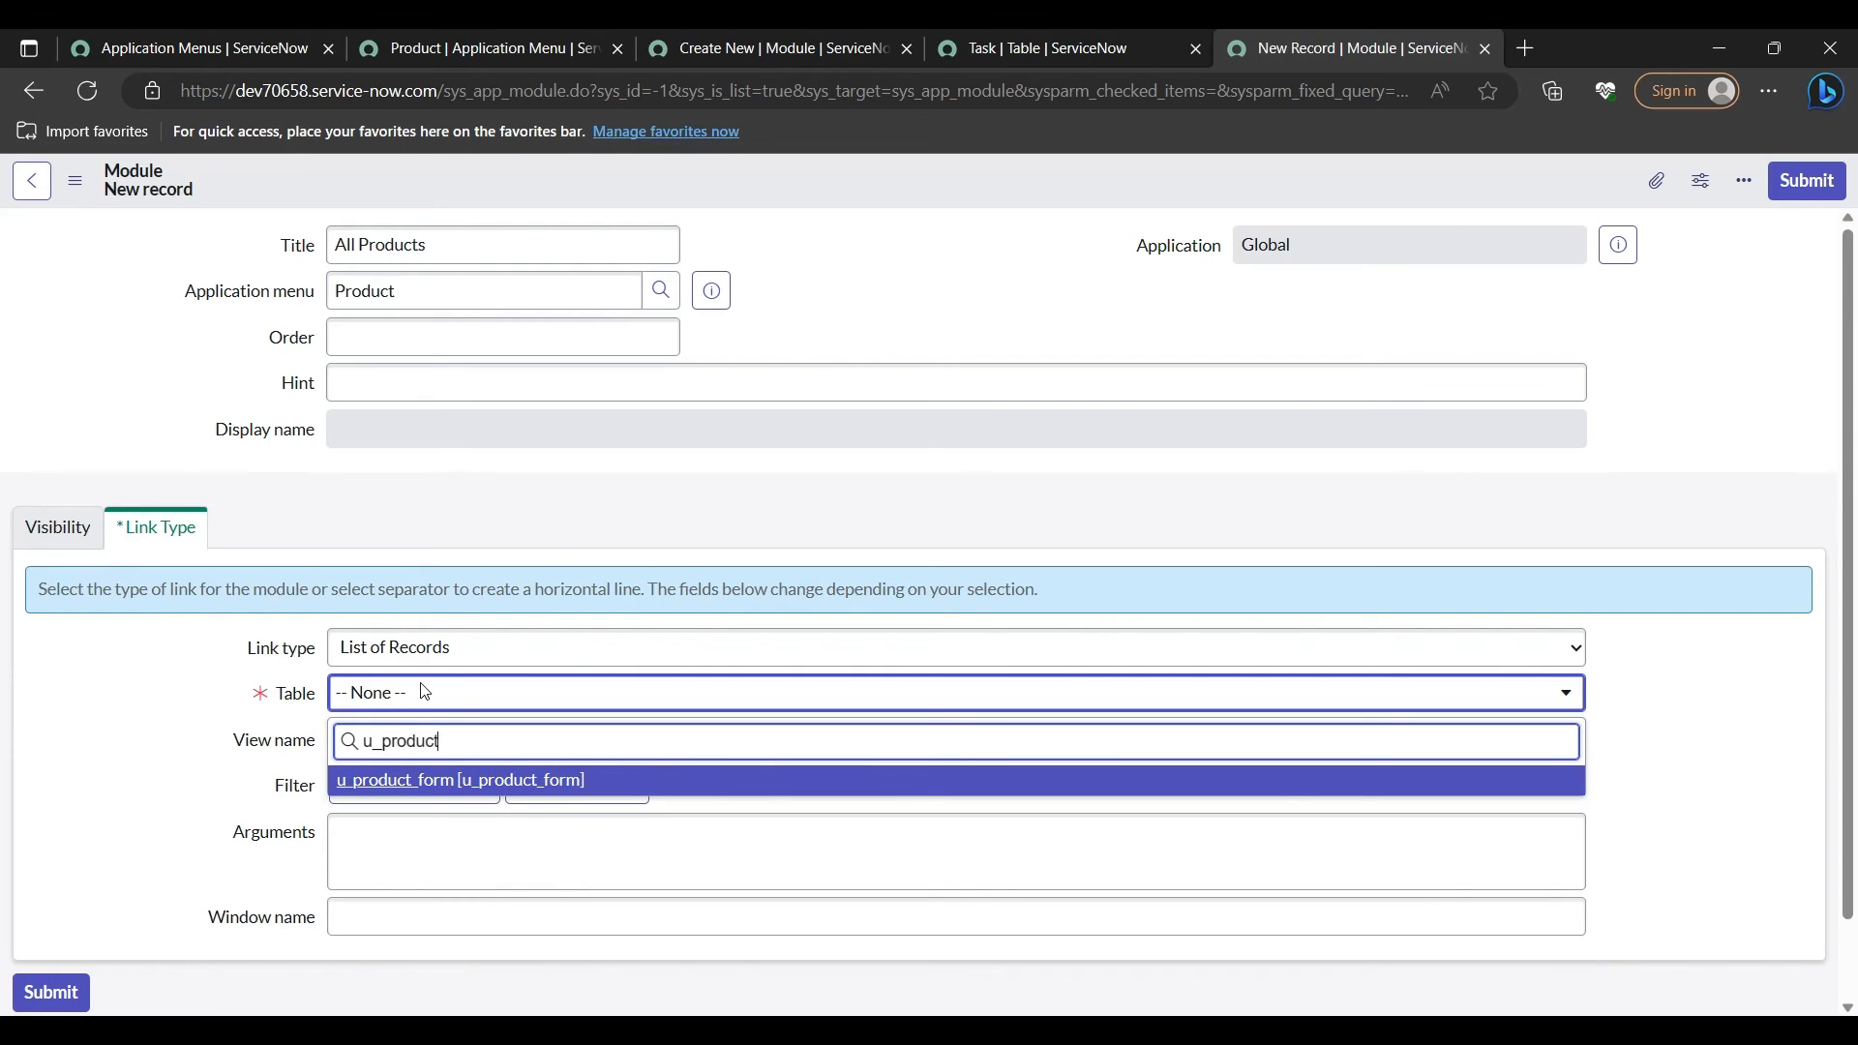
click(447, 780)
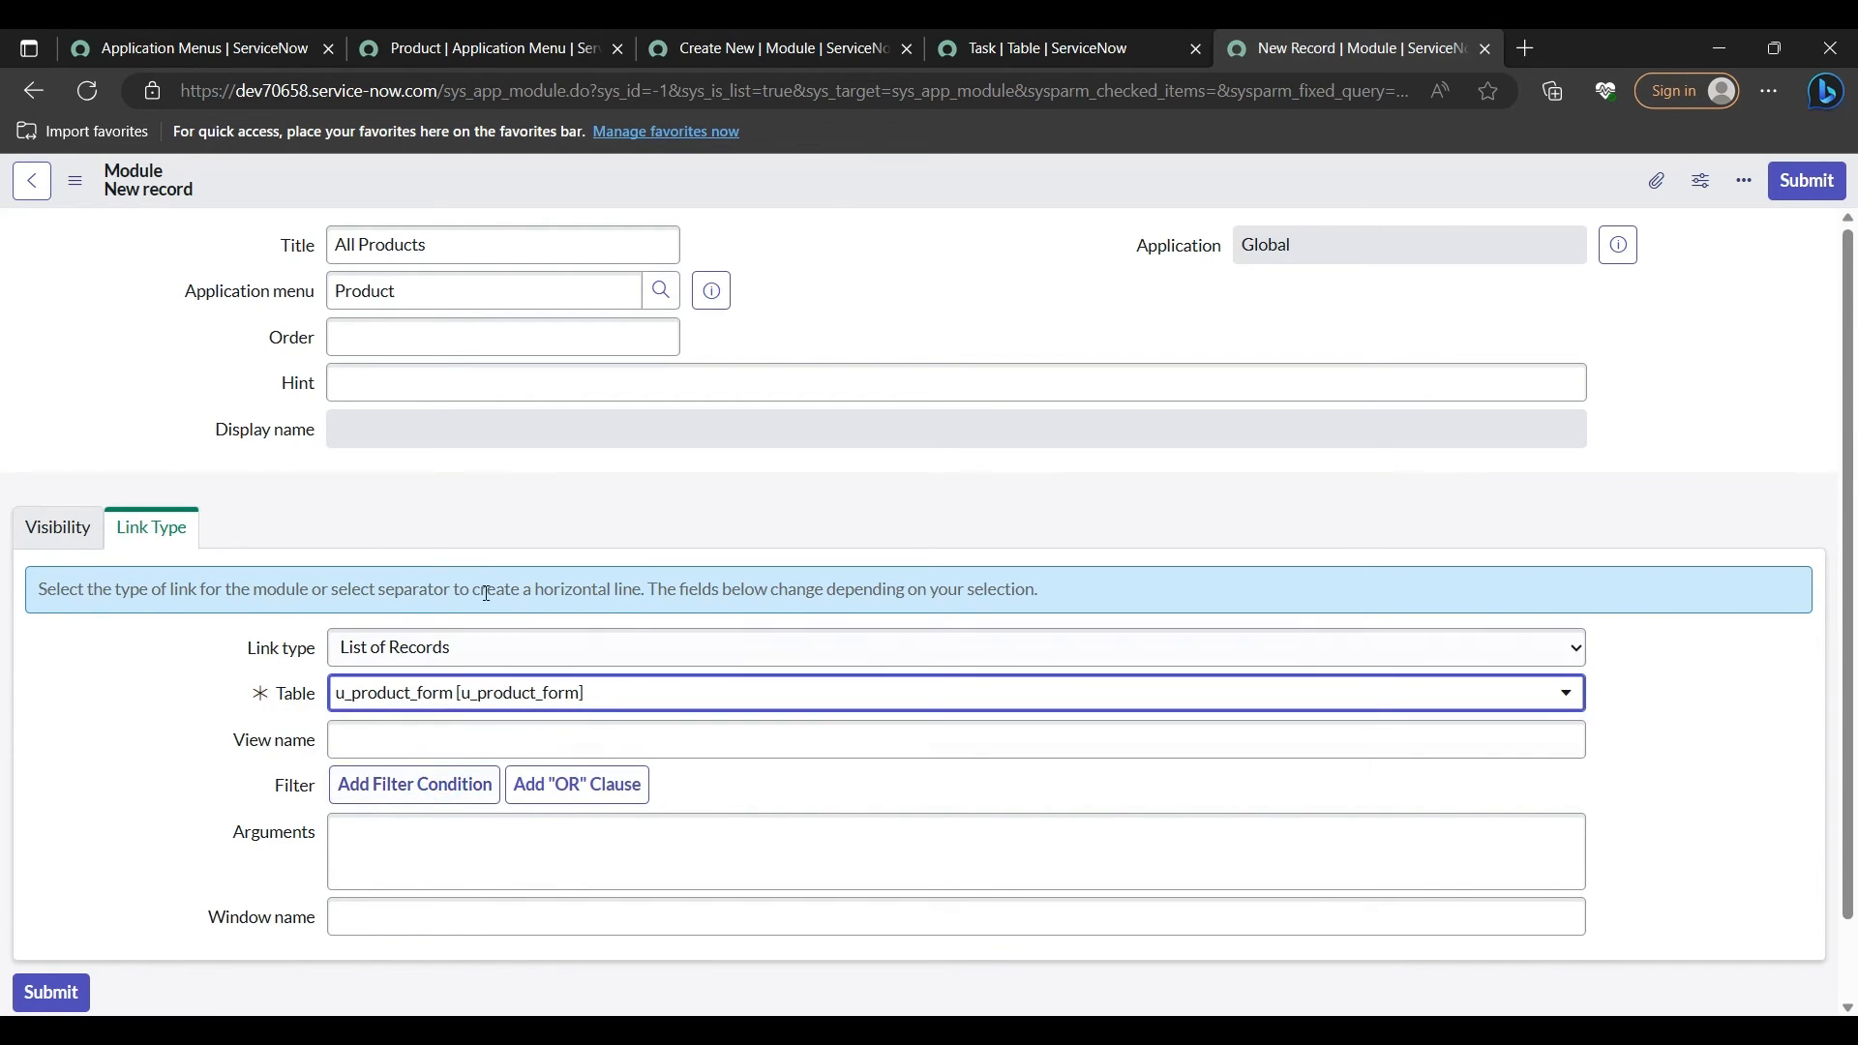
right_click(844, 176)
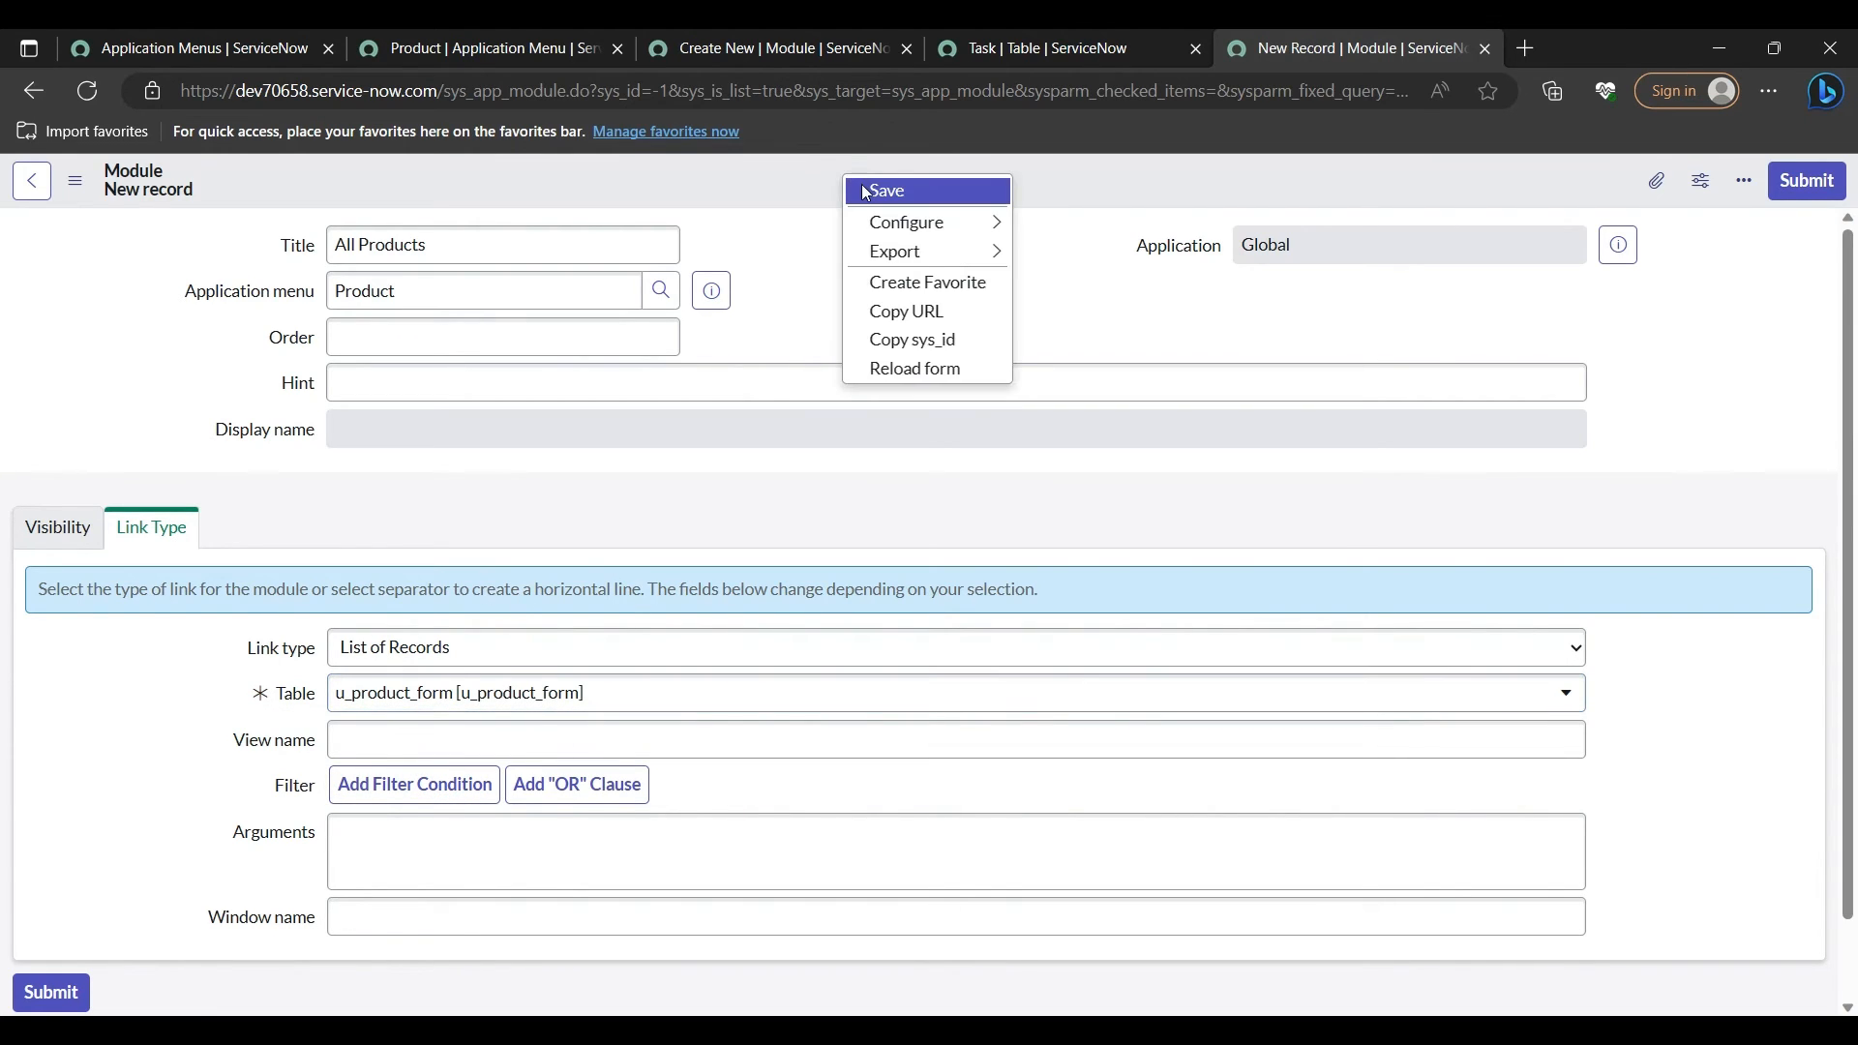
click(866, 191)
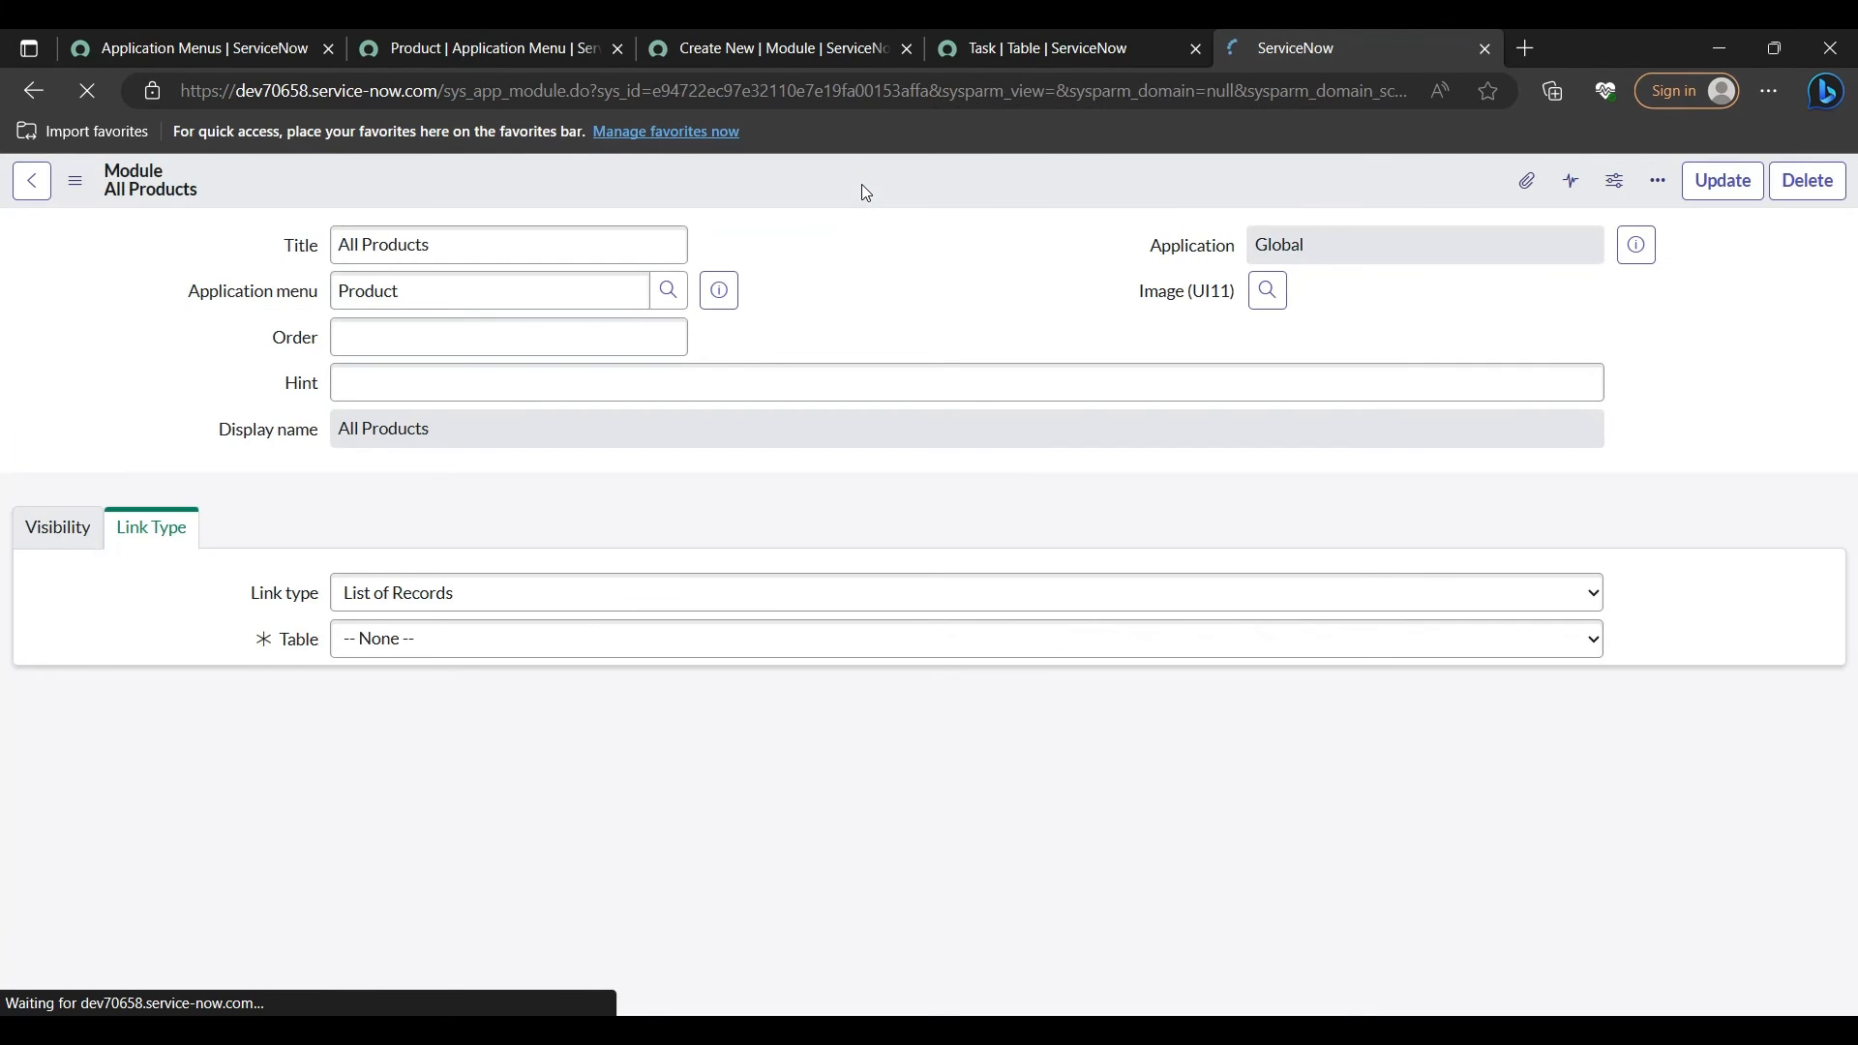
Step: Load the home page and filter the navigator for "product" to check for the Product menu and its modules
click(764, 43)
click(266, 44)
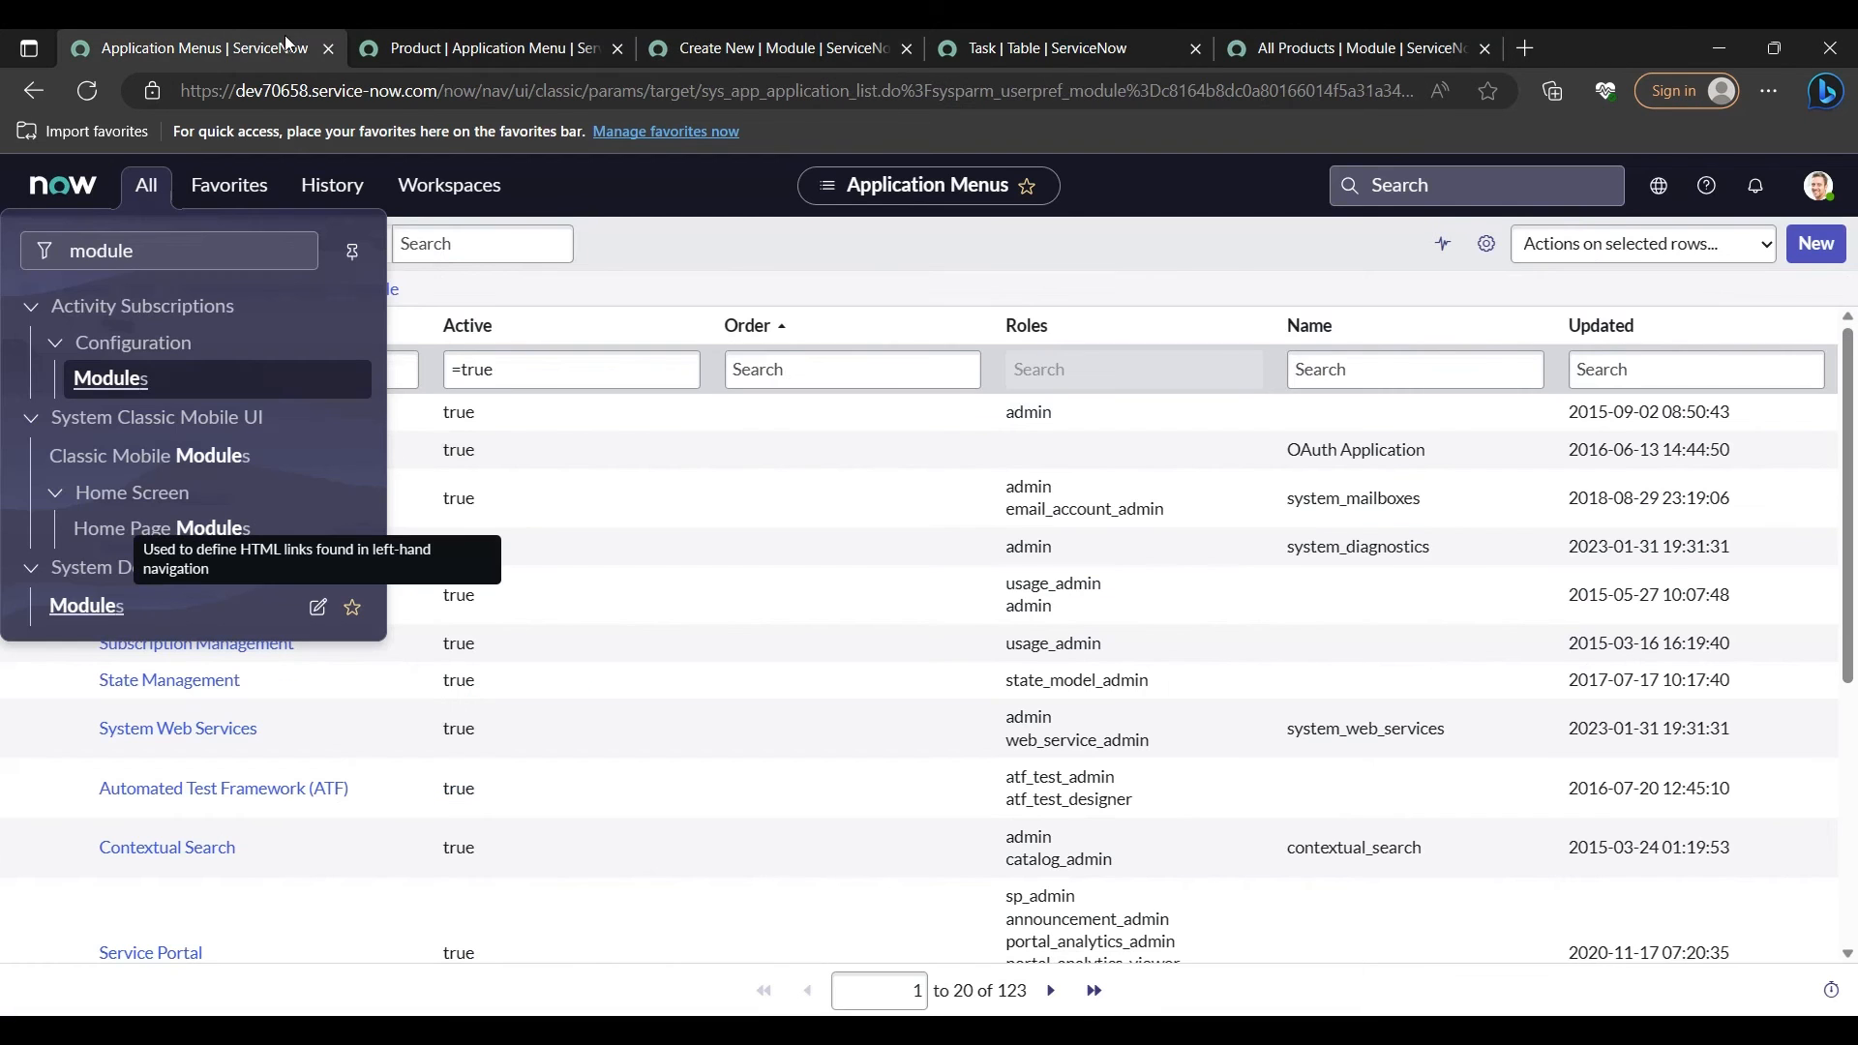
double_click(136, 248)
click(84, 201)
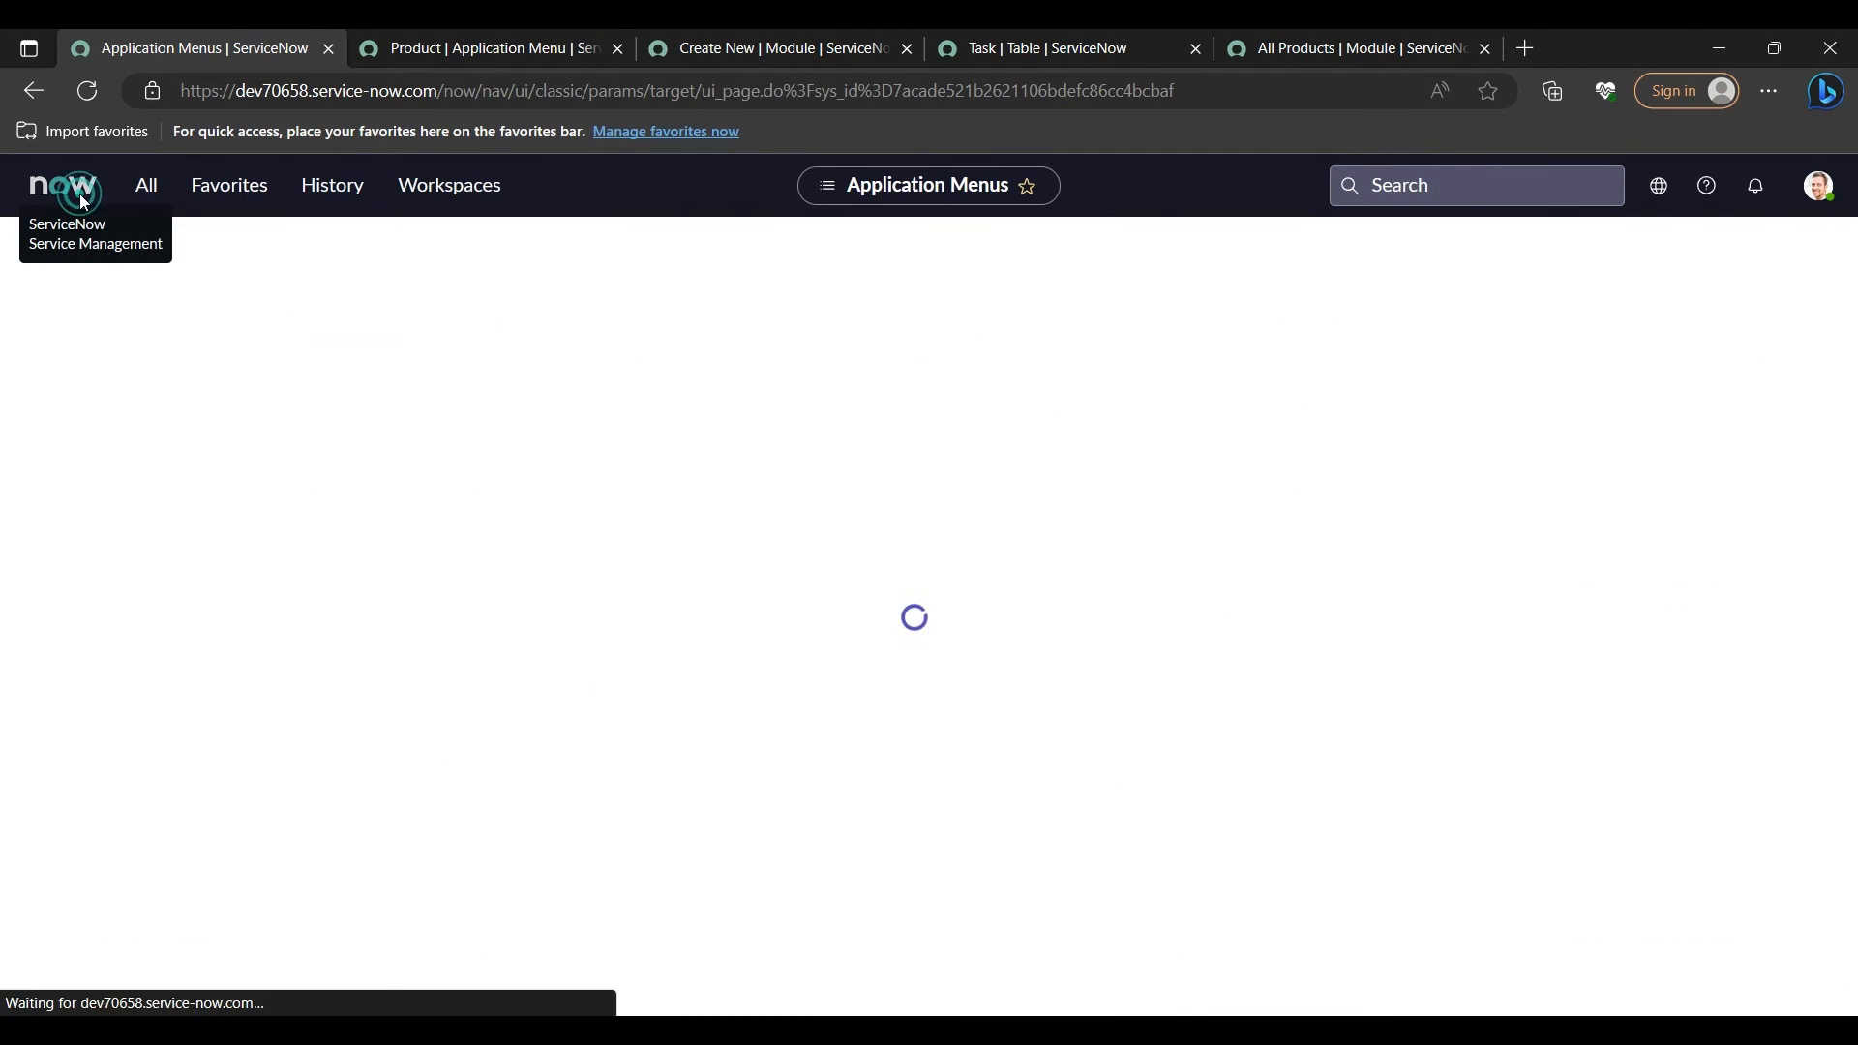
click(145, 189)
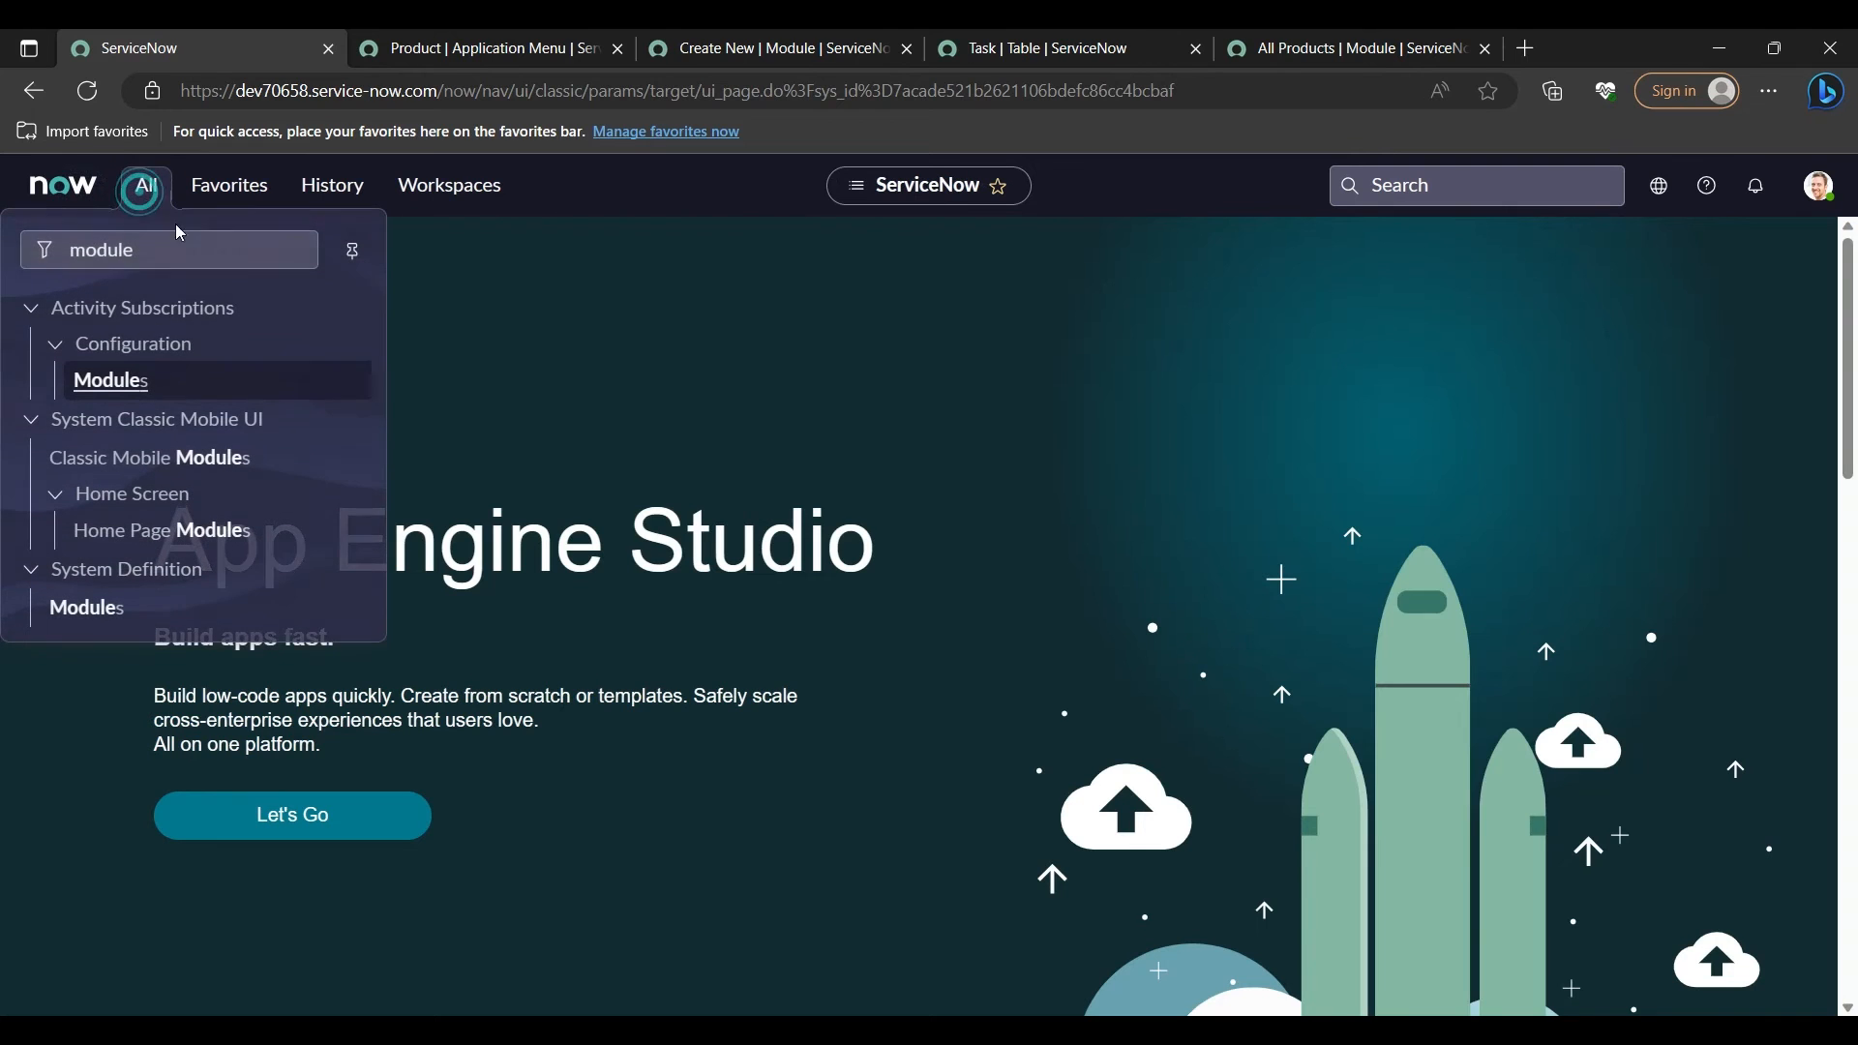
double_click(163, 248)
text(pro)
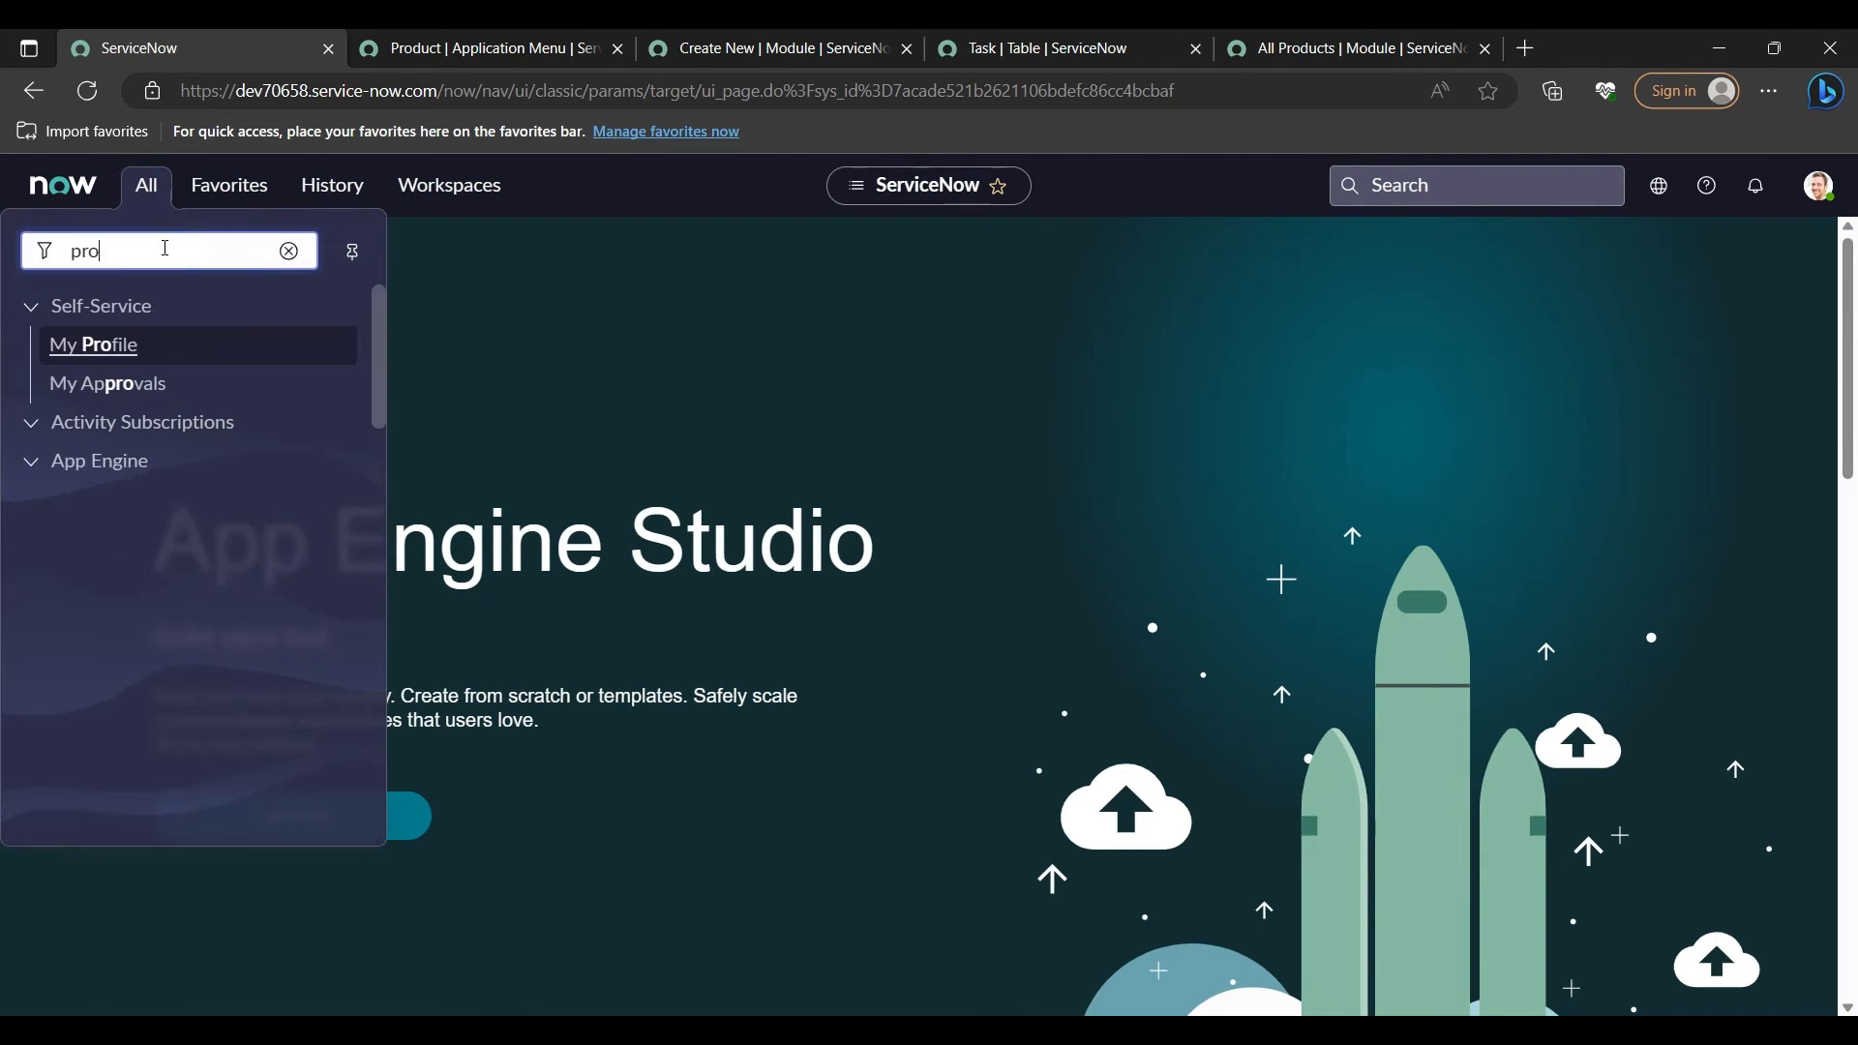
text(duct)
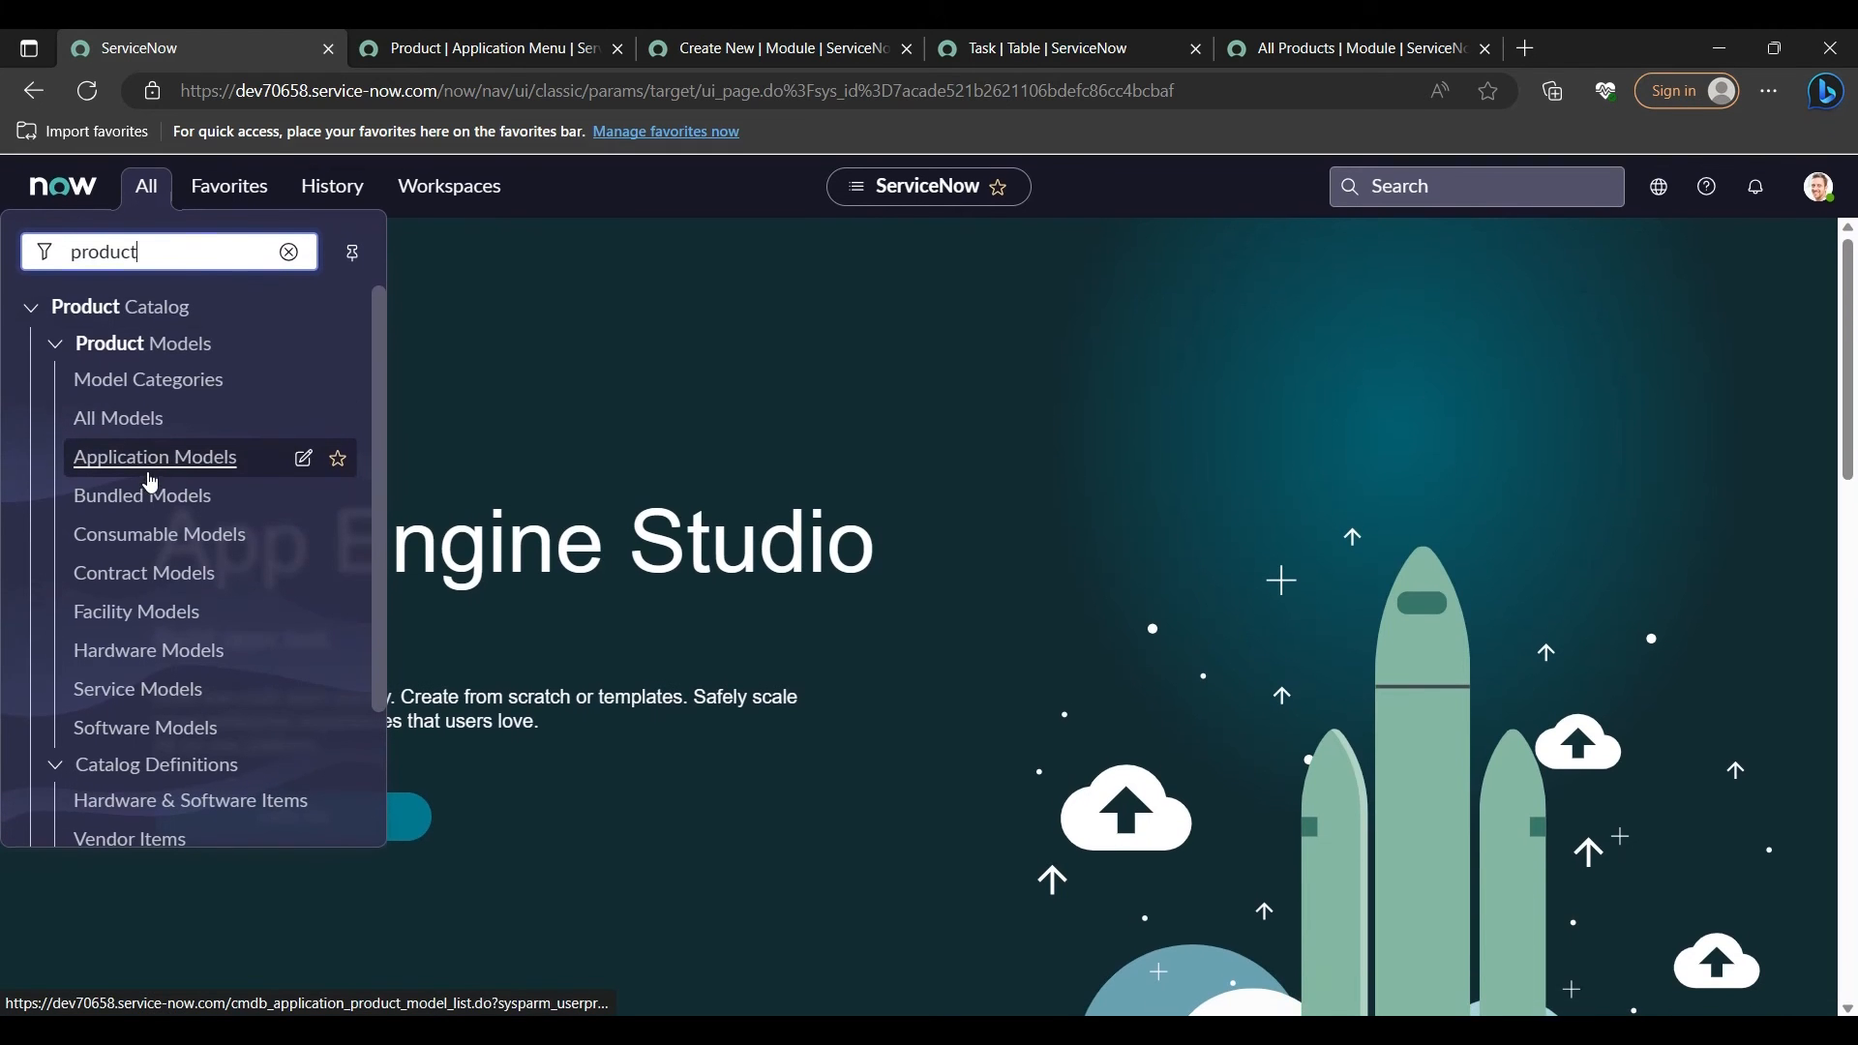
scroll(150, 481, down, 2)
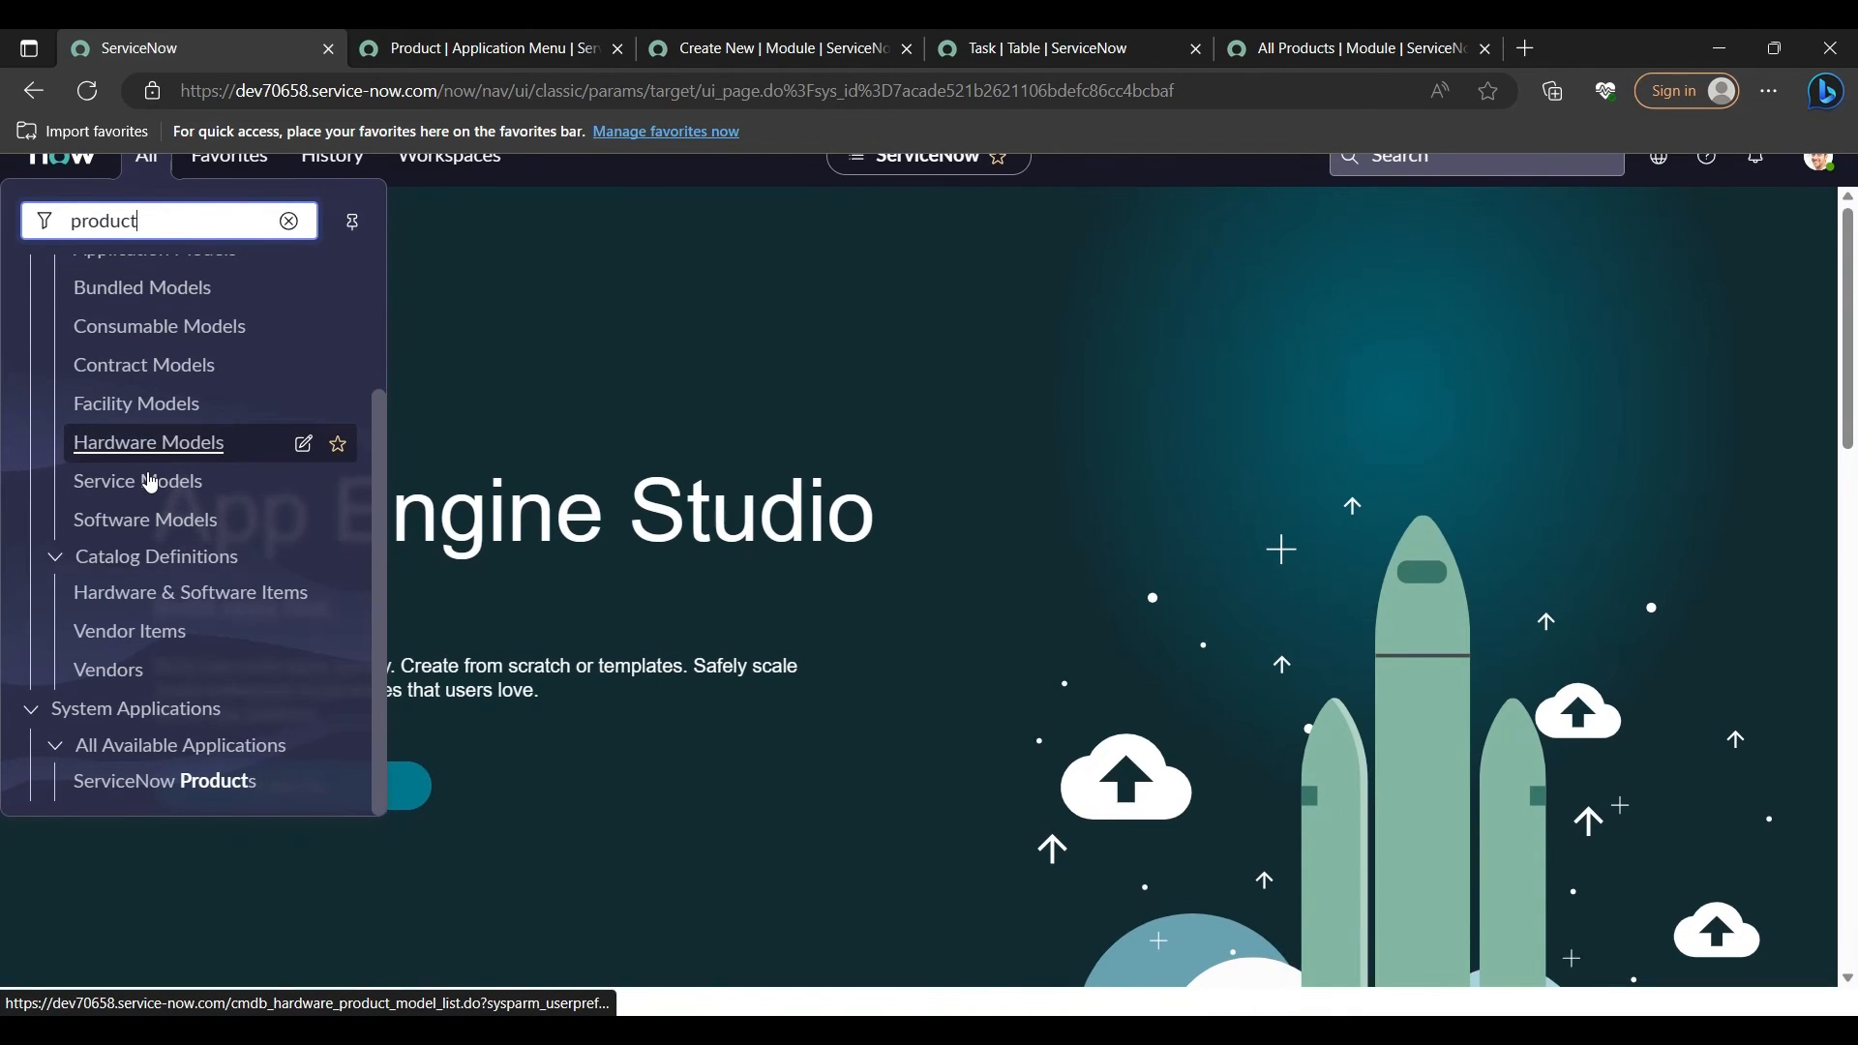
scroll(150, 481, up, 3)
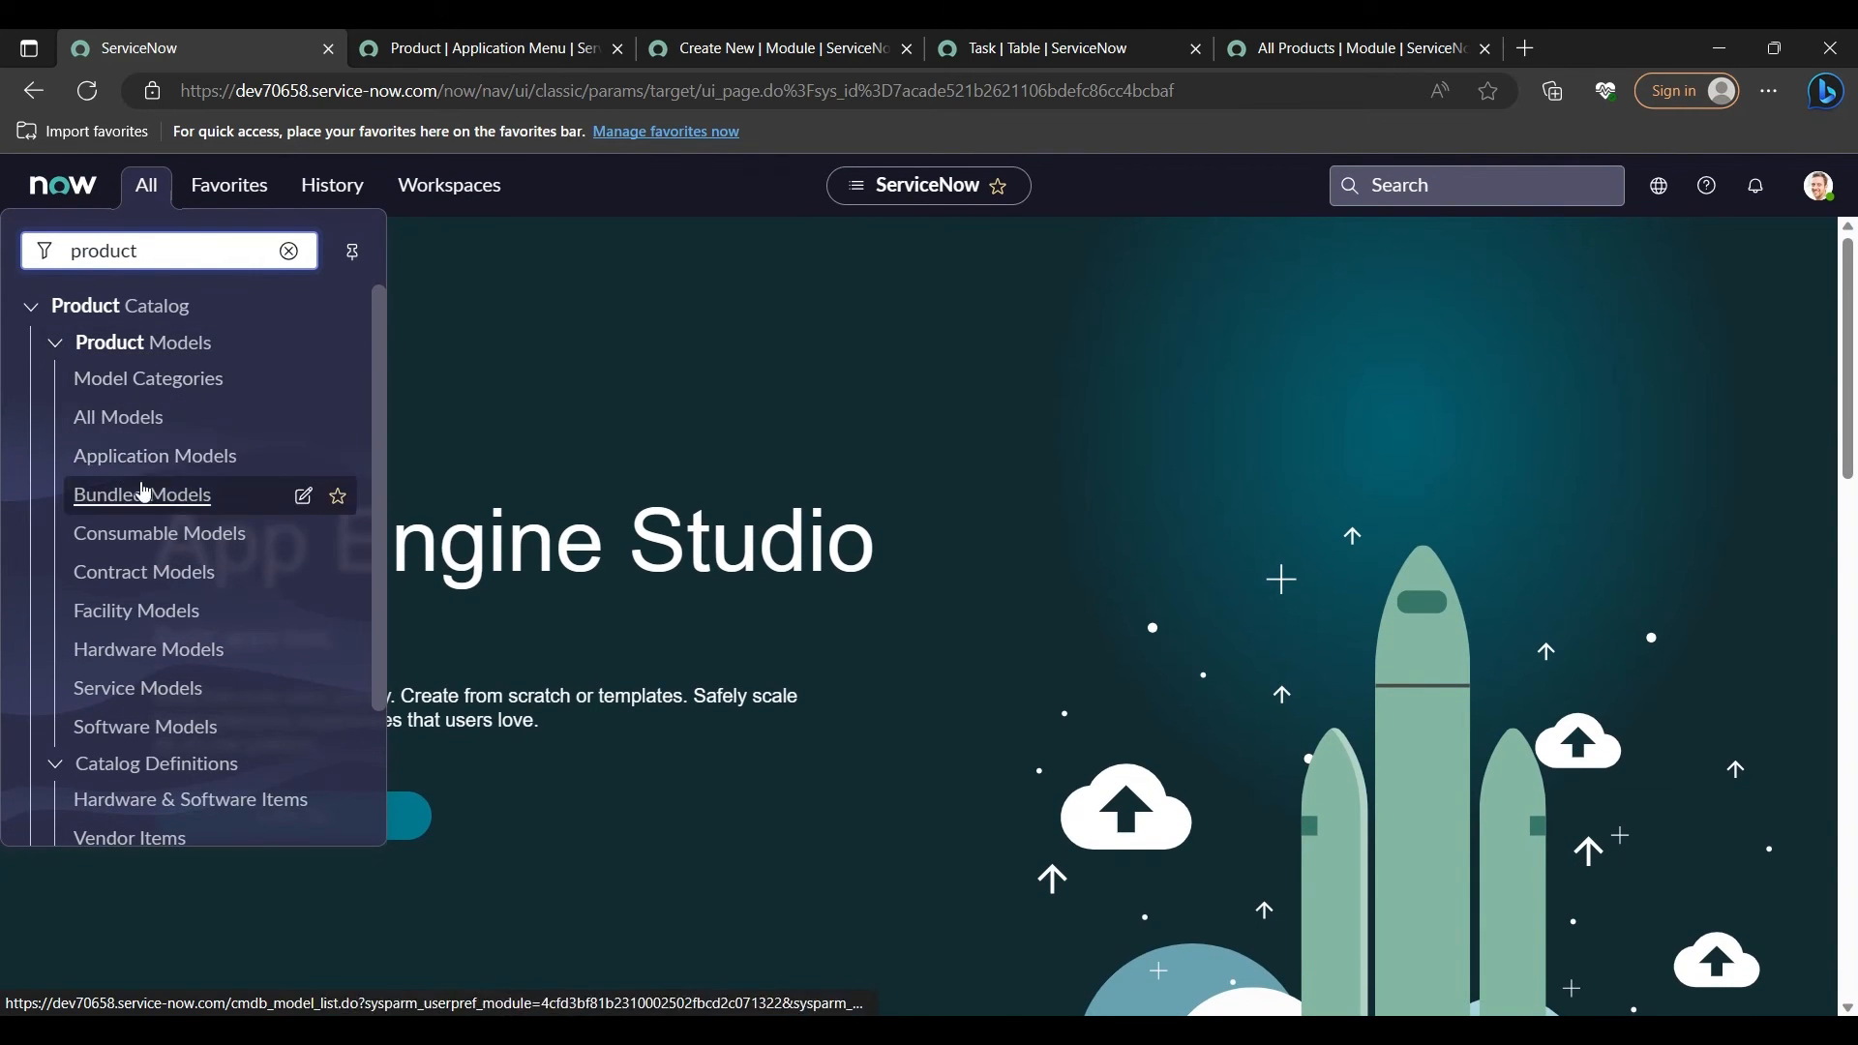
Step: Check the title of the Product application menu record against the term used in the navigator filter
double_click(197, 232)
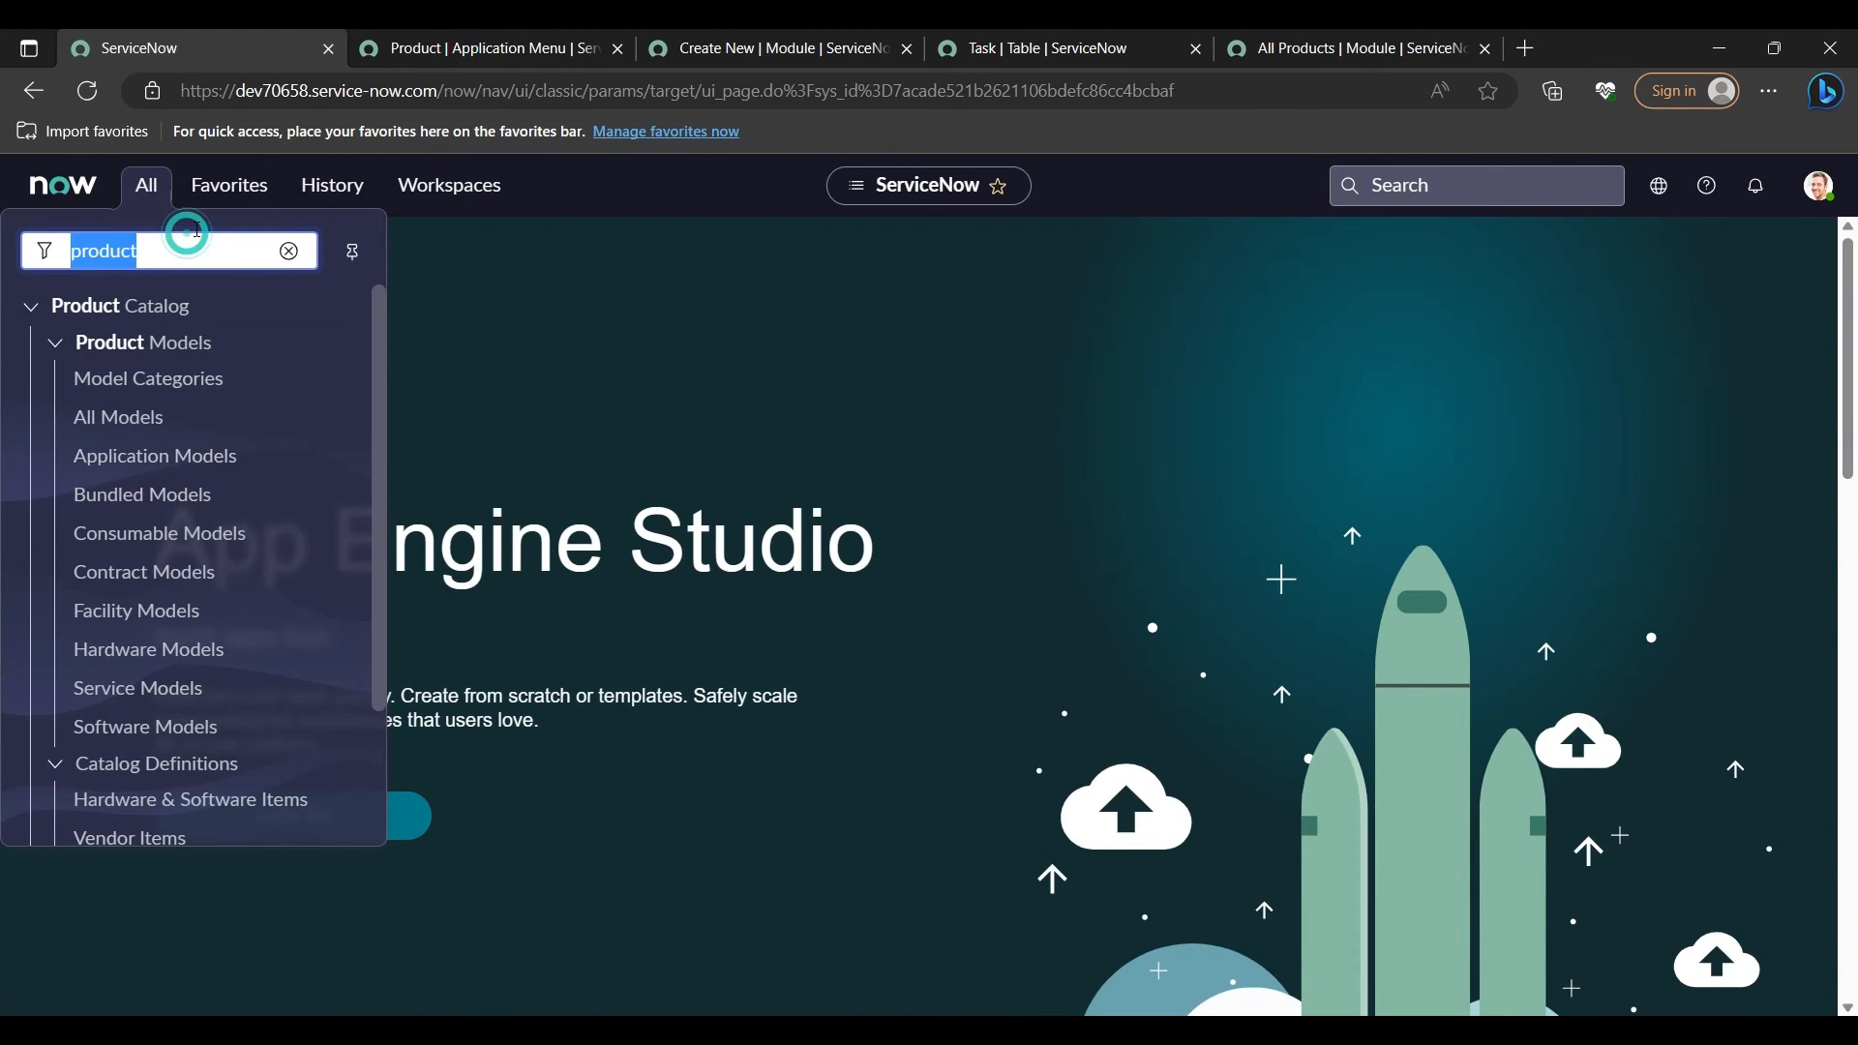
click(553, 35)
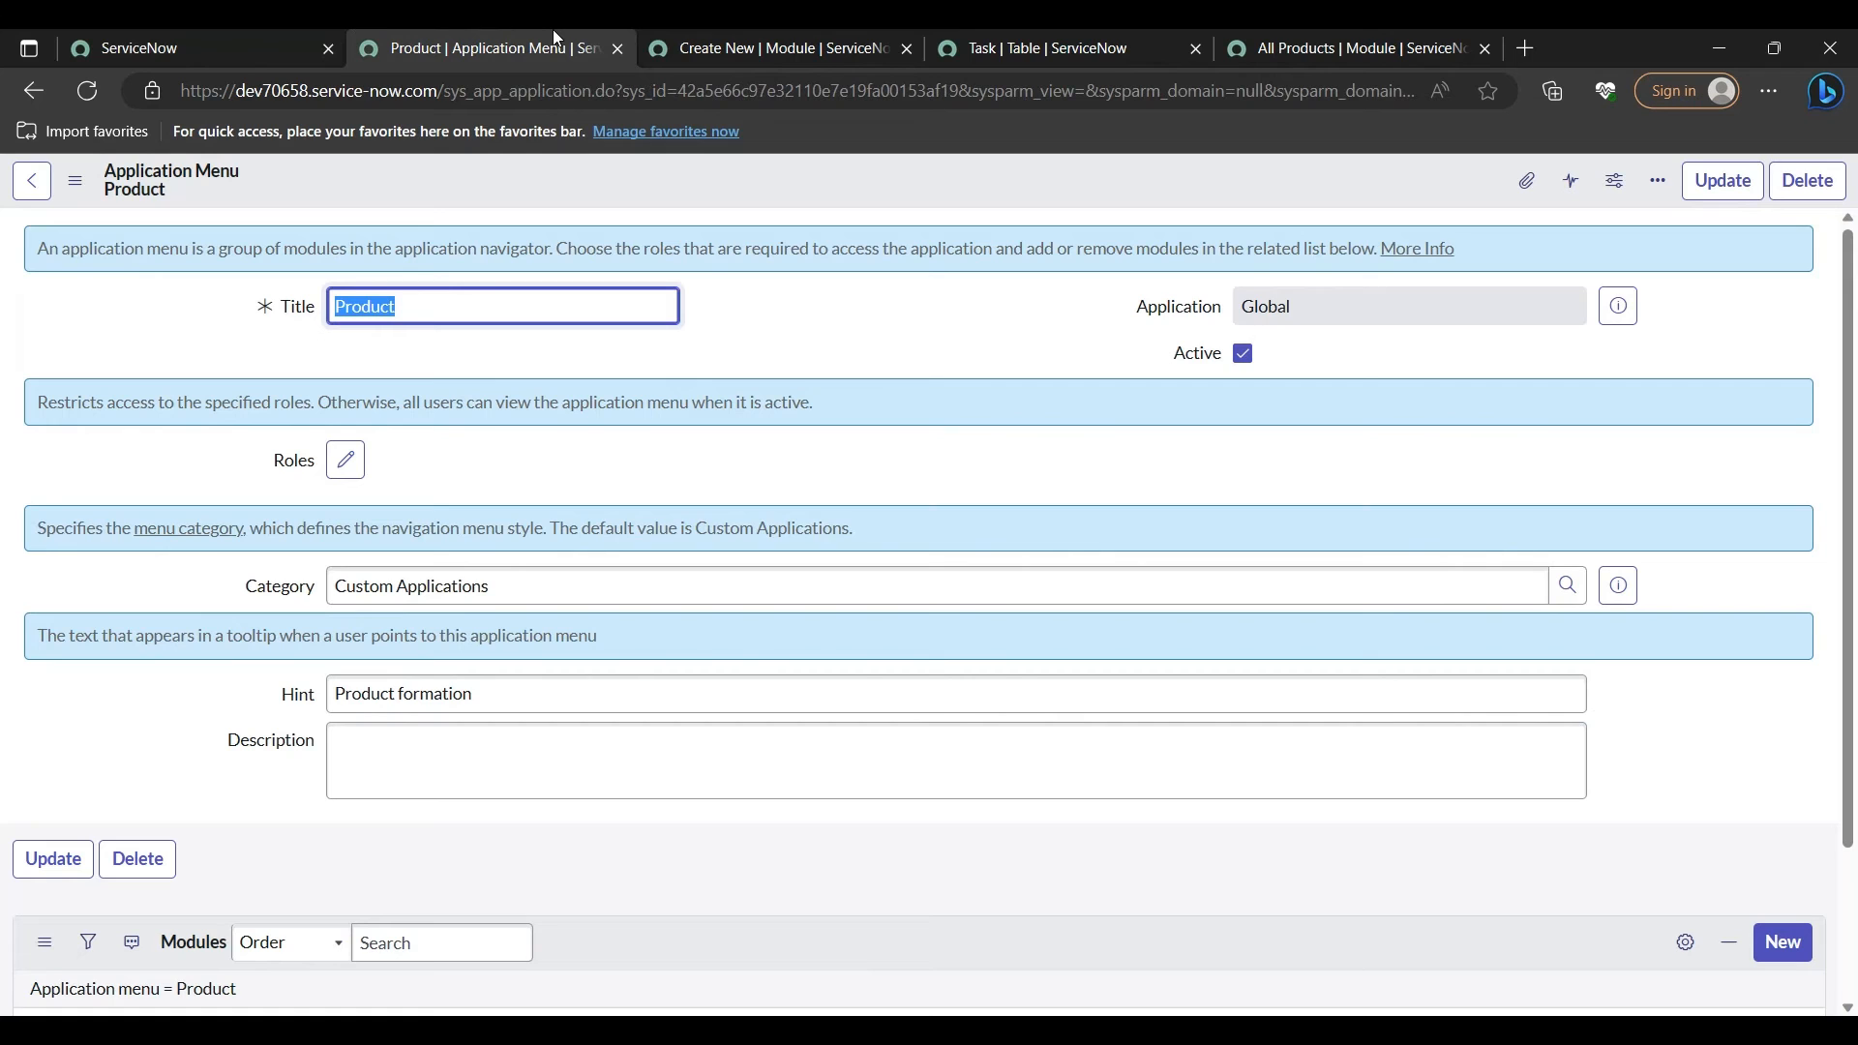
click(443, 304)
click(226, 33)
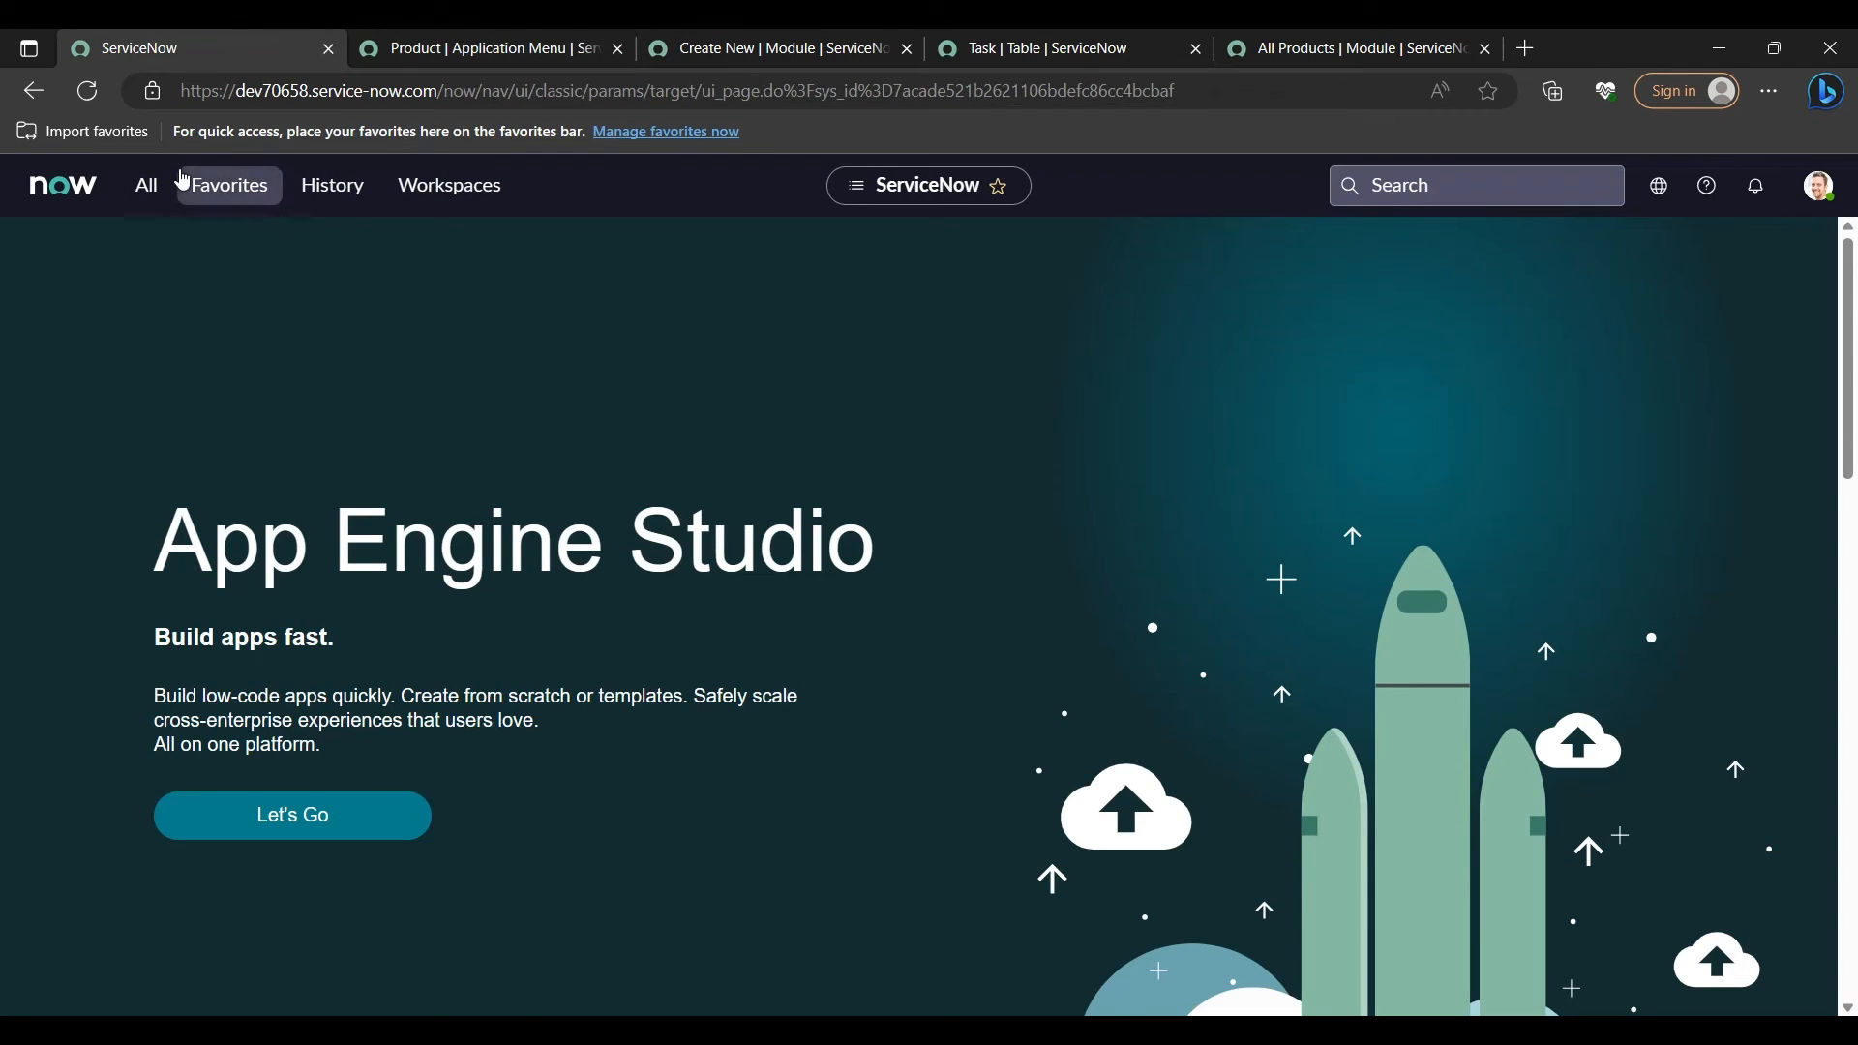
Step: Clear the navigator filter, reload the home page and filter all menus for "produc" to find the Product menu
click(147, 185)
click(180, 250)
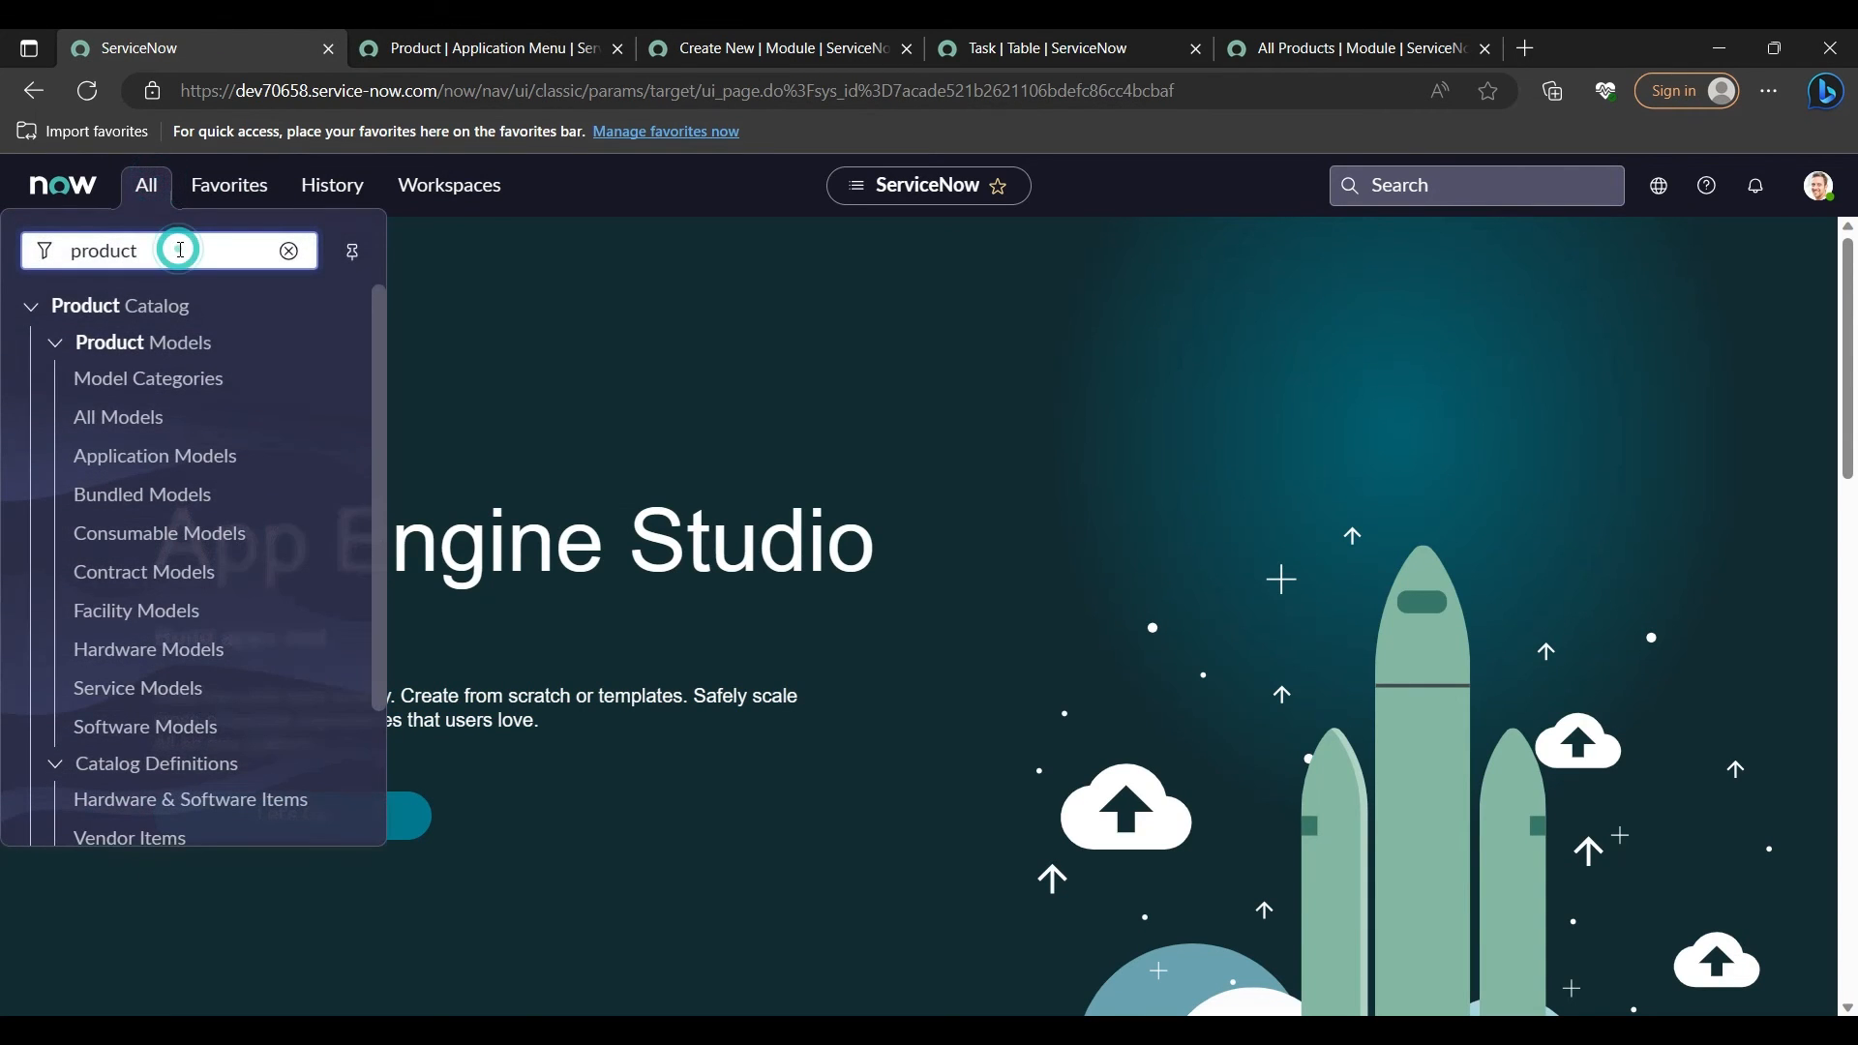
key(BackSpace)
key(BackSpace)
key(BackSpace)
key(BackSpace)
key(BackSpace)
key(BackSpace)
key(BackSpace)
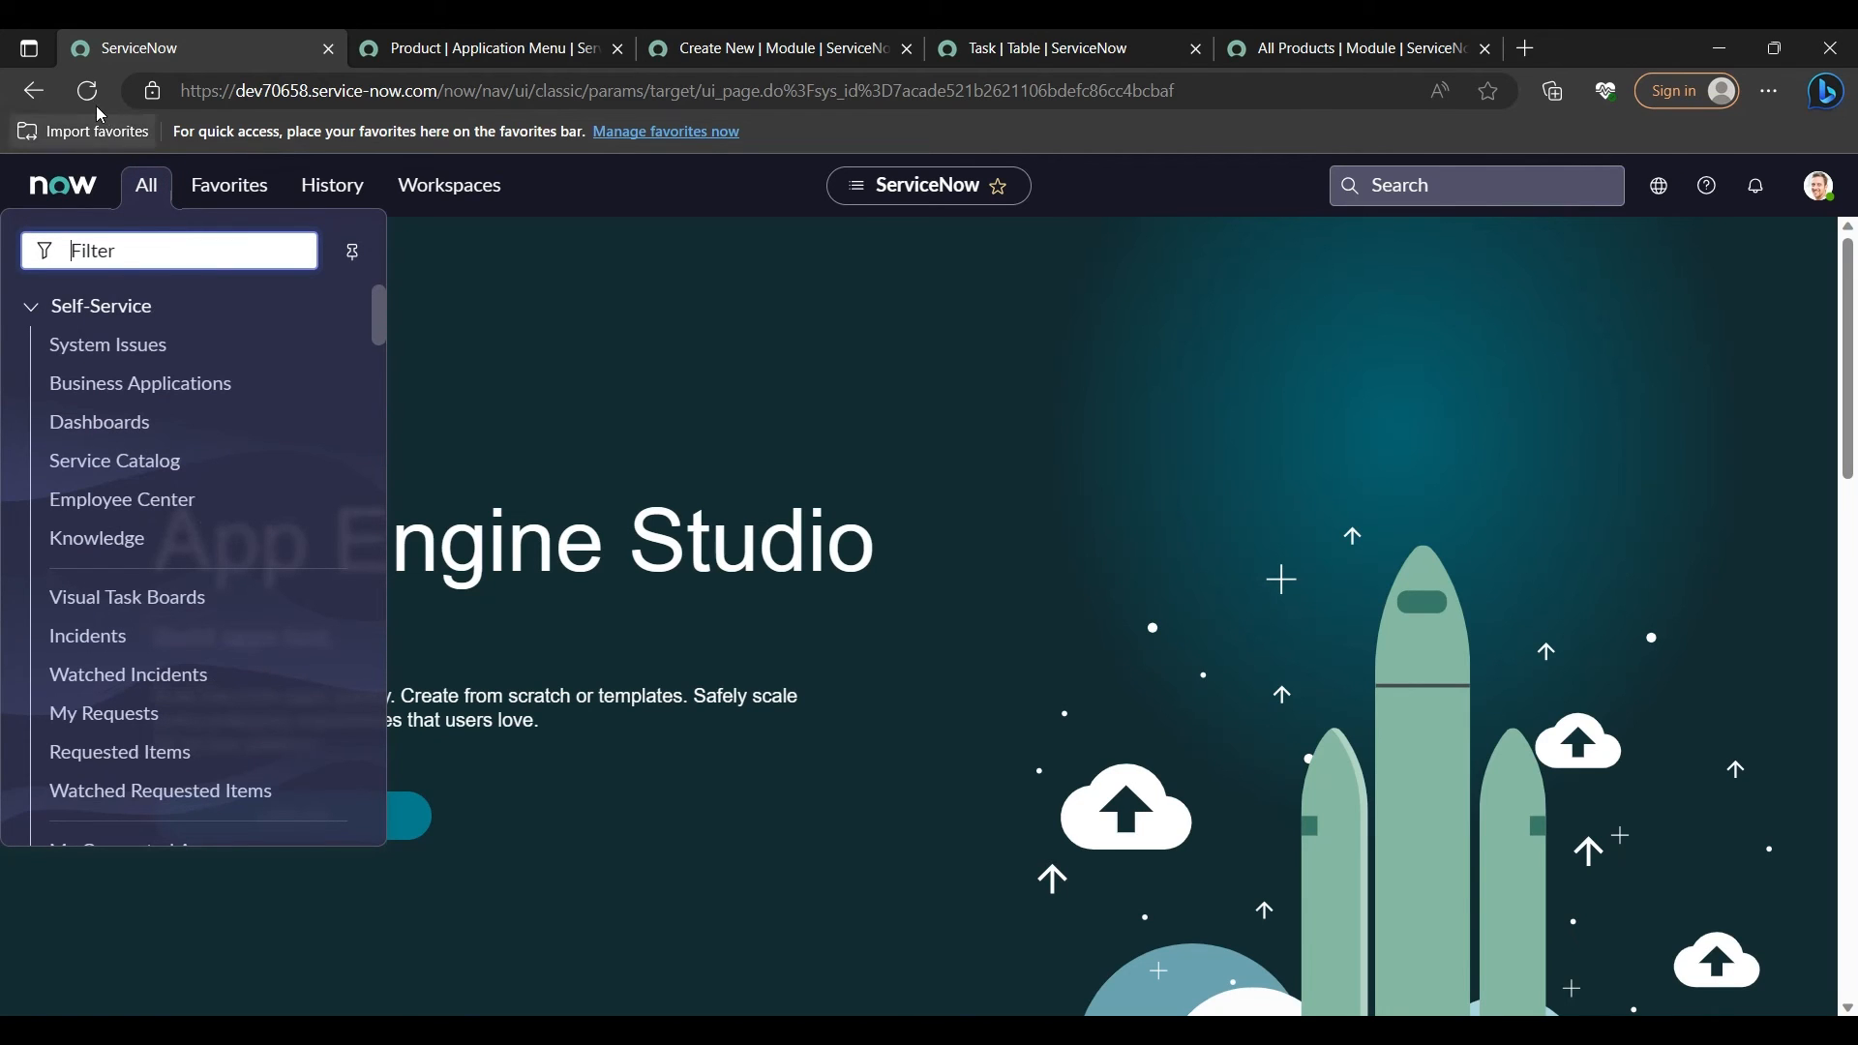
click(97, 107)
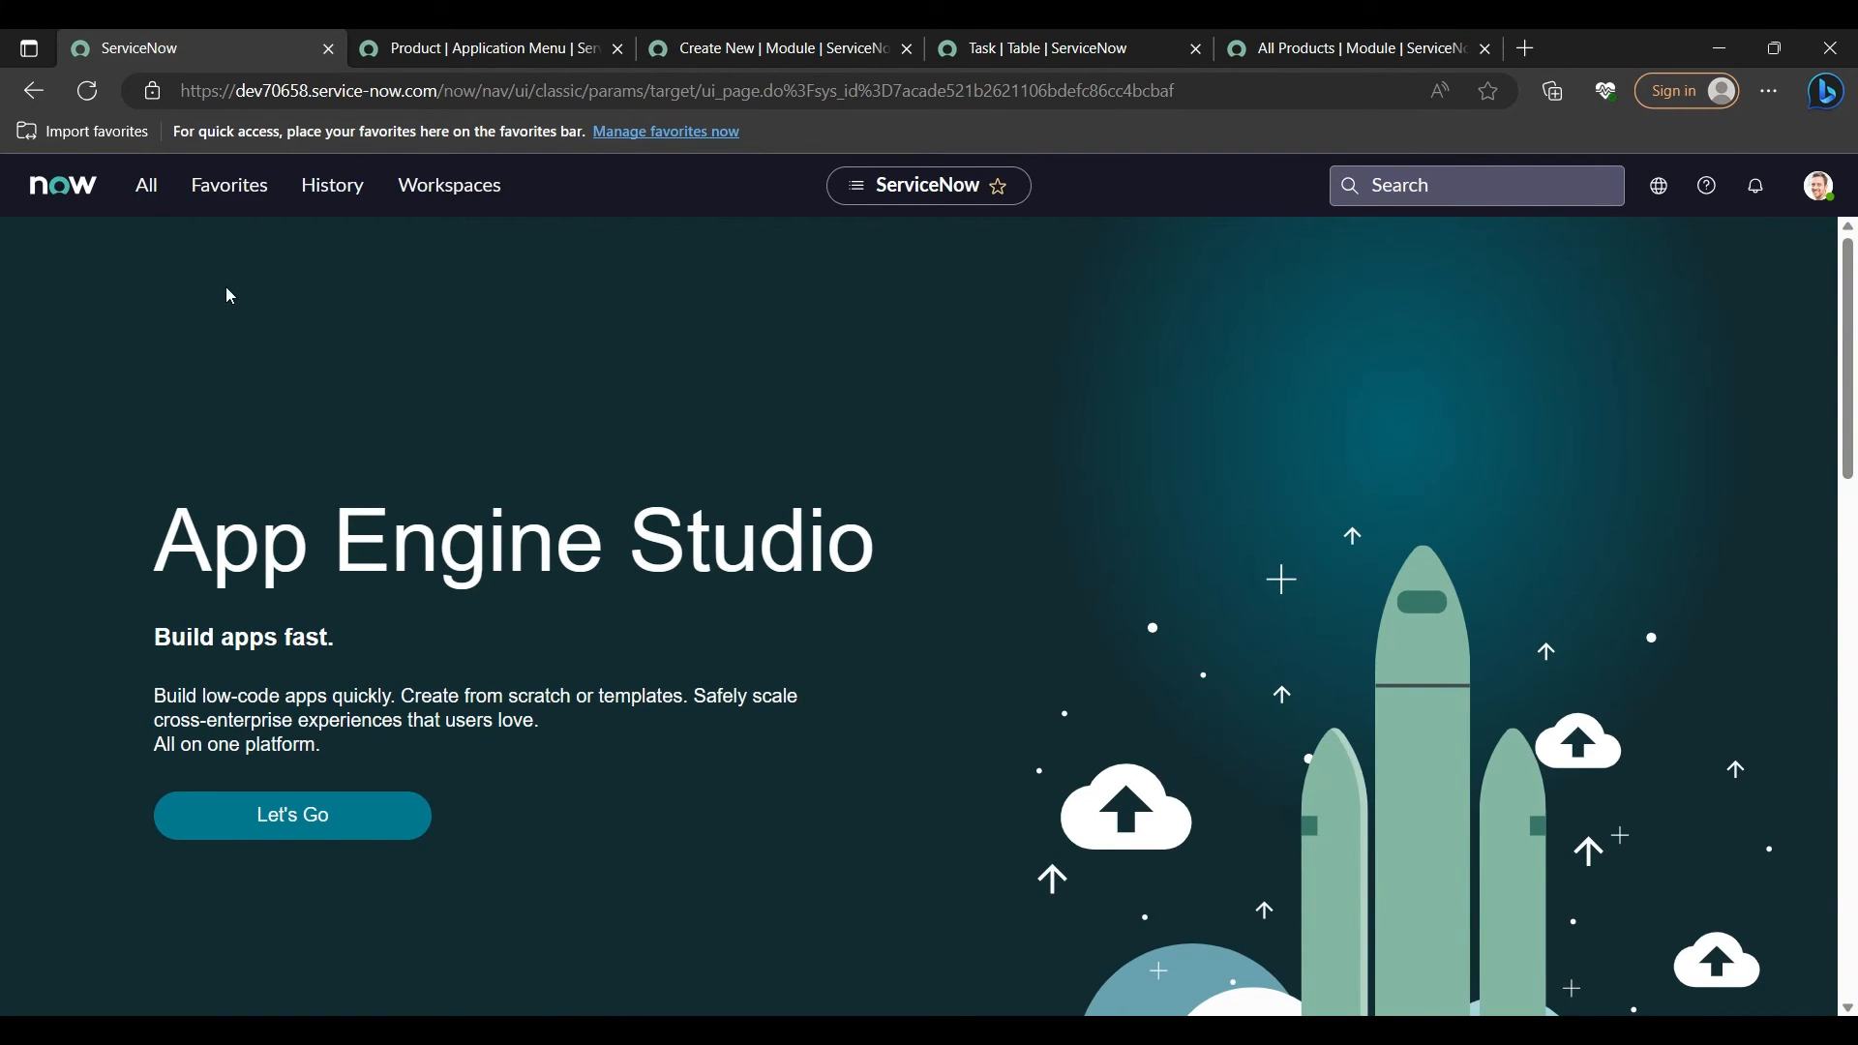
double_click(147, 194)
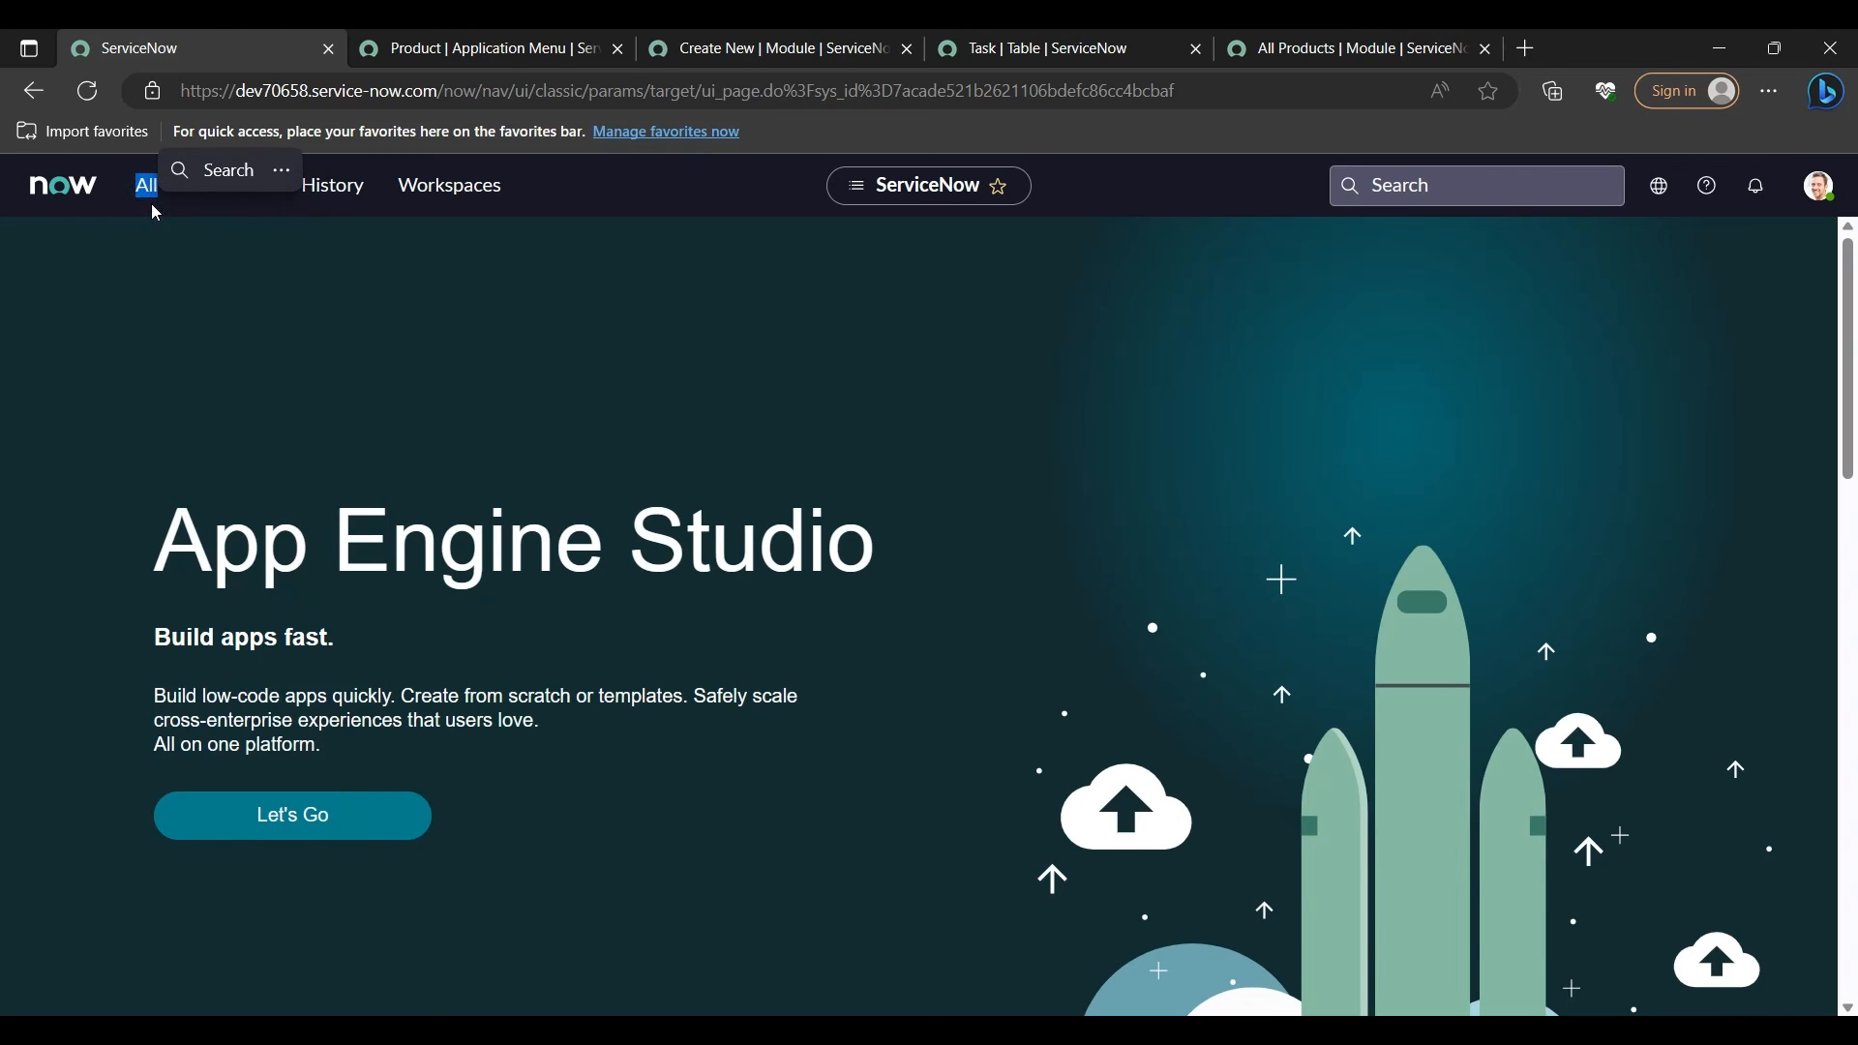
click(150, 205)
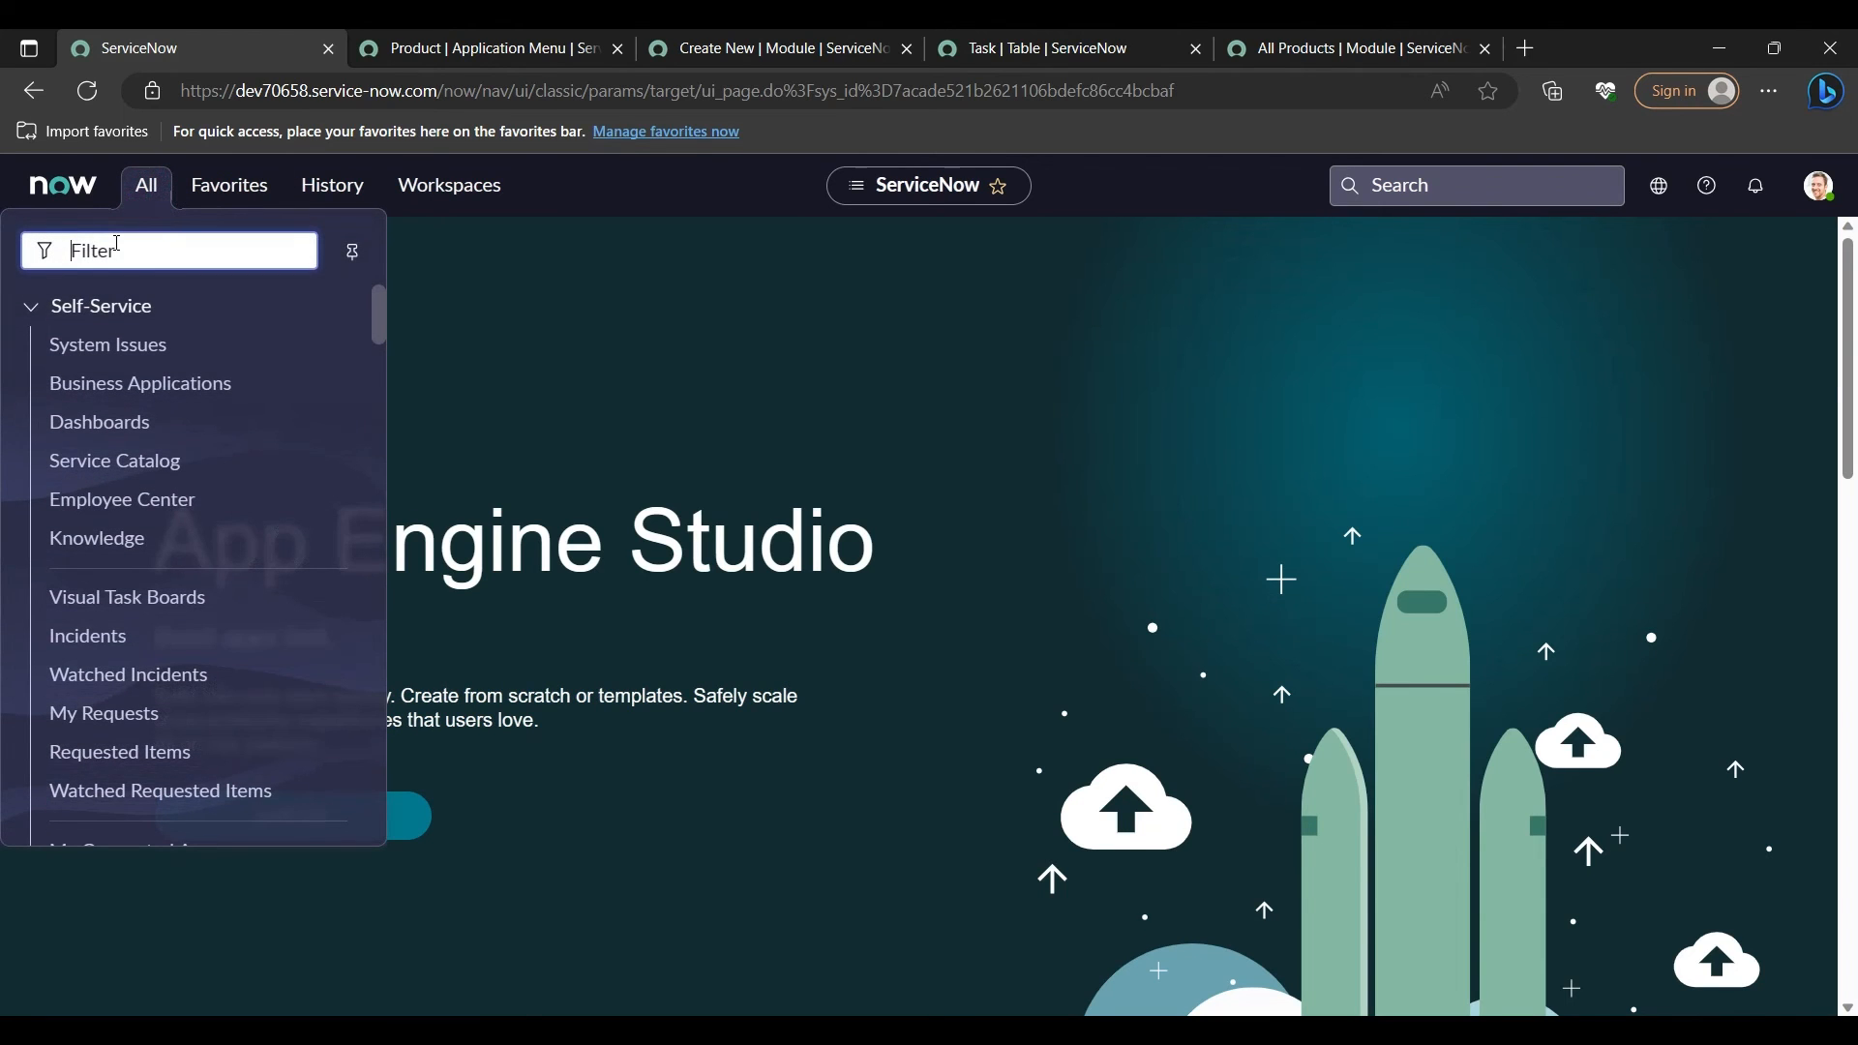
text(produc)
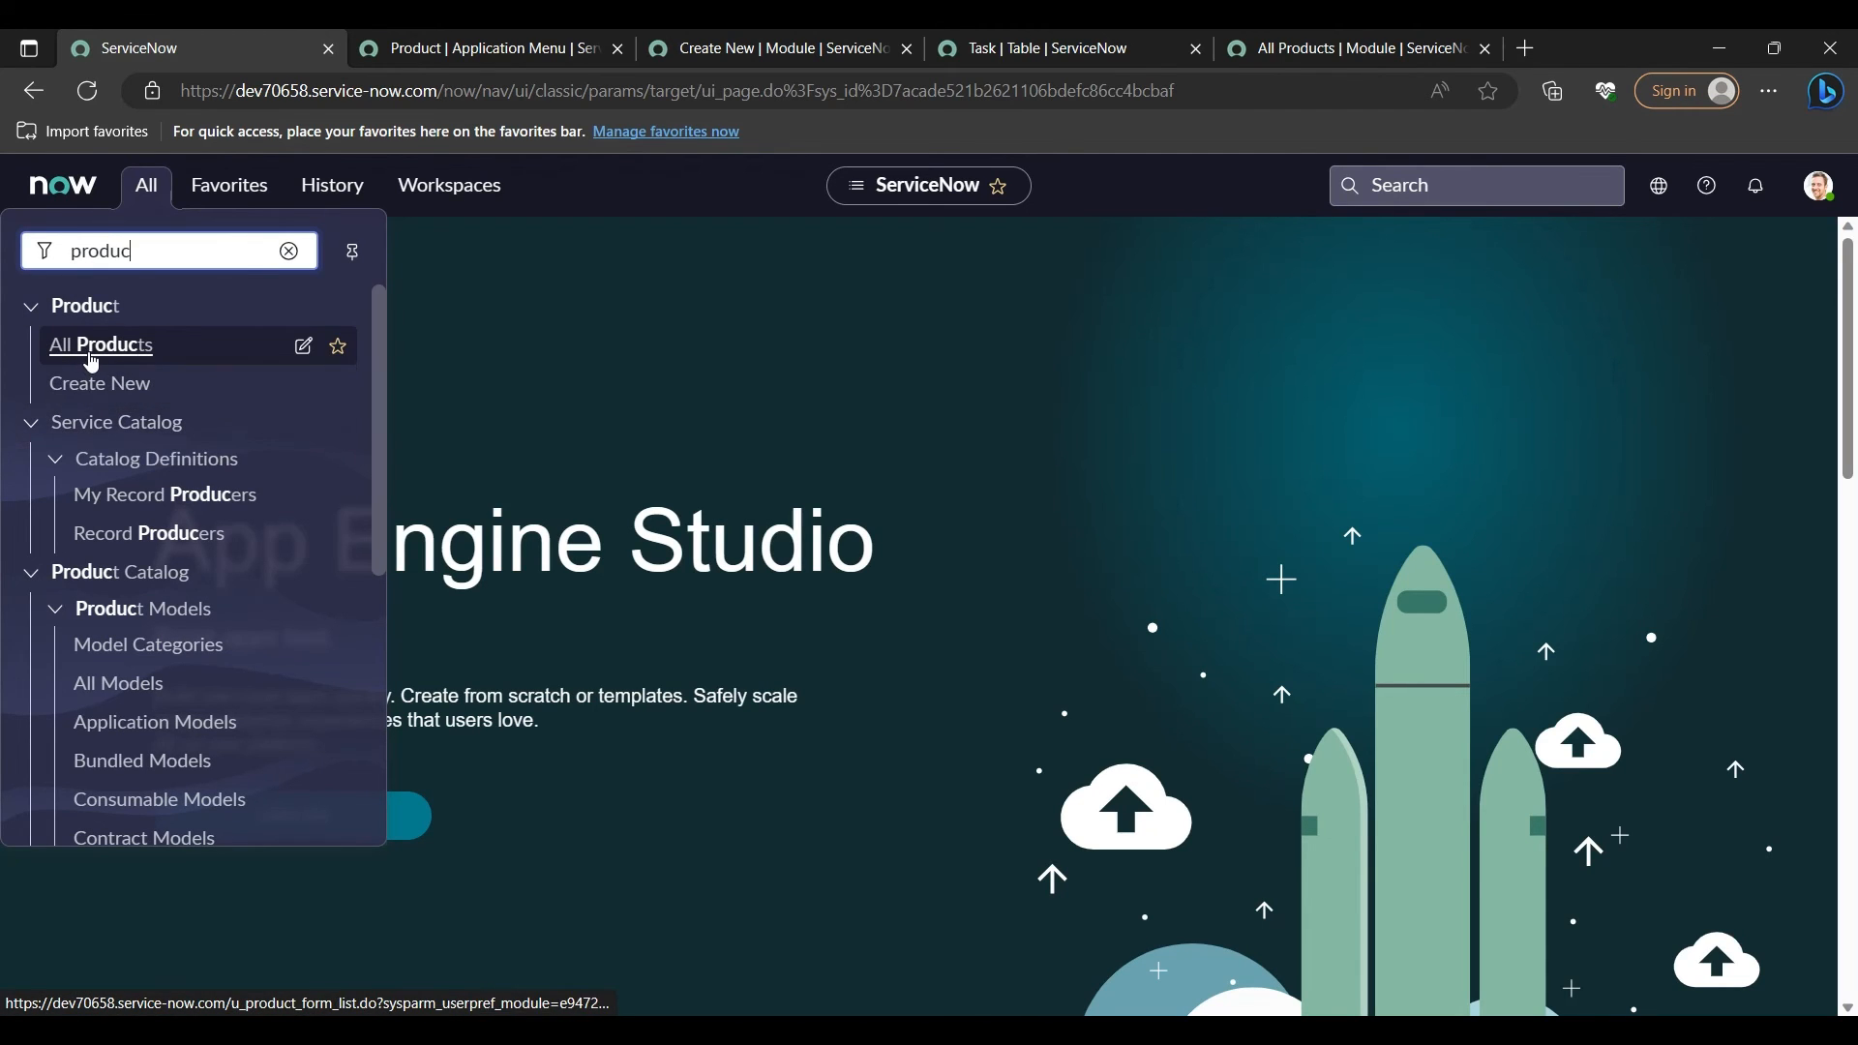
drag(93, 360, 542, 465)
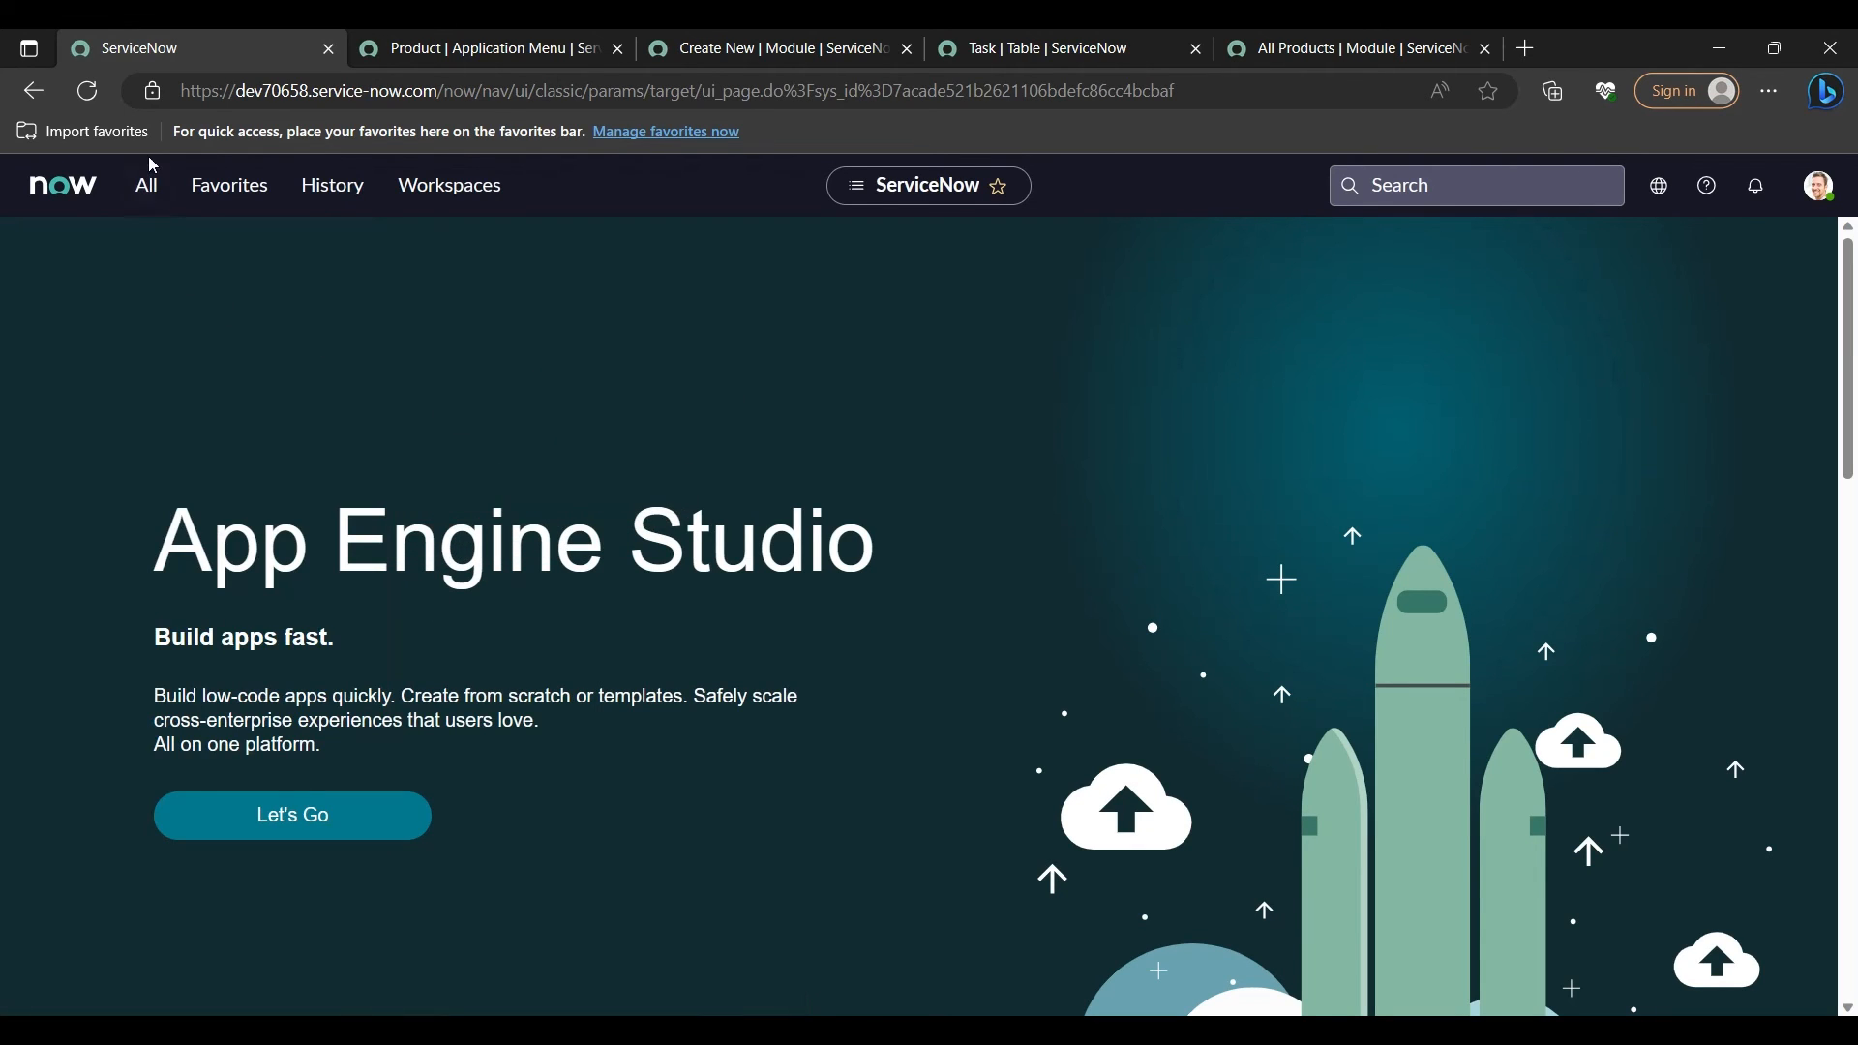
Step: Close the Product application menu, Create New module, Task table and Tasks list tabs, keeping the home page and All Products module open
click(146, 187)
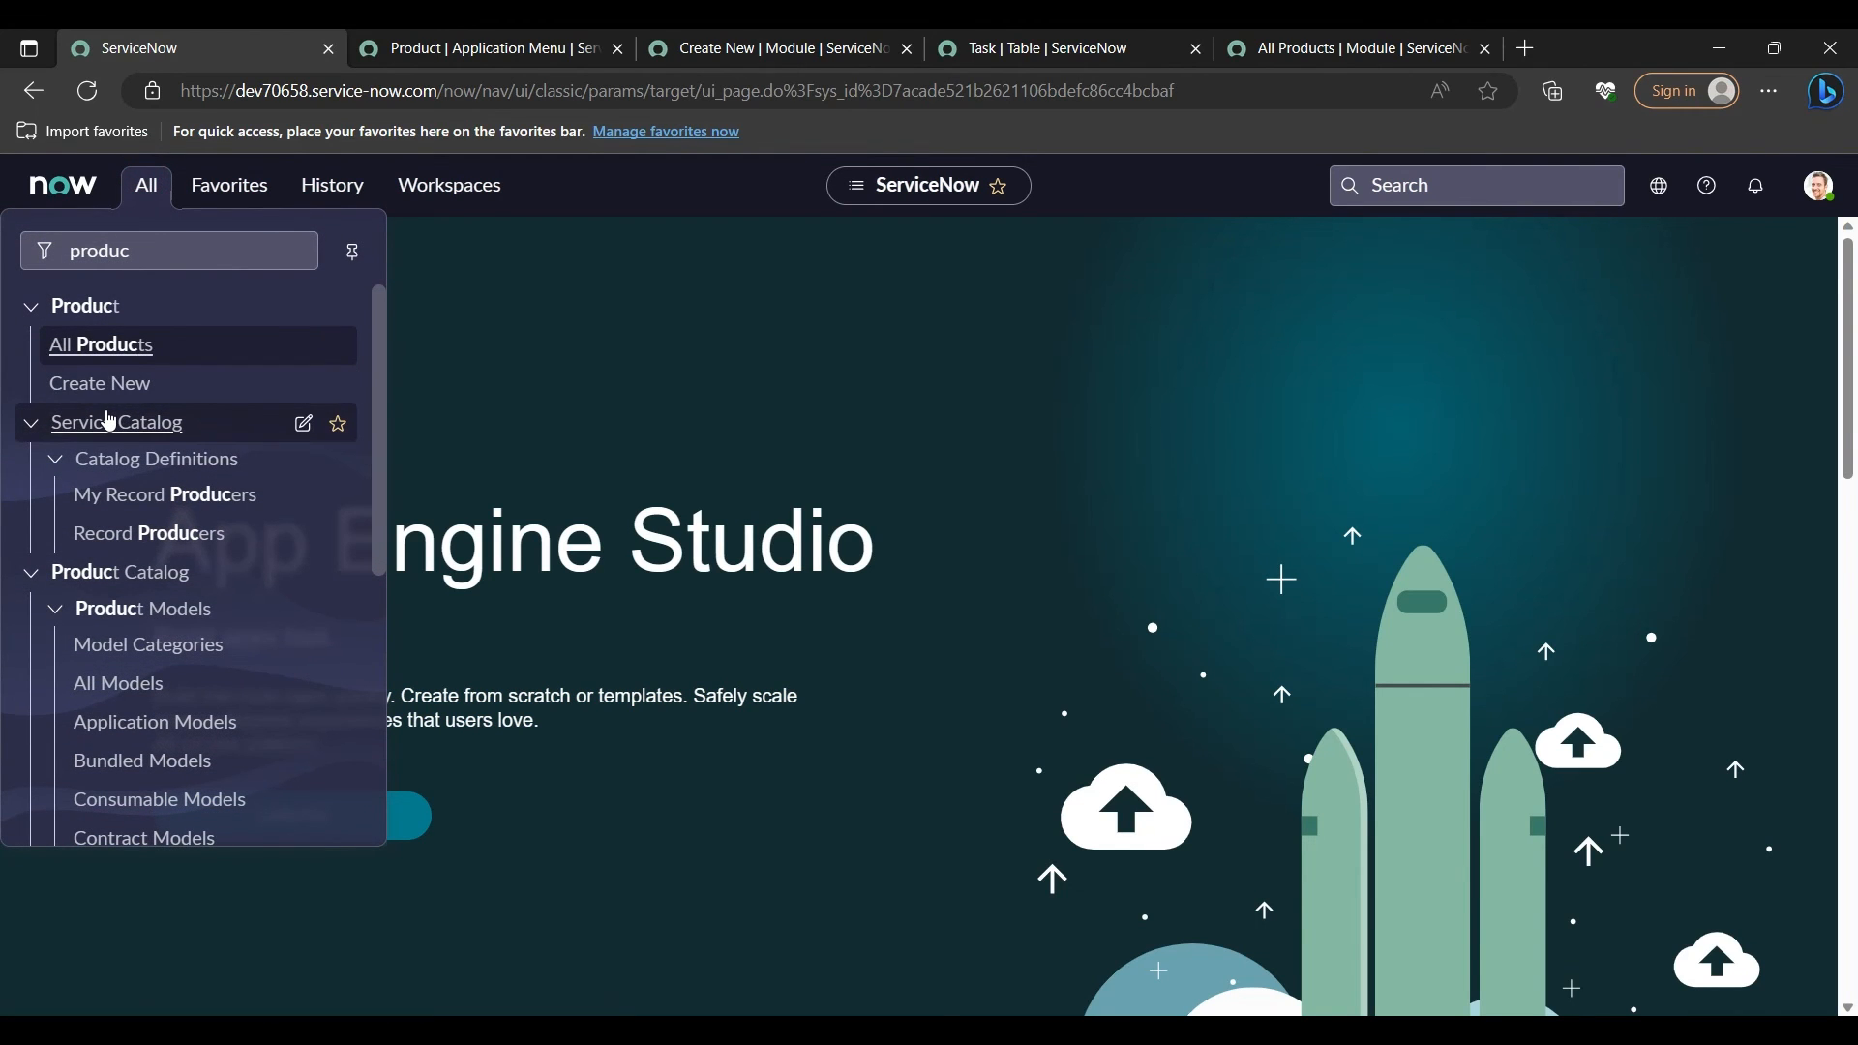
middle_click(104, 361)
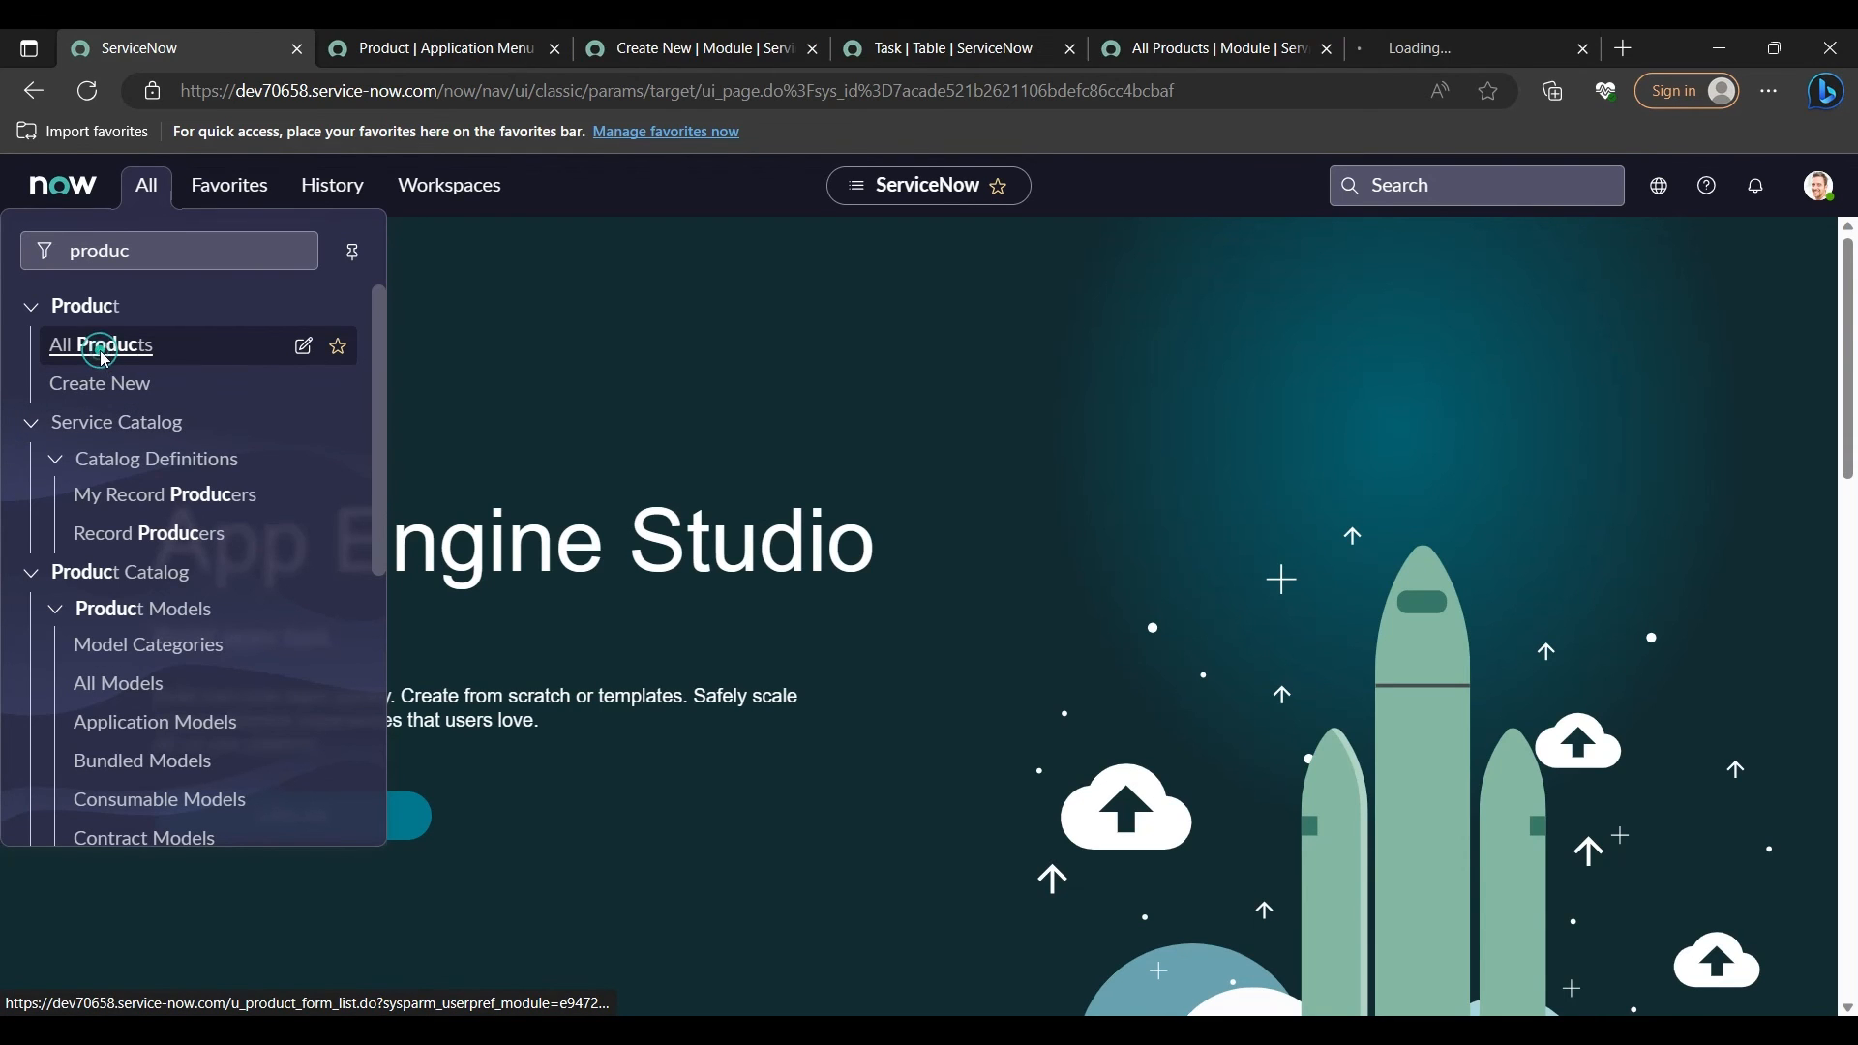
click(557, 51)
click(557, 50)
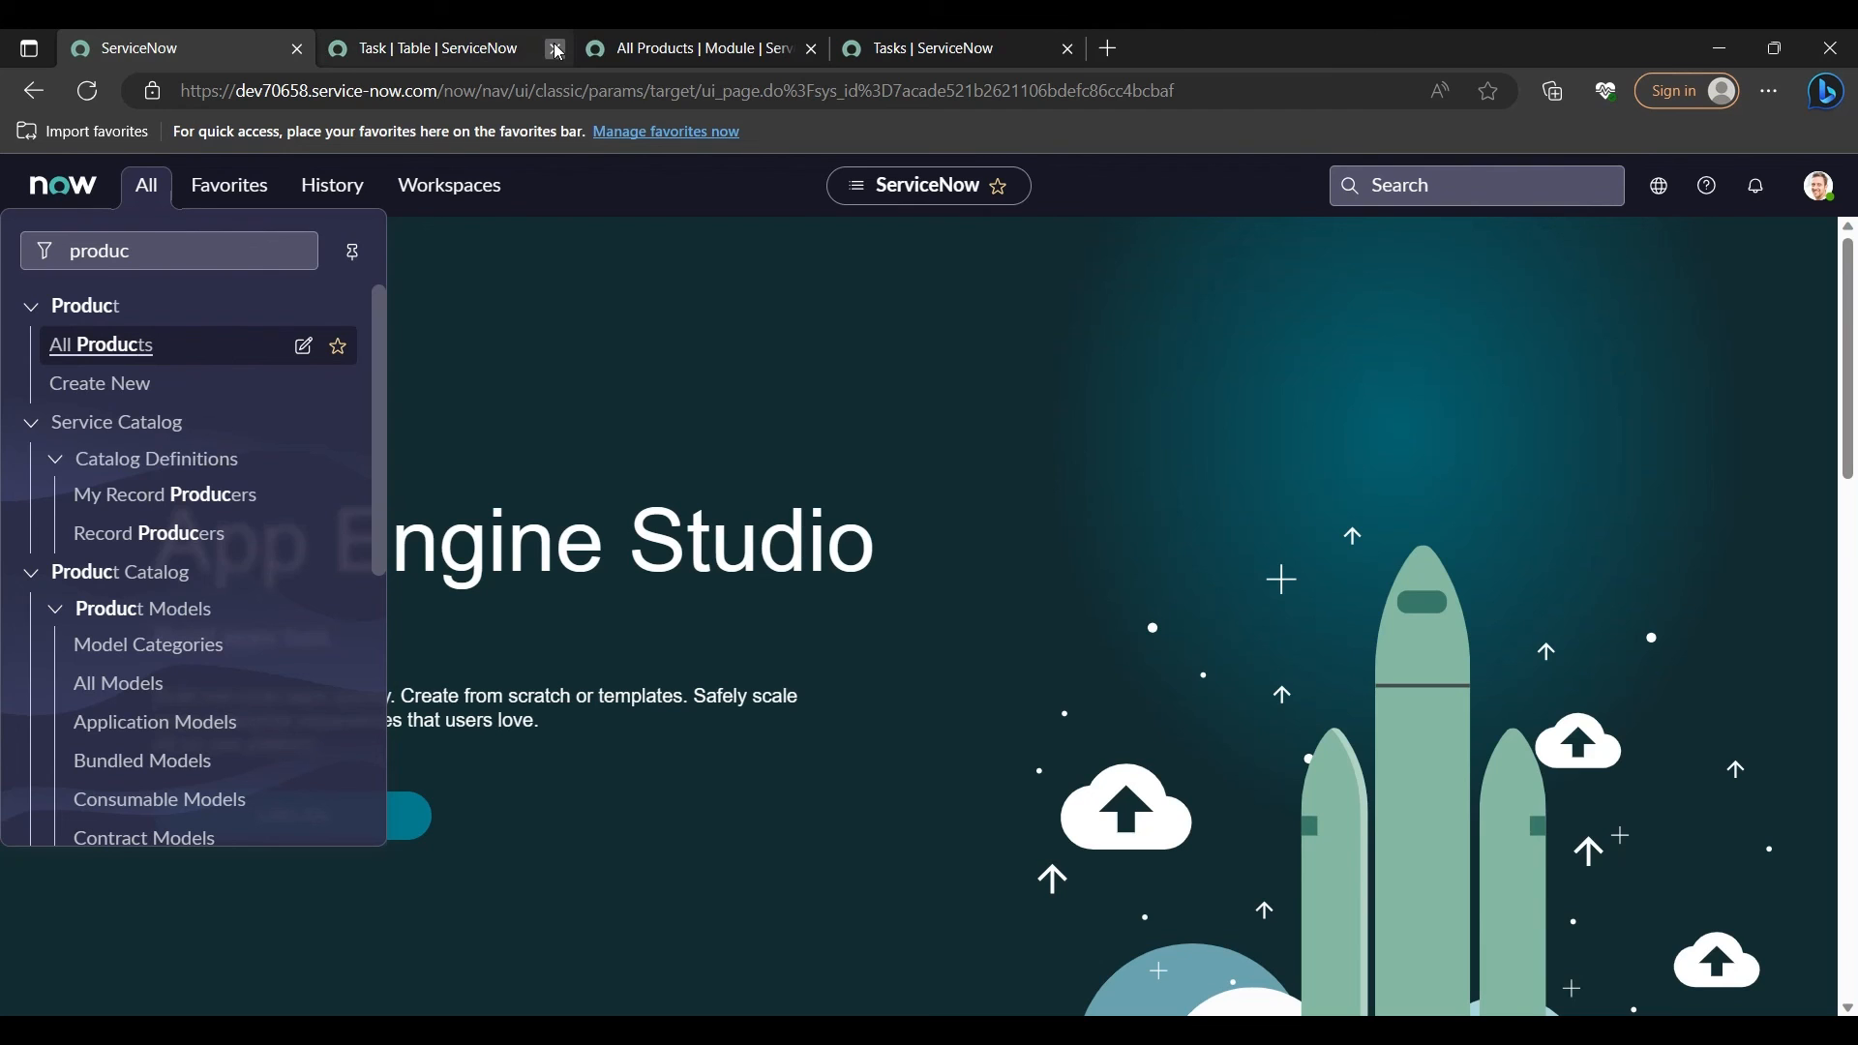
click(557, 51)
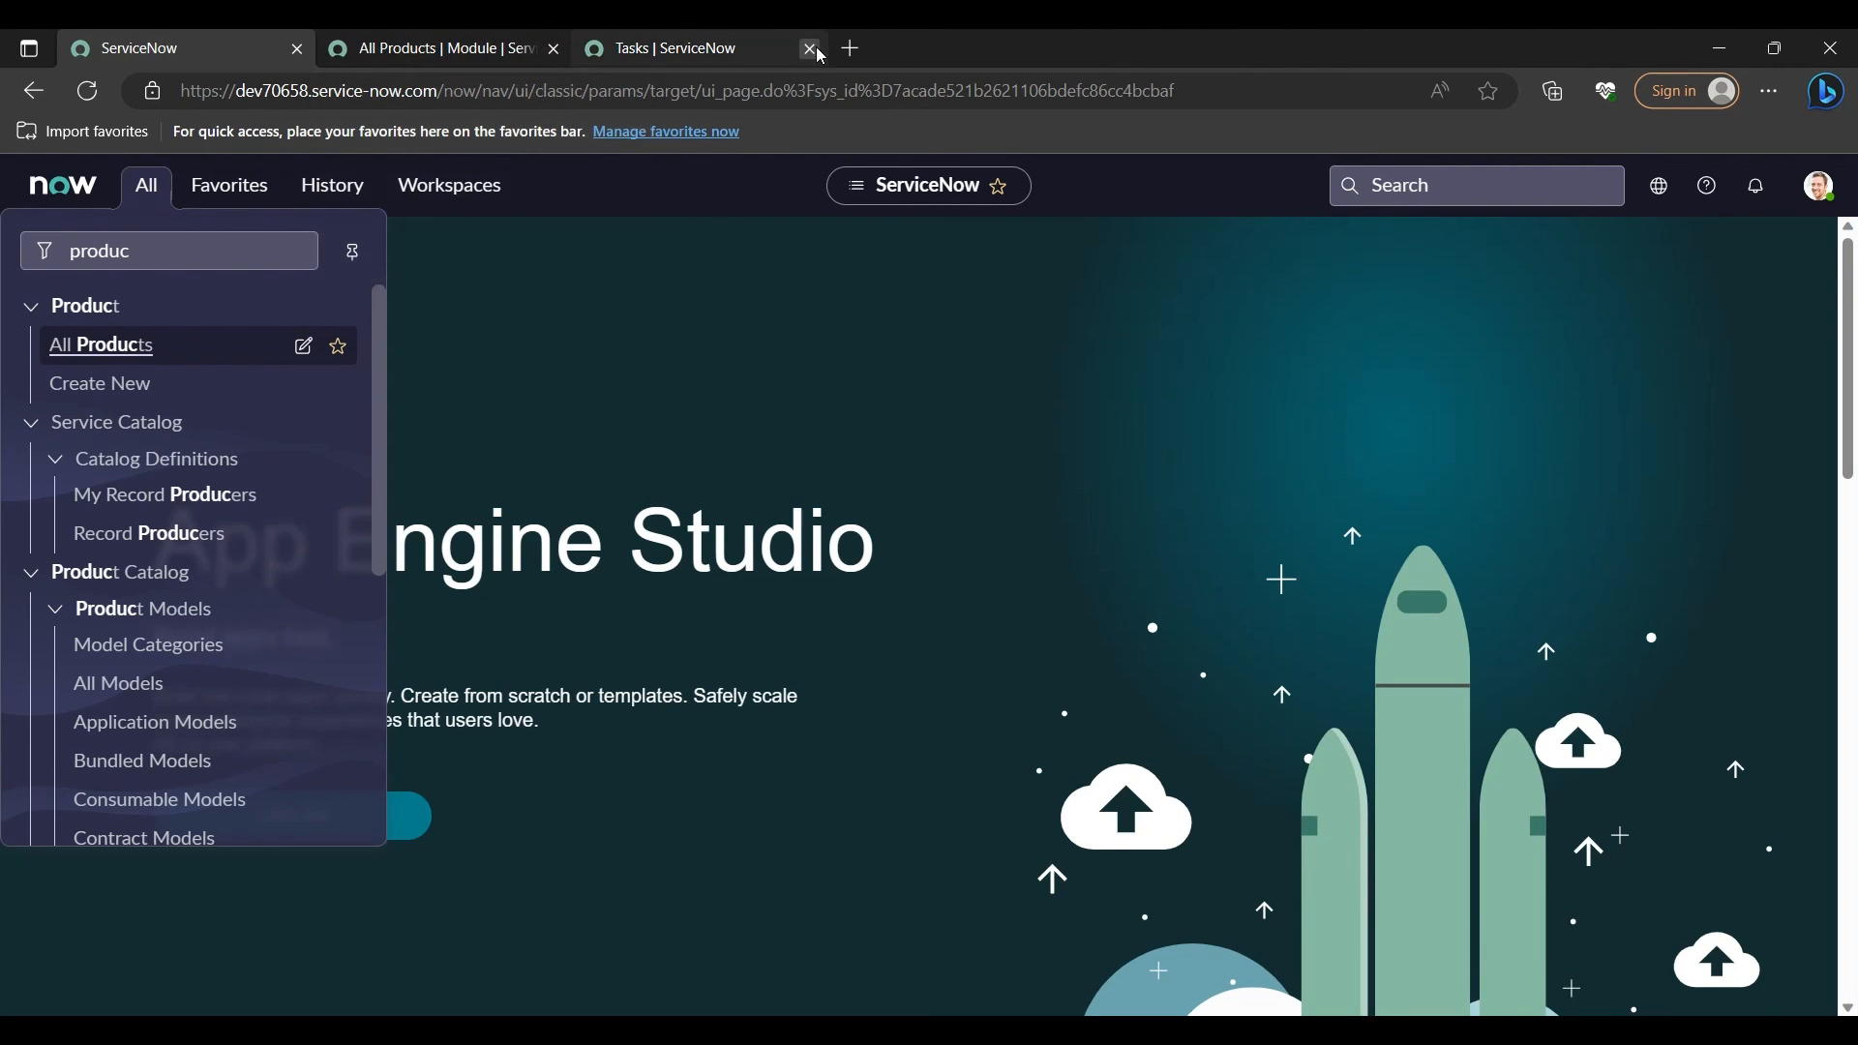
click(818, 53)
click(542, 46)
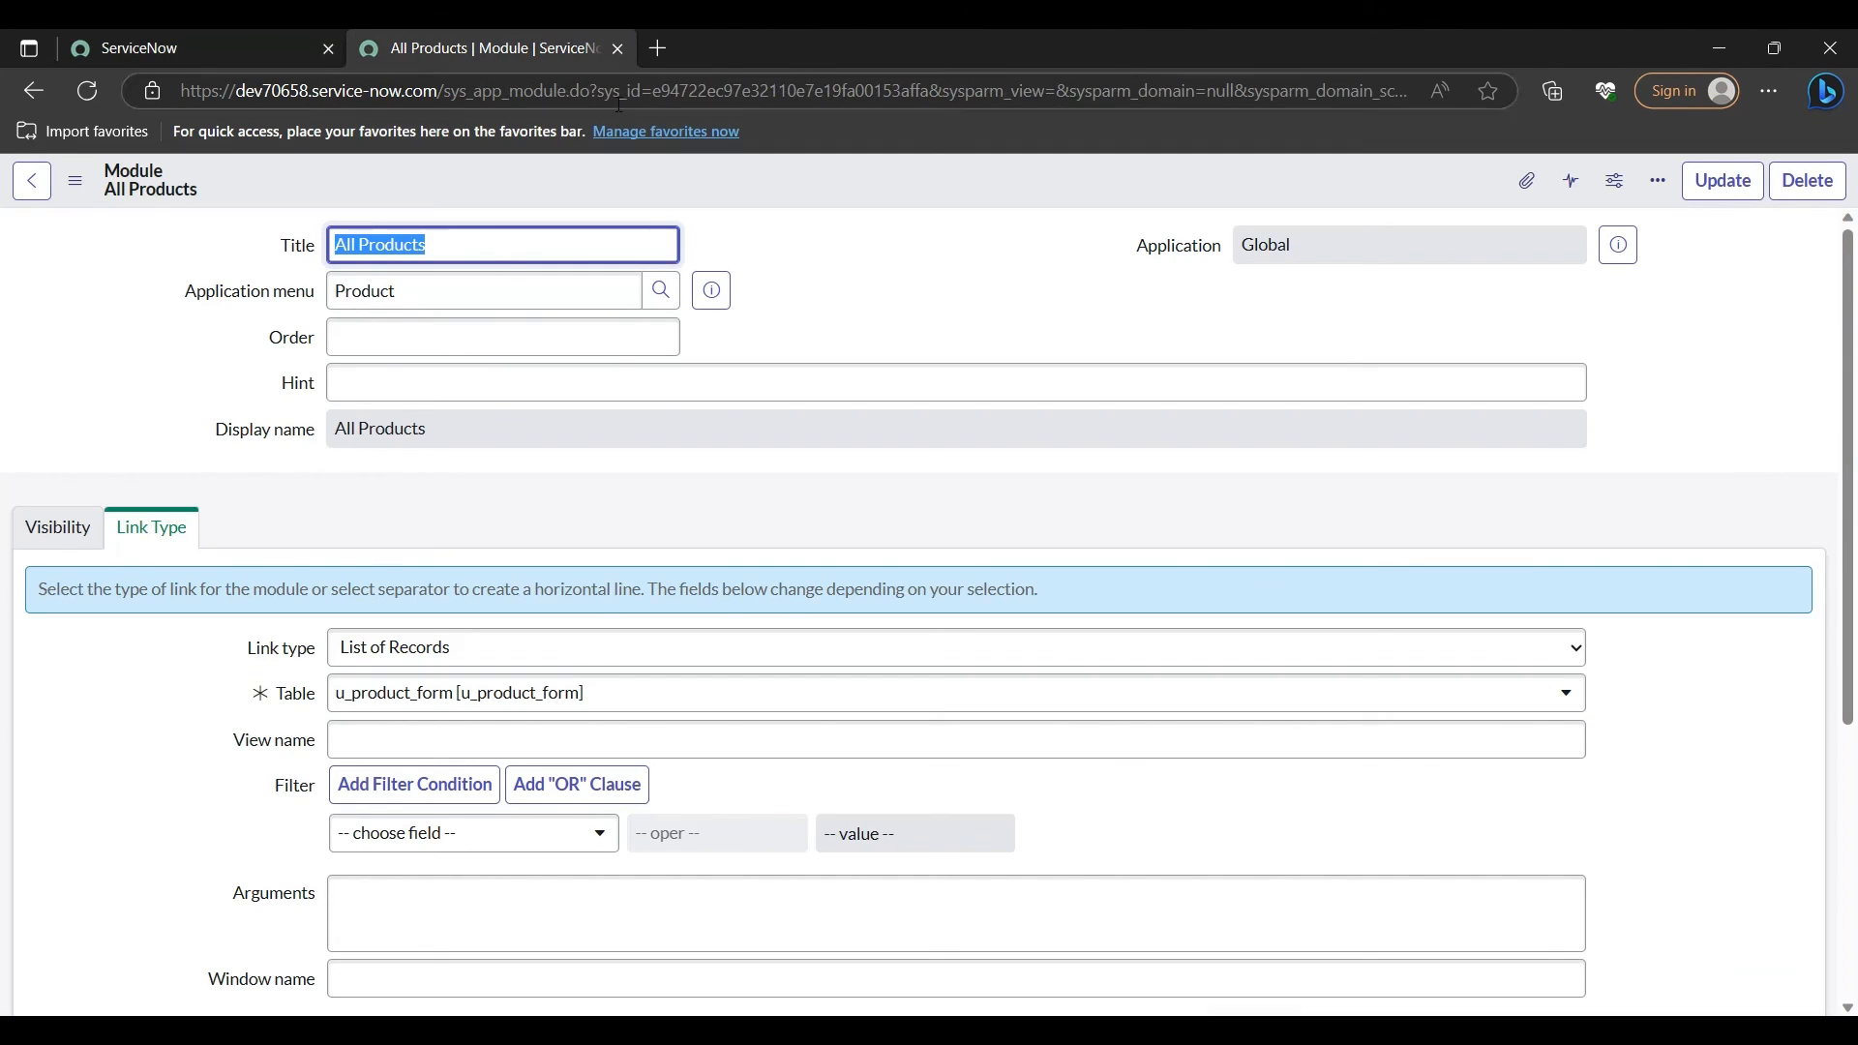
click(193, 48)
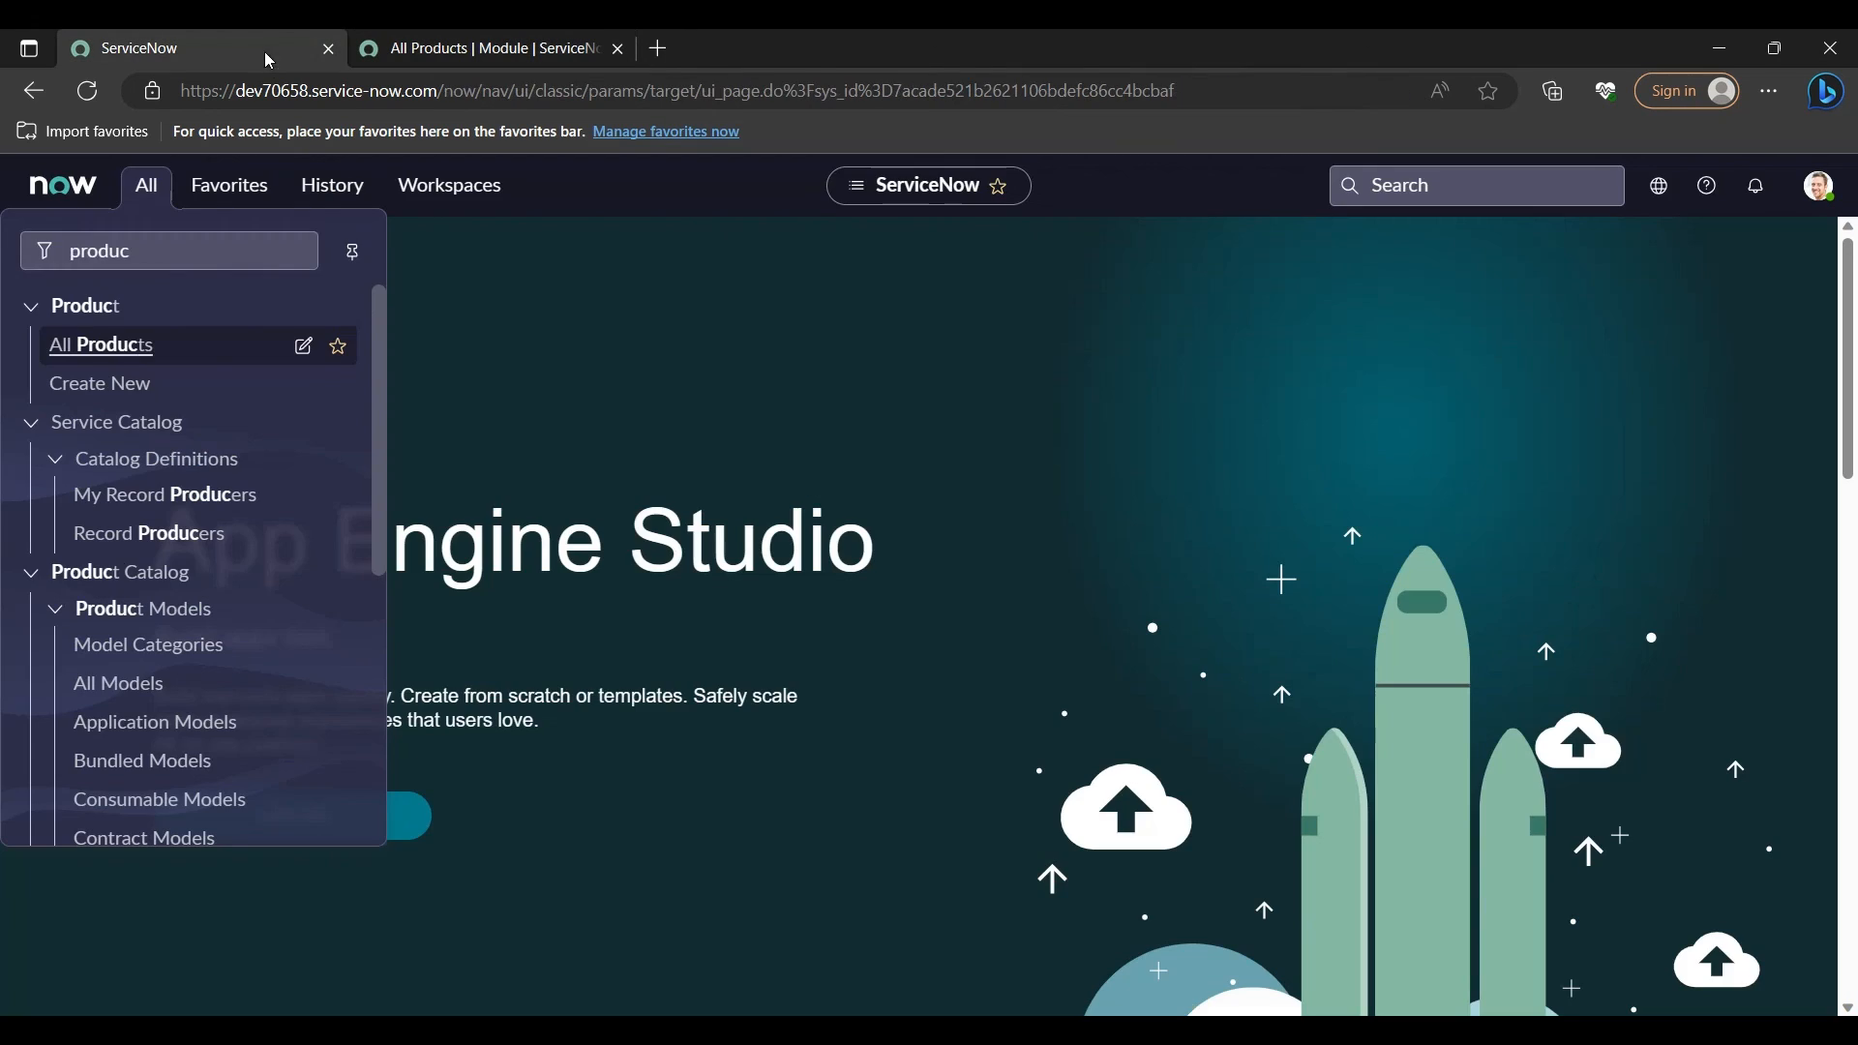
Step: Open the All Products module in a separate tab and look through the product records it lists
click(95, 366)
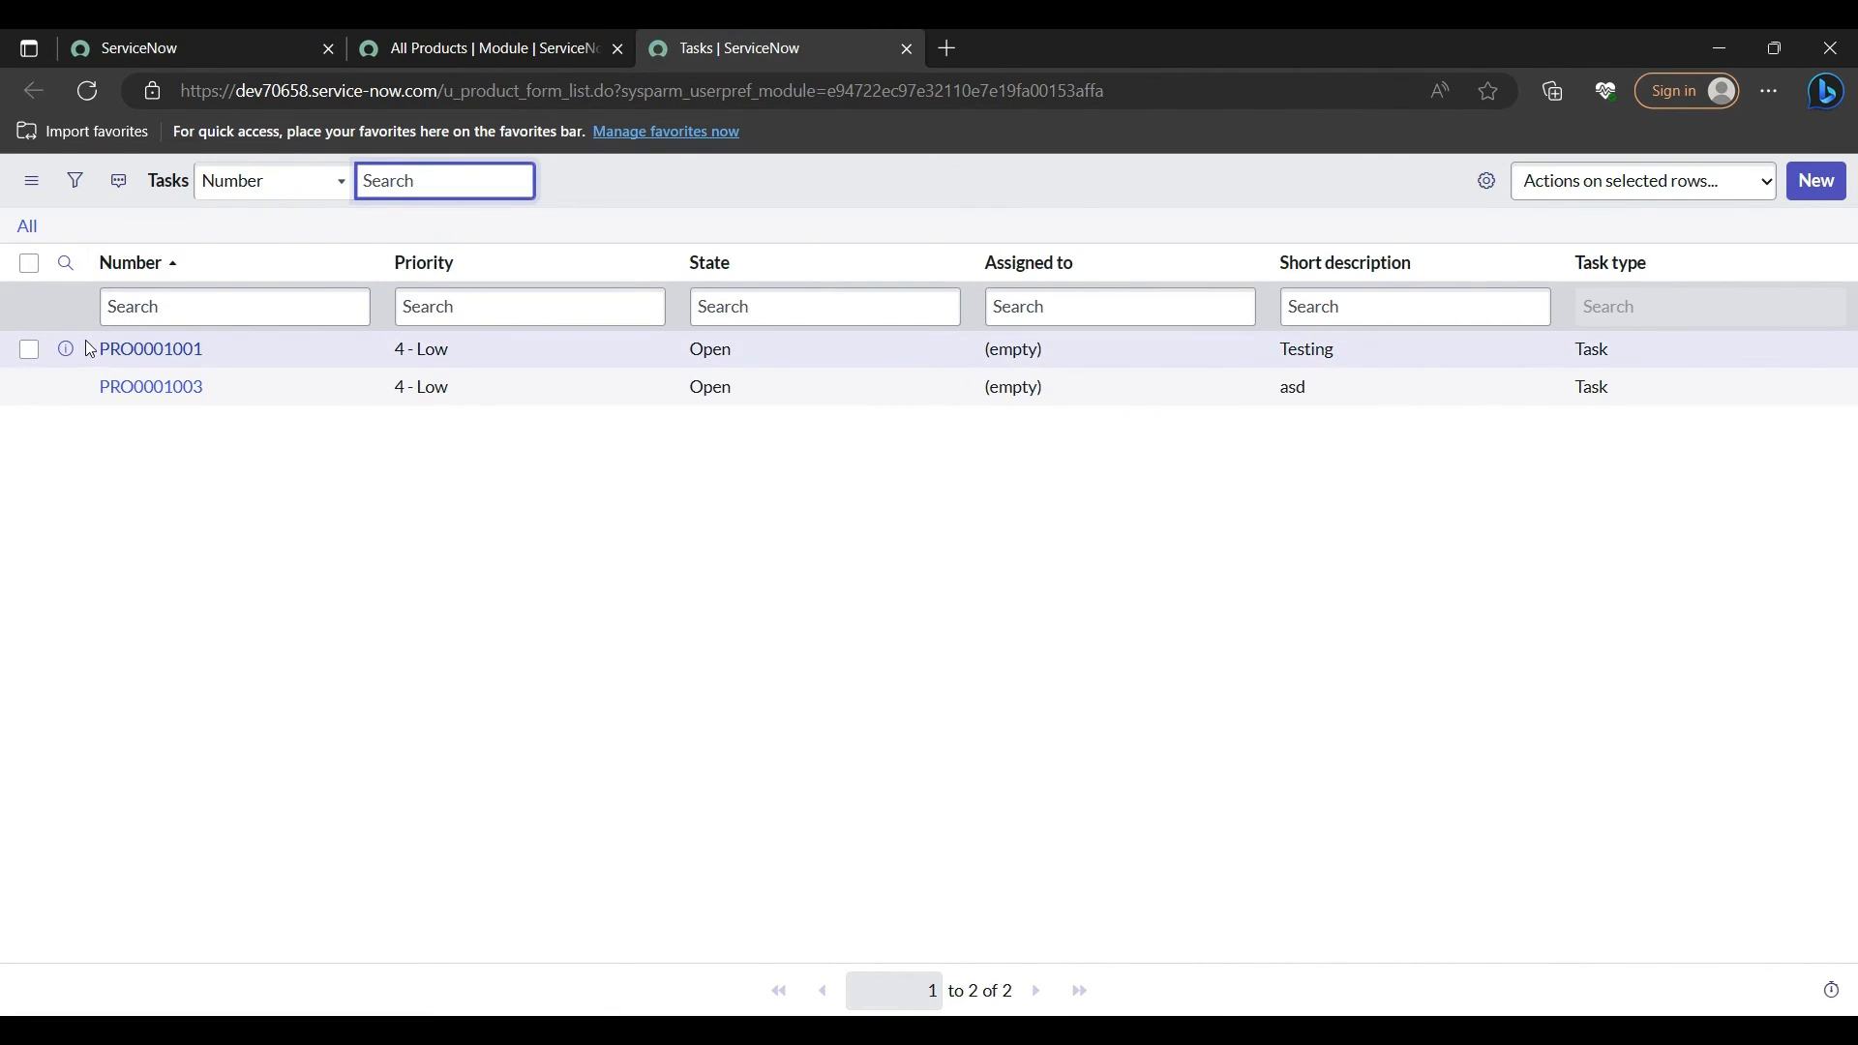
drag(90, 349, 320, 418)
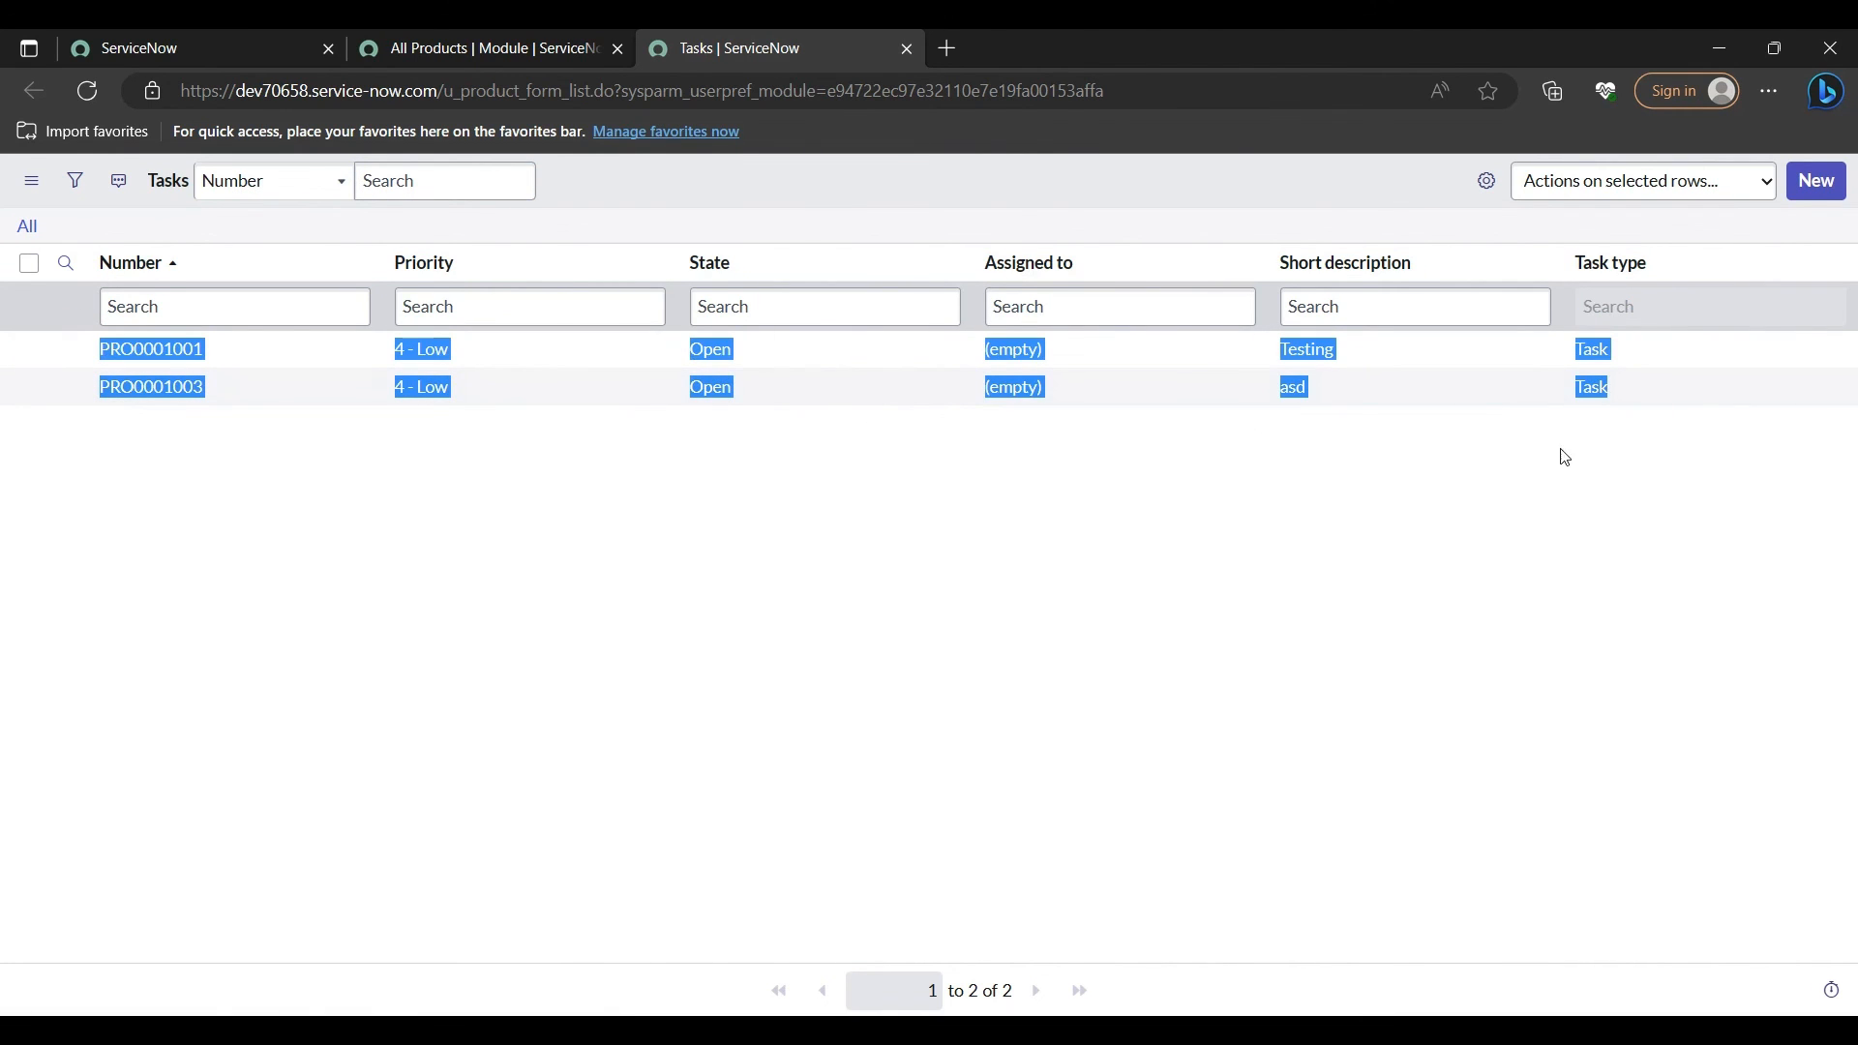
click(1641, 453)
click(1641, 452)
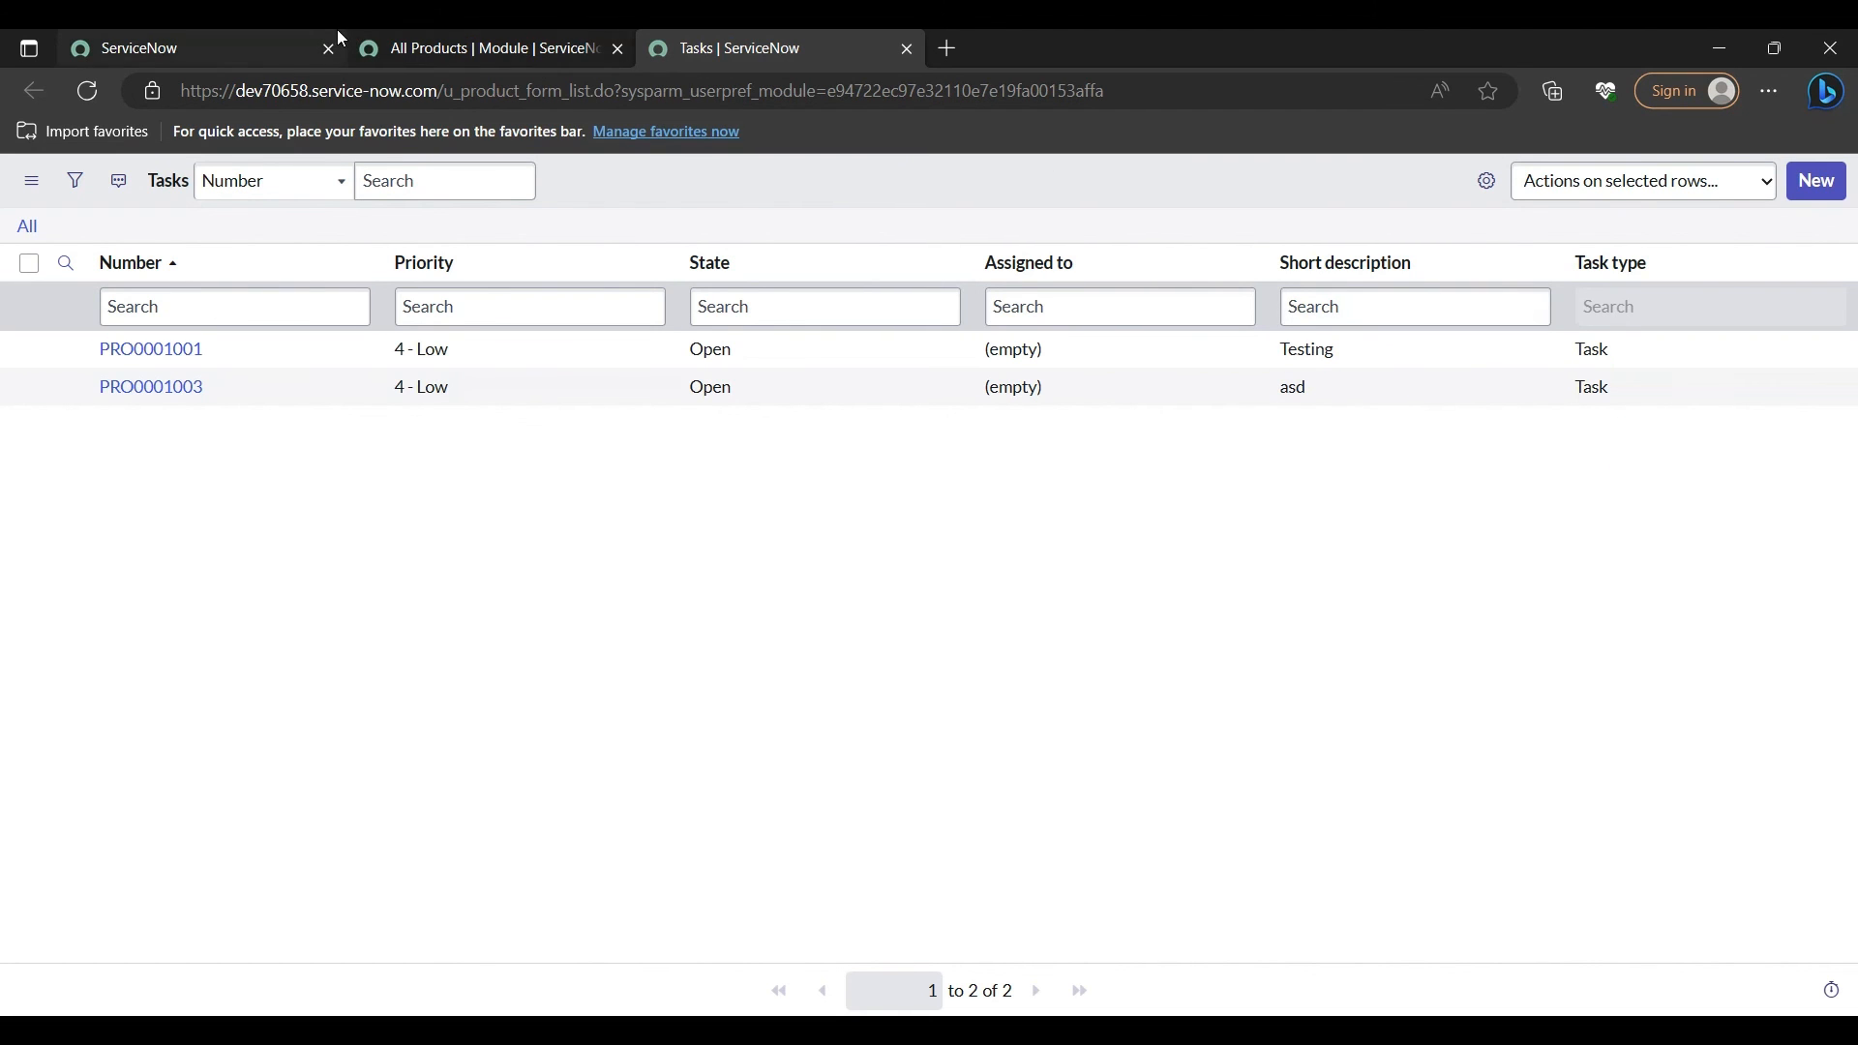
Step: Open the Create New module of the Product menu in a separate tab and switch to its blank form
click(404, 45)
click(261, 44)
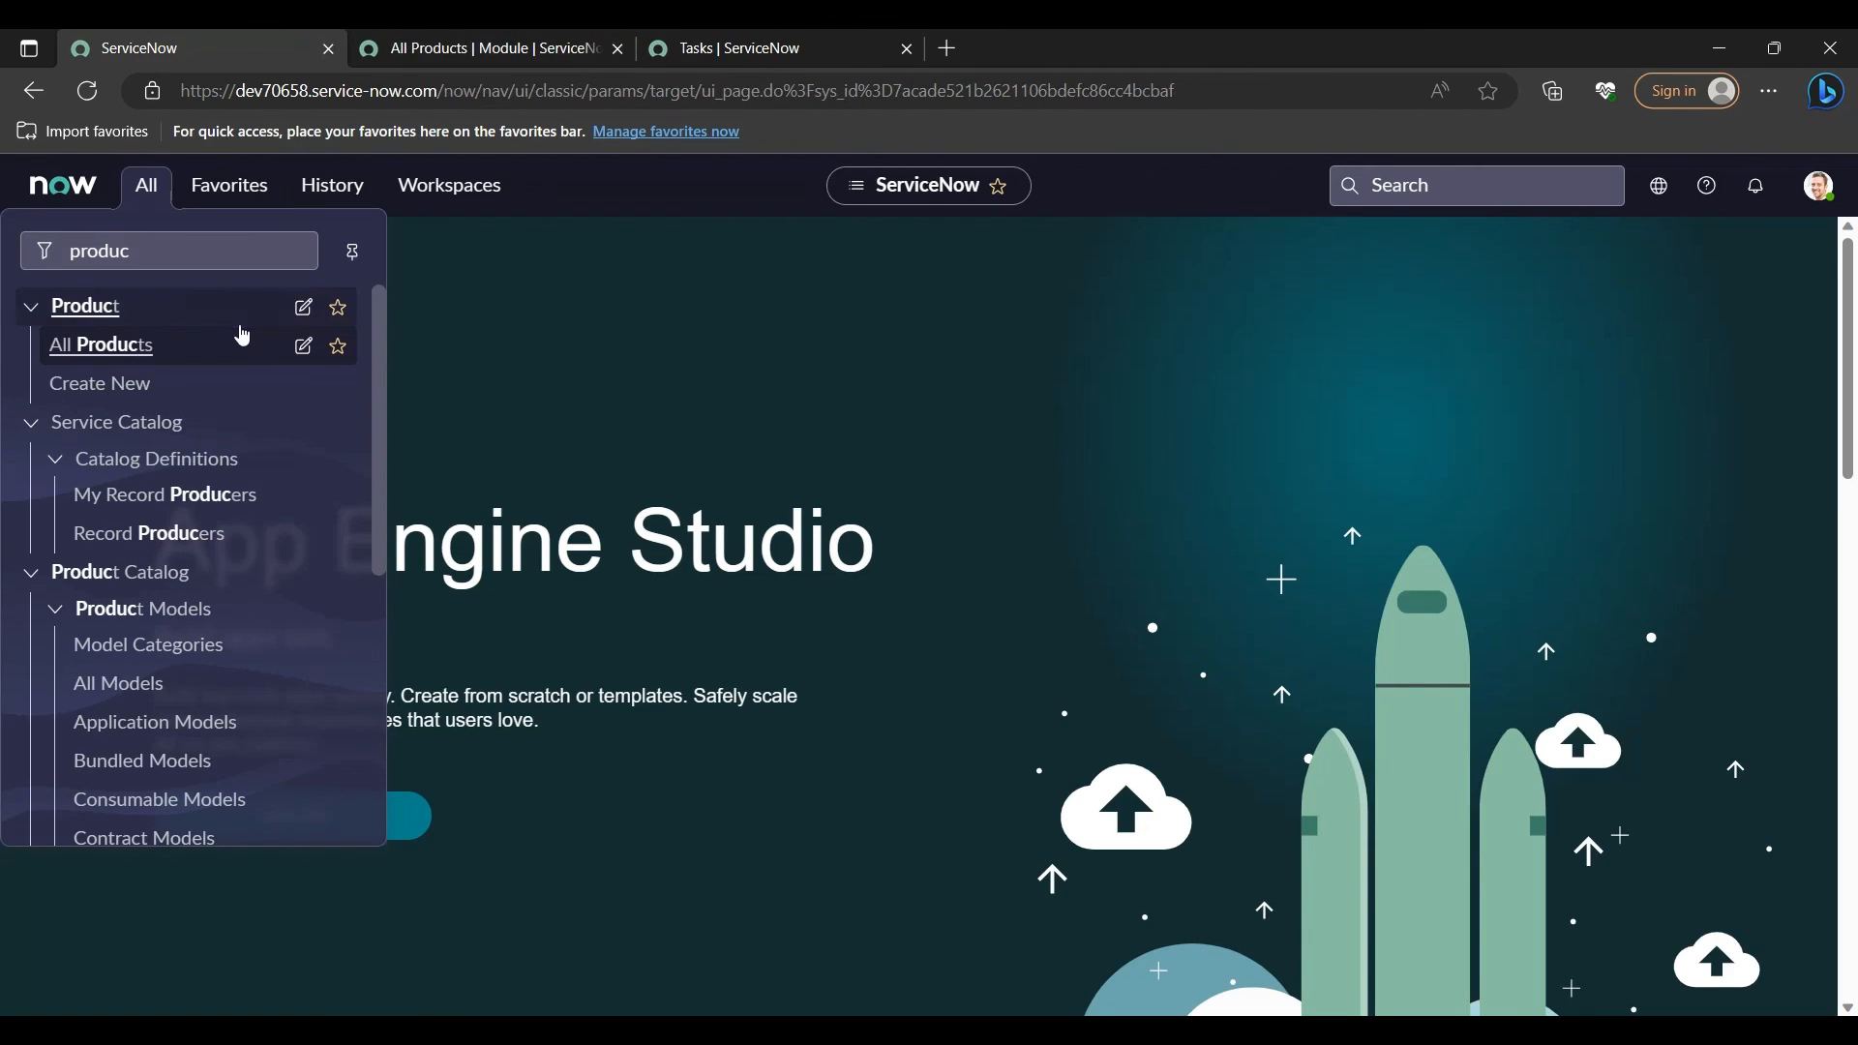
middle_click(103, 407)
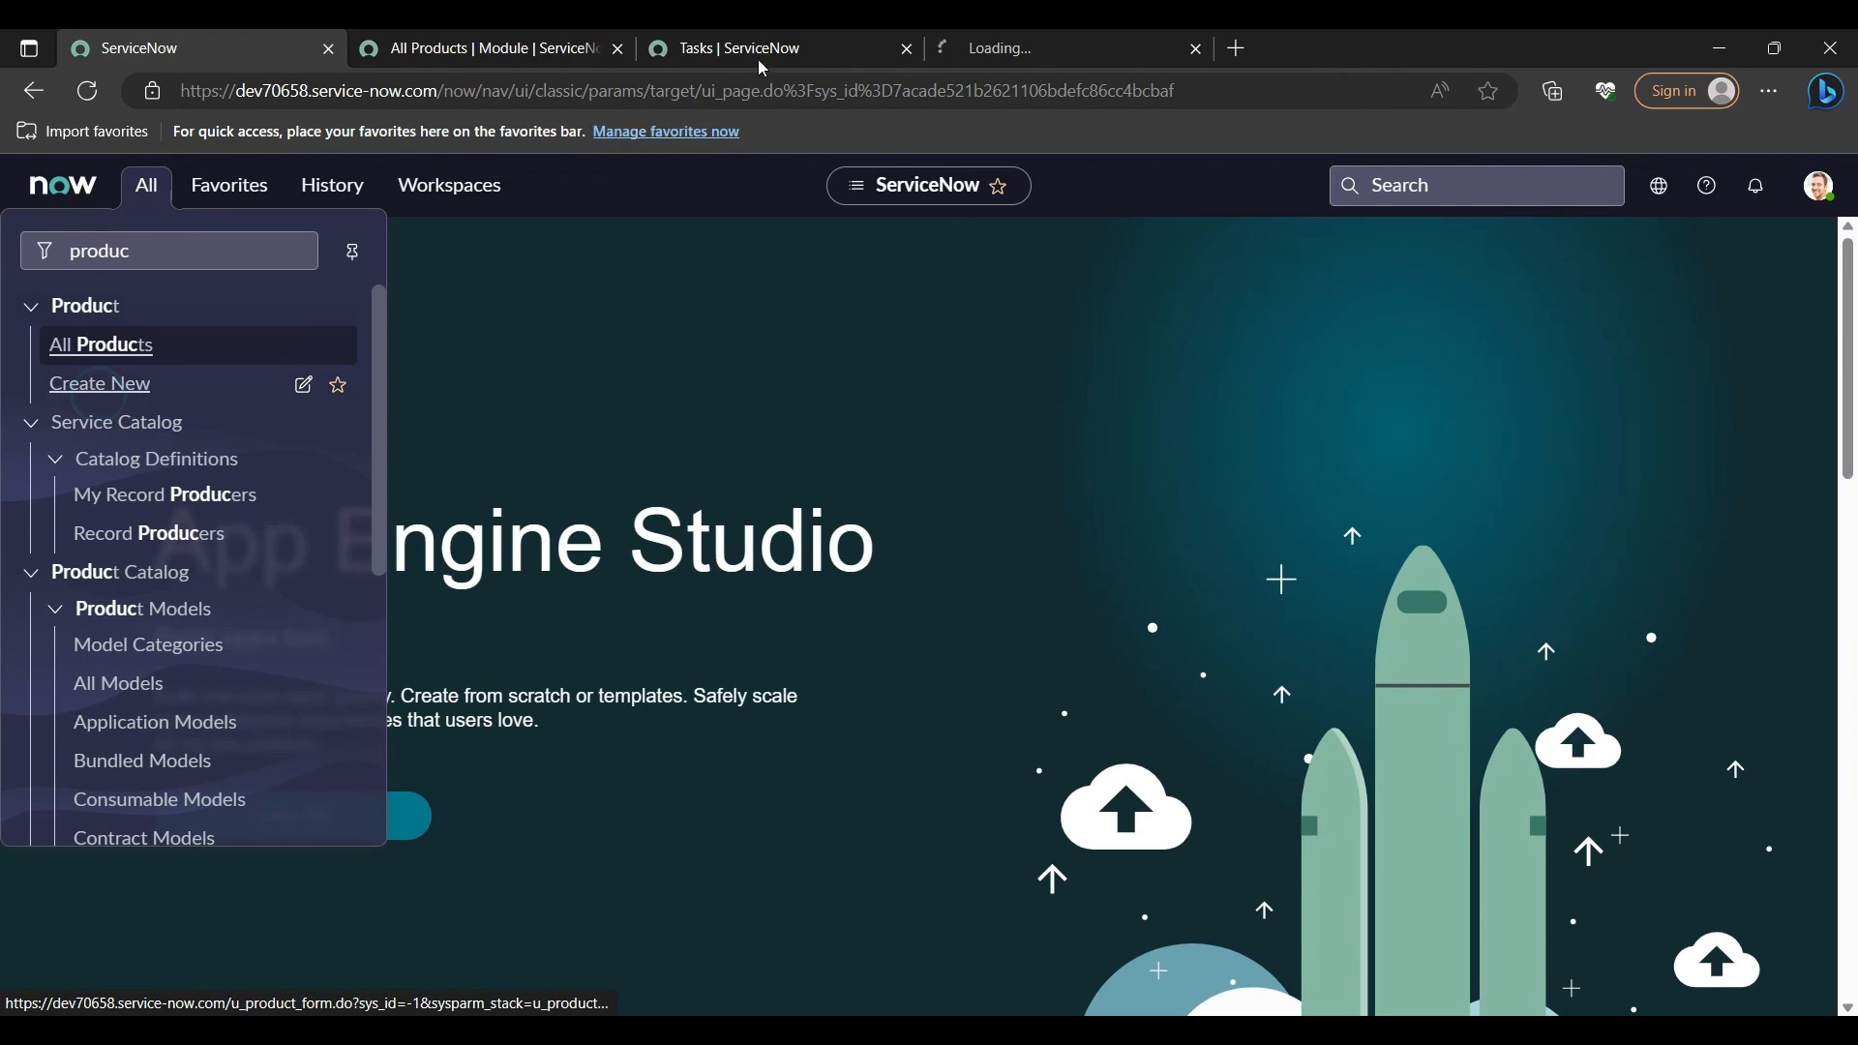
click(1006, 39)
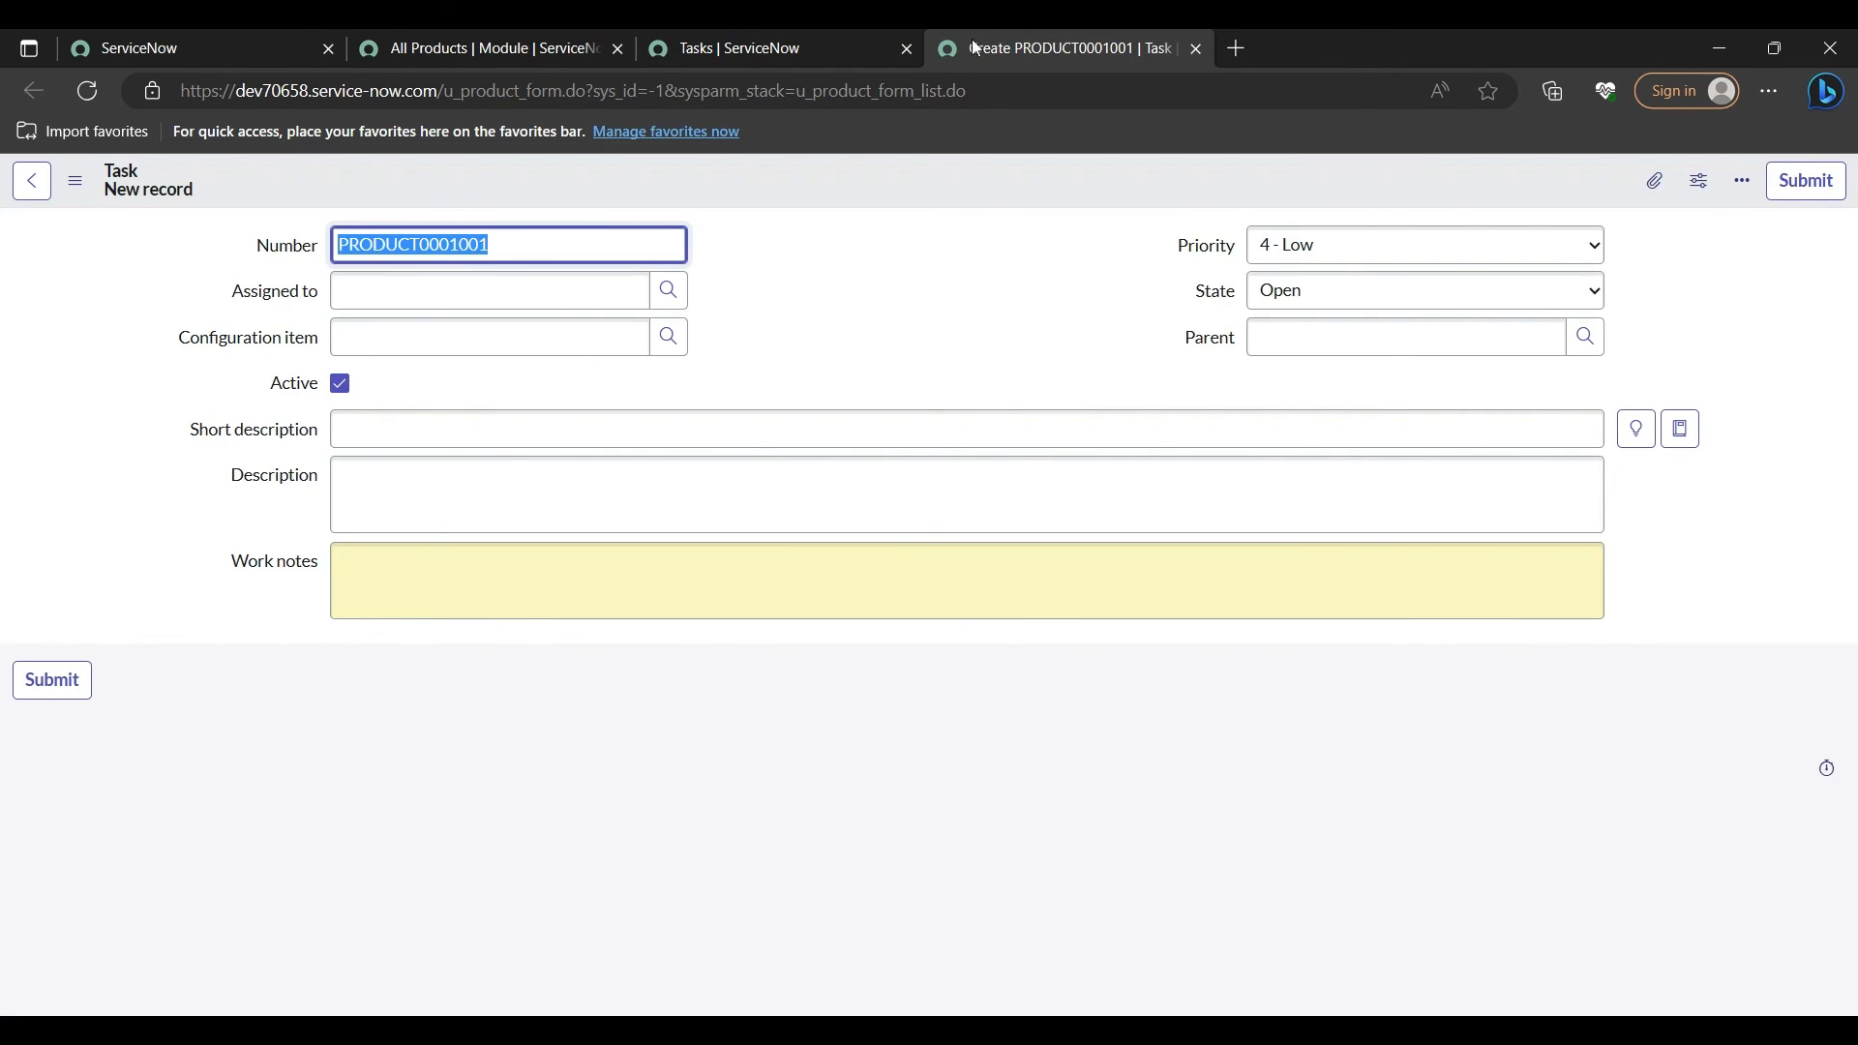
Step: Enter "Demo" as both the short description and the description of the new product record and save it
drag(351, 249, 497, 245)
click(368, 433)
text(Demo)
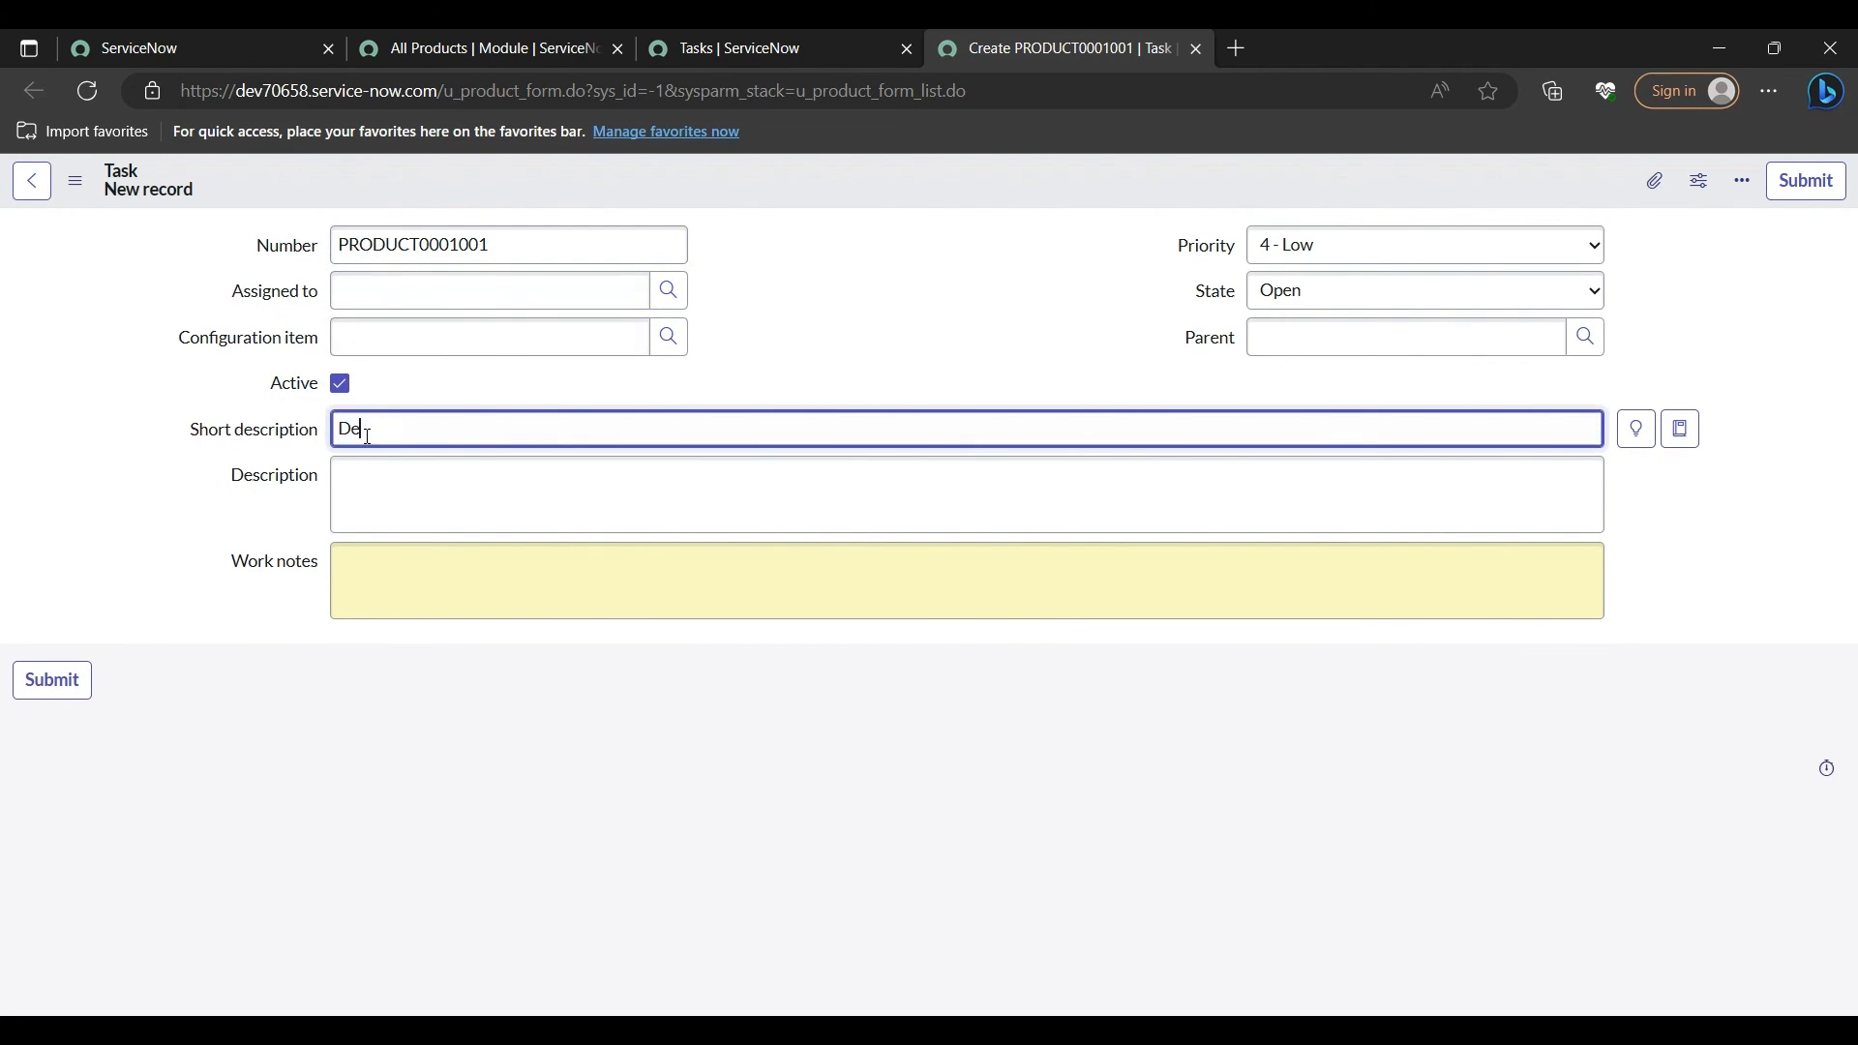
key(Tab)
text(Demo)
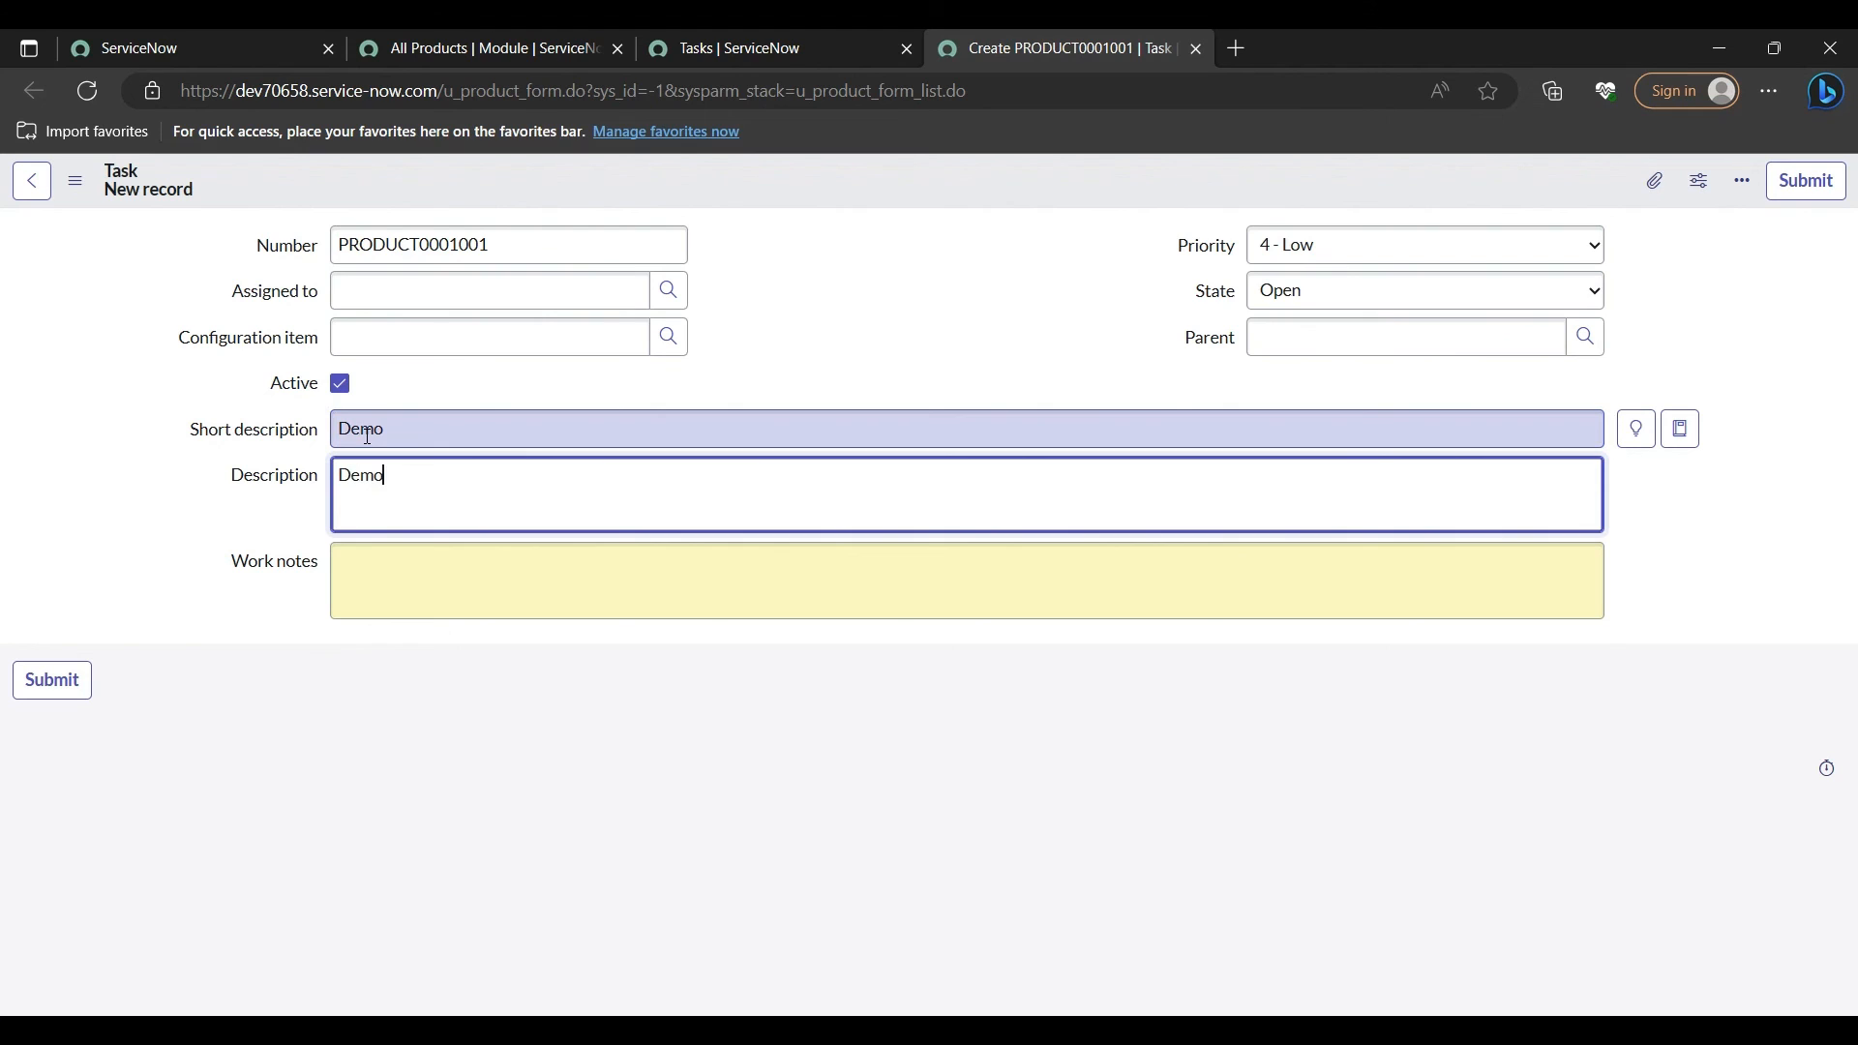
right_click(823, 195)
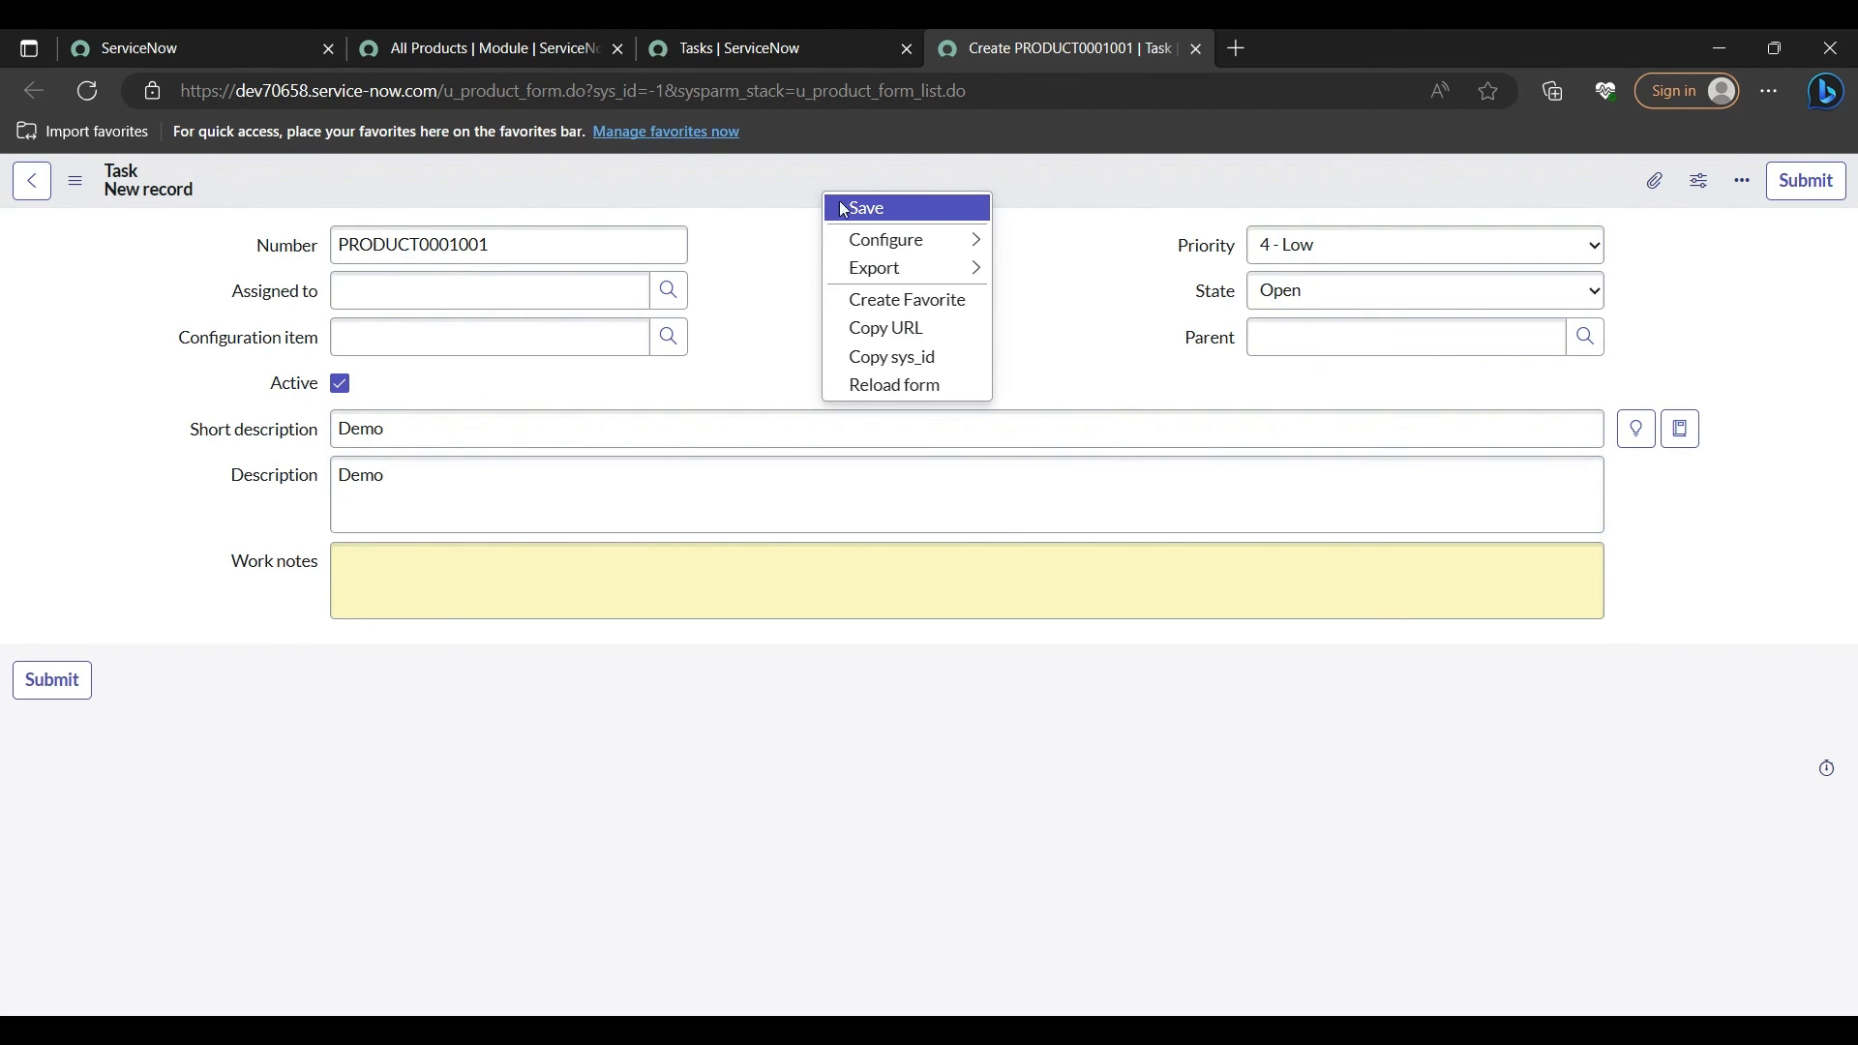
click(847, 213)
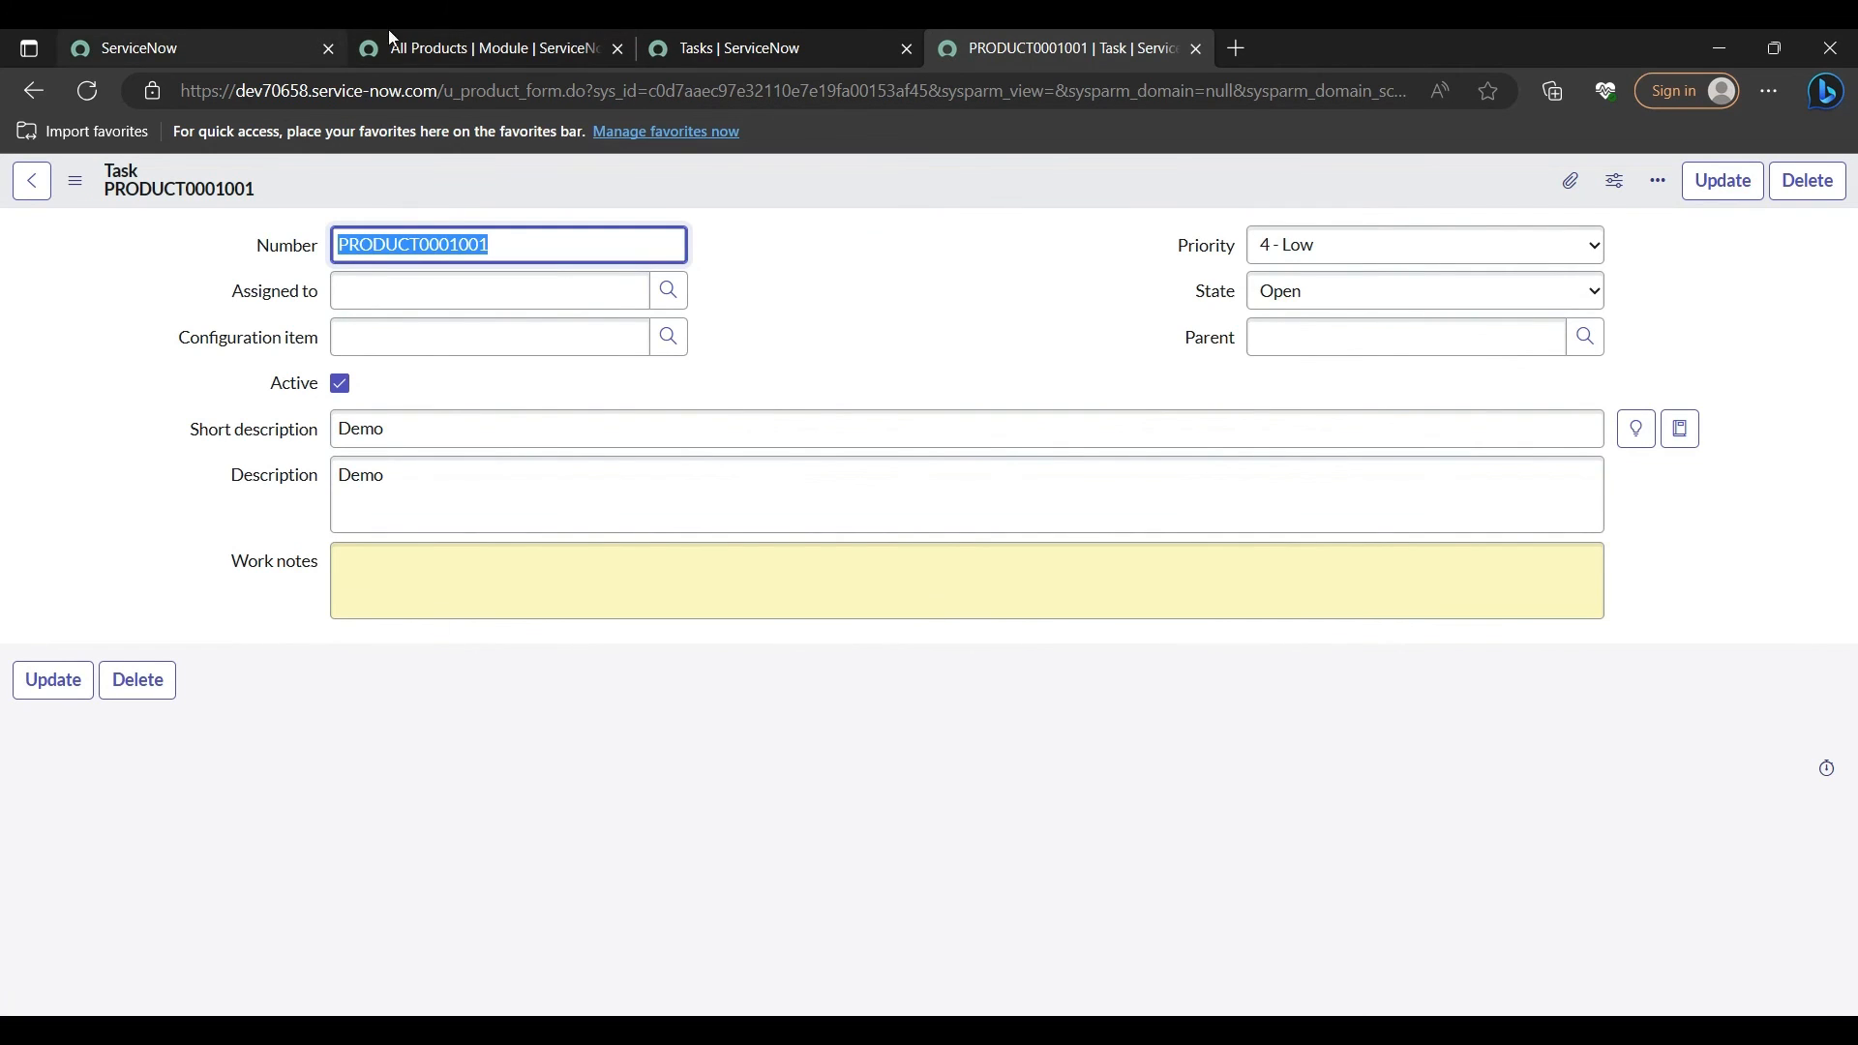
Step: Reload the All Products record list to check for the Demo record, and return to the home page
click(416, 46)
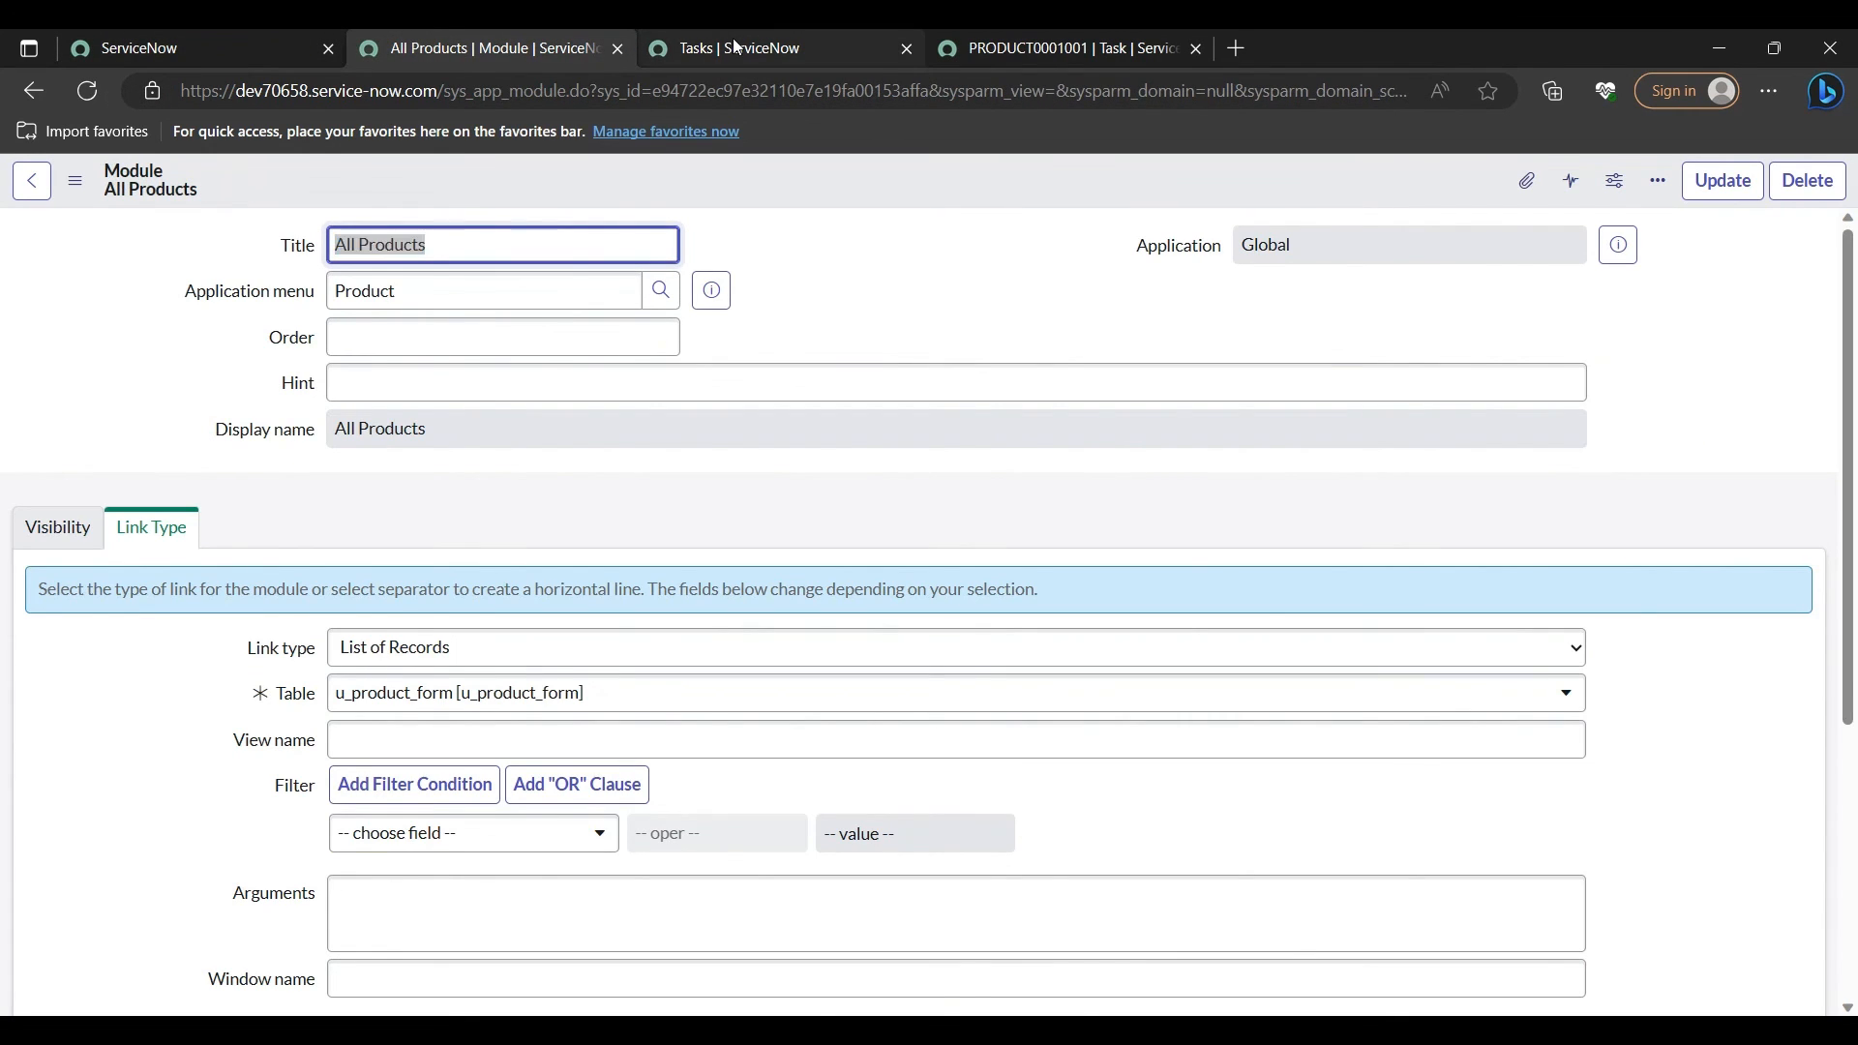
click(733, 43)
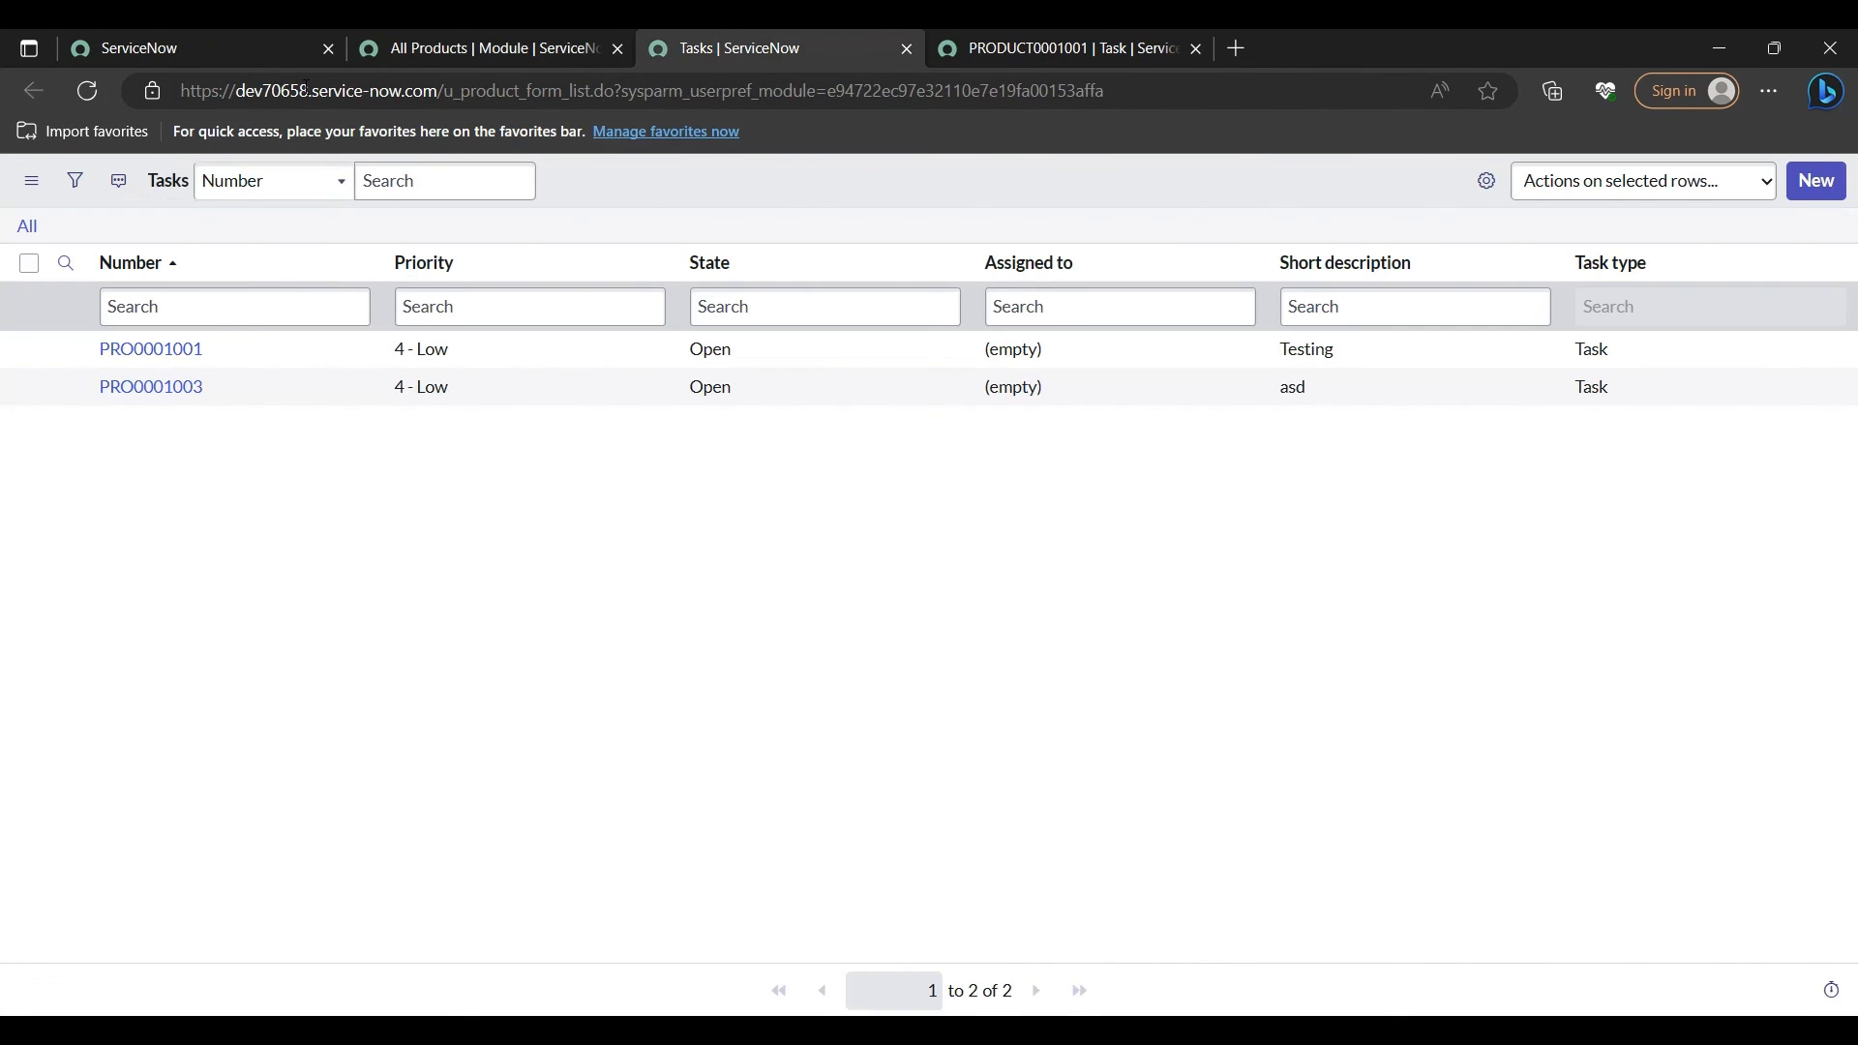
click(91, 96)
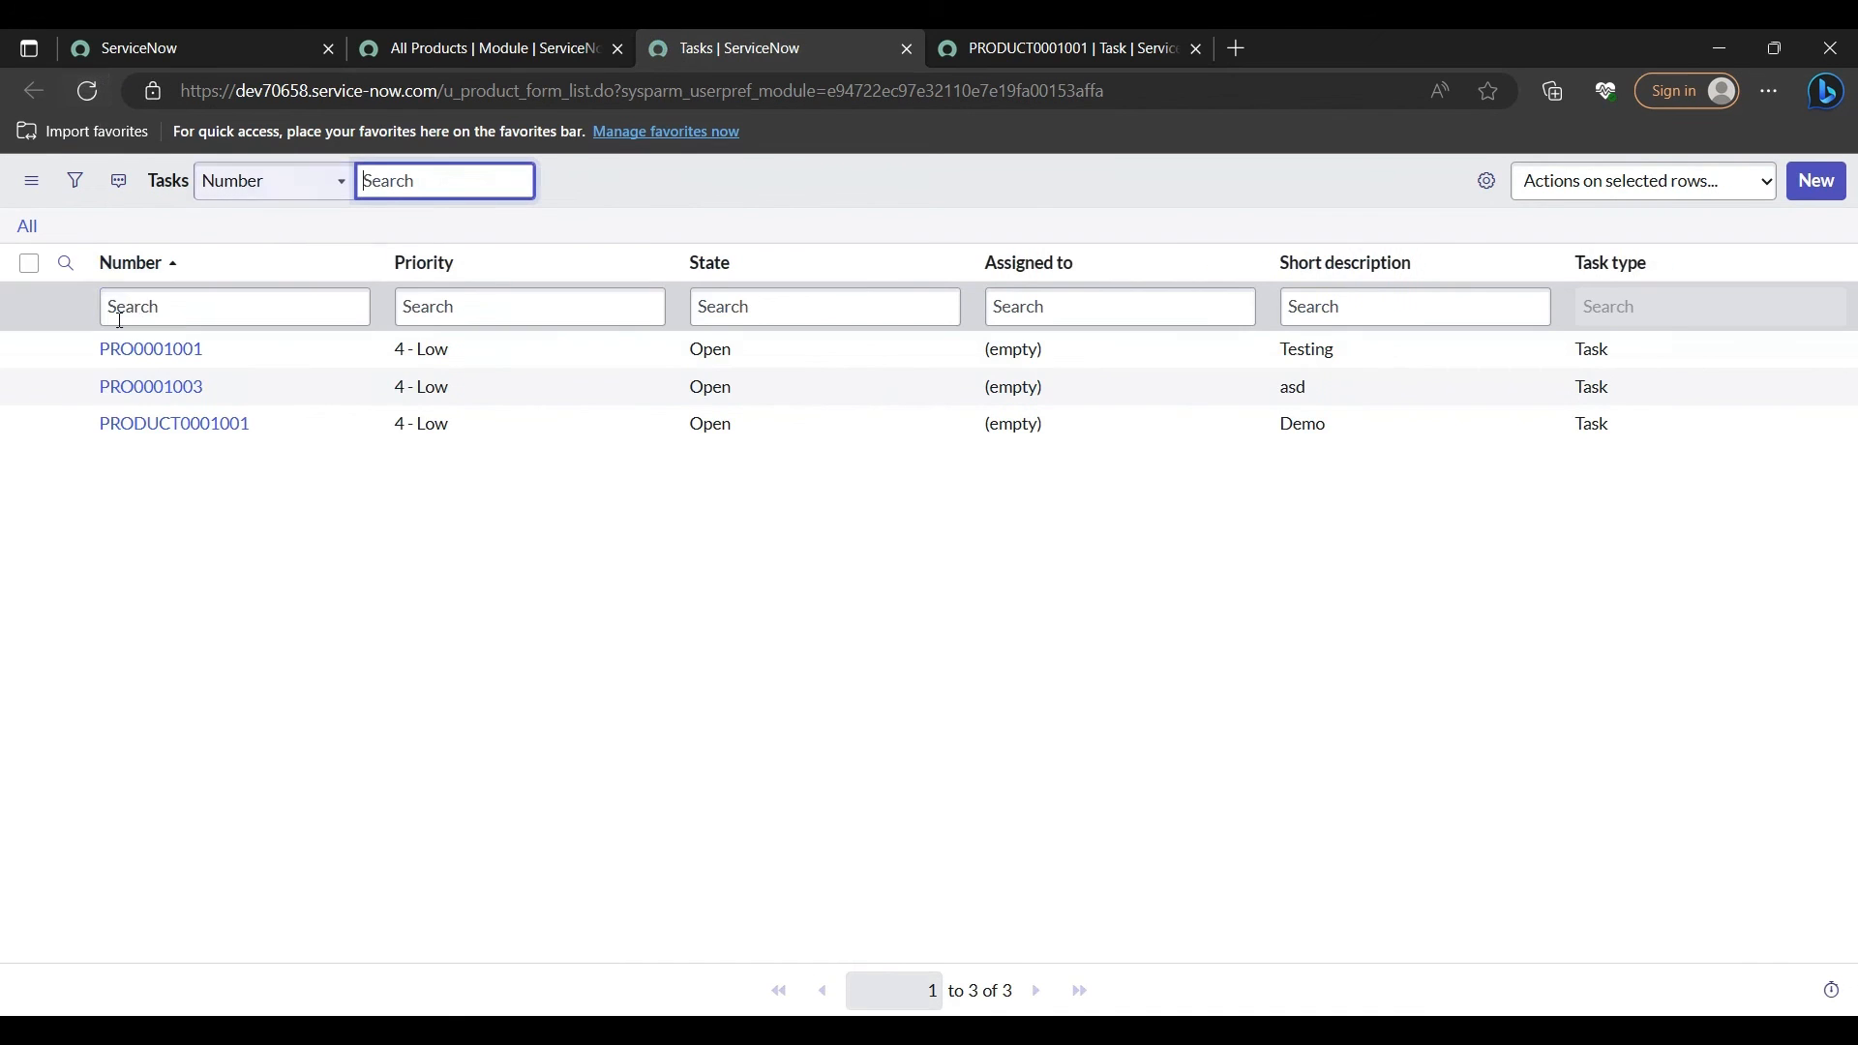
click(151, 480)
click(145, 43)
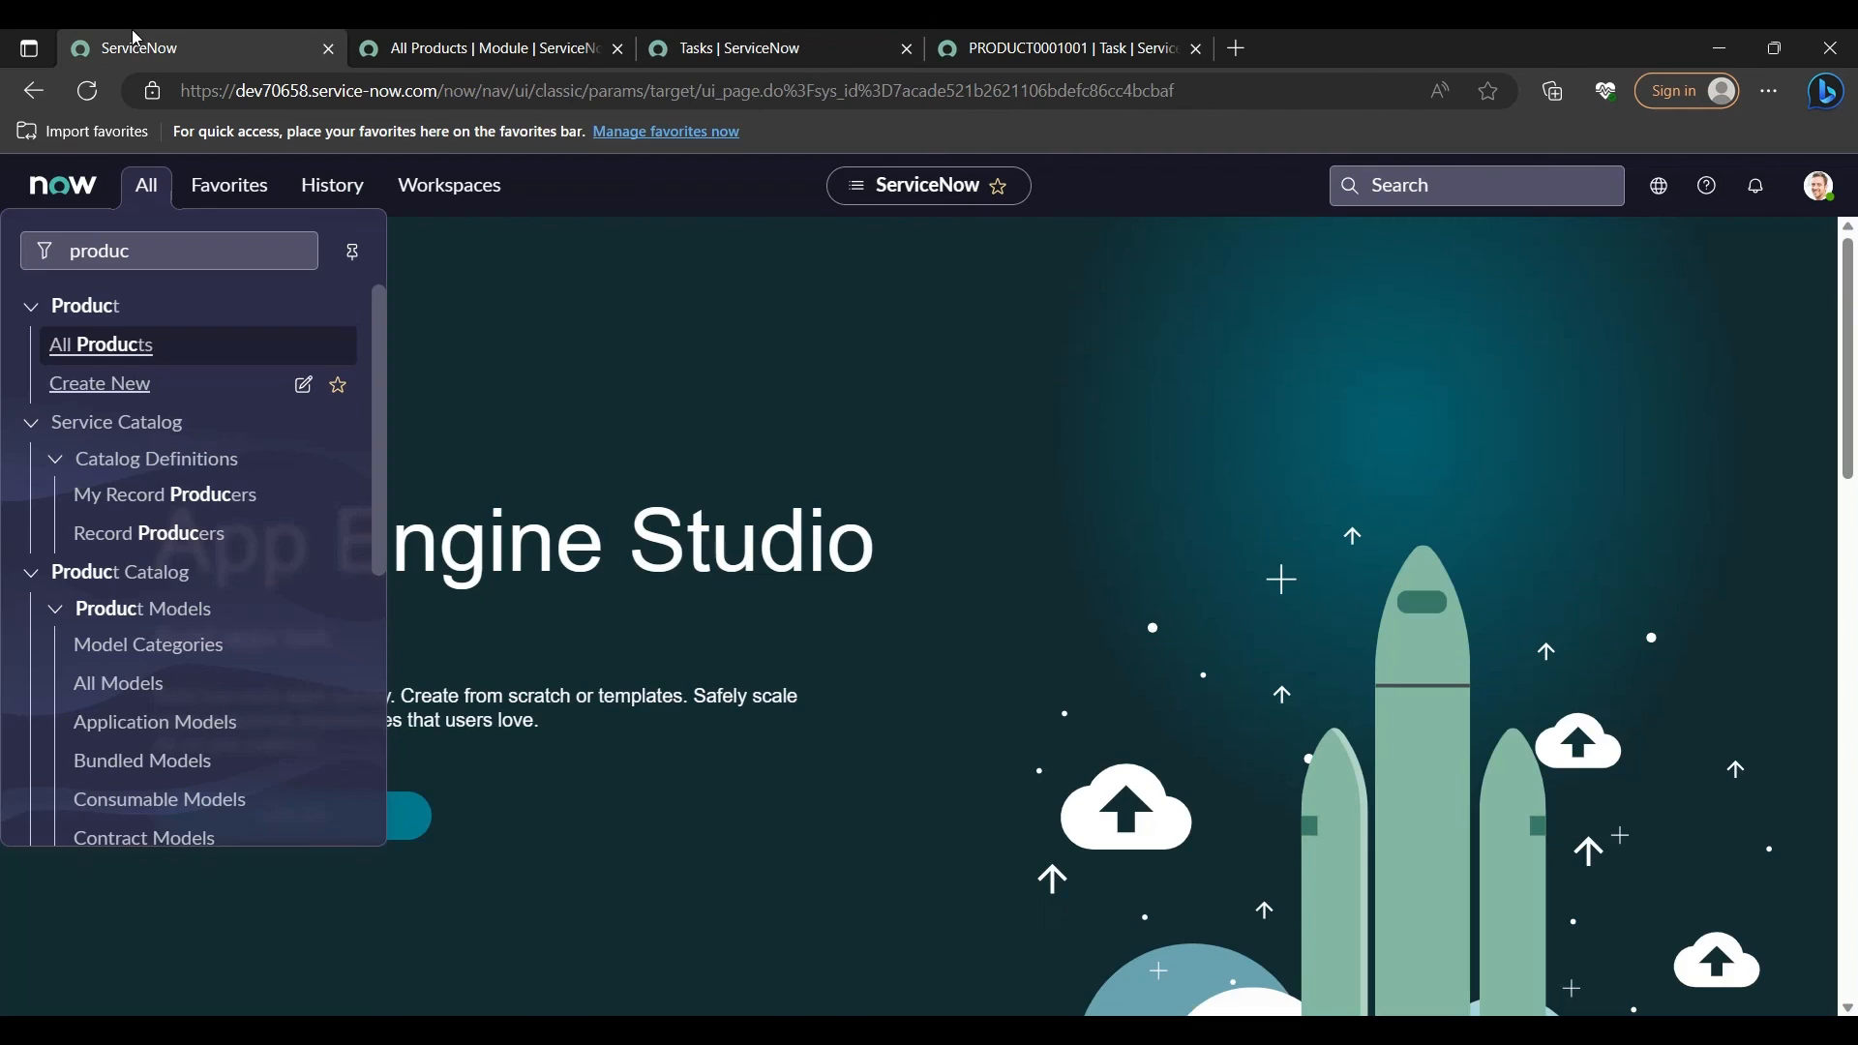